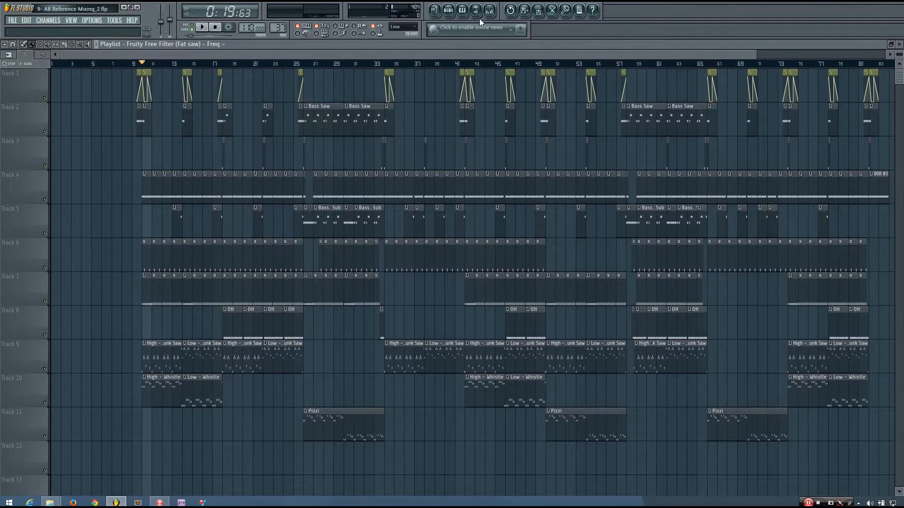
# Step: Load Wave Candy into effect slot 5 of the mixer's Master track
pyautogui.click(493, 13)
pyautogui.click(196, 347)
pyautogui.click(187, 346)
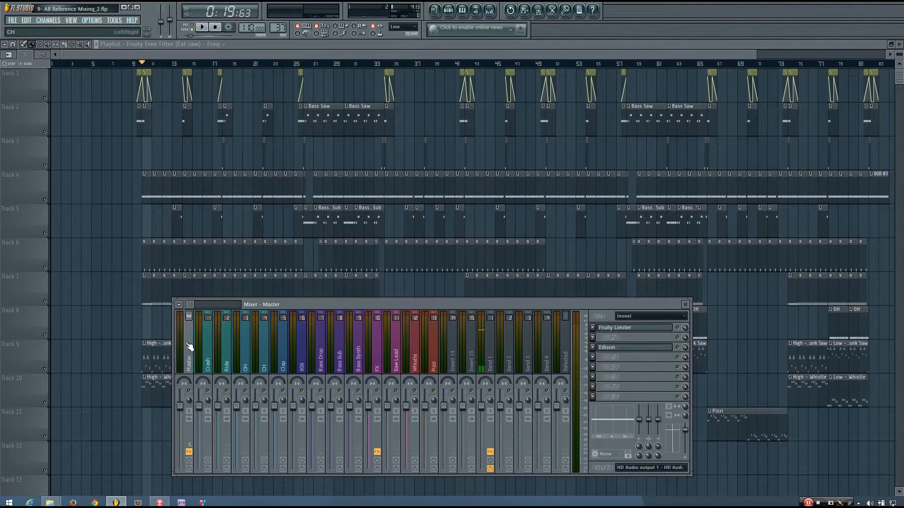
pyautogui.click(610, 328)
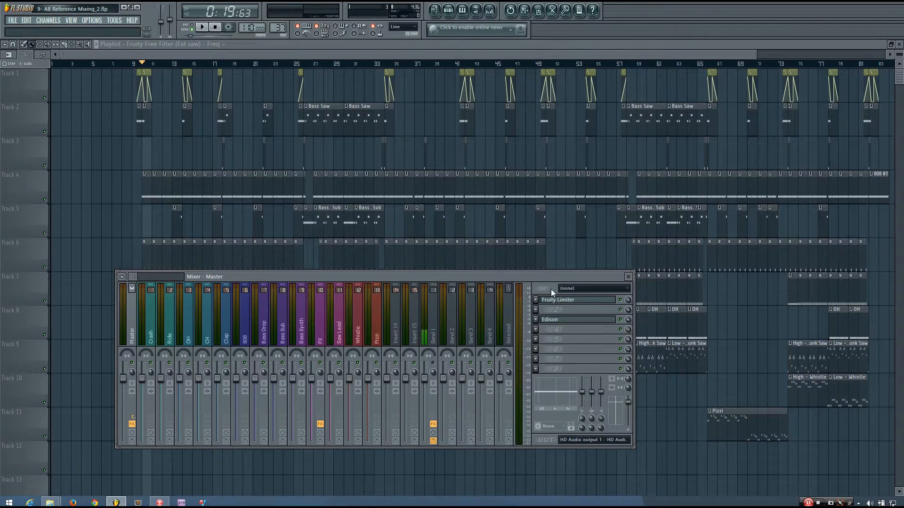
pyautogui.click(536, 338)
pyautogui.moveTo(599, 285)
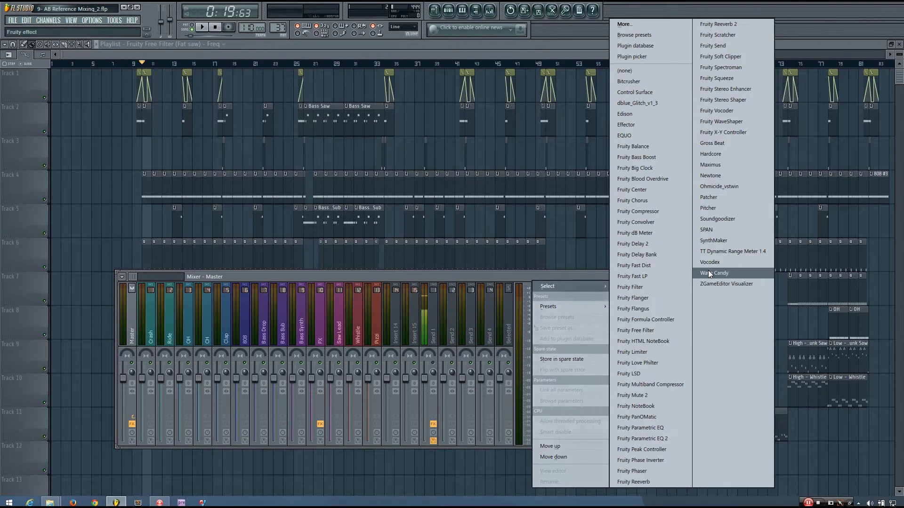
pyautogui.click(708, 272)
# Step: Apply the My Spectrum 2 preset to Wave Candy, close its window and play the song briefly to view the spectrum
pyautogui.click(105, 197)
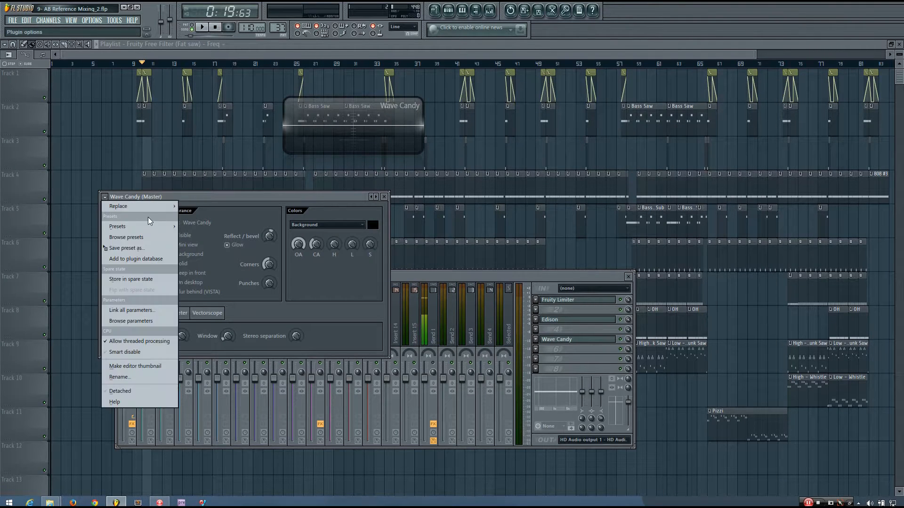
pyautogui.moveTo(168, 228)
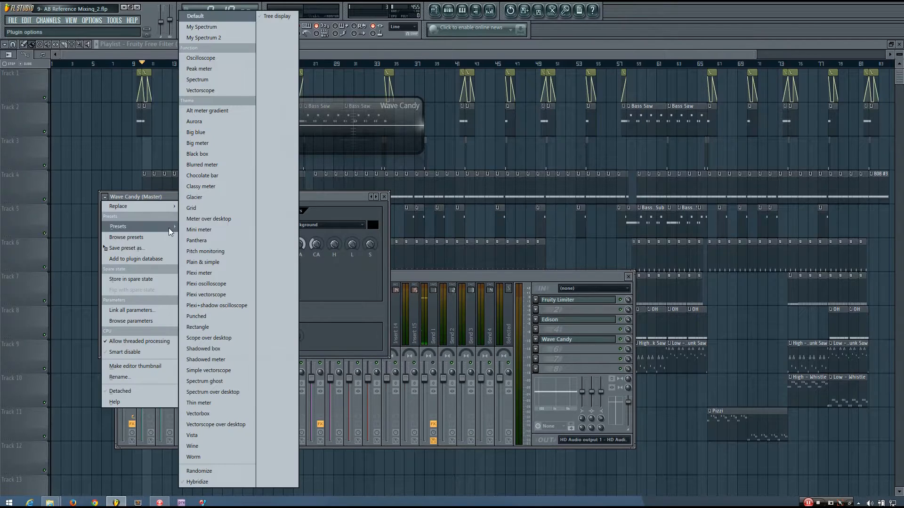
pyautogui.click(193, 38)
pyautogui.click(384, 196)
pyautogui.press('space')
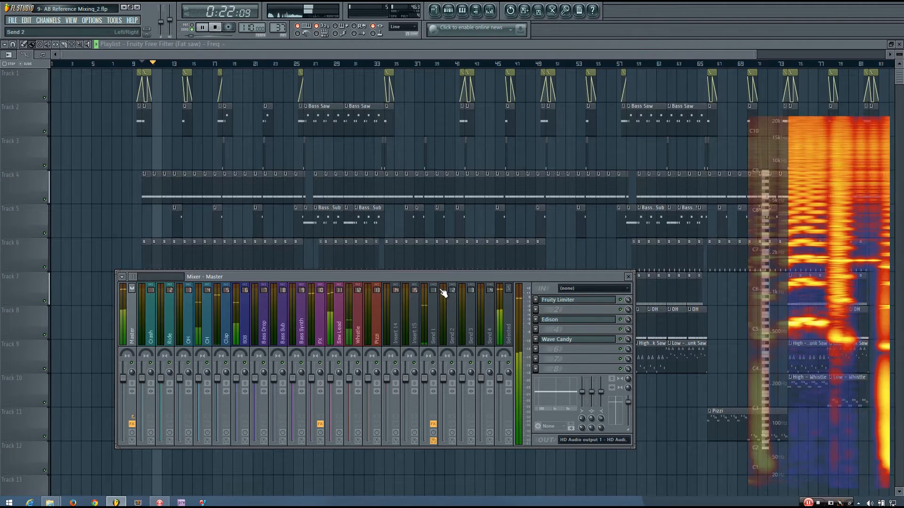
pyautogui.press('space')
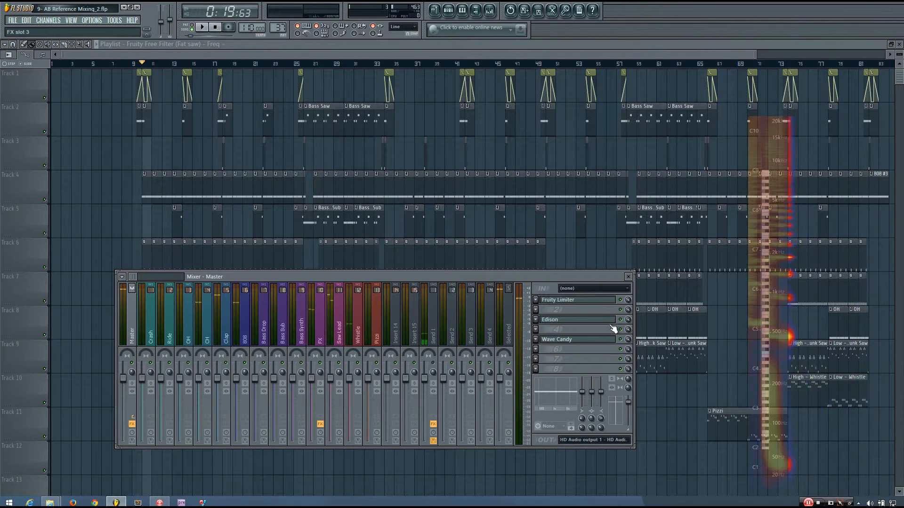
# Step: Load SPAN into effect slot 6 of the Master track, play the song briefly to test the analyzer, and close its window
pyautogui.click(535, 349)
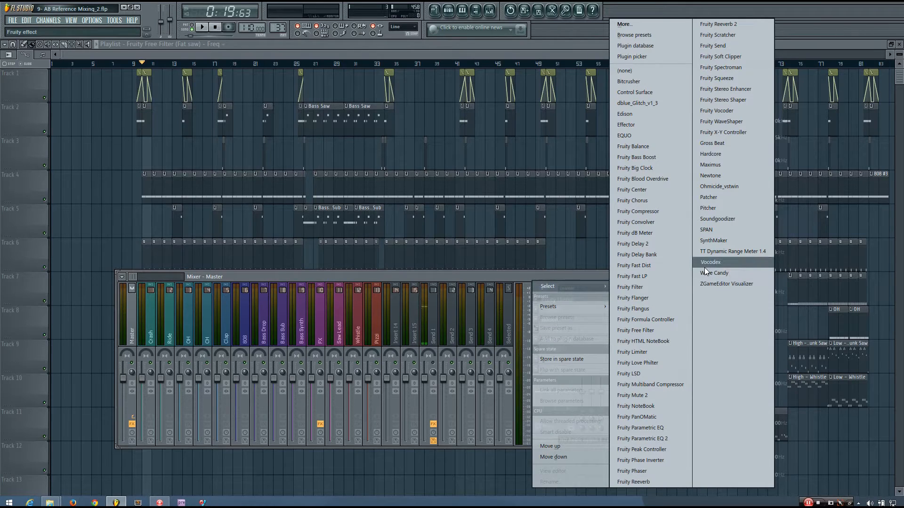
pyautogui.click(706, 230)
pyautogui.moveTo(385, 218); pyautogui.dragTo(336, 77)
pyautogui.moveTo(458, 371); pyautogui.dragTo(524, 402)
pyautogui.press('space')
pyautogui.moveTo(565, 272); pyautogui.dragTo(588, 306)
pyautogui.press('space')
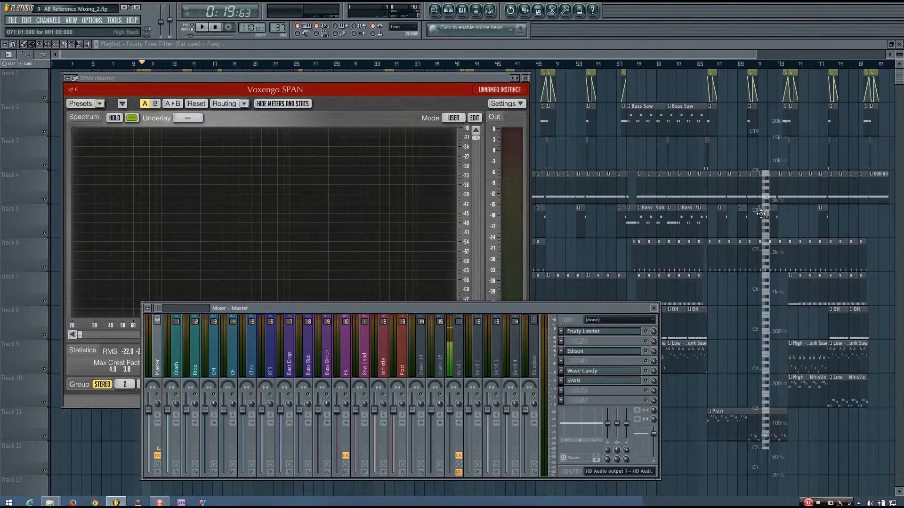
pyautogui.click(525, 78)
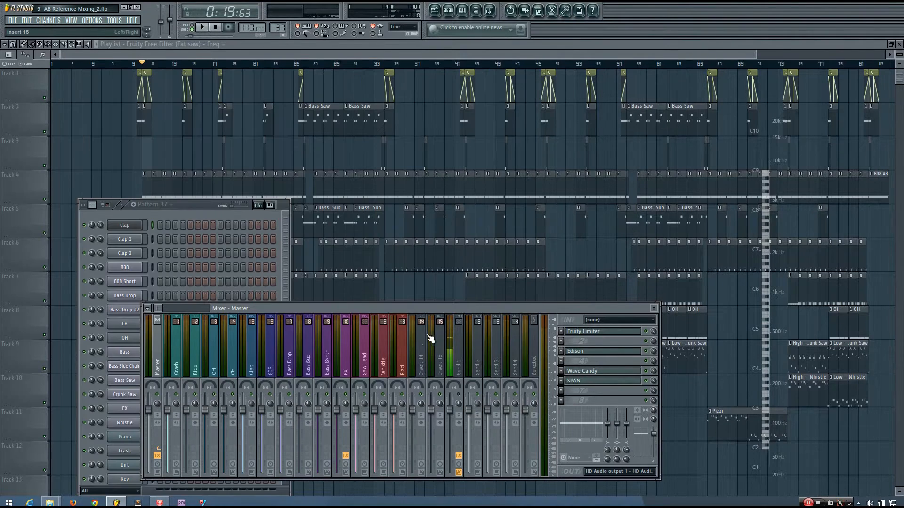
pyautogui.moveTo(428, 308); pyautogui.dragTo(420, 299)
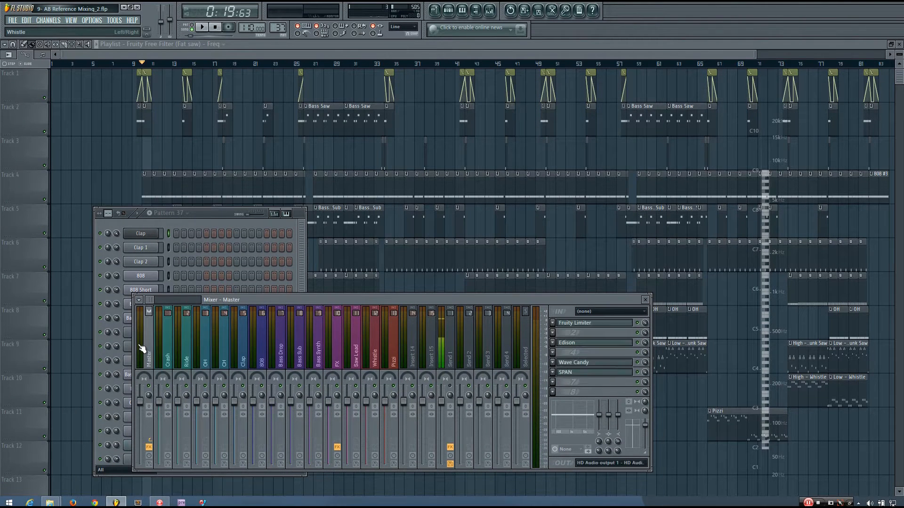
# Step: Review the Edison, Fruity Limiter, Wave Candy and SPAN effects on the Master track, and close the mixer and channel rack
pyautogui.click(594, 346)
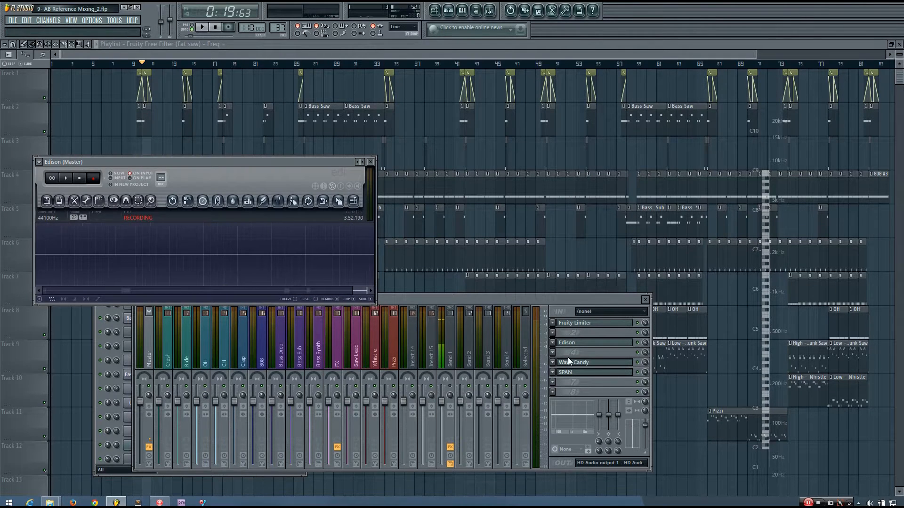
pyautogui.click(581, 346)
pyautogui.click(588, 325)
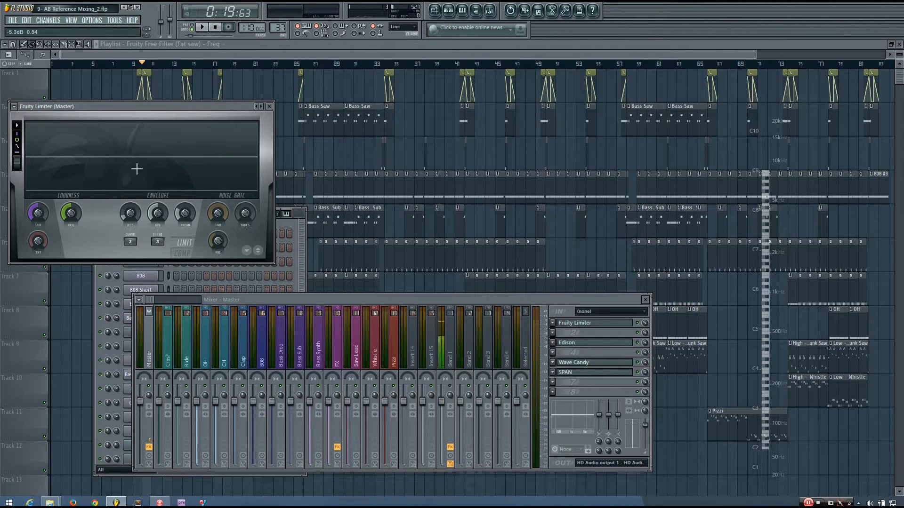
pyautogui.click(269, 108)
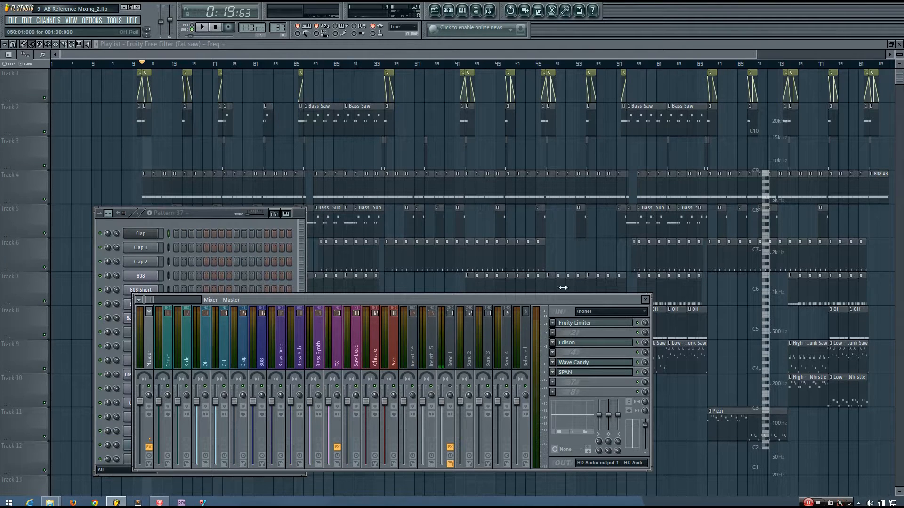
pyautogui.click(595, 363)
pyautogui.click(595, 363)
pyautogui.click(596, 373)
pyautogui.click(596, 373)
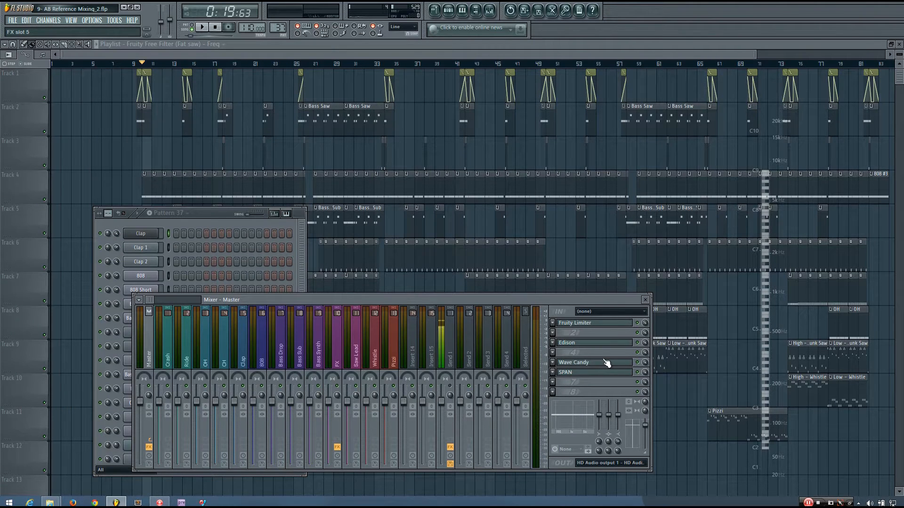
pyautogui.click(645, 300)
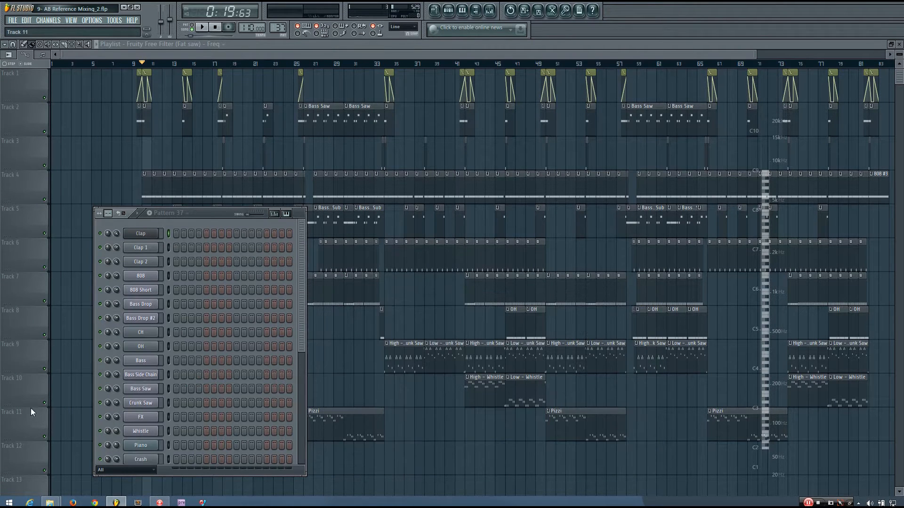
pyautogui.press('F6')
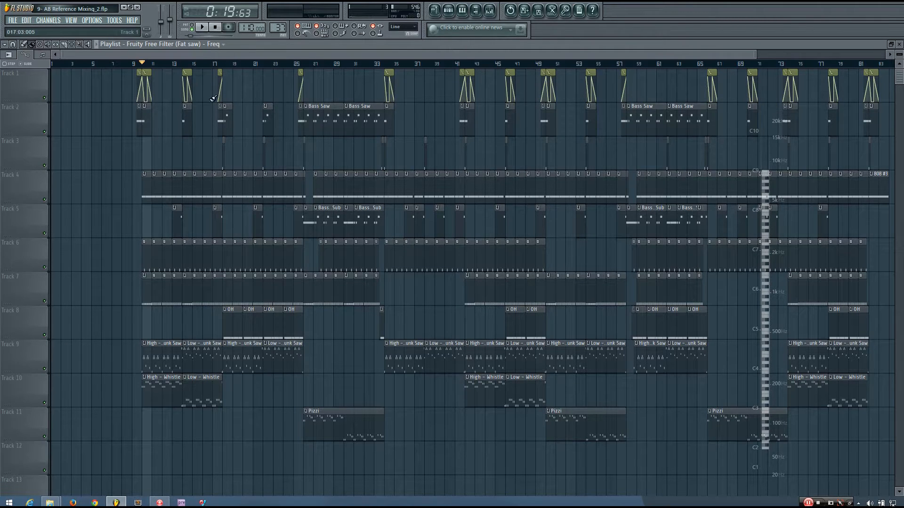
# Step: Try muting and soloing playlist Track 1, leaving all tracks active again
pyautogui.click(45, 98)
pyautogui.click(45, 98)
pyautogui.rightClick(45, 98)
pyautogui.rightClick(45, 99)
pyautogui.rightClick(45, 99)
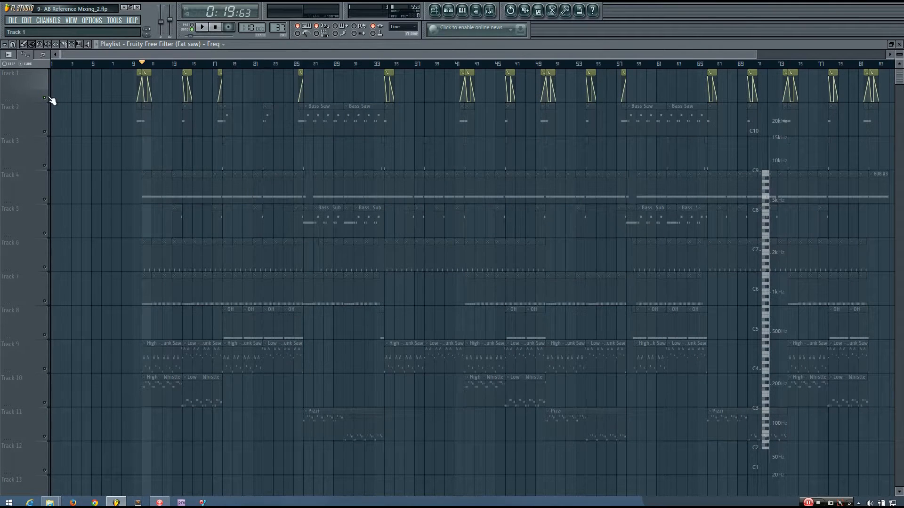
pyautogui.rightClick(48, 99)
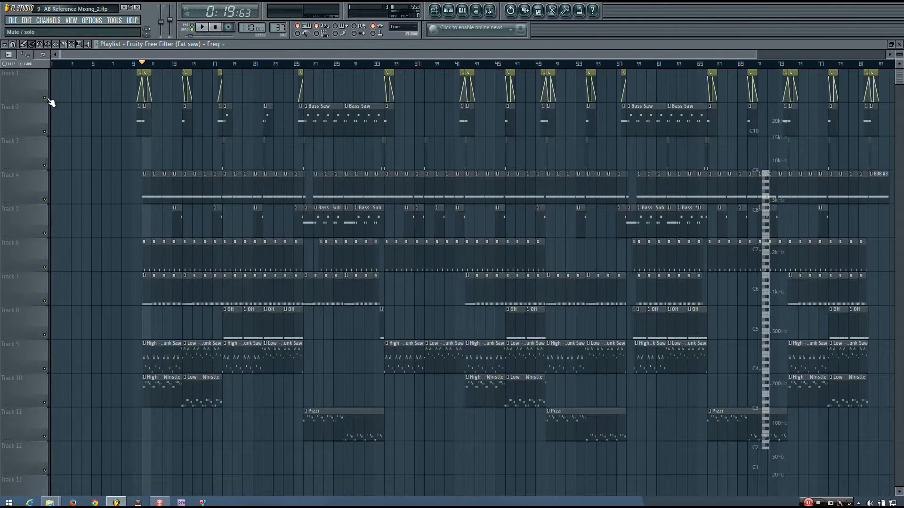
# Step: Insert an empty playlist track above Track 1 and place the 01 cyclone (feat. t-pain).wav file on it, starting at bar 9
pyautogui.rightClick(23, 78)
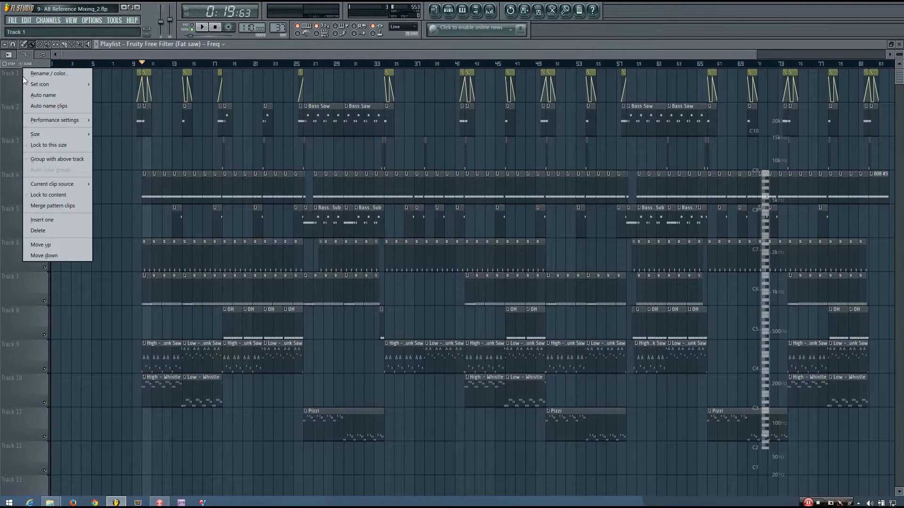
pyautogui.click(55, 224)
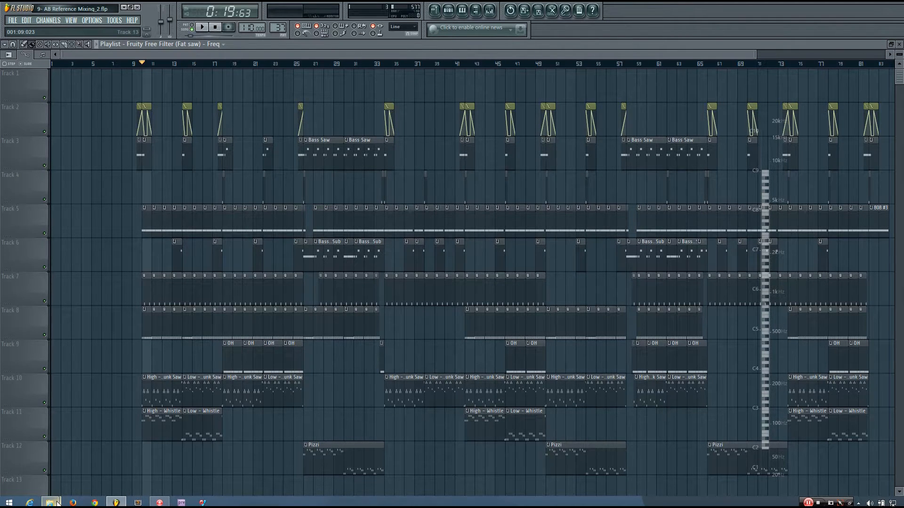
pyautogui.moveTo(57, 503)
pyautogui.click(165, 445)
pyautogui.moveTo(191, 206); pyautogui.dragTo(204, 87)
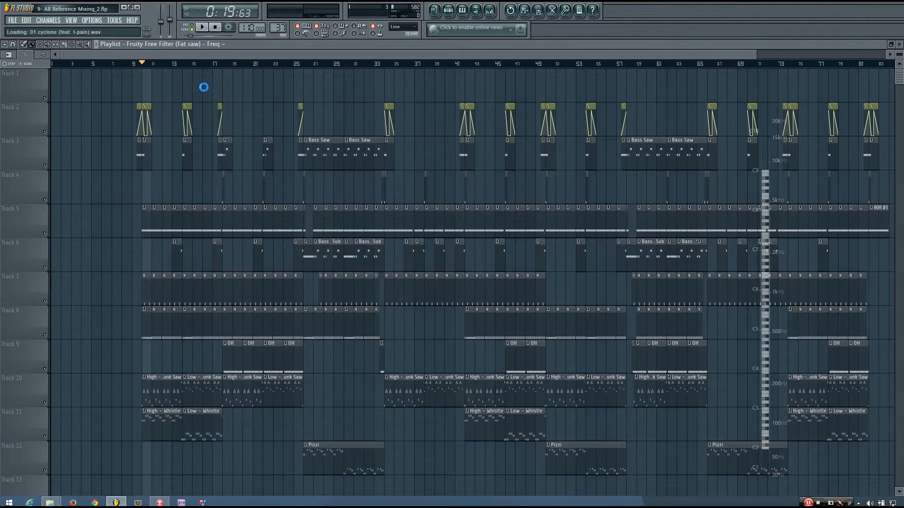
pyautogui.moveTo(283, 86); pyautogui.dragTo(213, 86)
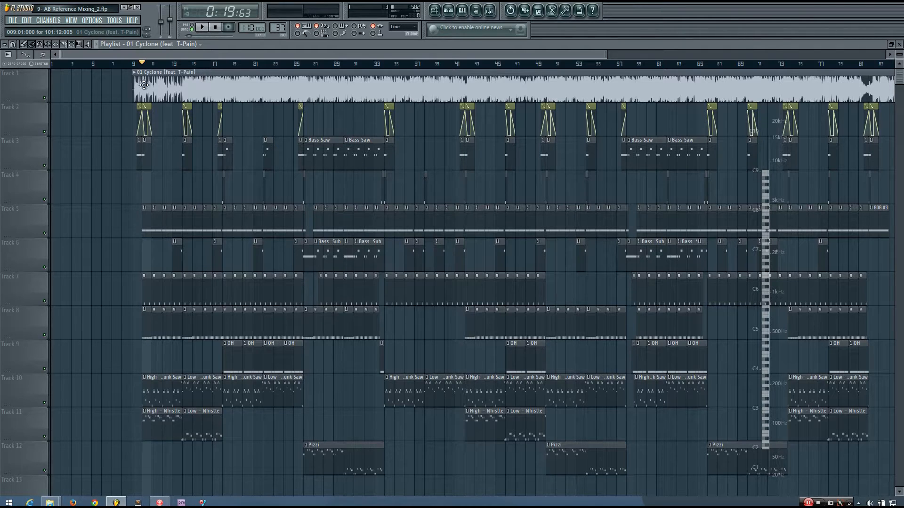
# Step: Solo the reference song's playlist track and play it briefly from 0:37:09
pyautogui.rightClick(45, 98)
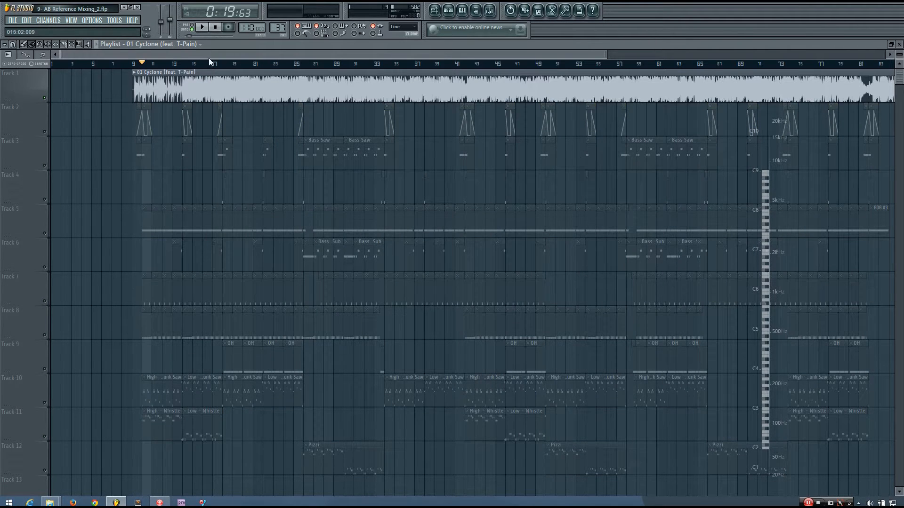
pyautogui.click(230, 66)
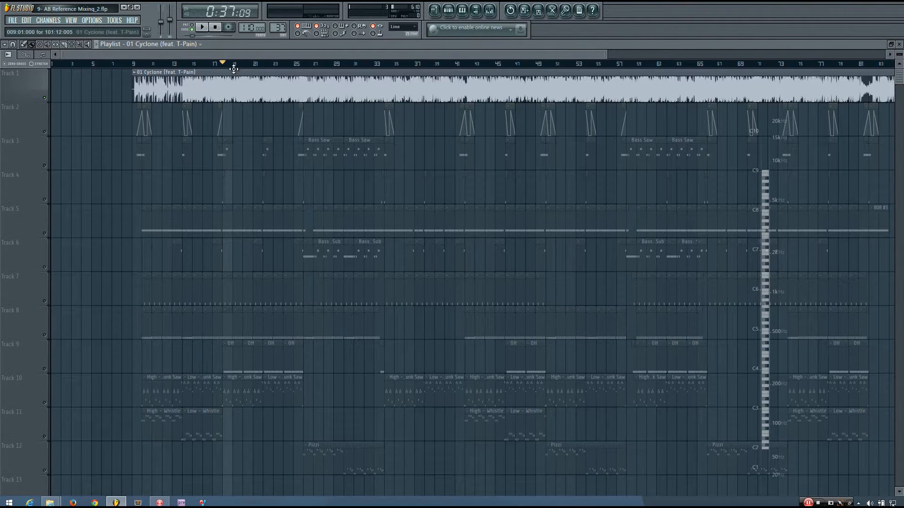
pyautogui.press('space')
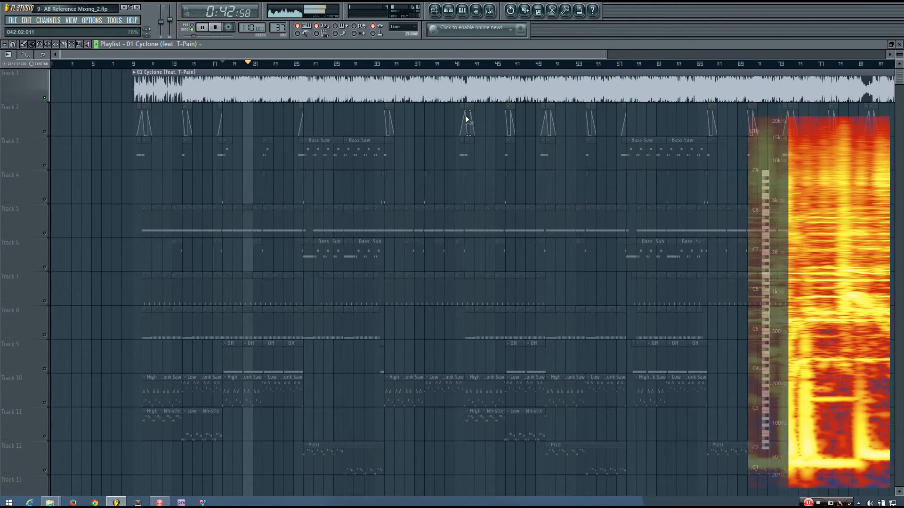
pyautogui.press('space')
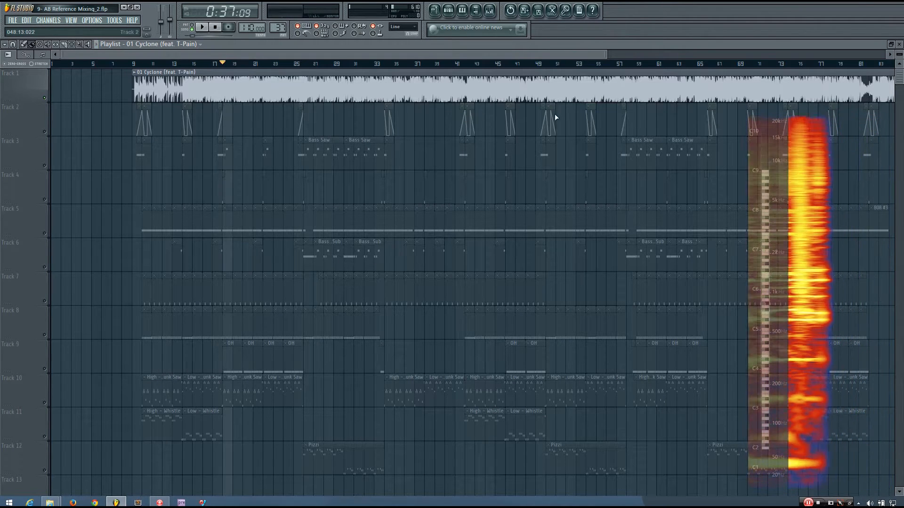
# Step: Route the 01 Cyclone (feat. T-Pain) channel to the free mixer track Insert 18
pyautogui.click(491, 11)
pyautogui.moveTo(149, 299); pyautogui.dragTo(155, 299)
pyautogui.click(448, 10)
pyautogui.click(448, 10)
pyautogui.rightClick(286, 350)
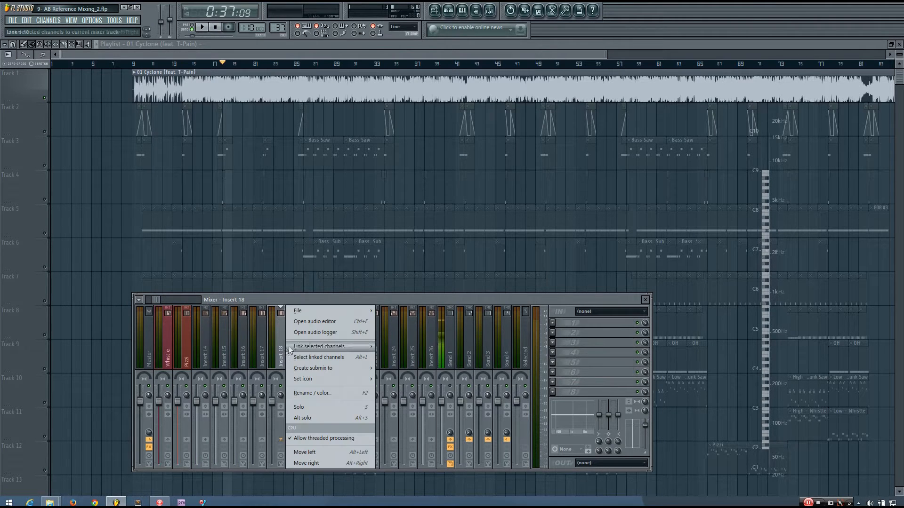
pyautogui.moveTo(289, 348)
pyautogui.click(395, 347)
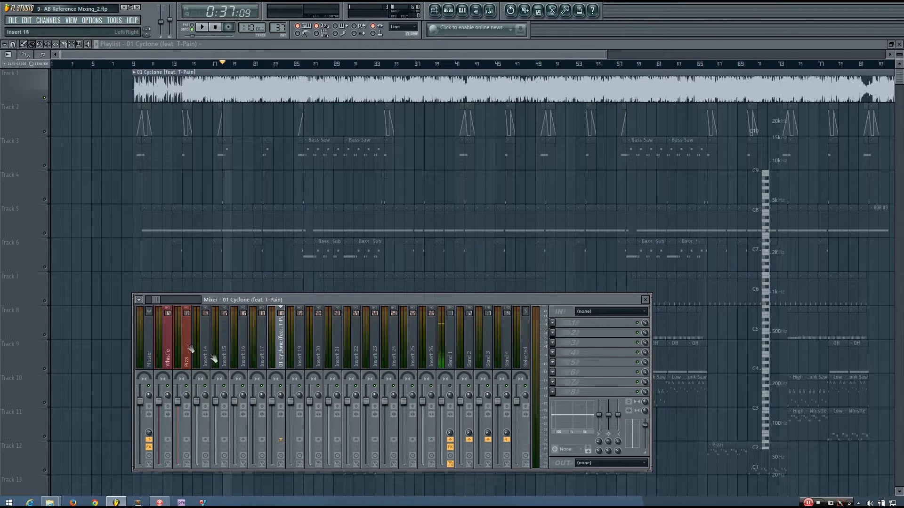
# Step: Play the reference song briefly and check its level on the Master mixer track
pyautogui.click(149, 348)
pyautogui.press('space')
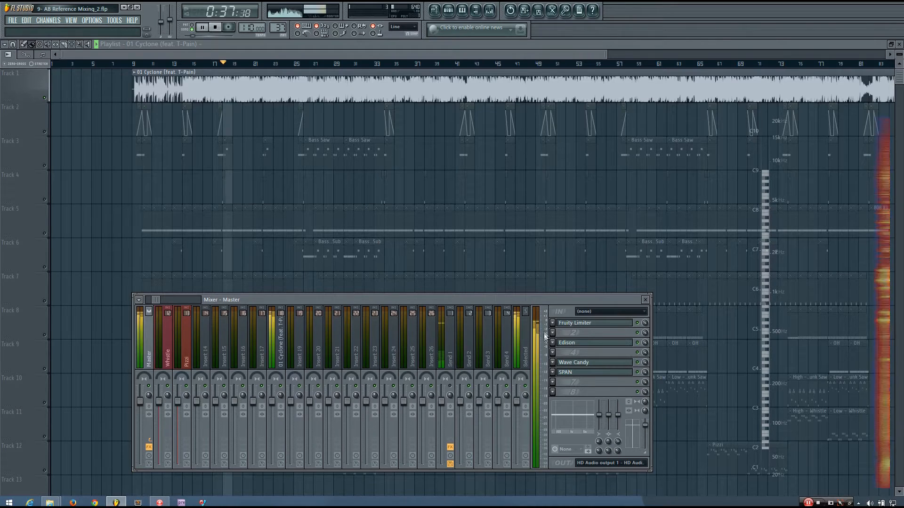
pyautogui.press('space')
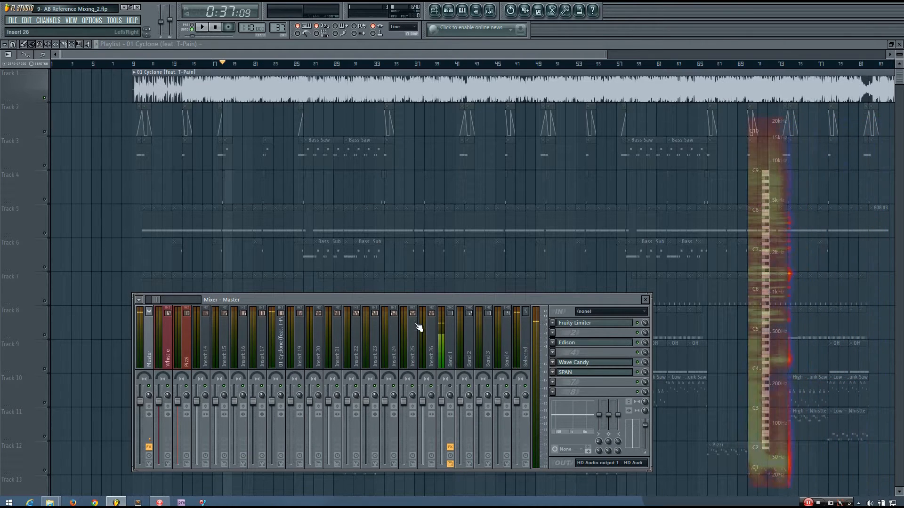
# Step: Lower the volume fader of the 01 Cyclone (feat. T-Pain) mixer track and play the reference song to check its level
pyautogui.click(279, 338)
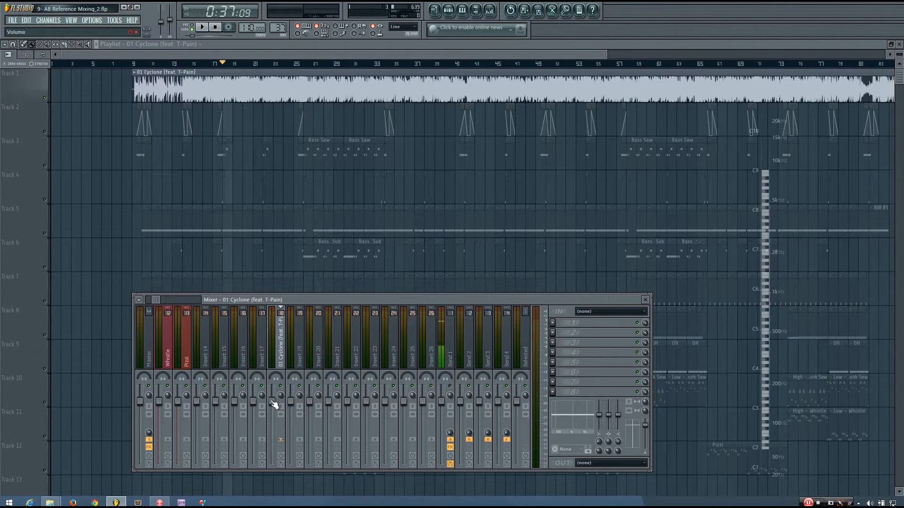
pyautogui.moveTo(272, 407); pyautogui.dragTo(272, 414)
pyautogui.press('space')
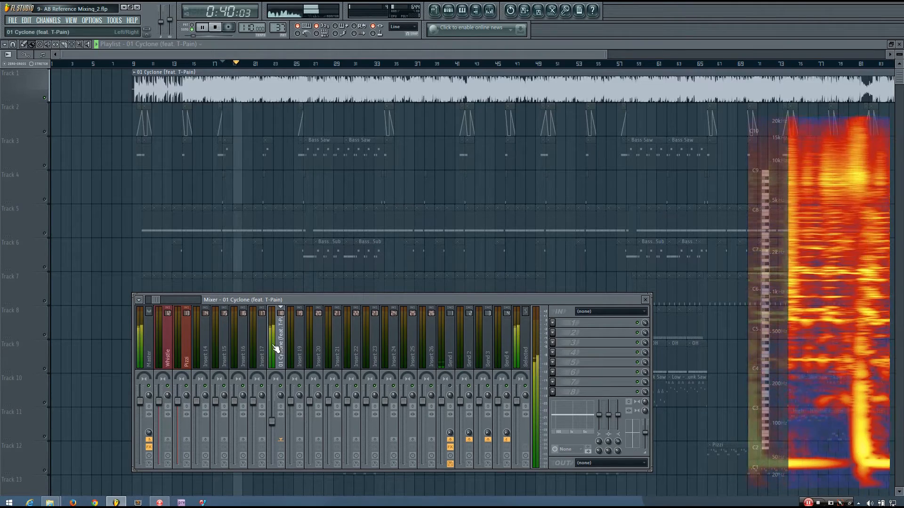
pyautogui.press('space')
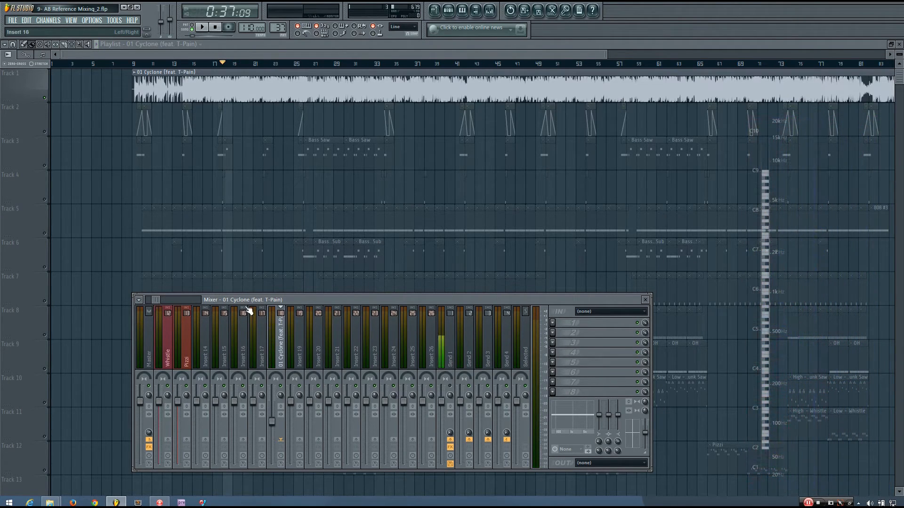
pyautogui.moveTo(154, 298); pyautogui.dragTo(126, 298)
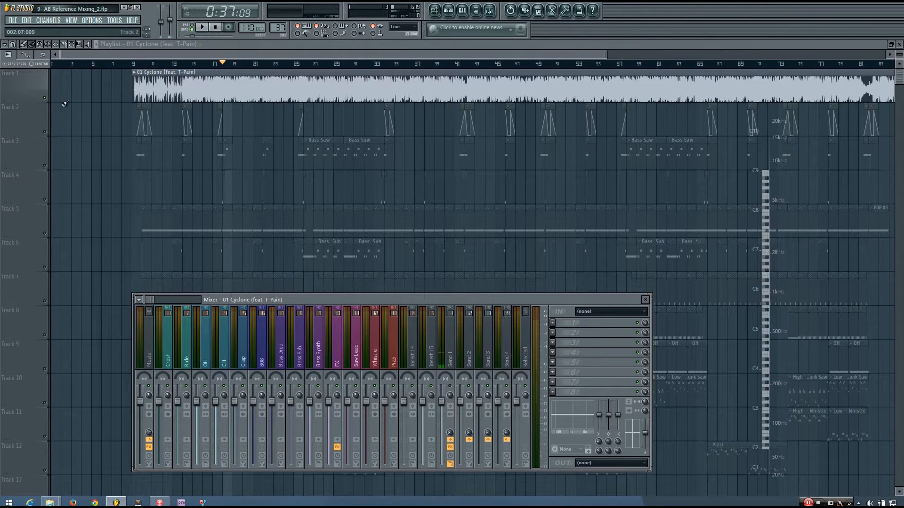
# Step: Toggle solo on the reference song's playlist track to compare it with the project, leaving all tracks unmuted
pyautogui.press('F9')
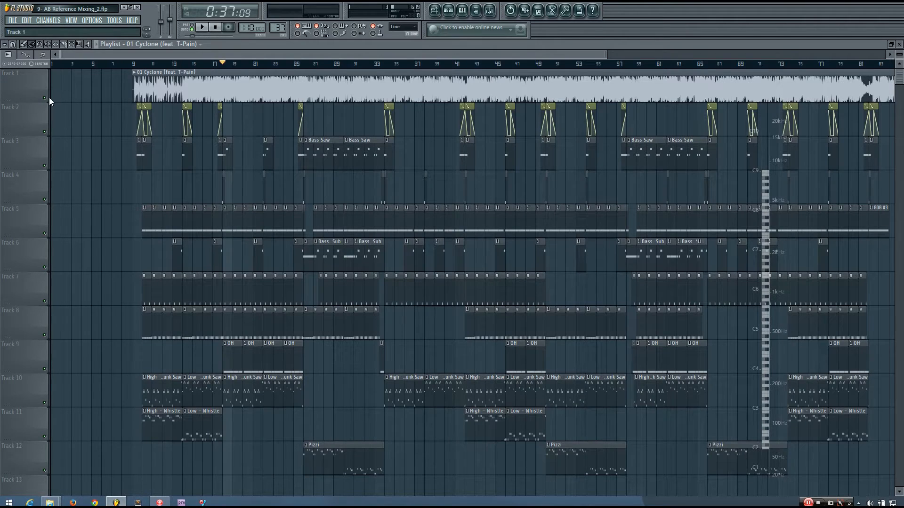
pyautogui.rightClick(45, 100)
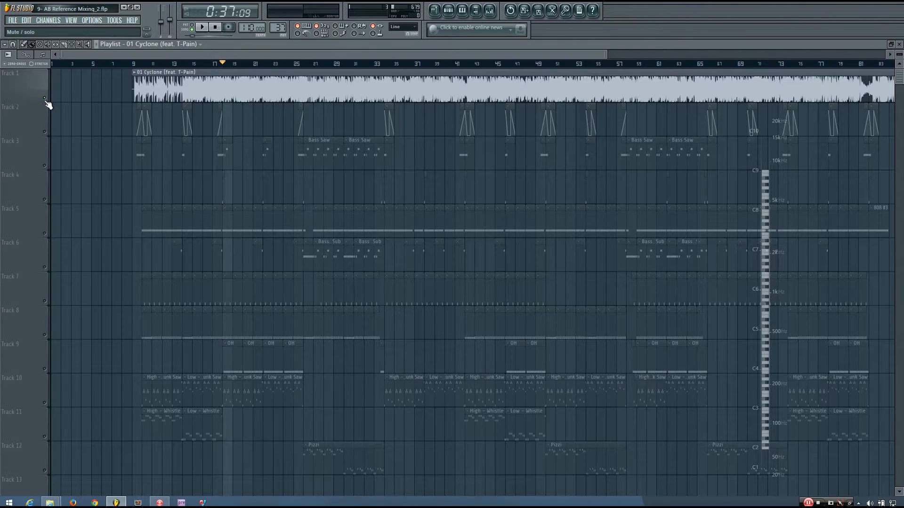
pyautogui.rightClick(46, 99)
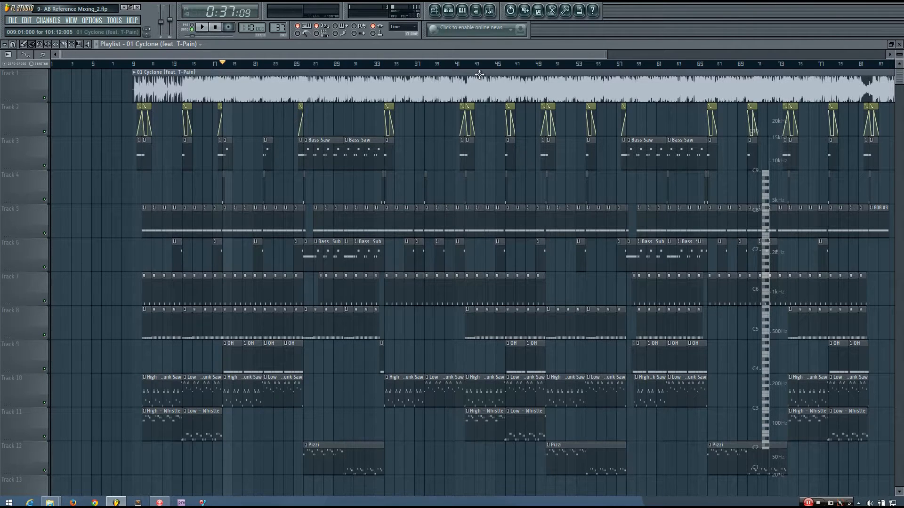
# Step: Lower the mixer volume faders of Pizzi, Whistle, Saw Lead, FX, Bass Synth and Bass Sub to 0%
pyautogui.press('F9')
pyautogui.moveTo(457, 300); pyautogui.dragTo(466, 262)
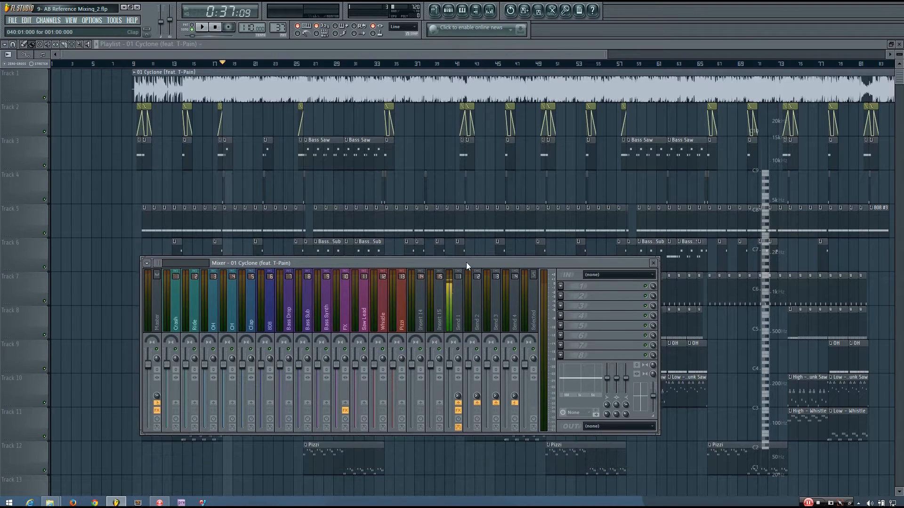
pyautogui.moveTo(397, 368); pyautogui.dragTo(397, 426)
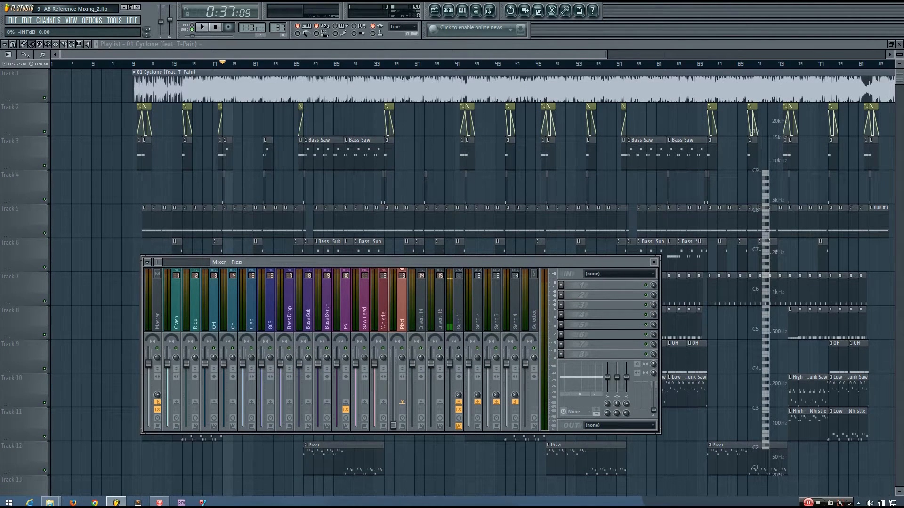
pyautogui.moveTo(374, 365); pyautogui.dragTo(375, 425)
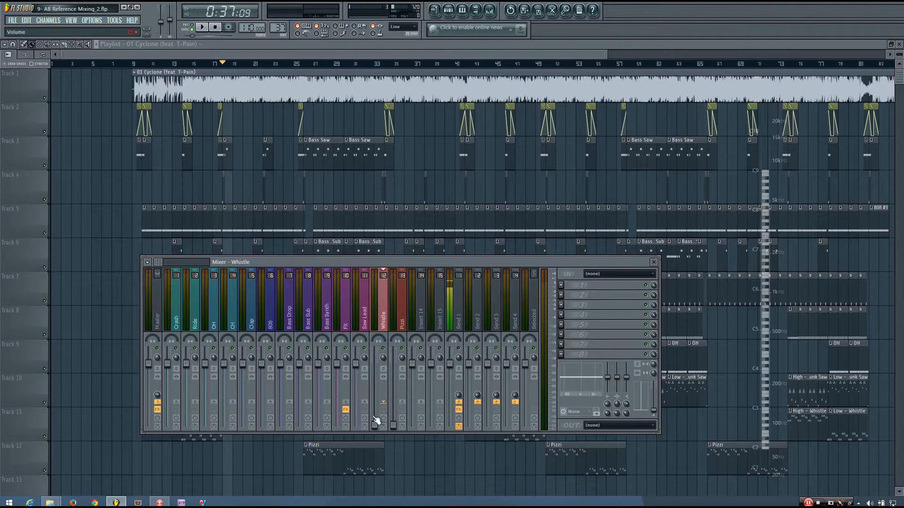
pyautogui.moveTo(356, 364); pyautogui.dragTo(356, 426)
pyautogui.click(375, 426)
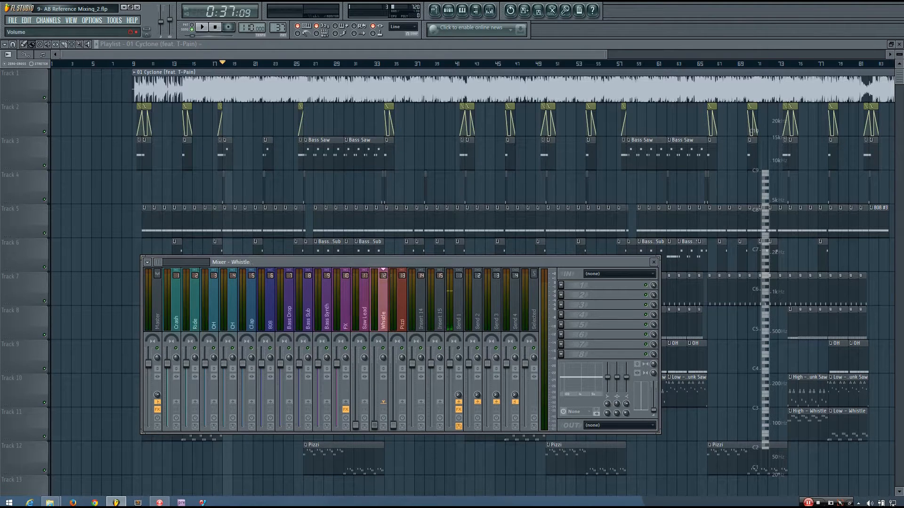
pyautogui.click(361, 427)
pyautogui.moveTo(337, 364); pyautogui.dragTo(336, 426)
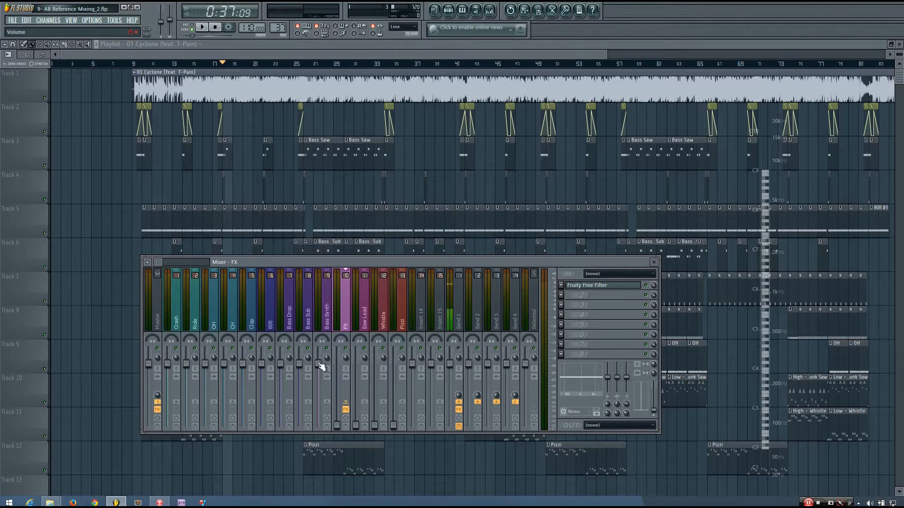
pyautogui.moveTo(317, 364); pyautogui.dragTo(318, 426)
pyautogui.moveTo(299, 363); pyautogui.dragTo(299, 426)
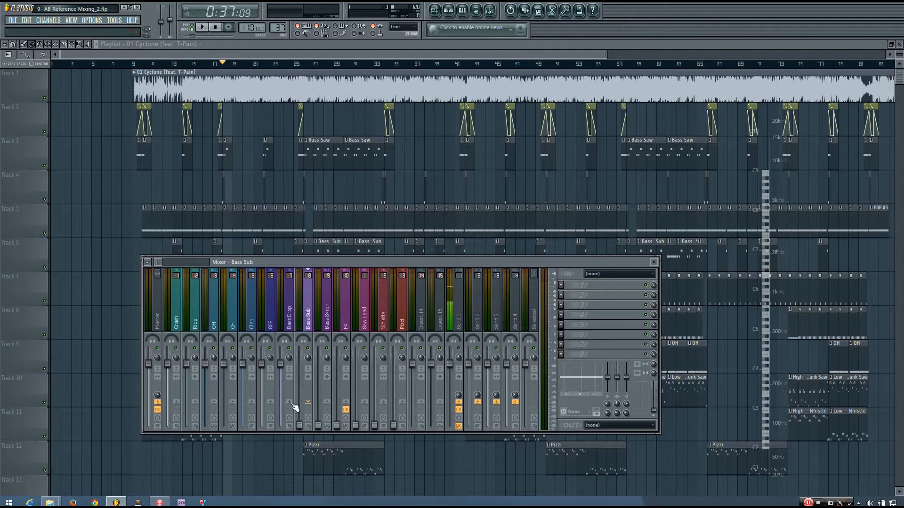
# Step: Lower the mixer volume faders of Bass Drop, 808, Clap, CH, OH, Ride and Crash to 0%
pyautogui.moveTo(281, 364); pyautogui.dragTo(261, 426)
pyautogui.moveTo(242, 363); pyautogui.dragTo(242, 426)
pyautogui.moveTo(224, 365); pyautogui.dragTo(224, 426)
pyautogui.moveTo(207, 365); pyautogui.dragTo(205, 426)
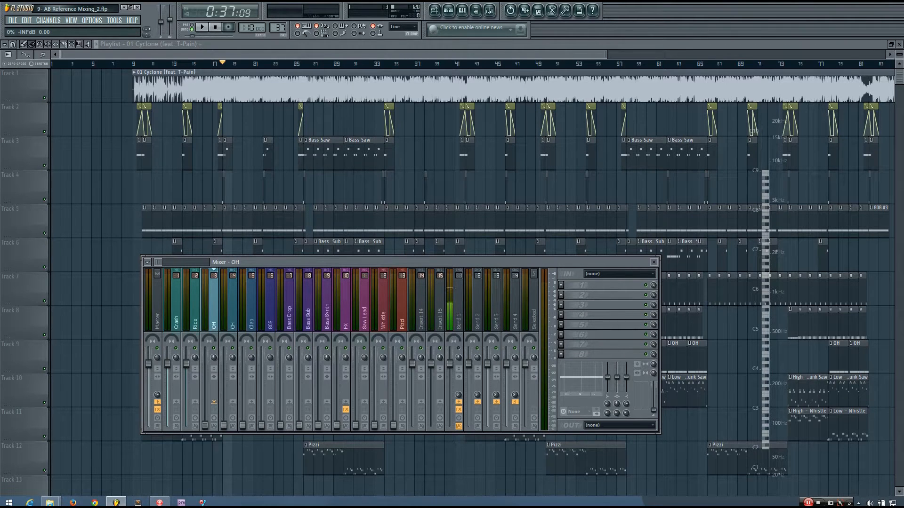
pyautogui.moveTo(185, 364); pyautogui.dragTo(186, 426)
pyautogui.moveTo(167, 364); pyautogui.dragTo(167, 425)
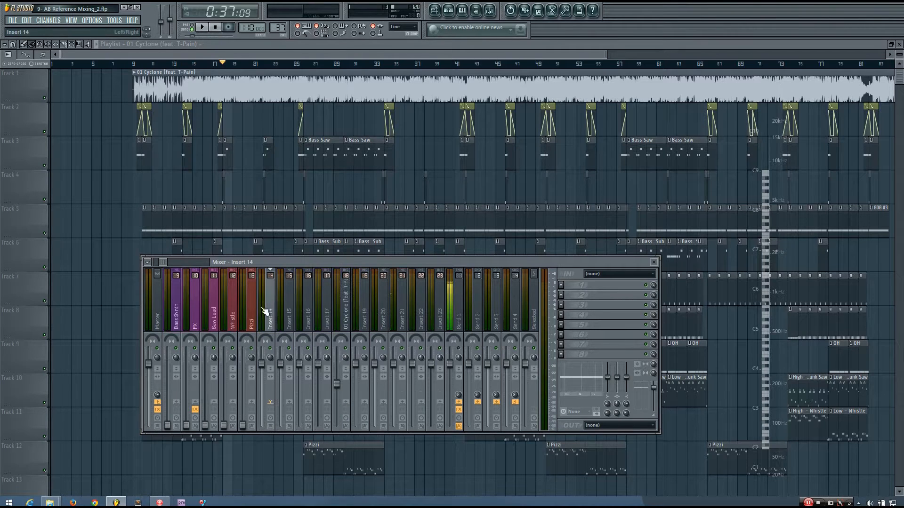
# Step: Mute the reference song's playlist track and play the project briefly to check the mixer levels with the faders down
pyautogui.moveTo(262, 309); pyautogui.dragTo(347, 312)
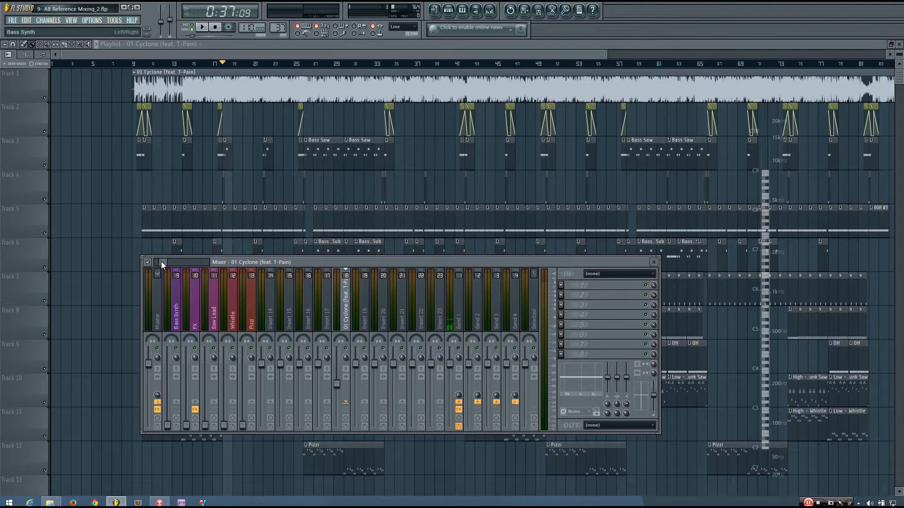
pyautogui.moveTo(161, 261); pyautogui.dragTo(156, 262)
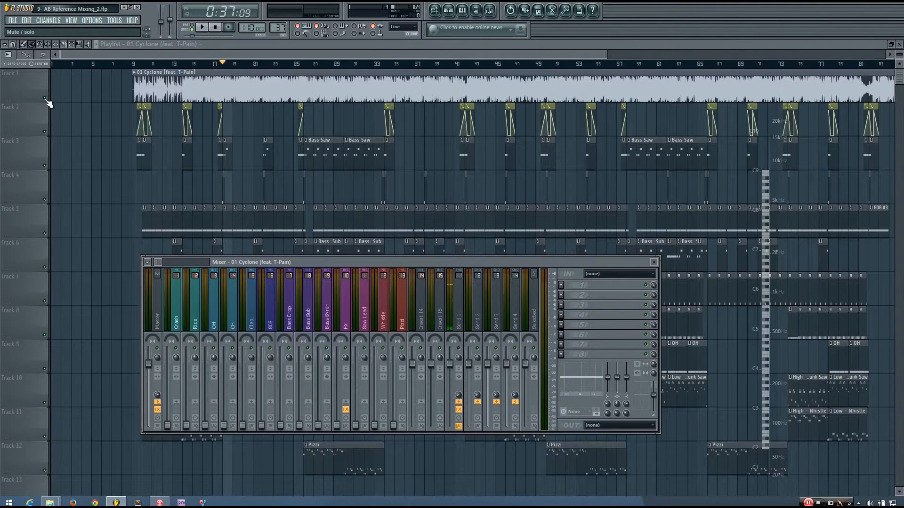
pyautogui.press('F9')
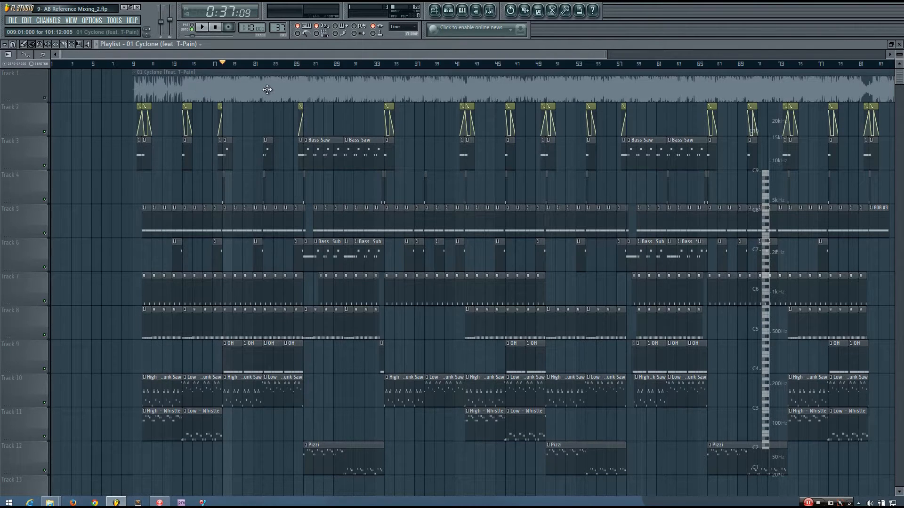
pyautogui.press('space')
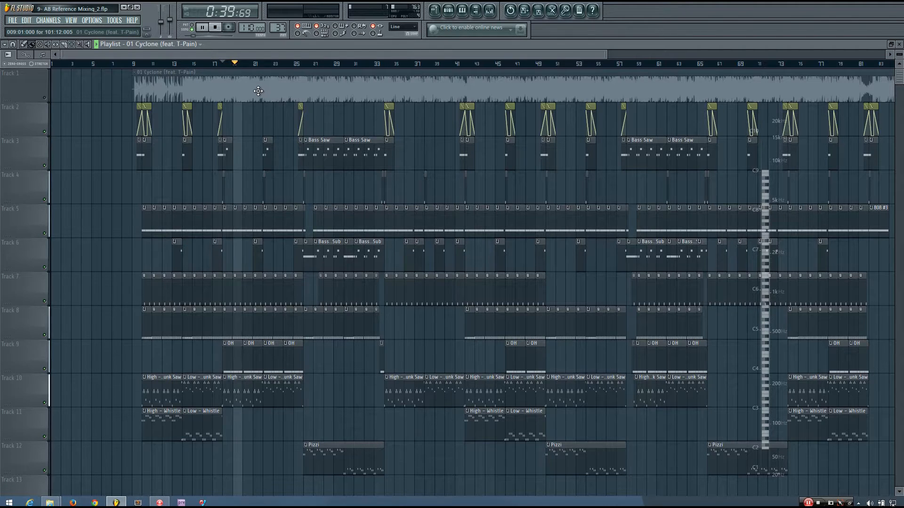
pyautogui.click(489, 10)
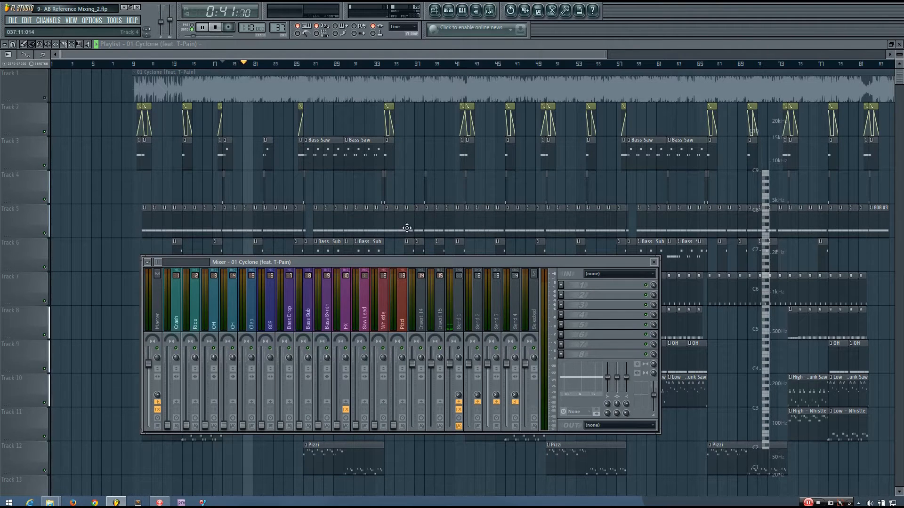
pyautogui.press('space')
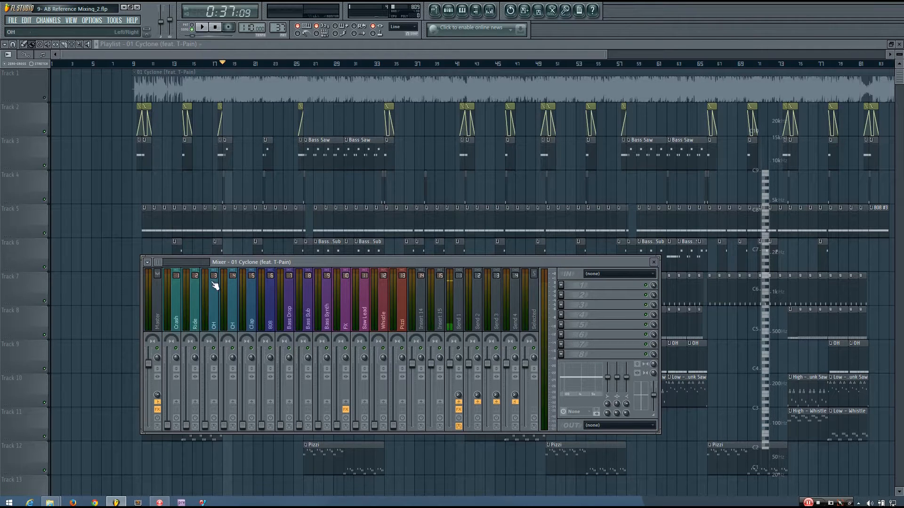
# Step: Unmute and solo the reference song's playlist track, and show the mixer again
pyautogui.moveTo(158, 261); pyautogui.dragTo(152, 261)
pyautogui.click(49, 98)
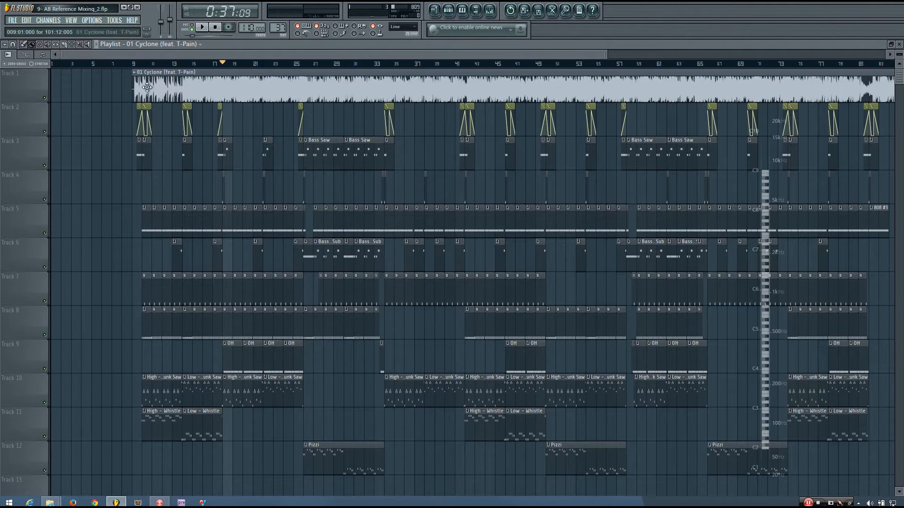
pyautogui.rightClick(45, 98)
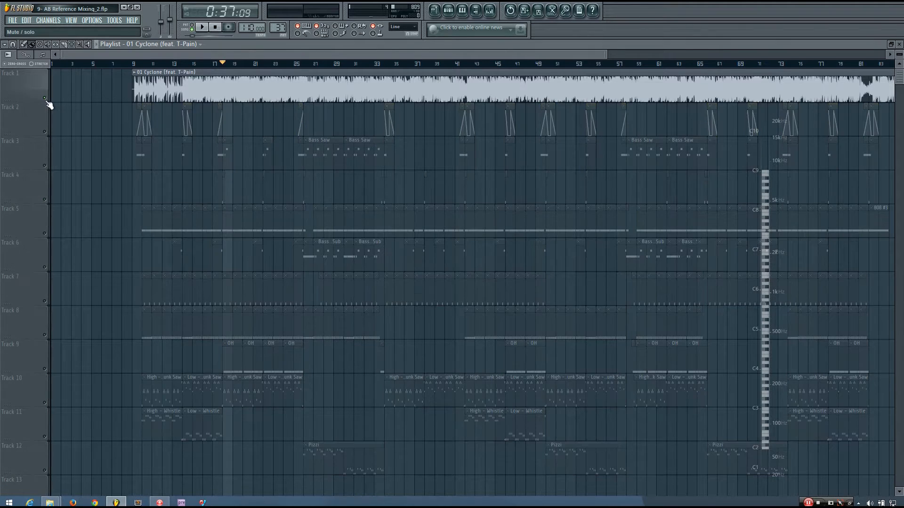
pyautogui.click(489, 10)
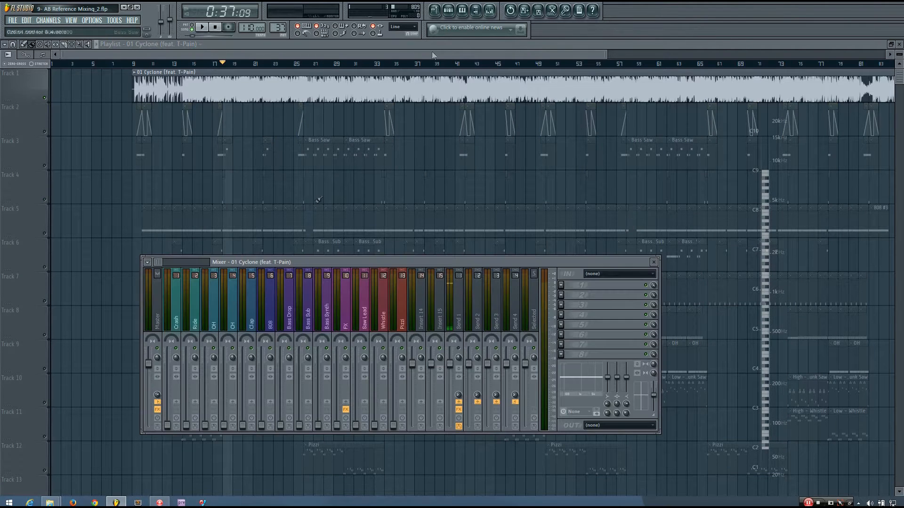
# Step: Show the channel rack above the mixer and select the Kick pattern
pyautogui.click(448, 10)
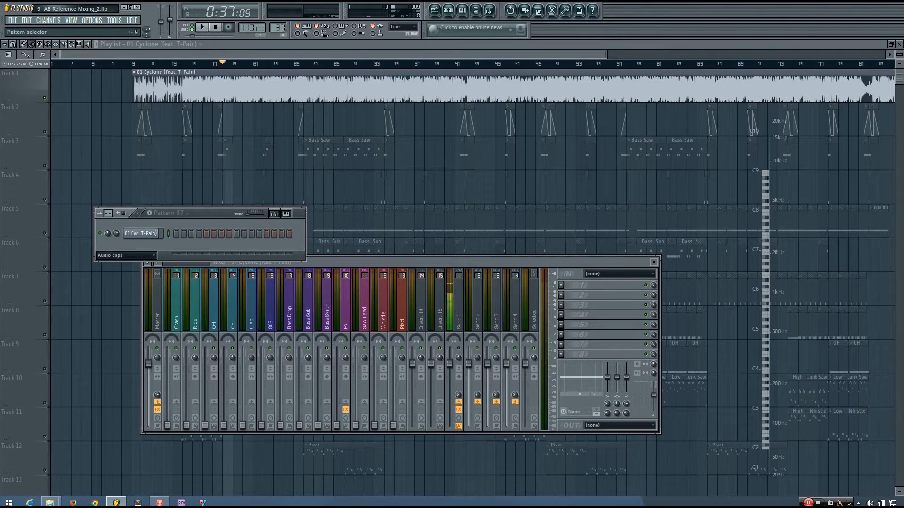
pyautogui.moveTo(283, 27); pyautogui.dragTo(283, 61)
pyautogui.moveTo(283, 28); pyautogui.dragTo(283, 56)
pyautogui.moveTo(221, 215); pyautogui.dragTo(181, 131)
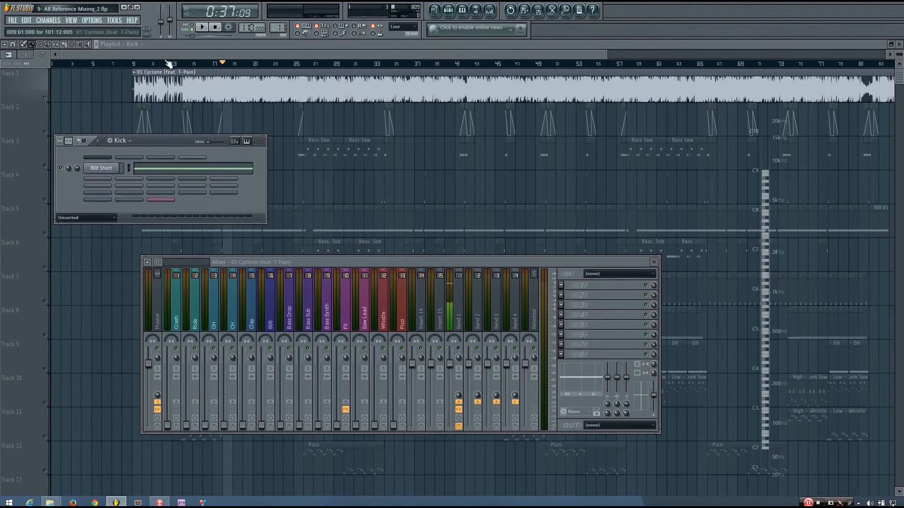
# Step: Play the reference song briefly, switch playback to pattern mode and play the Kick pattern
pyautogui.click(202, 27)
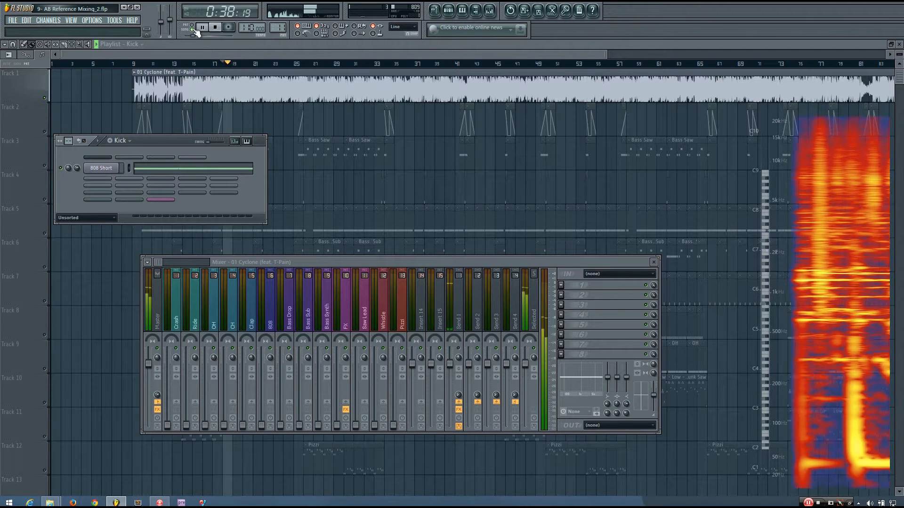
pyautogui.press('space')
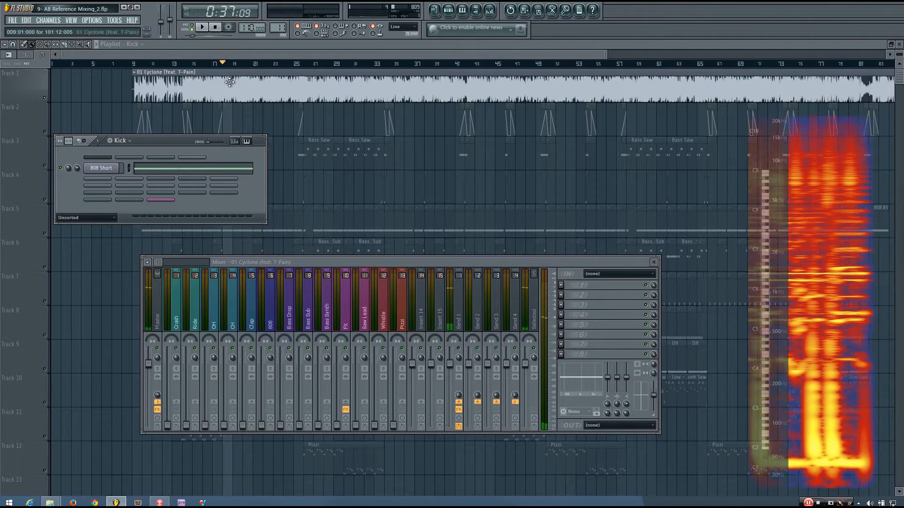
pyautogui.click(193, 26)
pyautogui.press('space')
pyautogui.press('space')
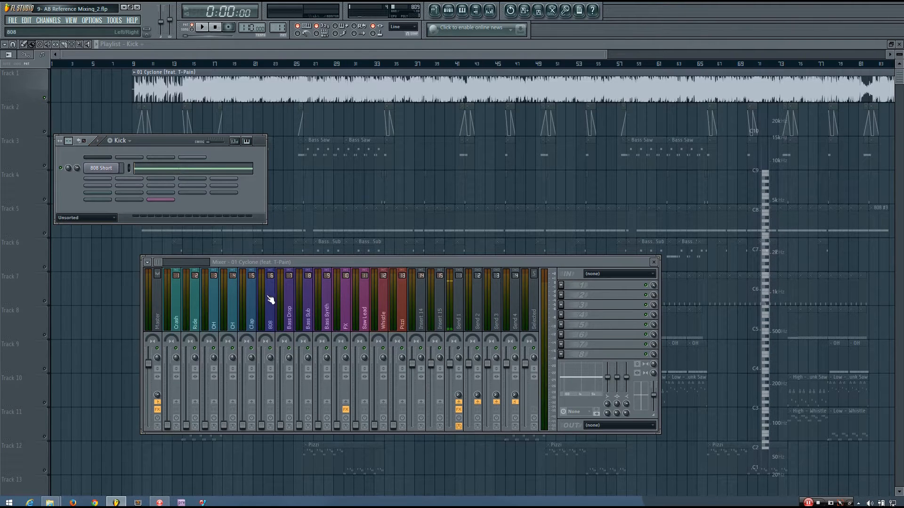
# Step: Raise the 808 mixer track's volume fader partway and play the Kick pattern to check its level
pyautogui.moveTo(261, 426); pyautogui.dragTo(262, 385)
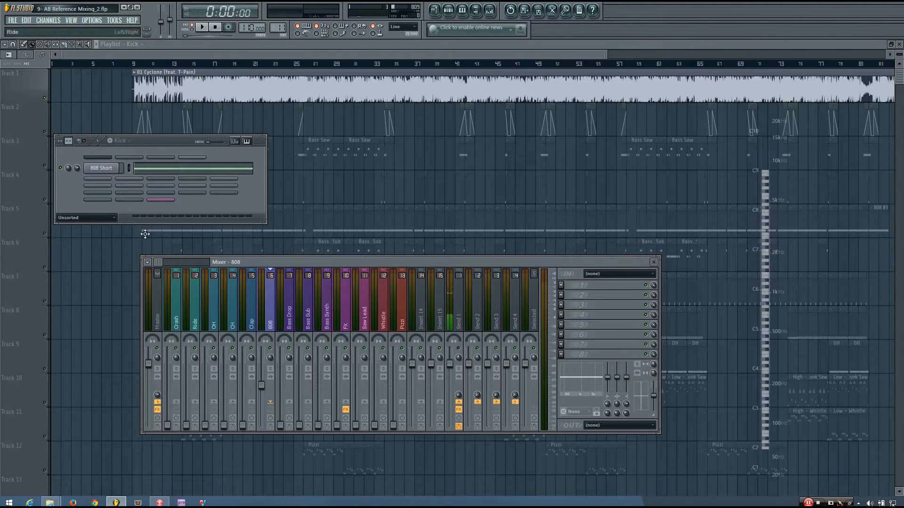
pyautogui.press('space')
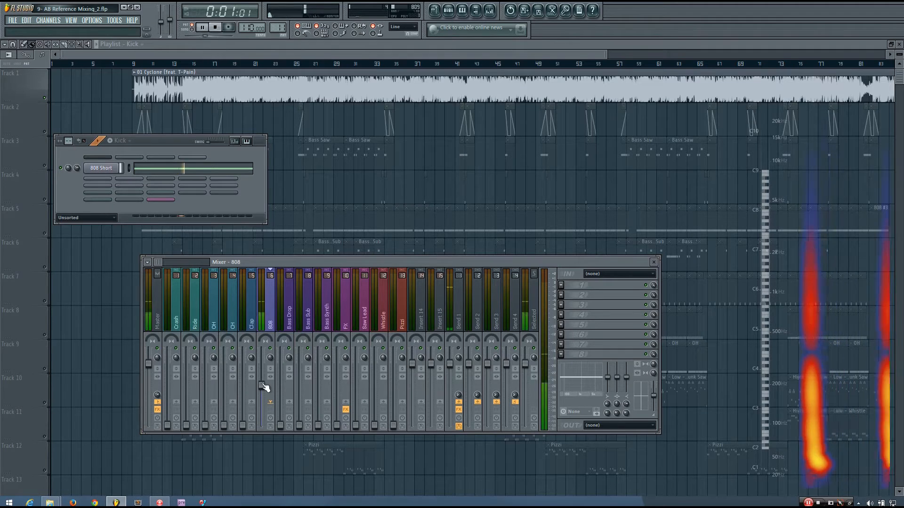
pyautogui.press('space')
# Step: Select the 808 pattern and play it briefly to check its level and spectrum
pyautogui.scroll(1, 275, 26)
pyautogui.press('space')
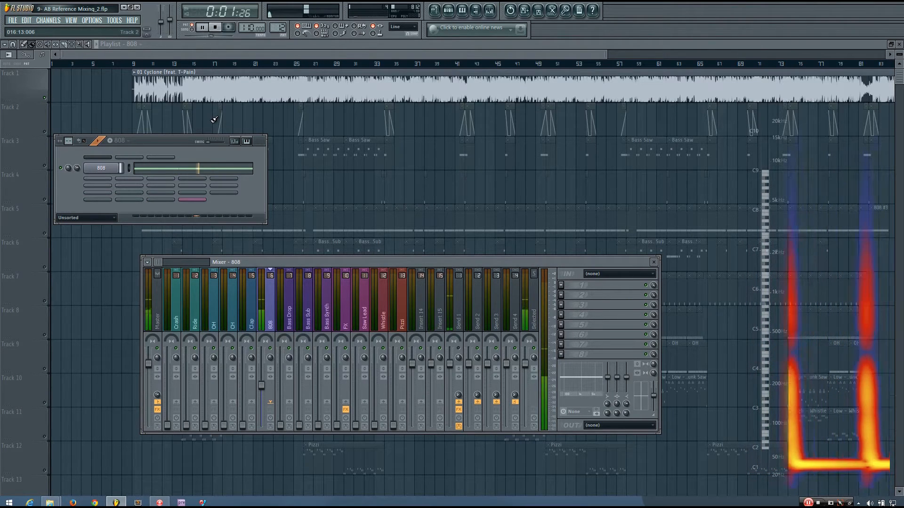
pyautogui.press('space')
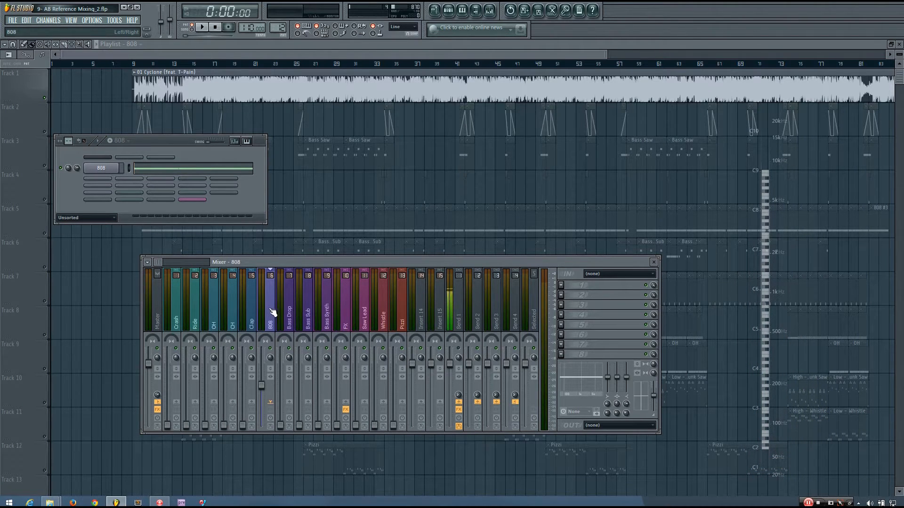
# Step: Open the SPAN analyzer from the Master mixer track and arrange it beside the channel rack
pyautogui.click(163, 313)
pyautogui.click(574, 334)
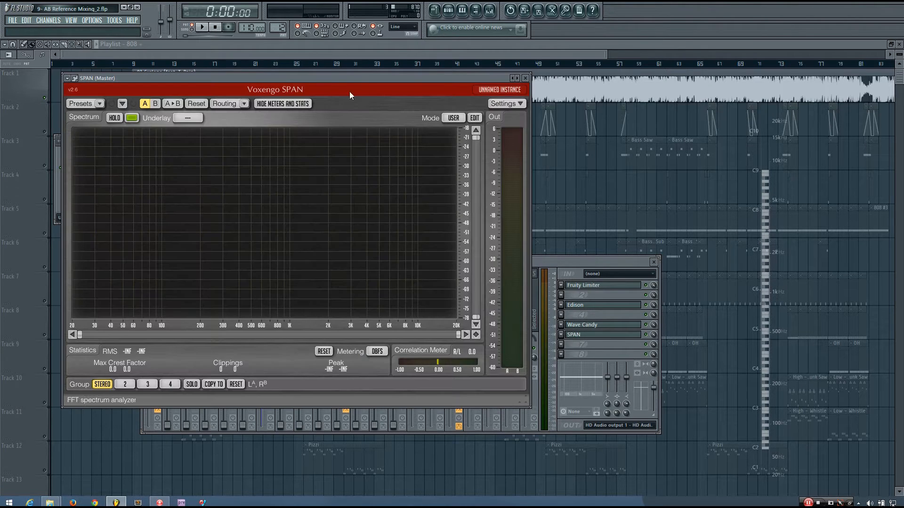
pyautogui.moveTo(338, 76); pyautogui.dragTo(543, 94)
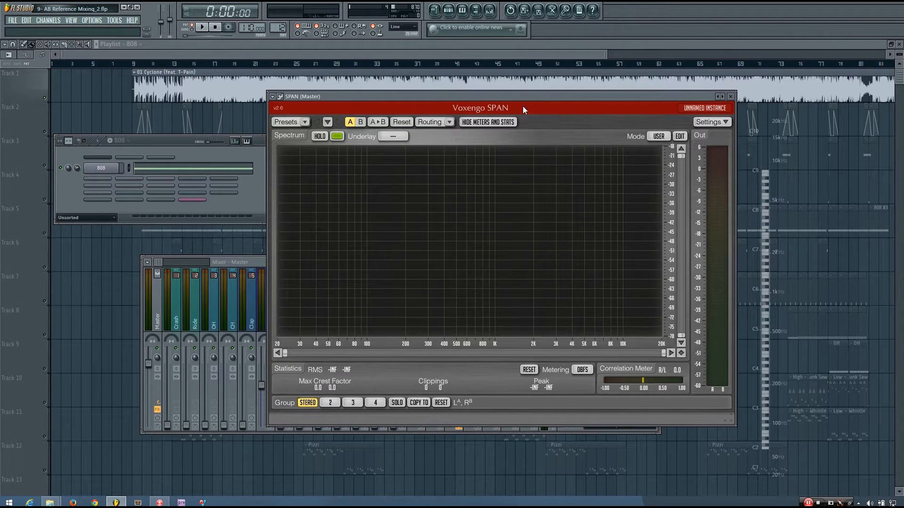
pyautogui.moveTo(171, 140); pyautogui.dragTo(143, 133)
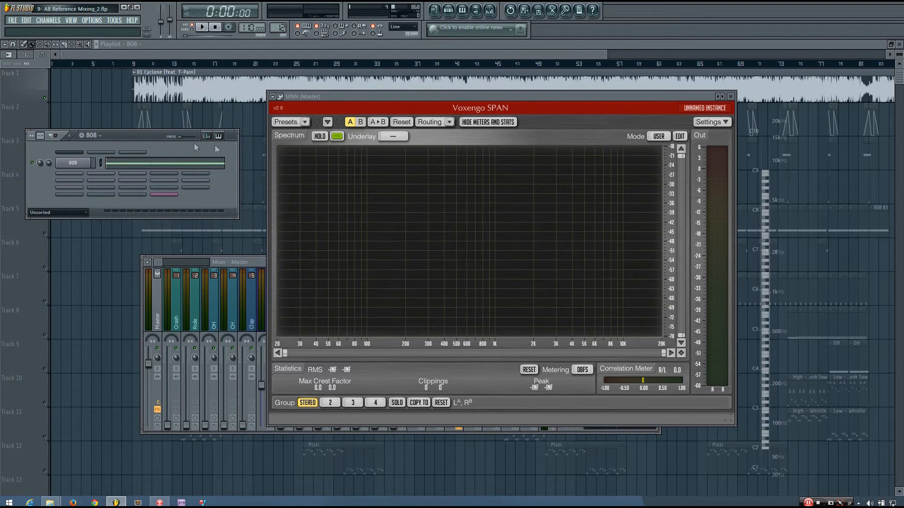
pyautogui.moveTo(433, 95); pyautogui.dragTo(406, 88)
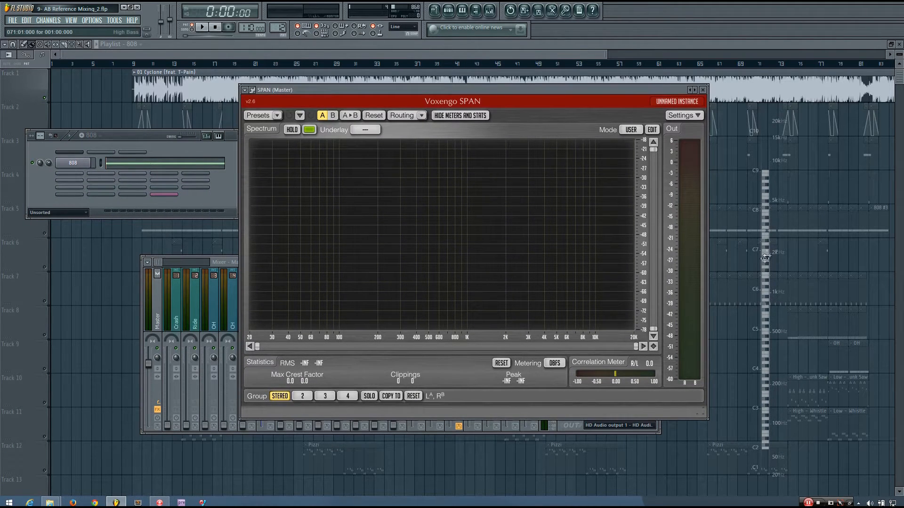
pyautogui.moveTo(467, 91); pyautogui.dragTo(476, 87)
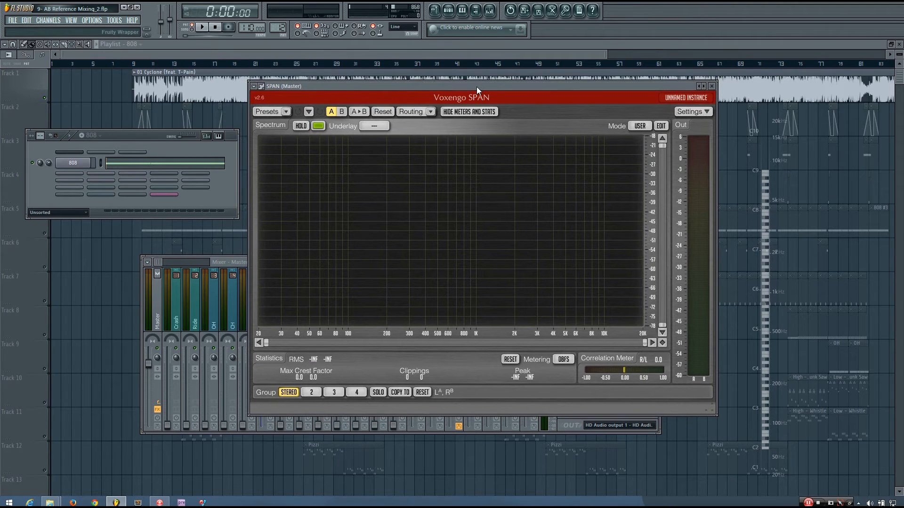
pyautogui.moveTo(476, 86); pyautogui.dragTo(476, 87)
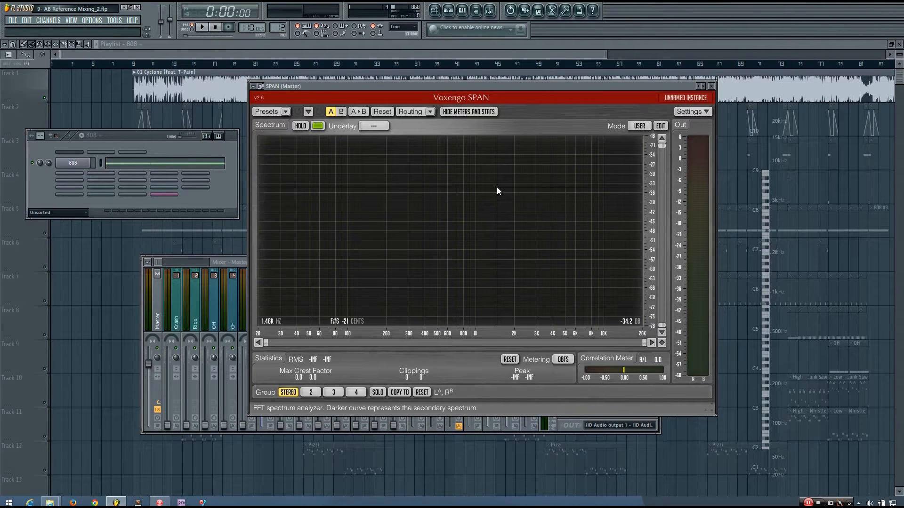
# Step: Arrange the mixer and SPAN windows so both are accessible, and play the 808 pattern briefly to view its spectrum
pyautogui.moveTo(233, 261); pyautogui.dragTo(158, 289)
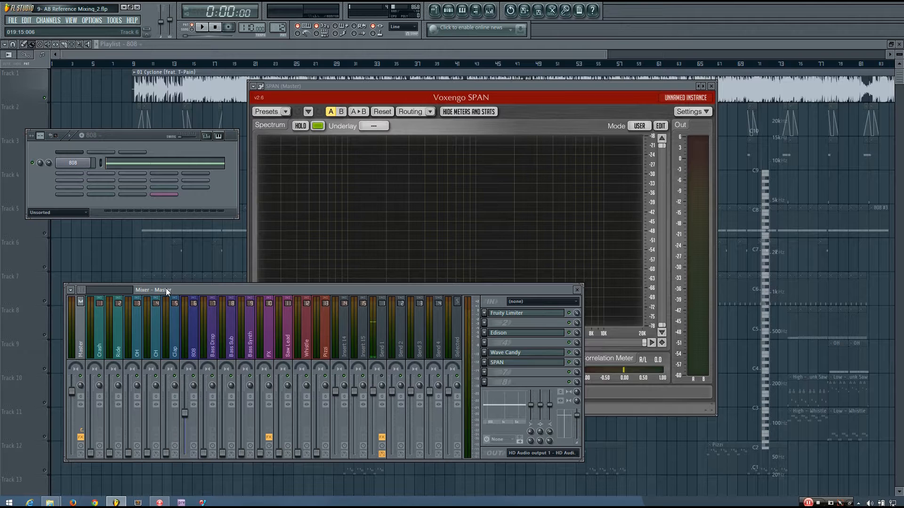
pyautogui.click(514, 84)
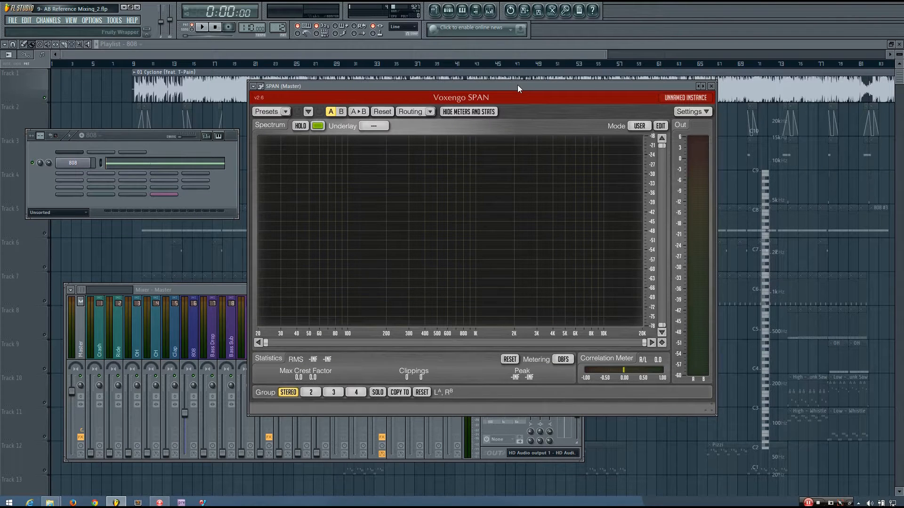
pyautogui.moveTo(518, 85); pyautogui.dragTo(527, 76)
pyautogui.press('space')
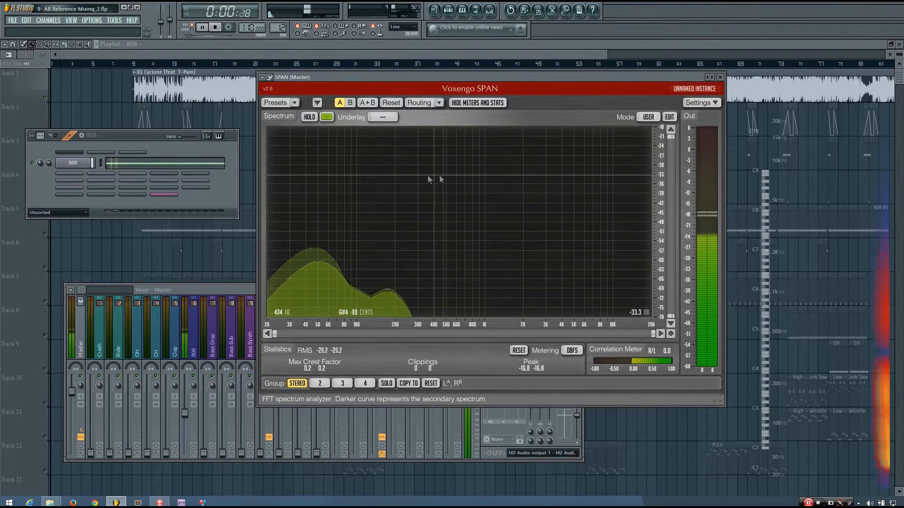
pyautogui.press('space')
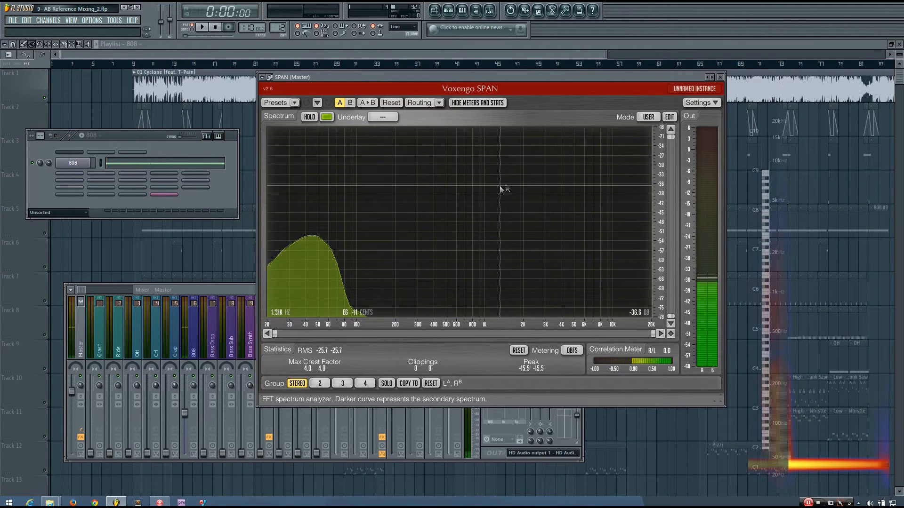
# Step: Set SPAN's second spectrum type to MAX and play the 808 pattern to capture its peak curve
pyautogui.click(676, 118)
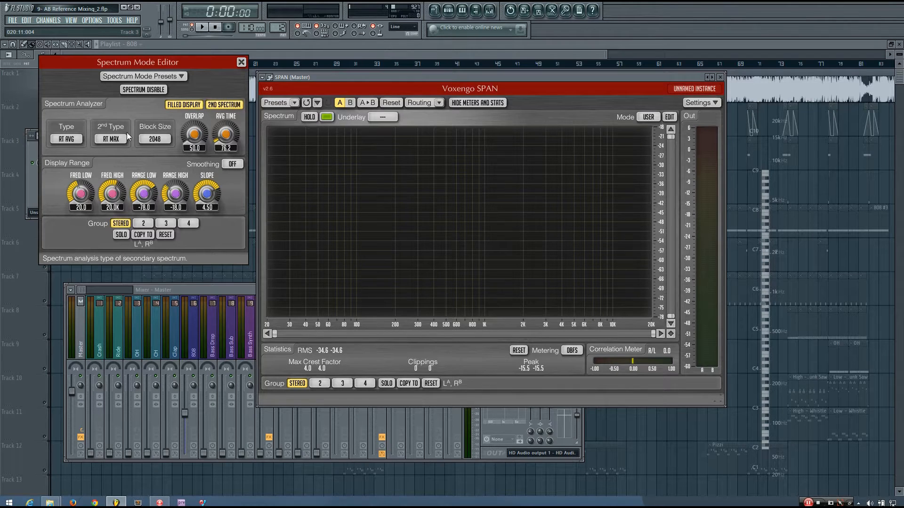
pyautogui.click(112, 137)
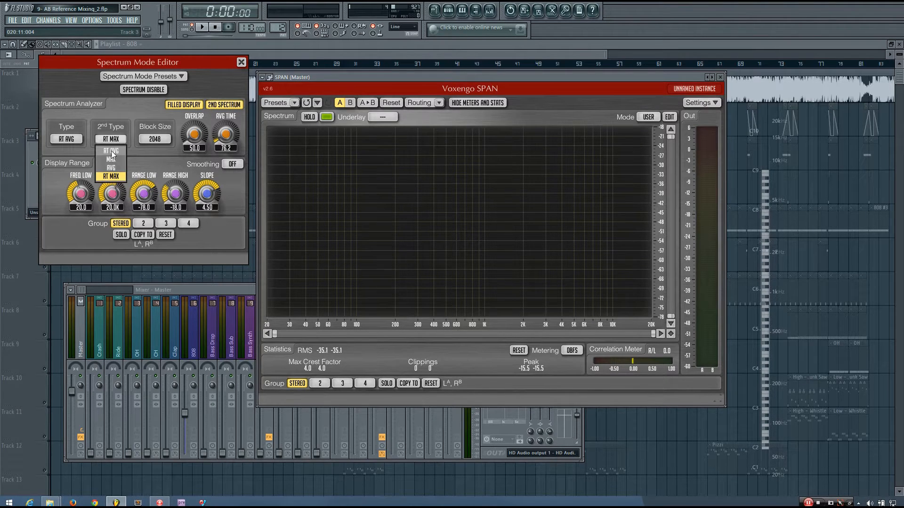
pyautogui.click(111, 159)
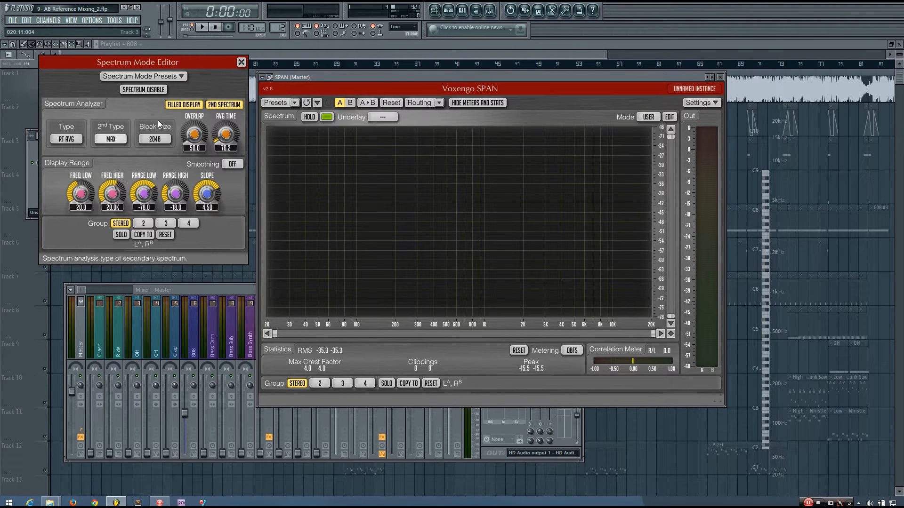
pyautogui.click(242, 62)
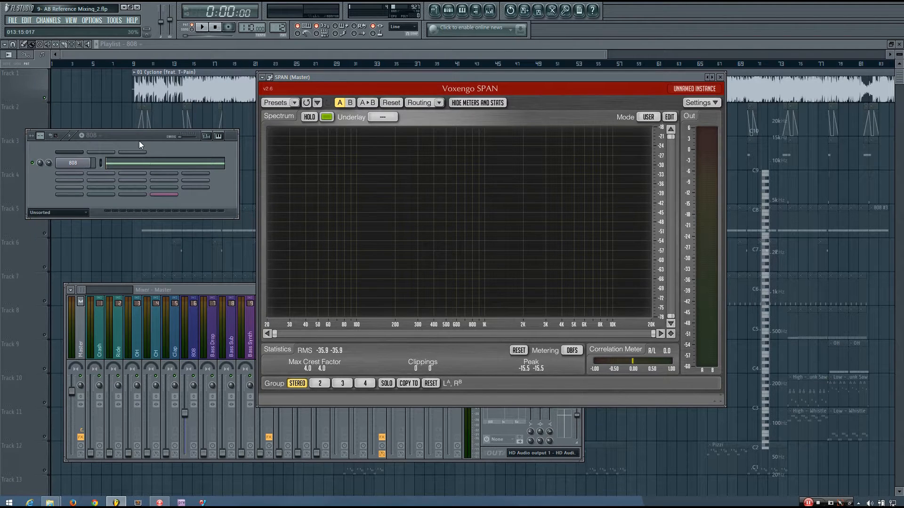
pyautogui.click(202, 27)
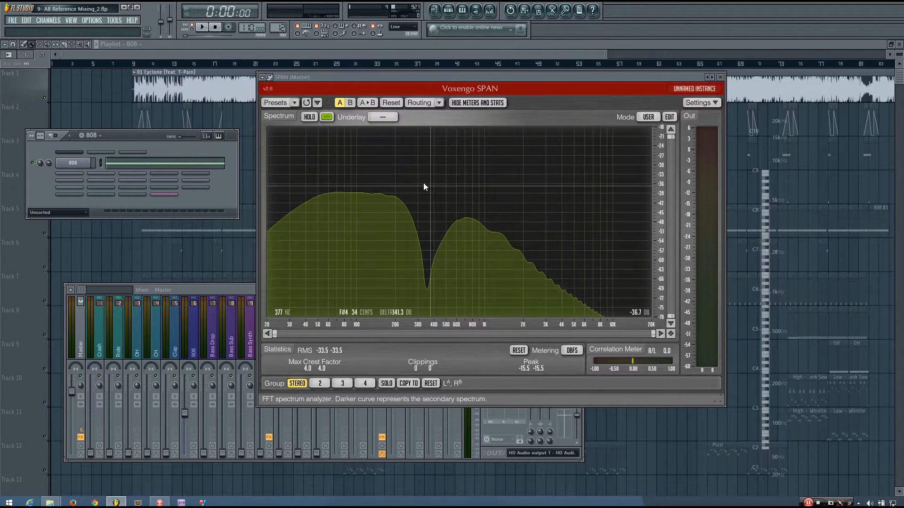
# Step: Switch to song mode and play the reference song's section around bar 17 repeatedly, examining its low-end peak curve in SPAN
pyautogui.click(191, 31)
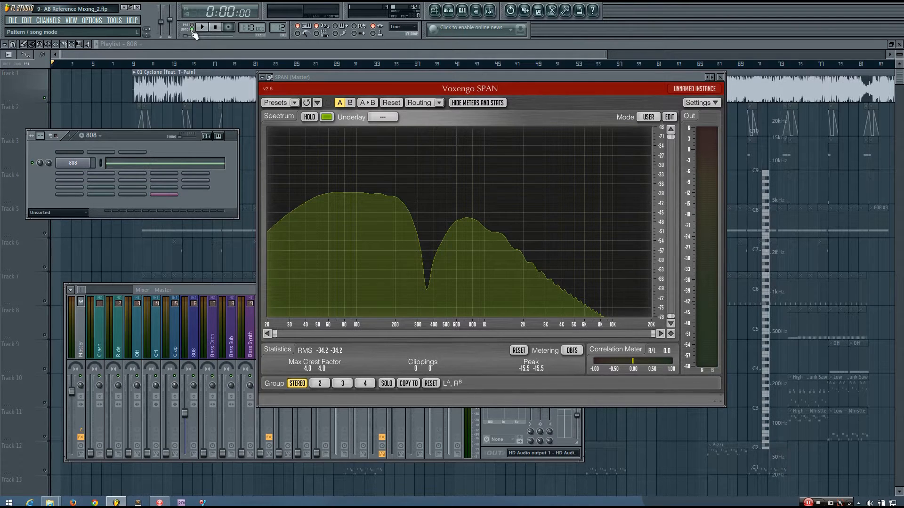
pyautogui.moveTo(187, 36); pyautogui.dragTo(193, 36)
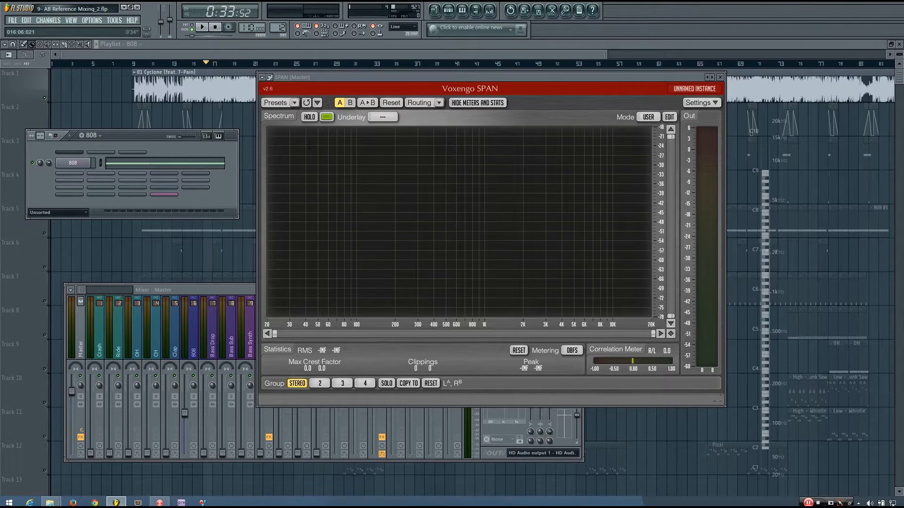
pyautogui.press('space')
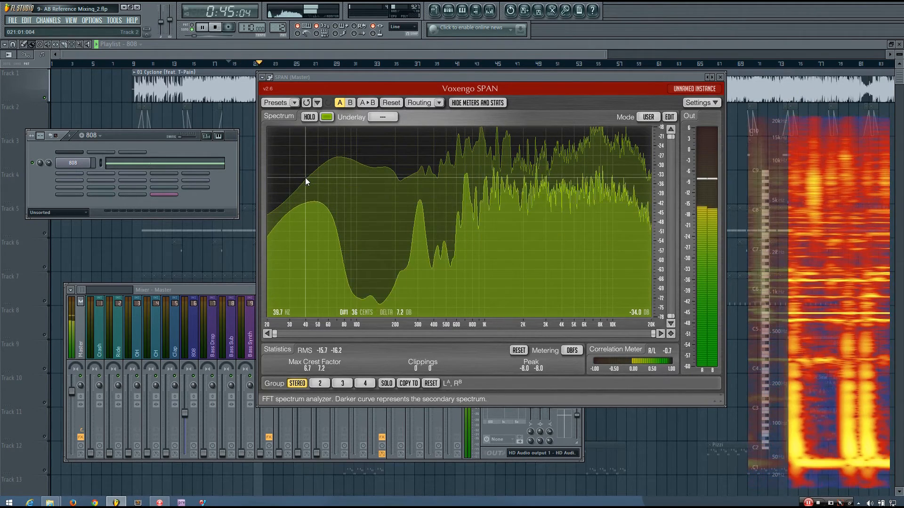
pyautogui.press('space')
pyautogui.press('space')
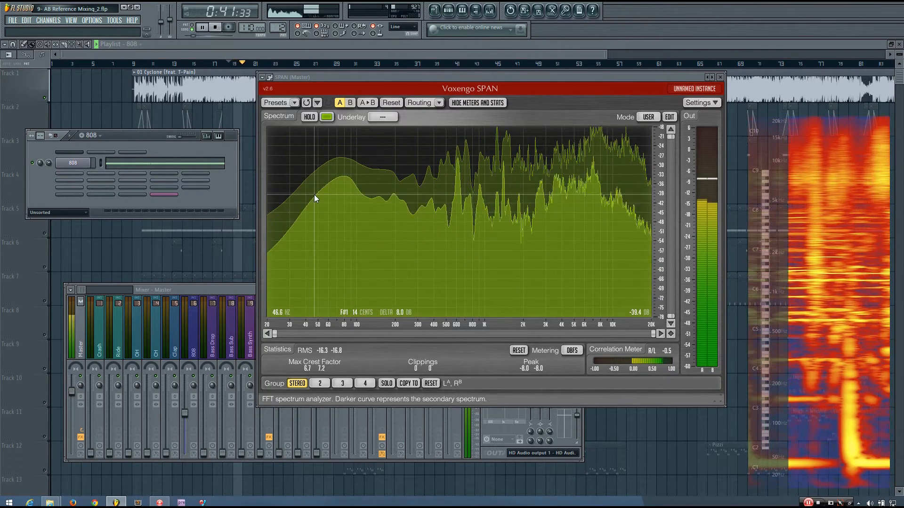
pyautogui.press('space')
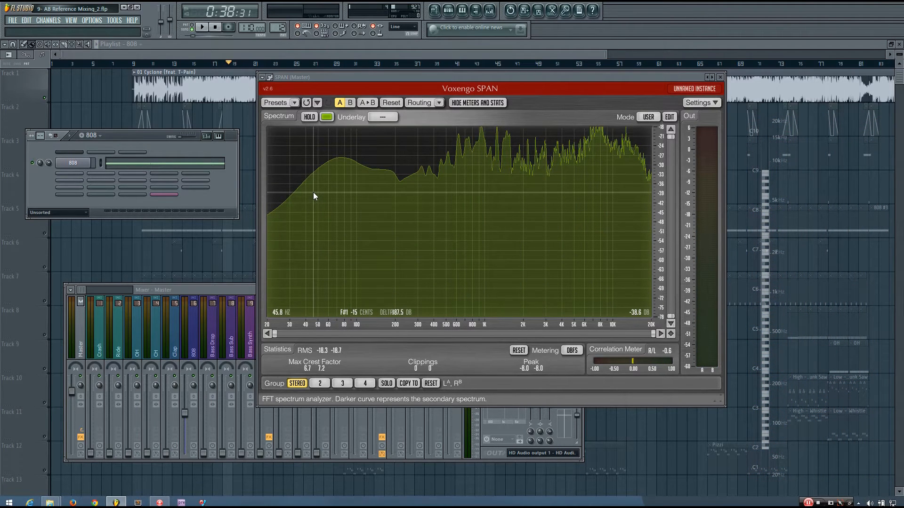
pyautogui.press('space')
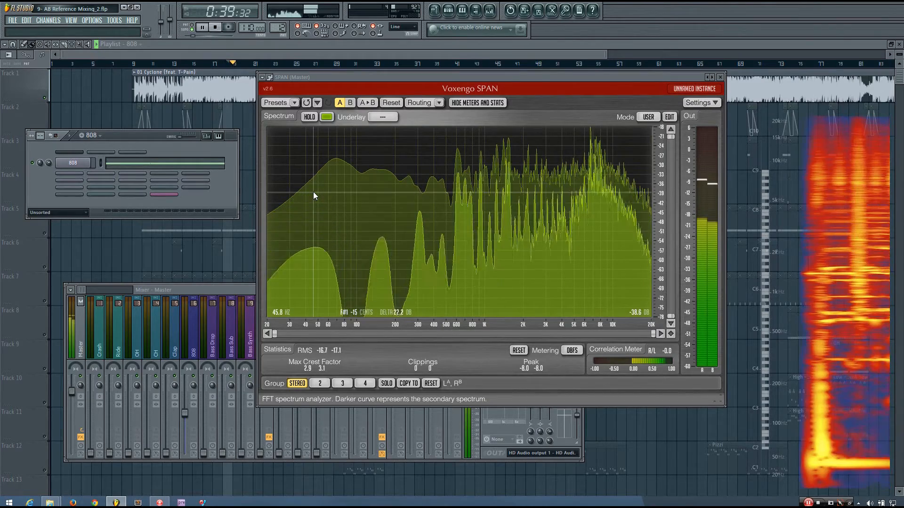
pyautogui.press('space')
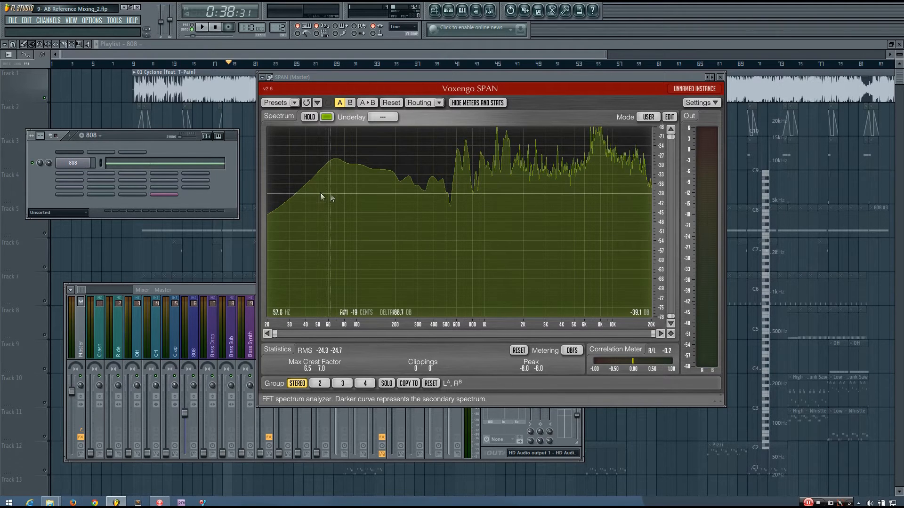
pyautogui.press('space')
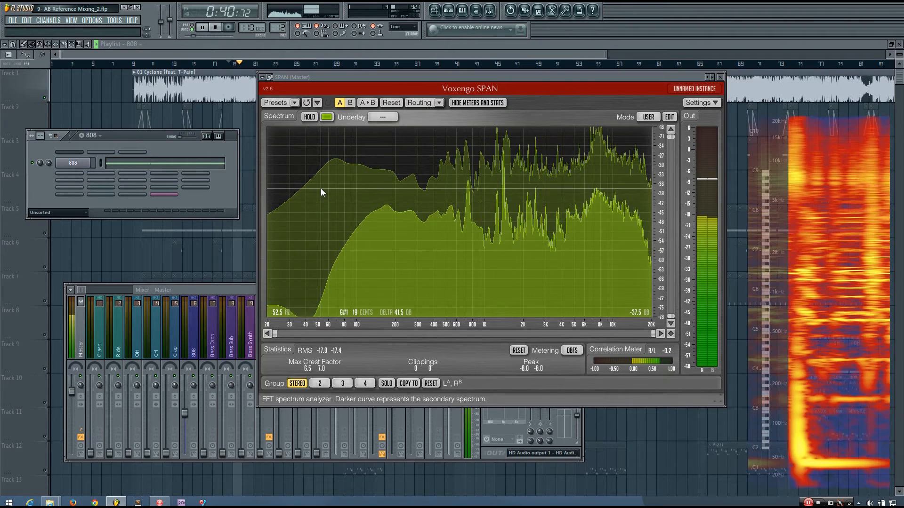
pyautogui.press('space')
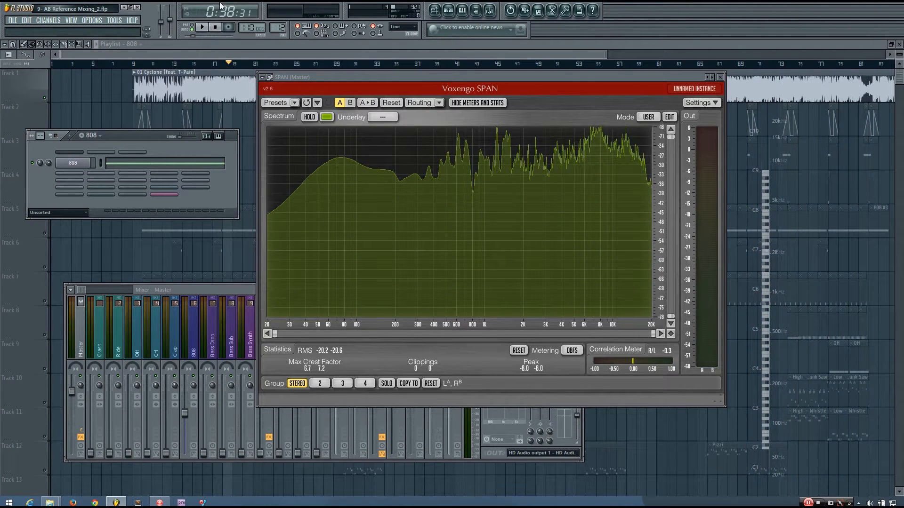
# Step: Return to pattern mode, play the 808 pattern and raise the 808 mixer track's volume fader slightly
pyautogui.click(194, 28)
pyautogui.press('space')
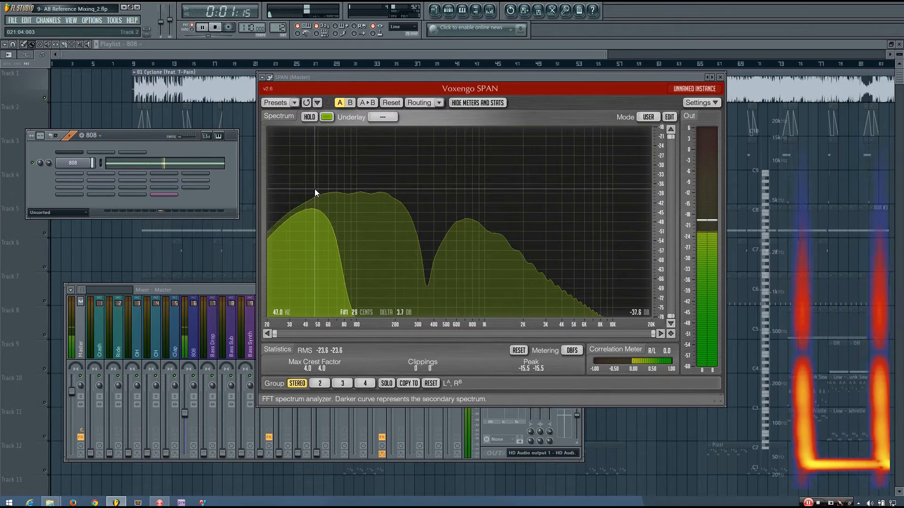
pyautogui.press('space')
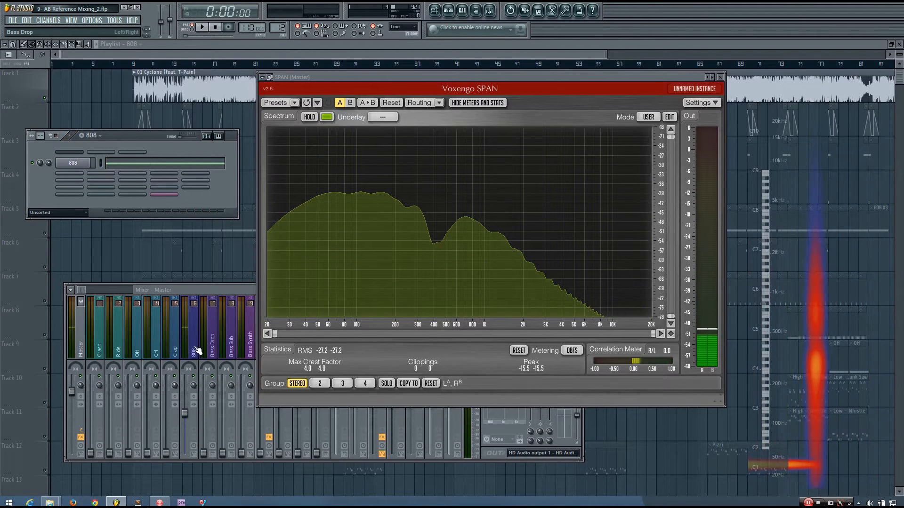
pyautogui.press('space')
pyautogui.click(187, 417)
pyautogui.moveTo(185, 407); pyautogui.dragTo(185, 405)
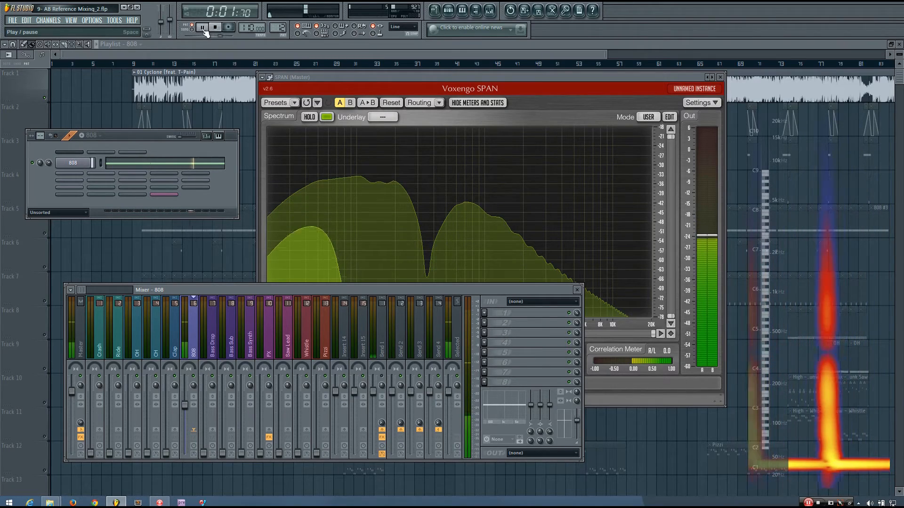
# Step: Compare the reference song's low end in song mode with the 808 pattern in pattern mode
pyautogui.click(192, 30)
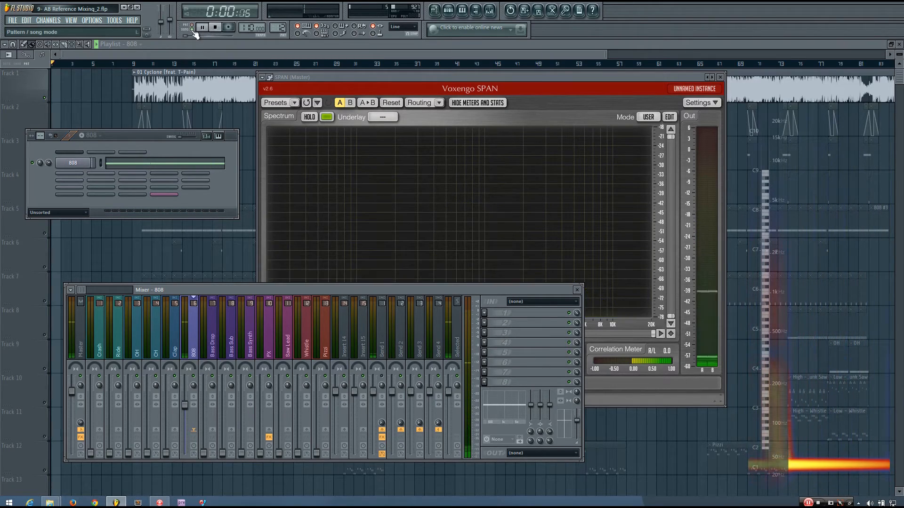
pyautogui.moveTo(187, 37); pyautogui.dragTo(193, 37)
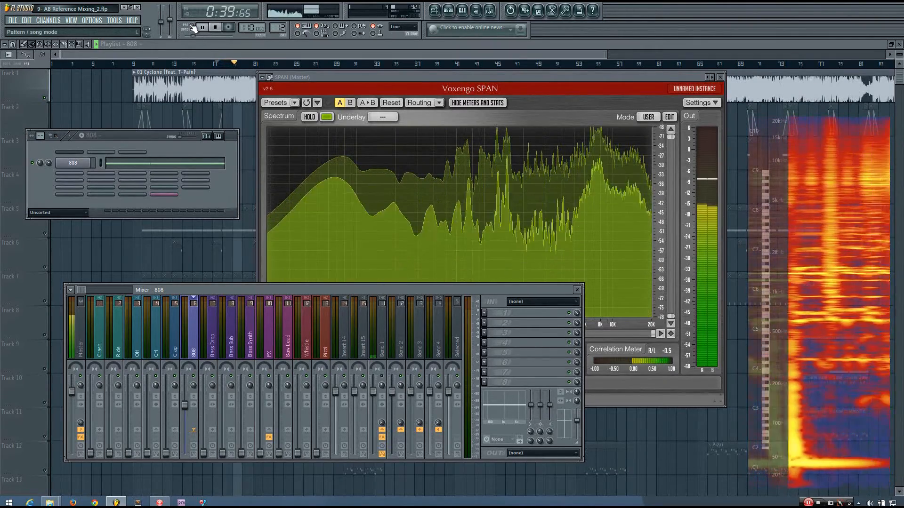
pyautogui.click(192, 27)
pyautogui.press('space')
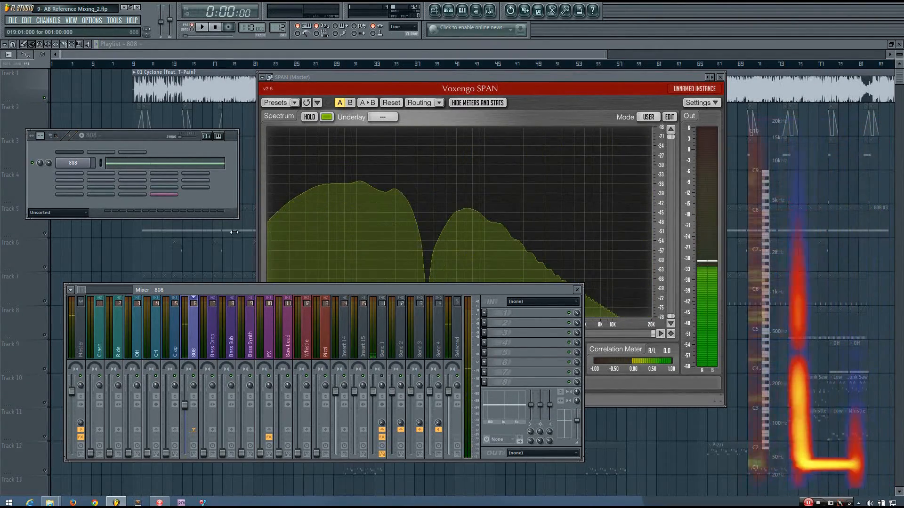
# Step: Add Fruity Parametric EQ 2 to effect slot 7 of the Master mixer track
pyautogui.click(89, 345)
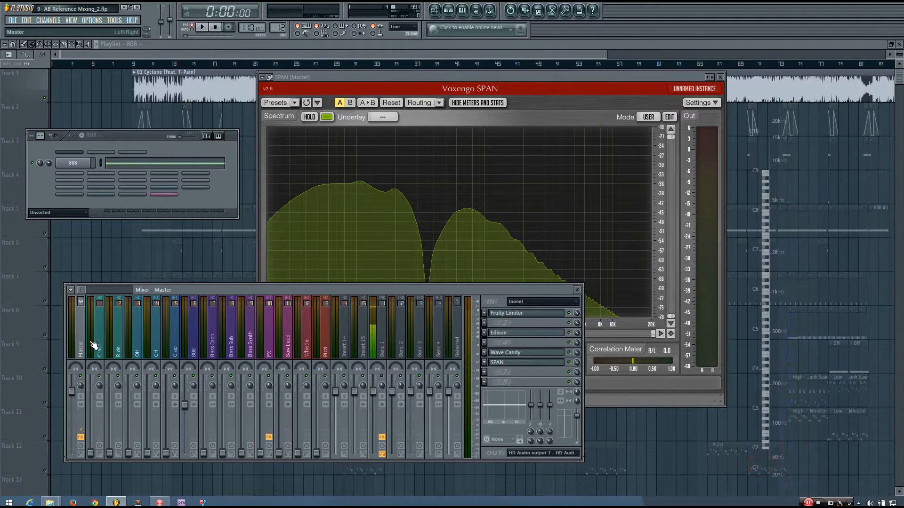
pyautogui.click(485, 372)
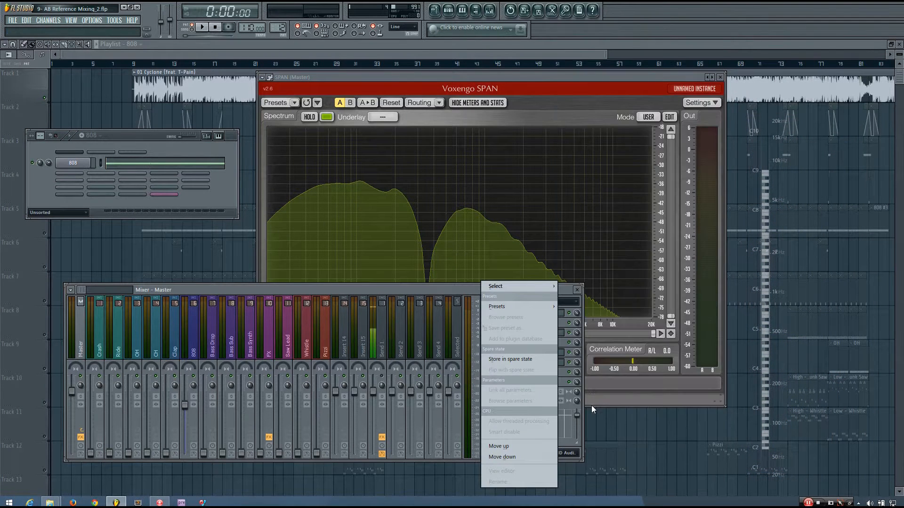
pyautogui.moveTo(522, 285)
pyautogui.click(591, 439)
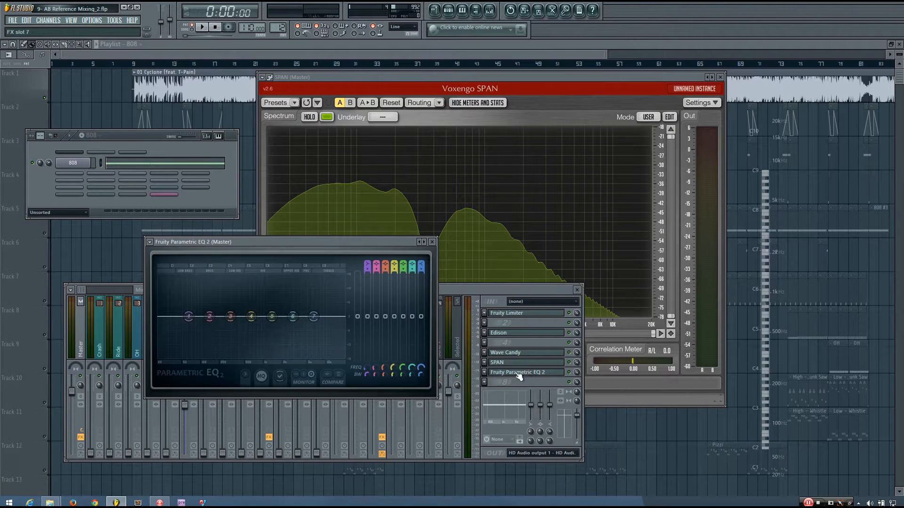
# Step: Make band 7 of the Master EQ a steep low-pass filter, reset its bandwidth and lower its cutoff to between bands 2 and 3
pyautogui.scroll(-2, 421, 265)
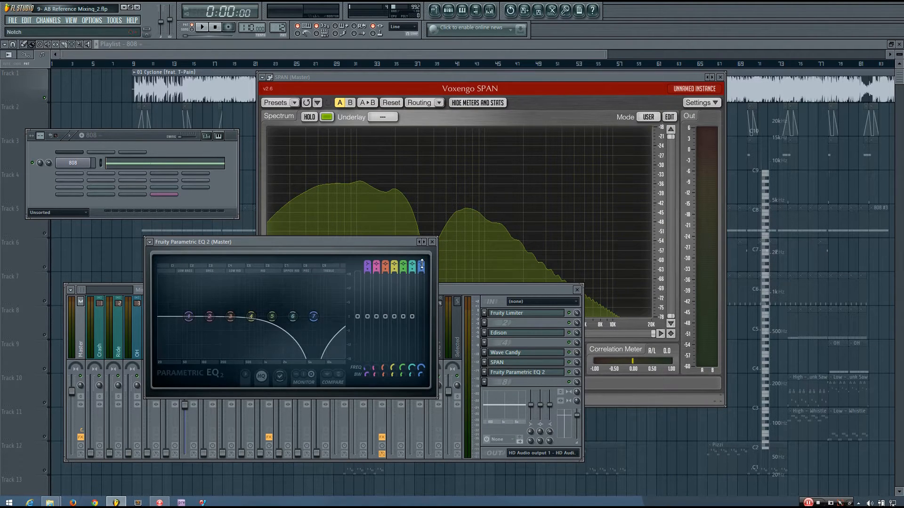
pyautogui.scroll(-2, 422, 264)
pyautogui.scroll(-1, 422, 265)
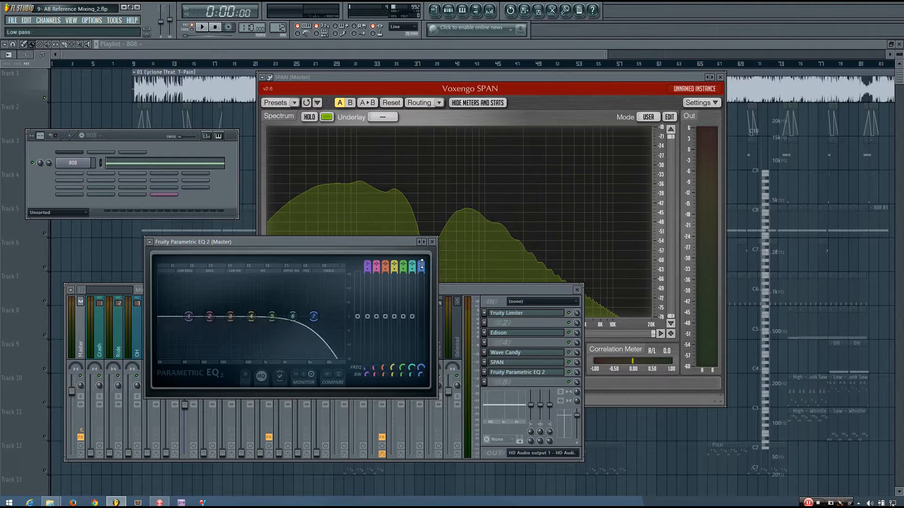
pyautogui.scroll(5, 421, 269)
pyautogui.rightClick(423, 375)
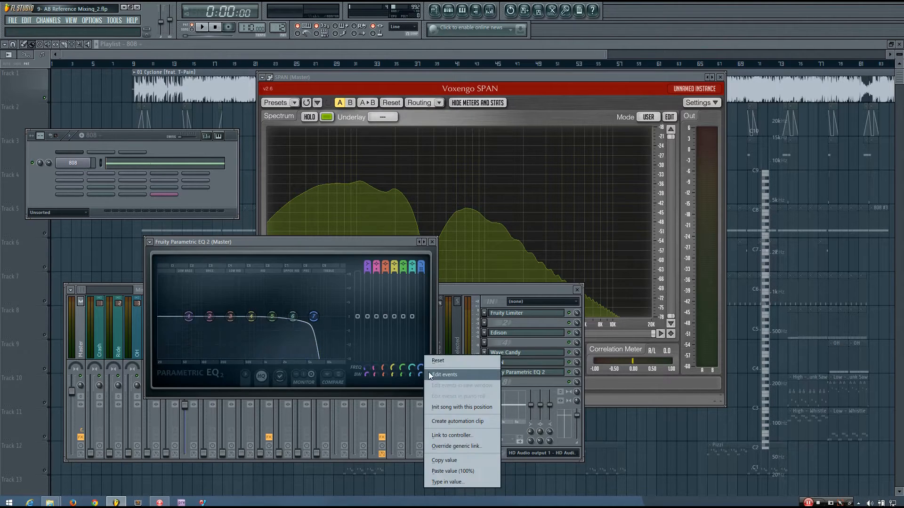
pyautogui.click(437, 361)
pyautogui.moveTo(422, 367); pyautogui.dragTo(421, 416)
# Step: Compare the low-passed 808 pattern with the reference song by alternating pattern and song modes, moving the EQ window clear of the other controls
pyautogui.press('space')
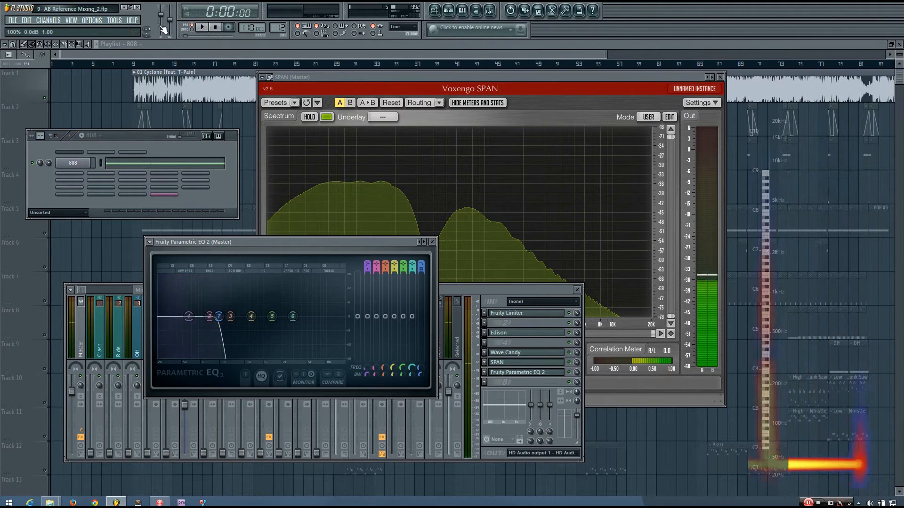
pyautogui.moveTo(327, 243); pyautogui.dragTo(390, 124)
pyautogui.click(192, 29)
pyautogui.click(193, 30)
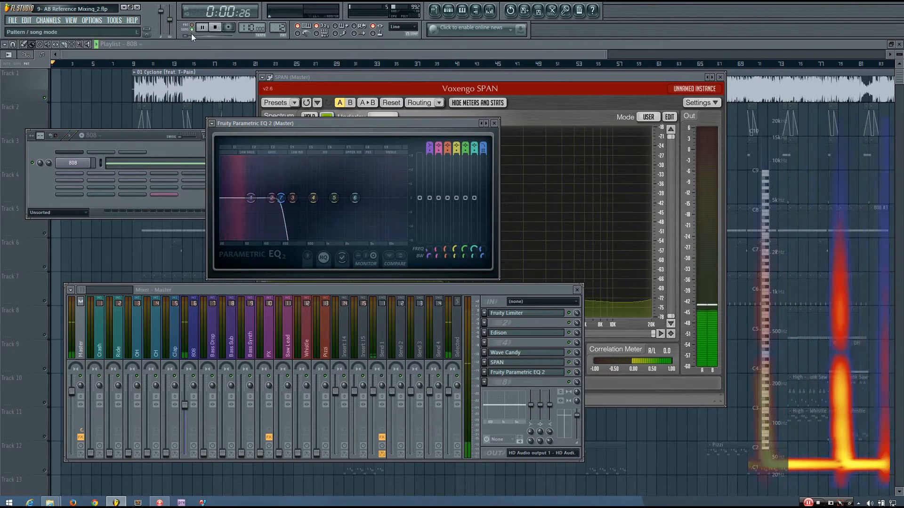
pyautogui.click(191, 37)
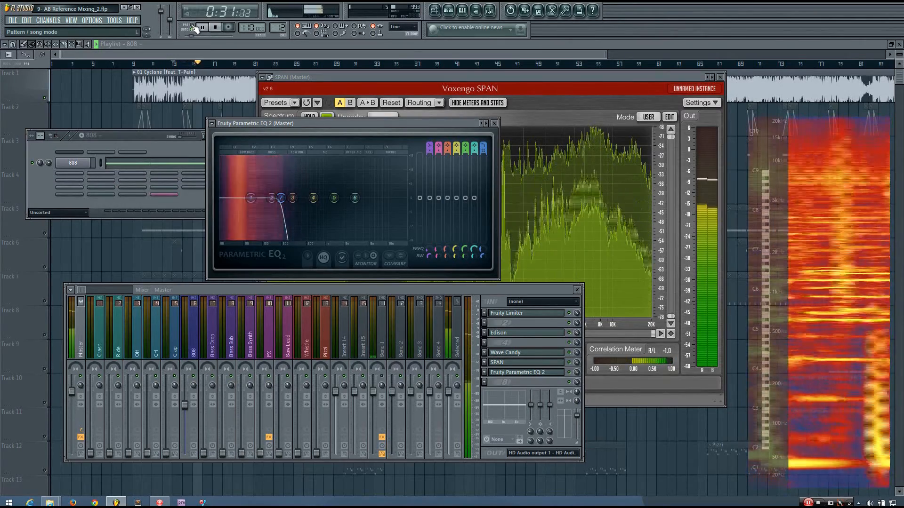
pyautogui.click(193, 28)
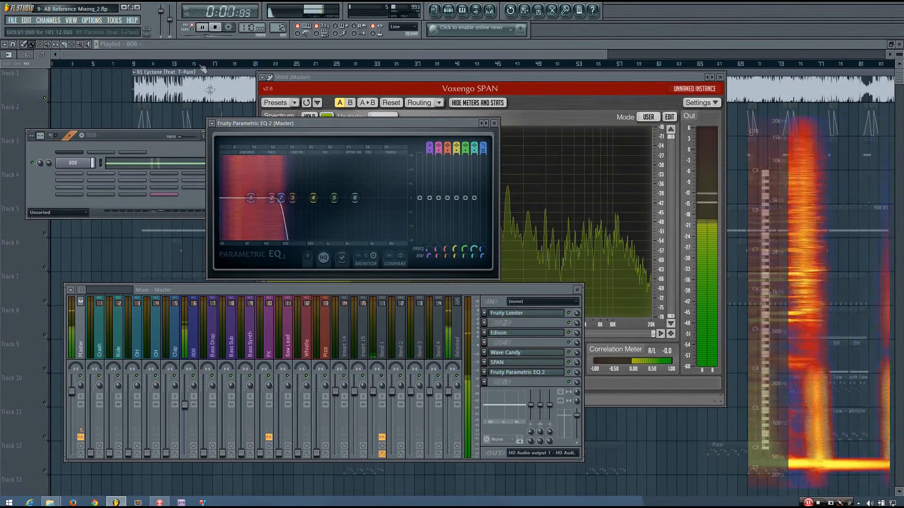
pyautogui.press('space')
pyautogui.moveTo(388, 125); pyautogui.dragTo(320, 187)
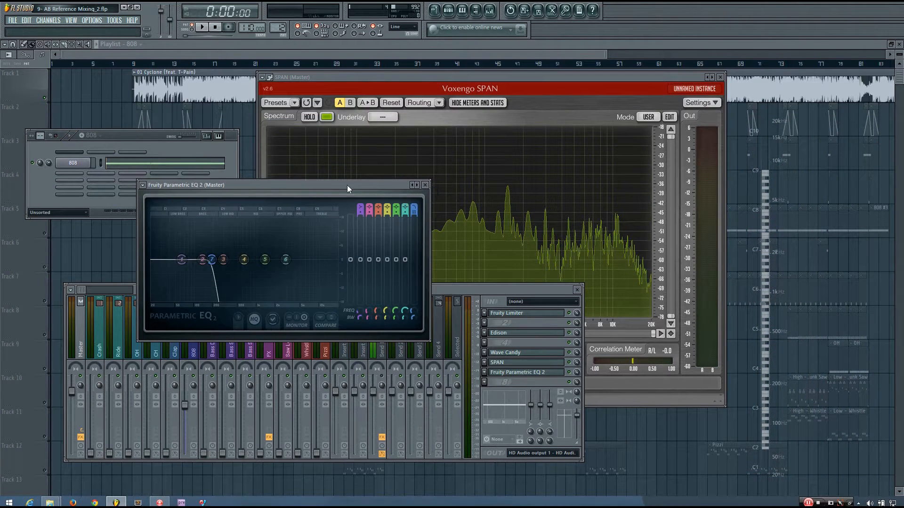
# Step: Compare the low-passed reference song in song mode with the 808 pattern in pattern mode once more
pyautogui.click(193, 30)
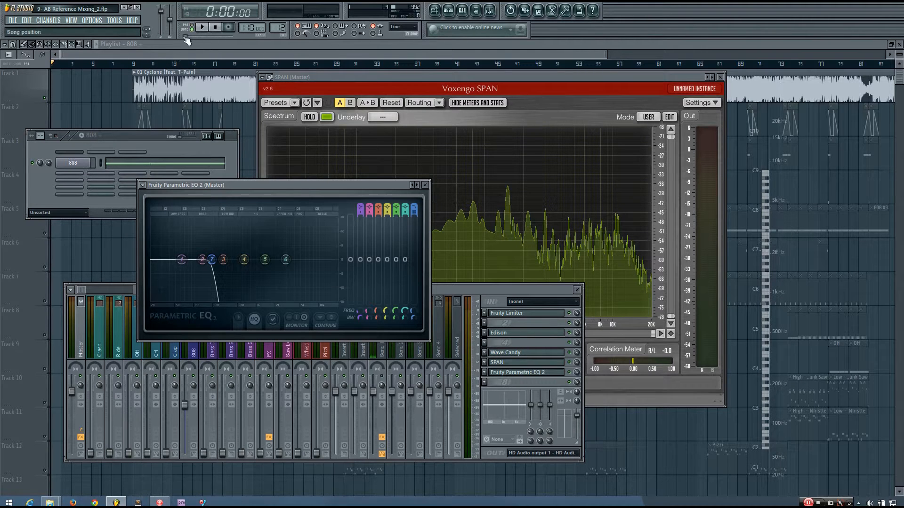
pyautogui.moveTo(186, 36); pyautogui.dragTo(191, 36)
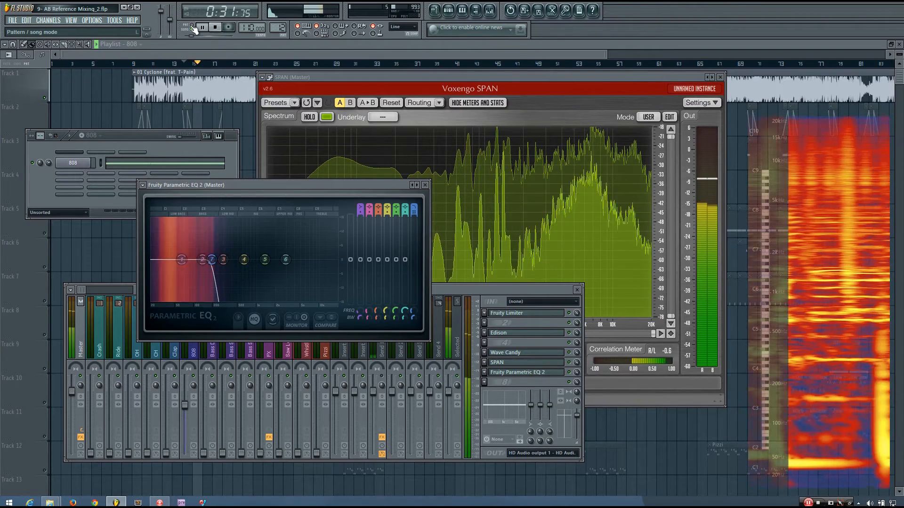
pyautogui.click(193, 28)
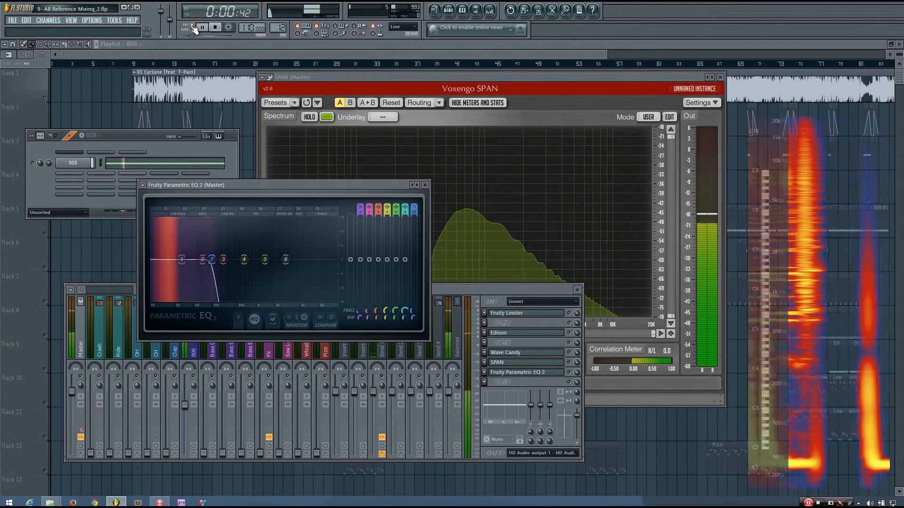
pyautogui.press('space')
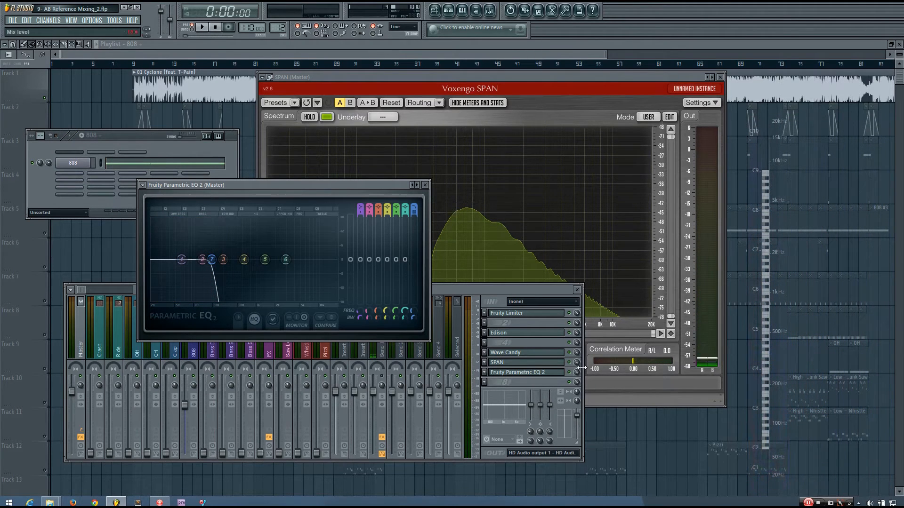
# Step: Bypass the Master track's Fruity Parametric EQ 2, close its window and bring the SPAN analyzer to the front
pyautogui.click(575, 374)
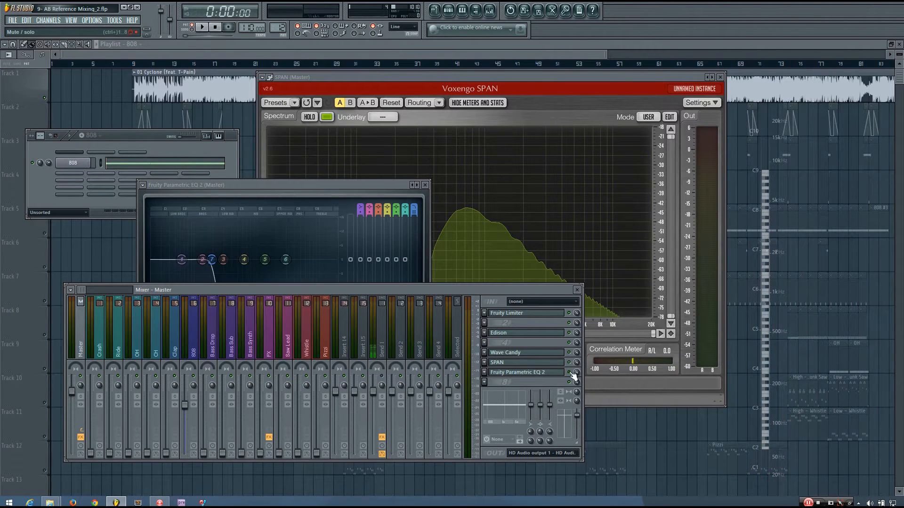
pyautogui.click(427, 187)
pyautogui.click(383, 79)
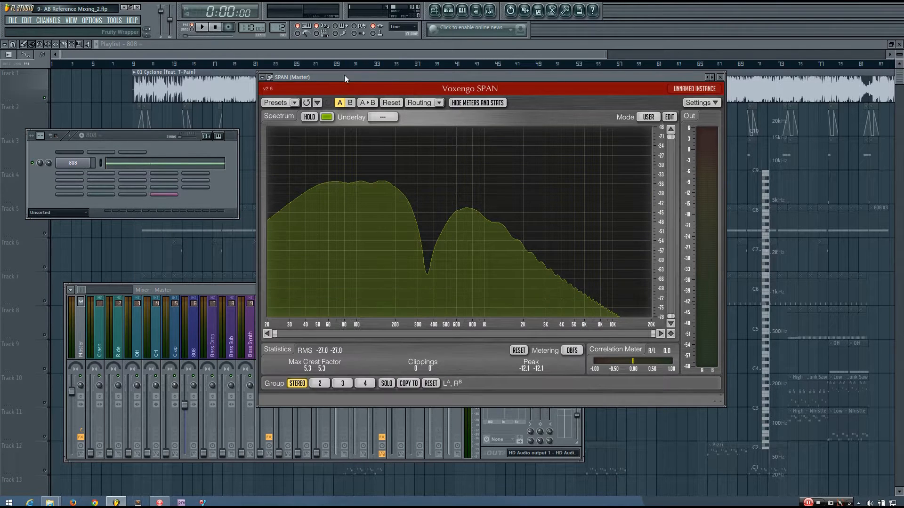
# Step: Compare the reference song's low-end curve in SPAN with the curve of the 808 pattern, playing each in turn
pyautogui.moveTo(188, 39); pyautogui.dragTo(193, 41)
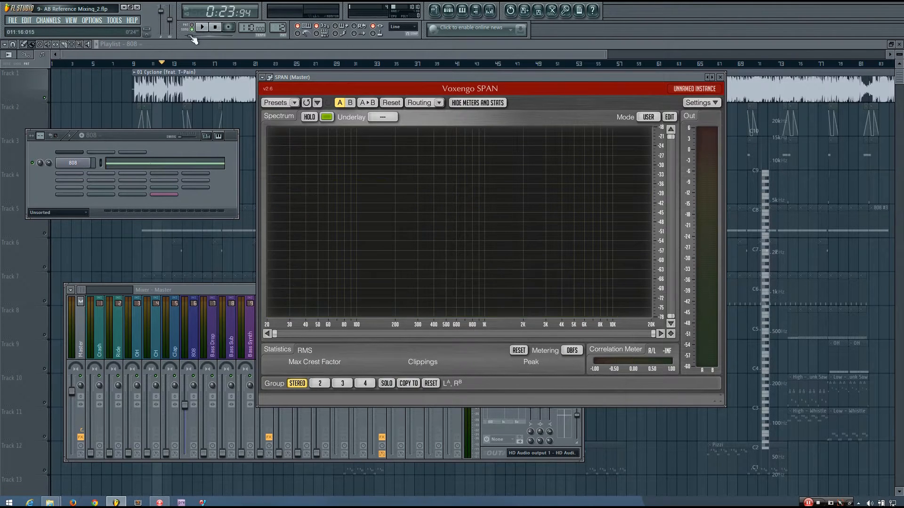
pyautogui.press('space')
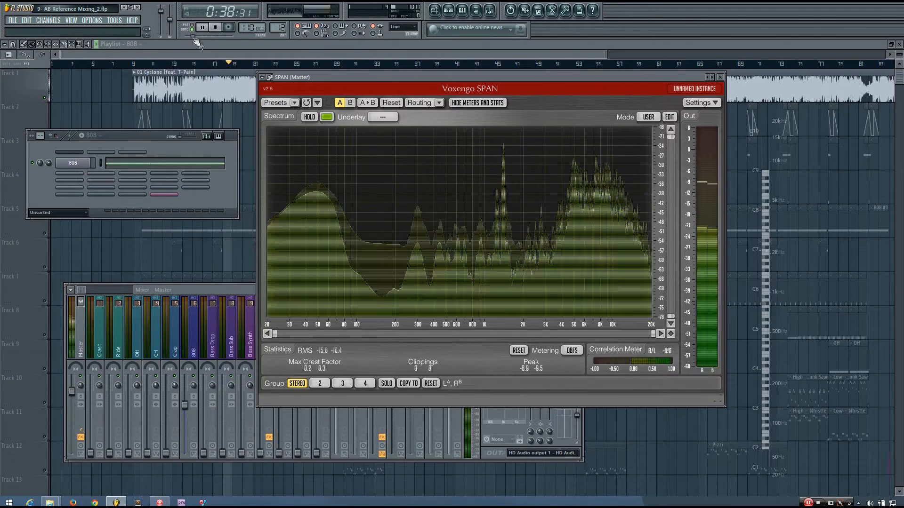
pyautogui.press('space')
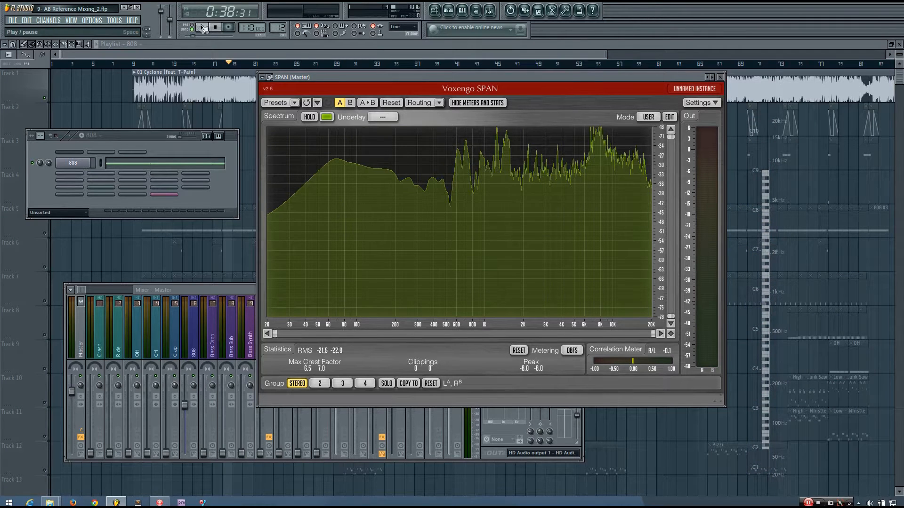
pyautogui.press('space')
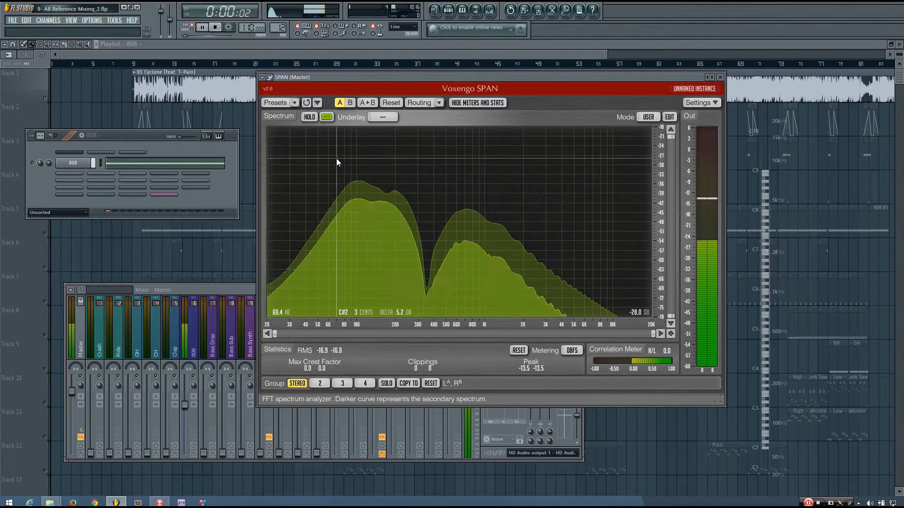
pyautogui.press('space')
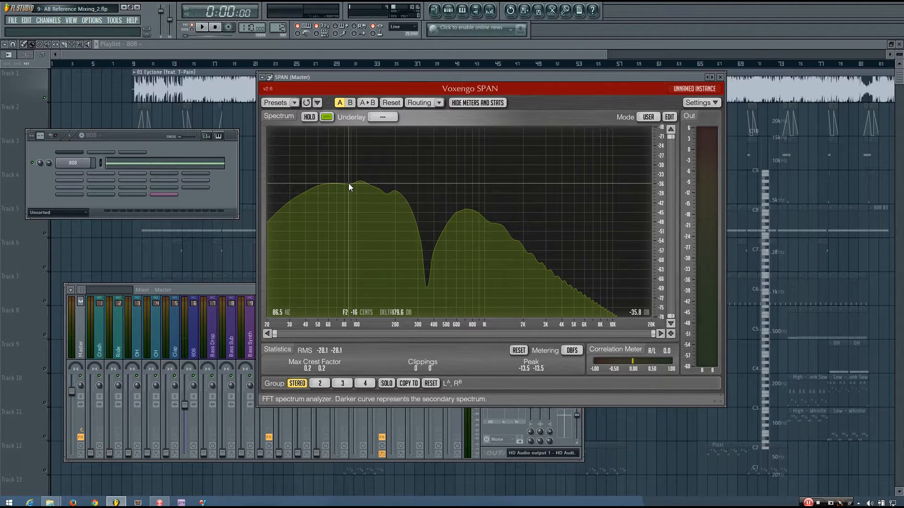
pyautogui.press('space')
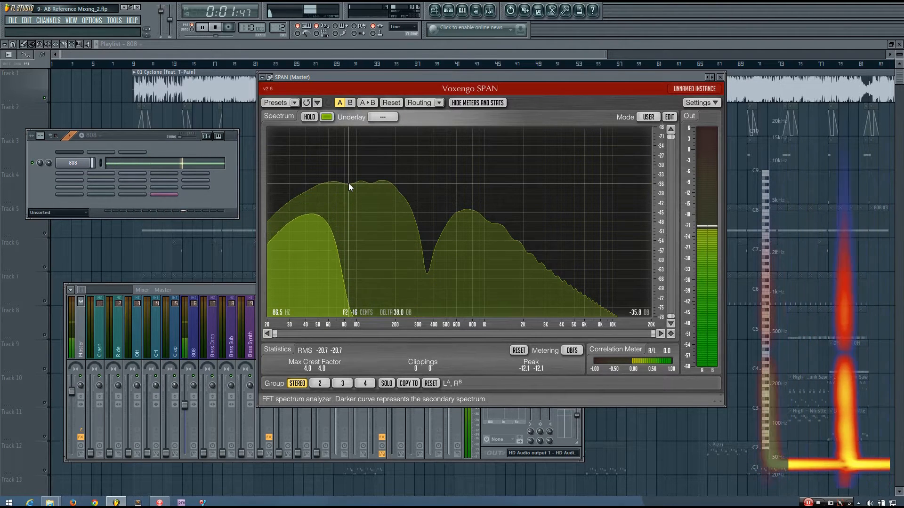
pyautogui.press('space')
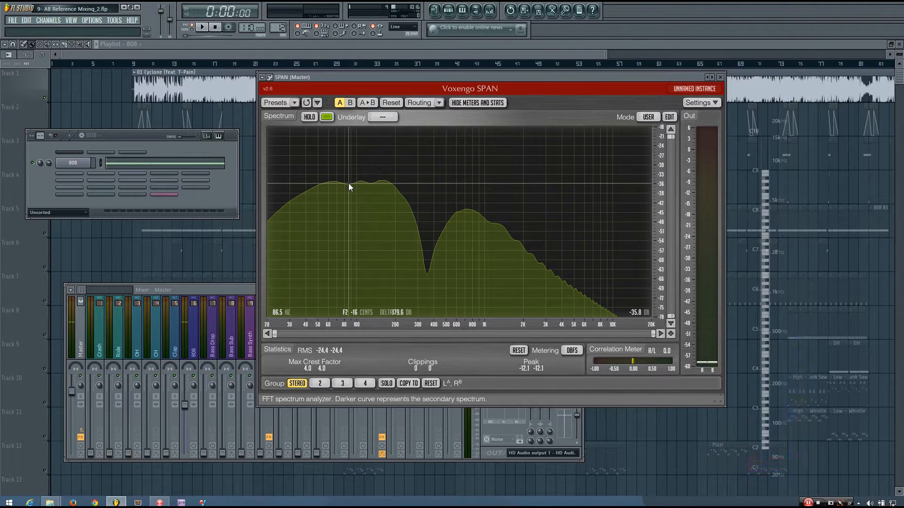
# Step: Add Fruity Parametric EQ 2 to effect slot 1 of the 808 mixer track and move its window clear of SPAN
pyautogui.click(194, 332)
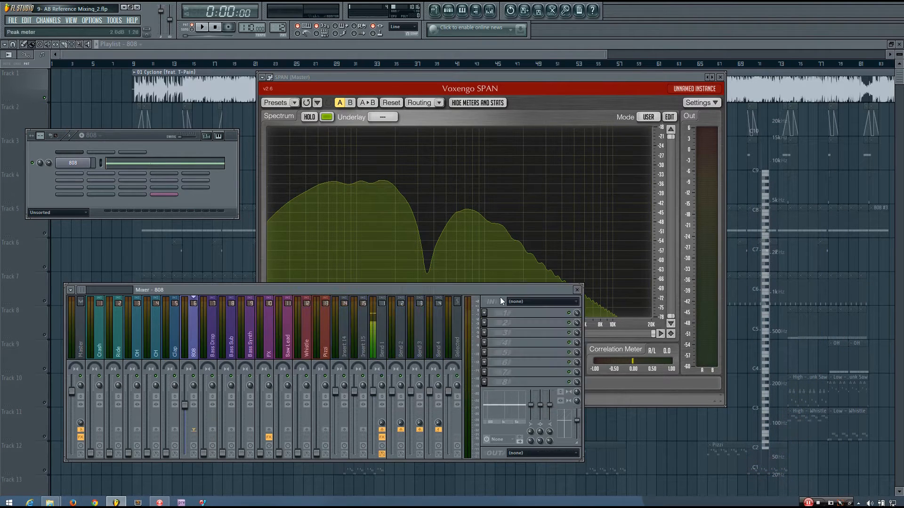
pyautogui.click(492, 316)
pyautogui.click(584, 439)
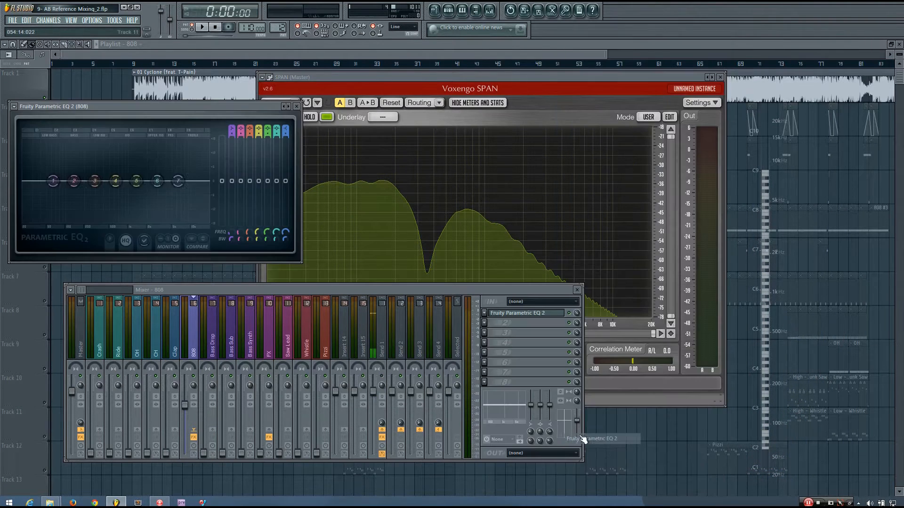
pyautogui.moveTo(191, 111); pyautogui.dragTo(243, 234)
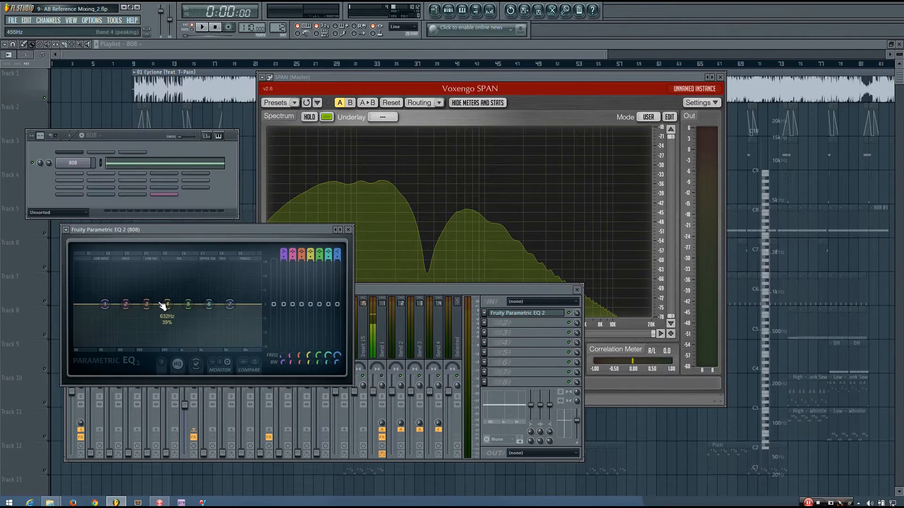
# Step: Boost band 3 of the 808 EQ by about 6.9 dB near band 2 while auditioning the 808 pattern
pyautogui.press('space')
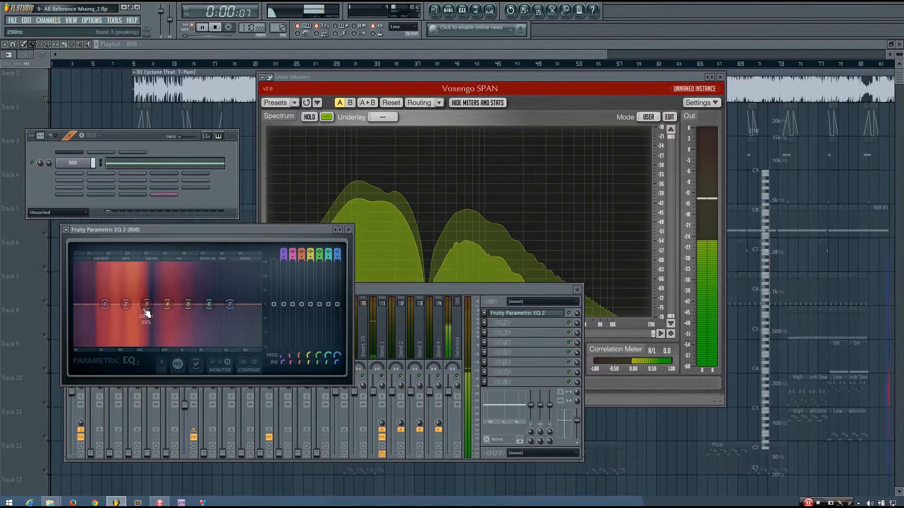
pyautogui.moveTo(146, 306); pyautogui.dragTo(128, 289)
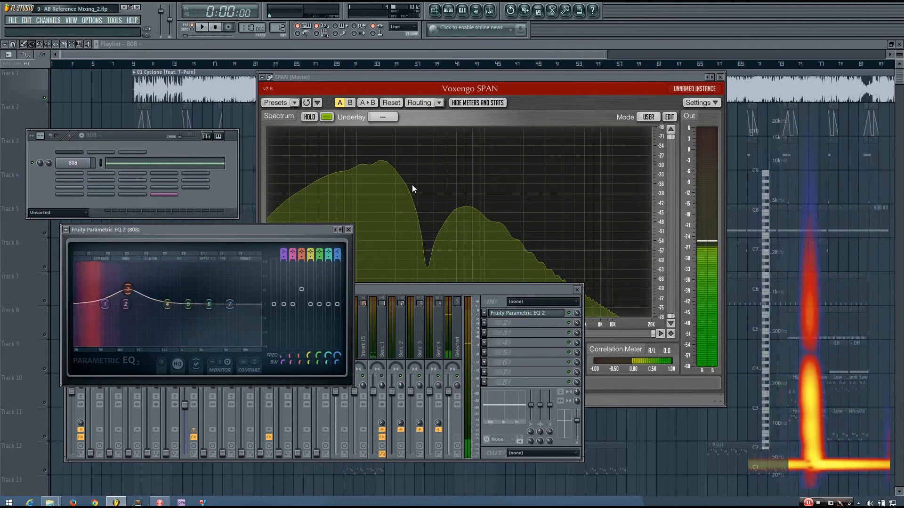
pyautogui.press('space')
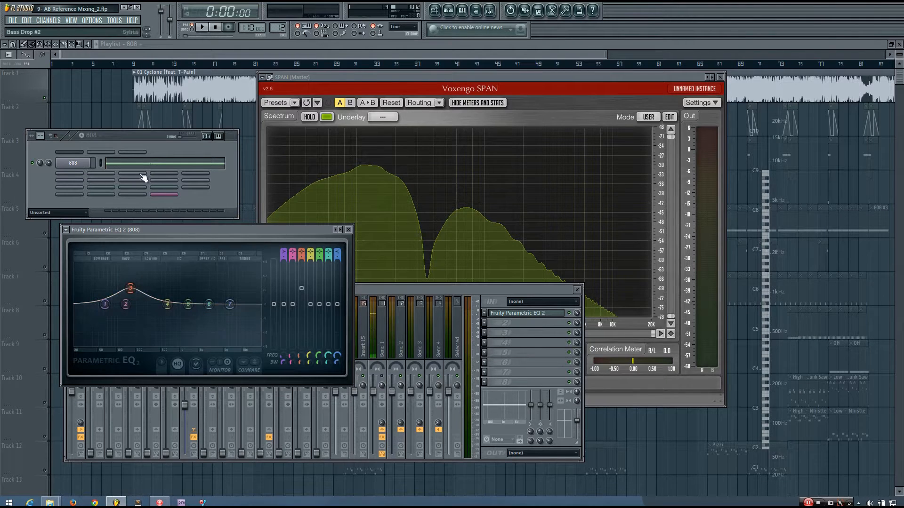
pyautogui.press('space')
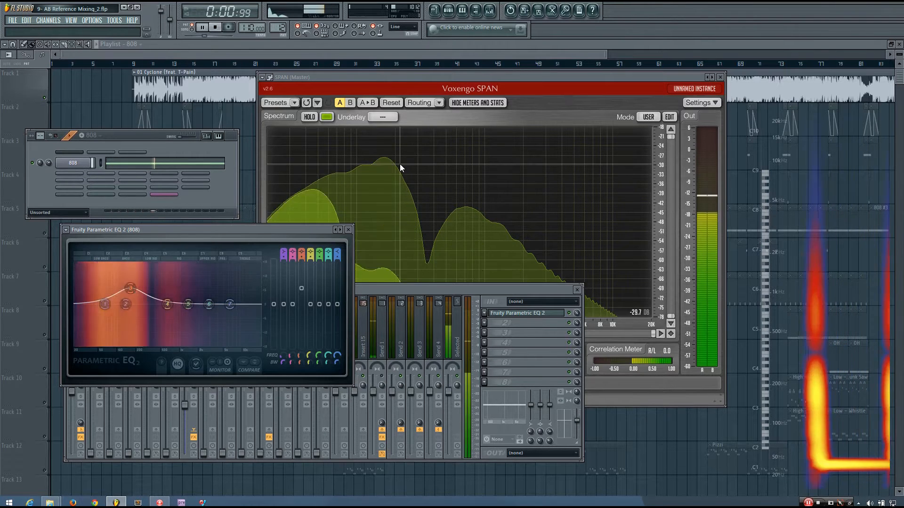
pyautogui.press('space')
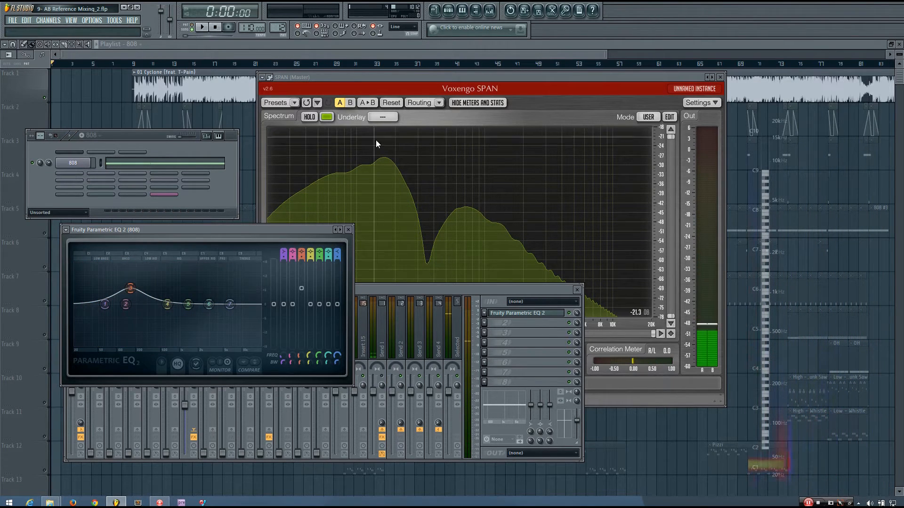
# Step: Compare the reference song's low-end peak in SPAN with that of the boosted 808 pattern
pyautogui.click(191, 36)
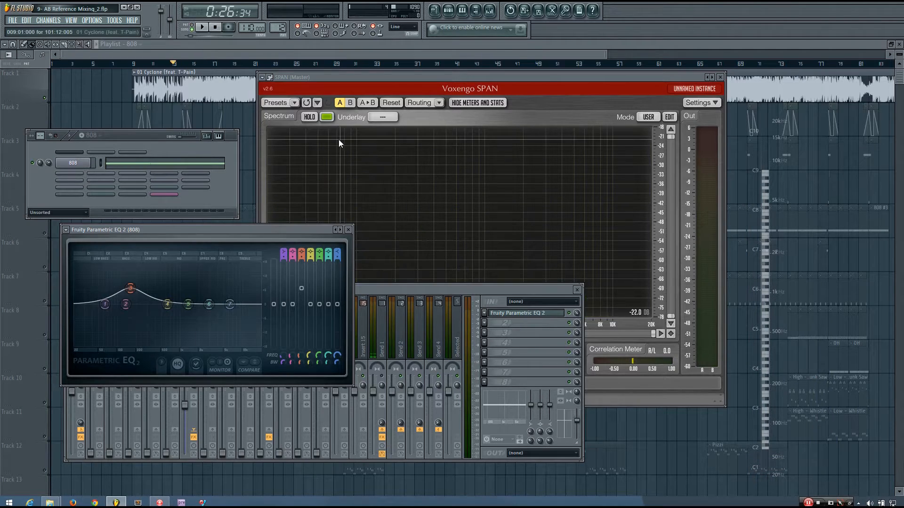
pyautogui.press('space')
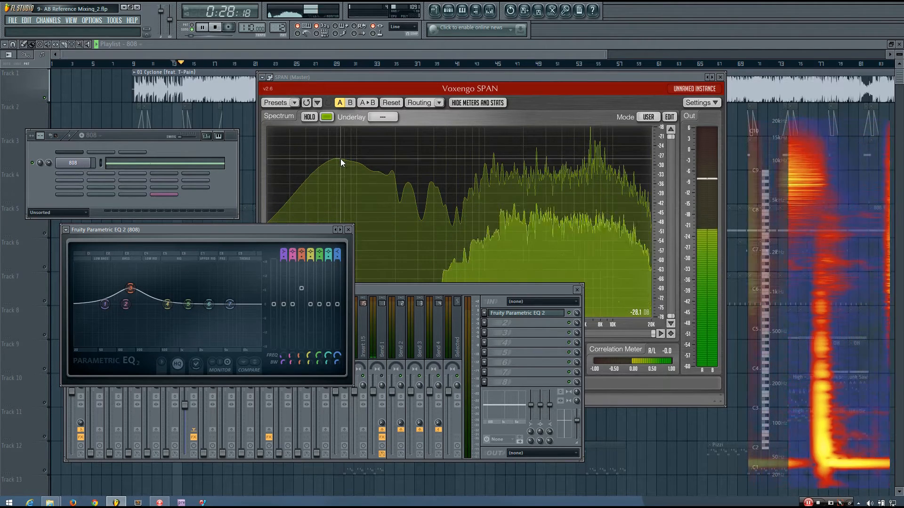
pyautogui.press('space')
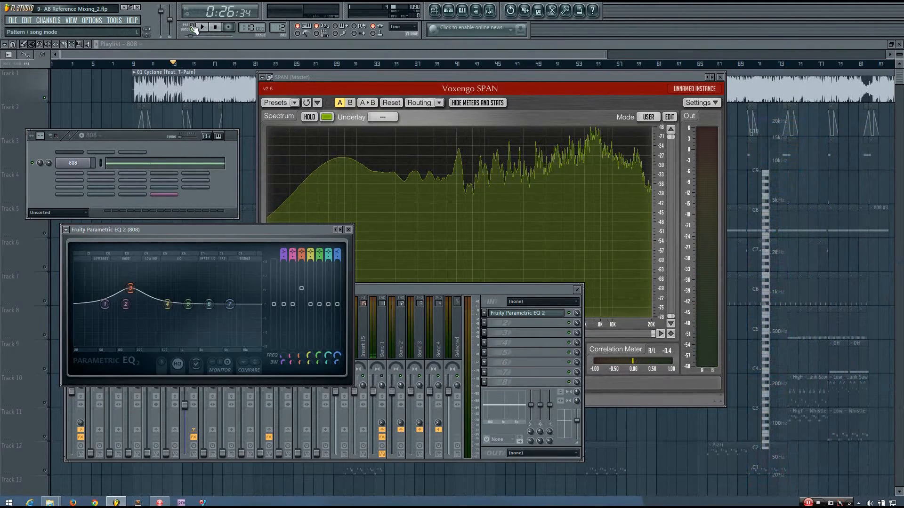
pyautogui.press('space')
pyautogui.press('space')
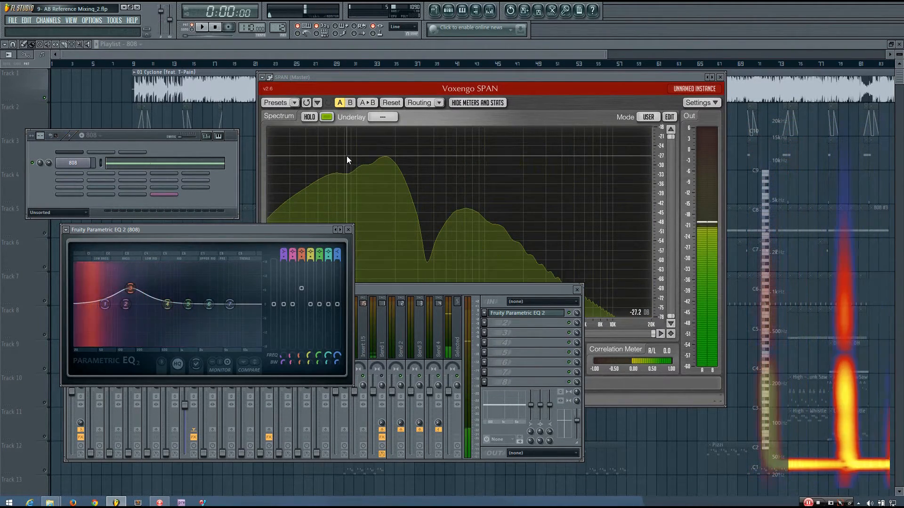
# Step: Lower band 3 of the 808 EQ to about 97 Hz and cut band 2 slightly at a frequency below band 1, auditioning the pattern
pyautogui.moveTo(146, 286); pyautogui.dragTo(149, 287)
pyautogui.moveTo(298, 355); pyautogui.dragTo(298, 363)
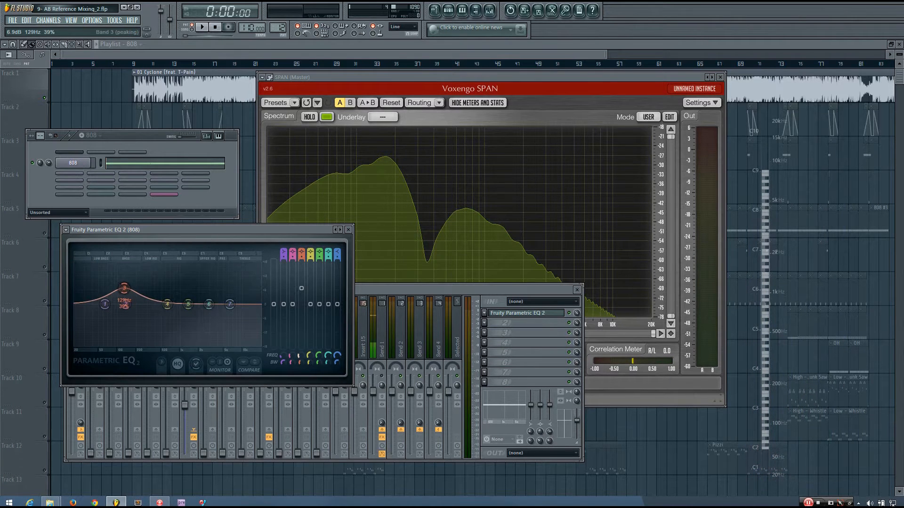
pyautogui.press('space')
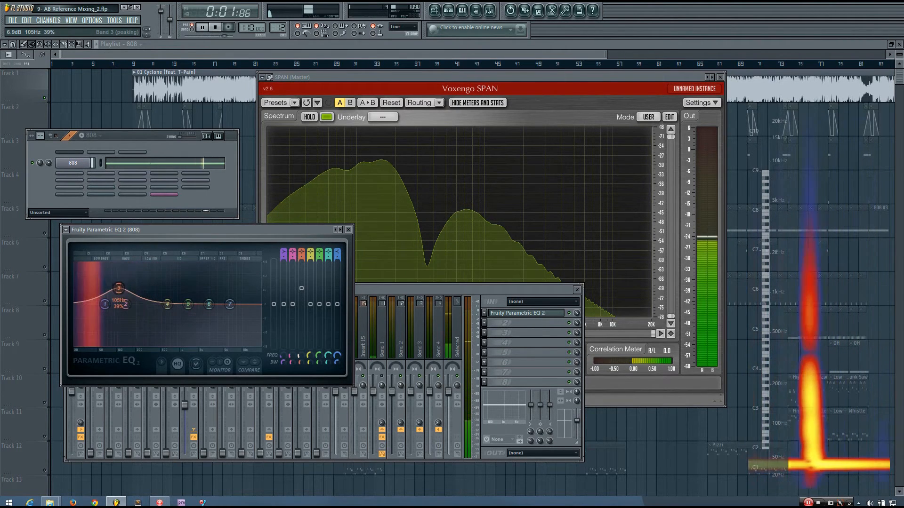
pyautogui.moveTo(299, 355); pyautogui.dragTo(299, 353)
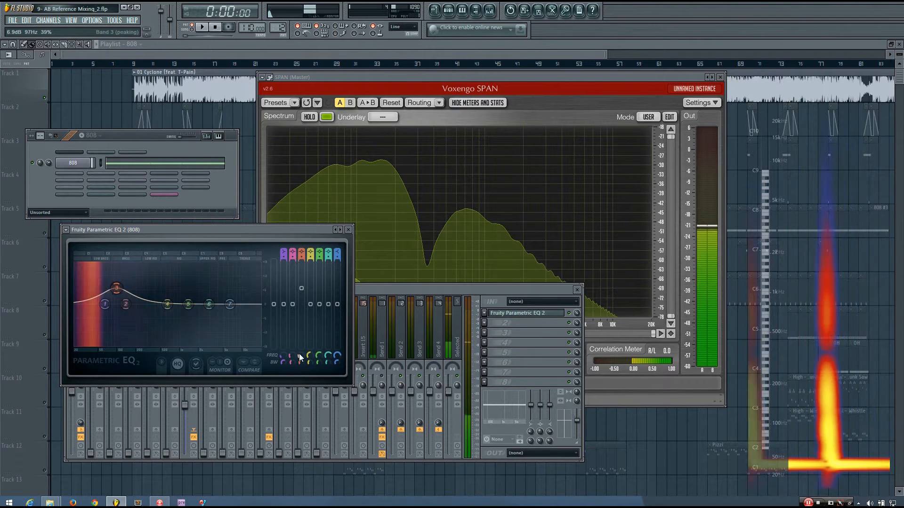
pyautogui.press('space')
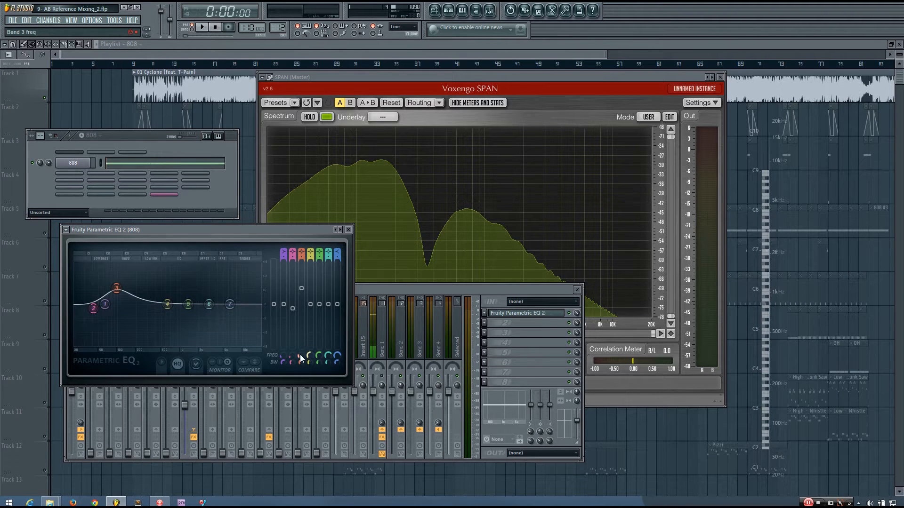
pyautogui.press('space')
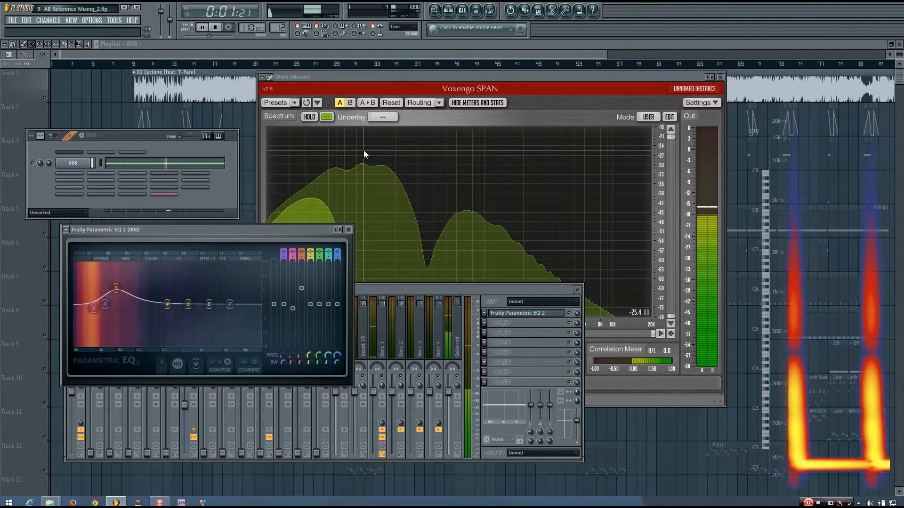
pyautogui.press('space')
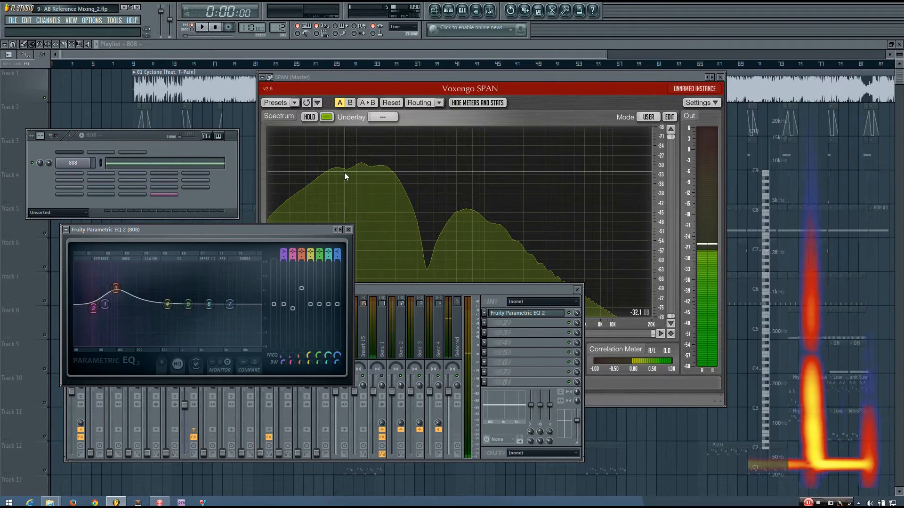
# Step: Close the 808 EQ window and raise the 808 track's fader to about -4.2 dB while auditioning the pattern
pyautogui.click(349, 230)
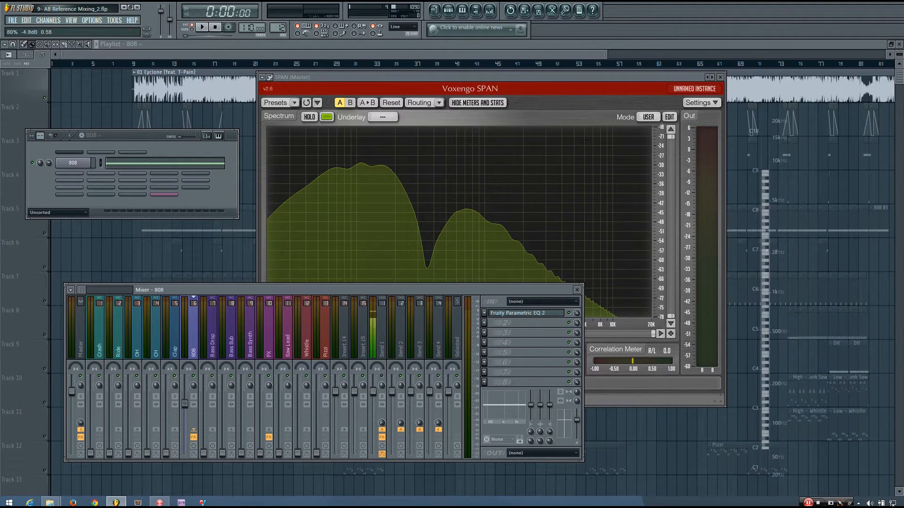
pyautogui.press('space')
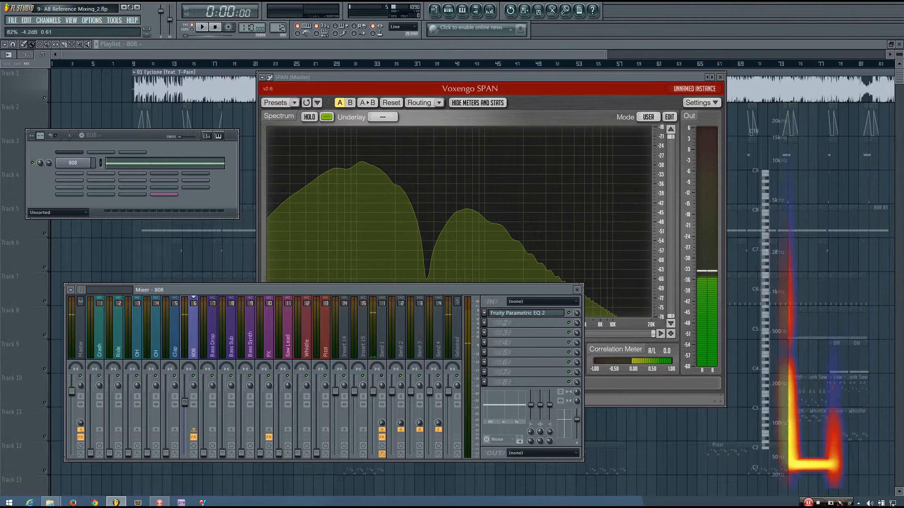
pyautogui.press('space')
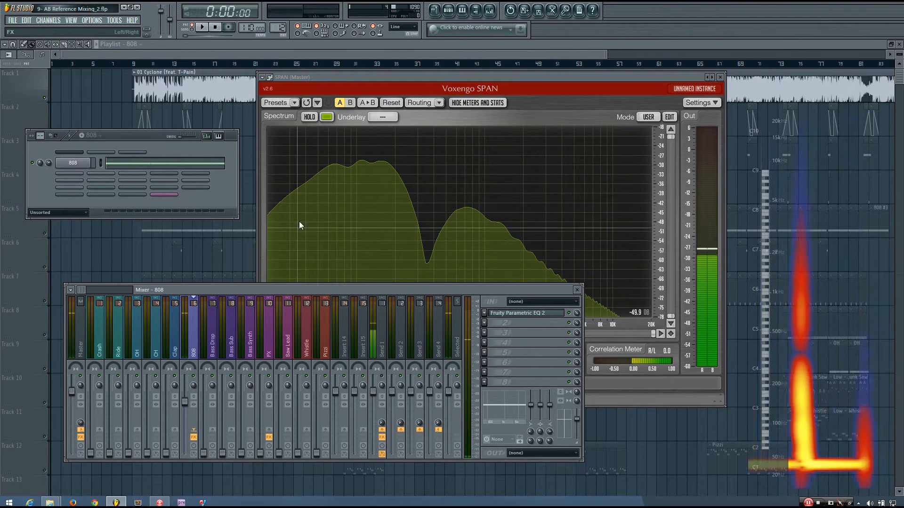
# Step: Play a full section of the reference song in song mode and examine its low-end peak in SPAN
pyautogui.click(192, 30)
pyautogui.press('space')
pyautogui.click(189, 35)
pyautogui.moveTo(190, 35); pyautogui.dragTo(193, 35)
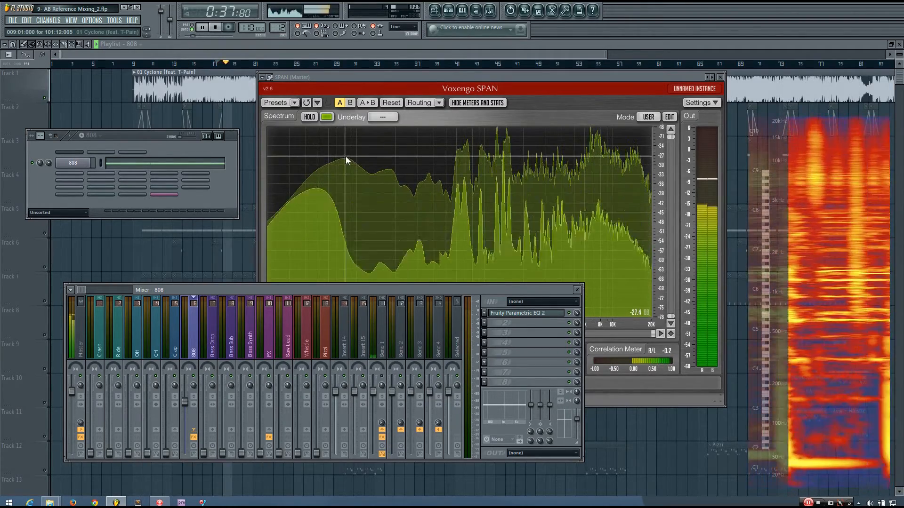
# Step: Stop the reference song and play the 808 pattern, examining its low-end spectrum in SPAN
pyautogui.press('space')
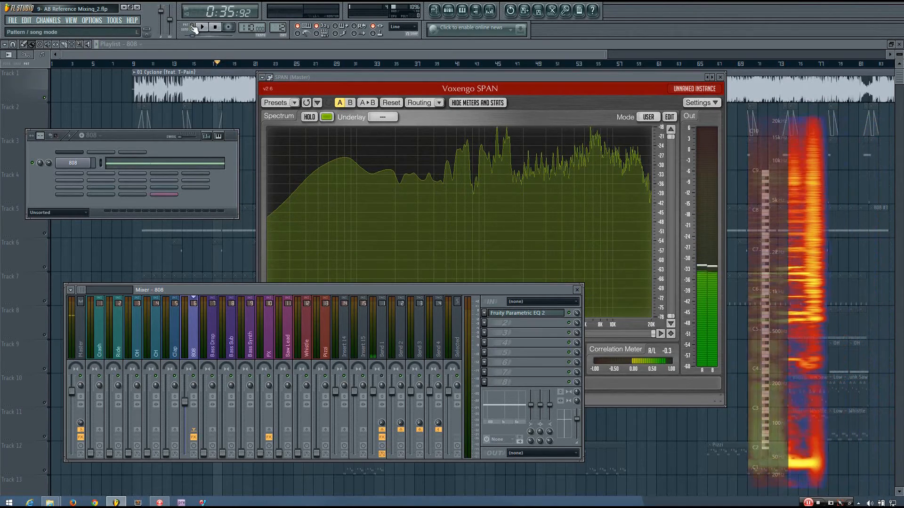
pyautogui.press('space')
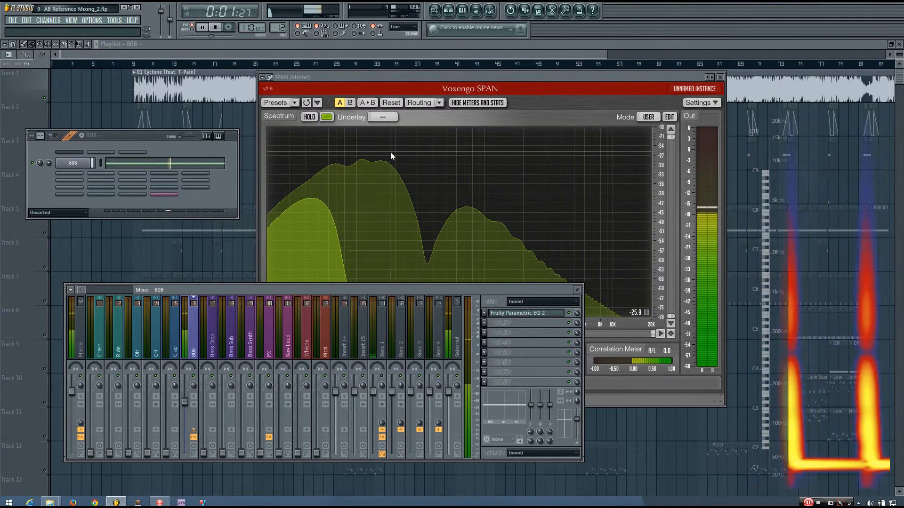
pyautogui.press('space')
# Step: Select the Master track and A/B the 808 pattern against the reference song from around bar 16
pyautogui.click(81, 335)
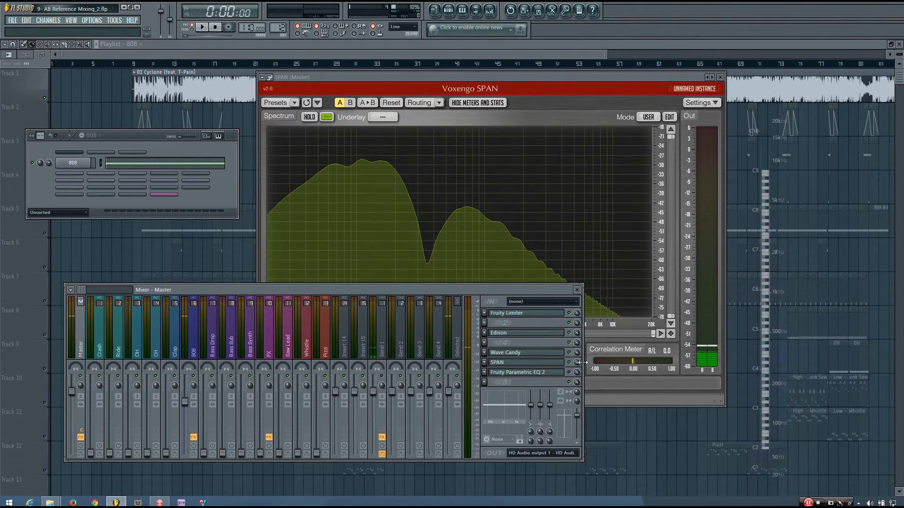
pyautogui.press('space')
pyautogui.click(192, 30)
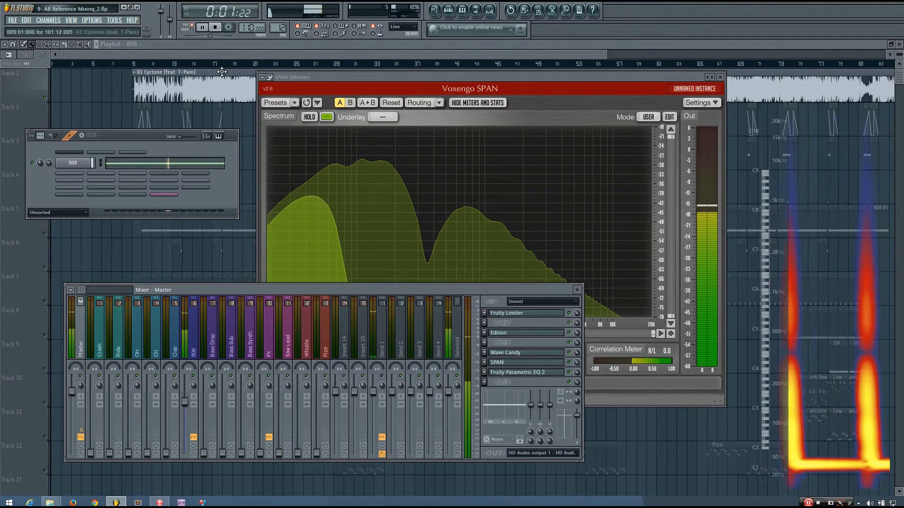
pyautogui.click(205, 62)
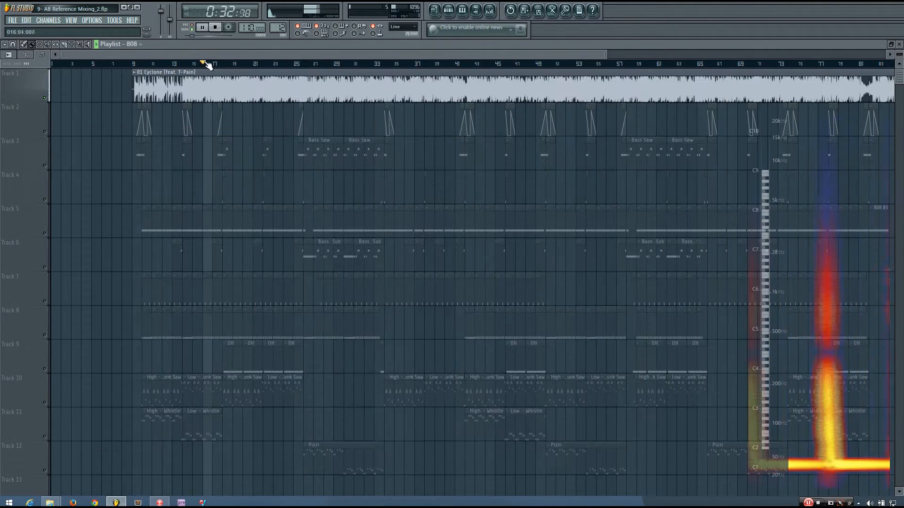
pyautogui.click(192, 28)
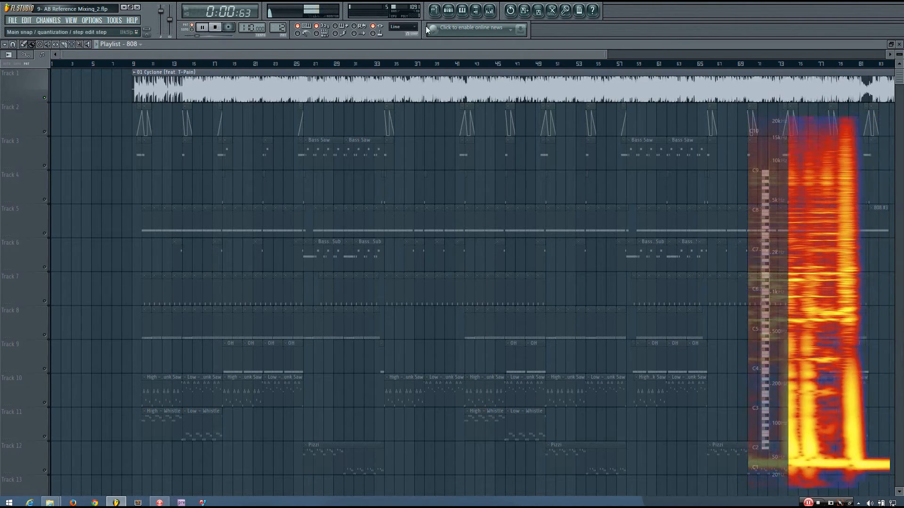
pyautogui.press('space')
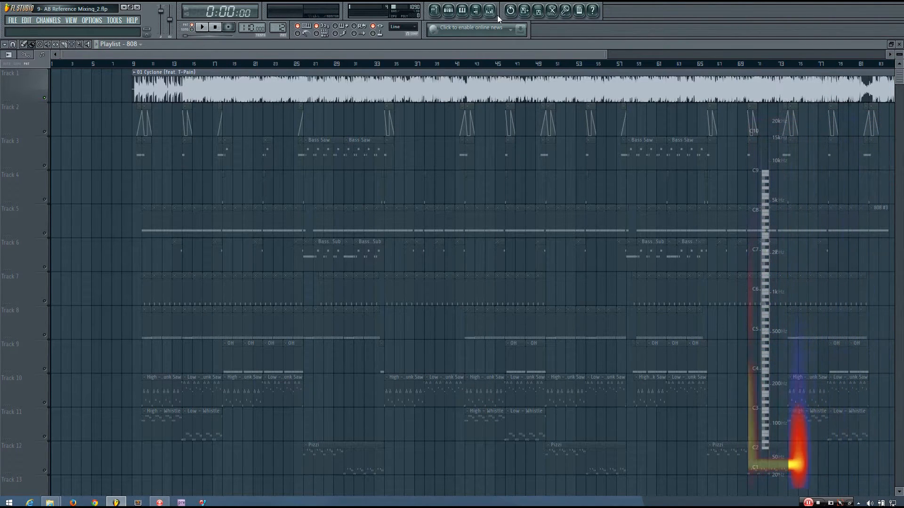
# Step: Open the 808 track's Parametric EQ 2 from the mixer and inspect its bands
pyautogui.click(489, 18)
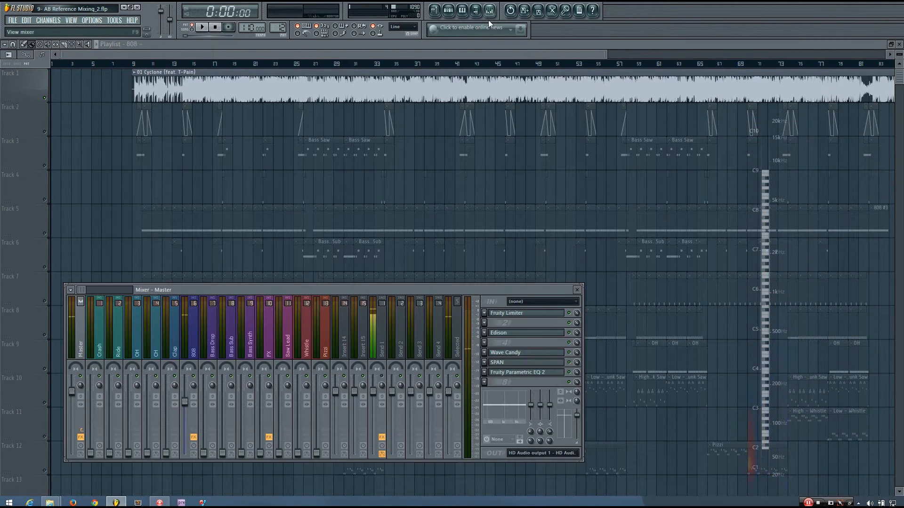
pyautogui.click(193, 333)
pyautogui.click(528, 314)
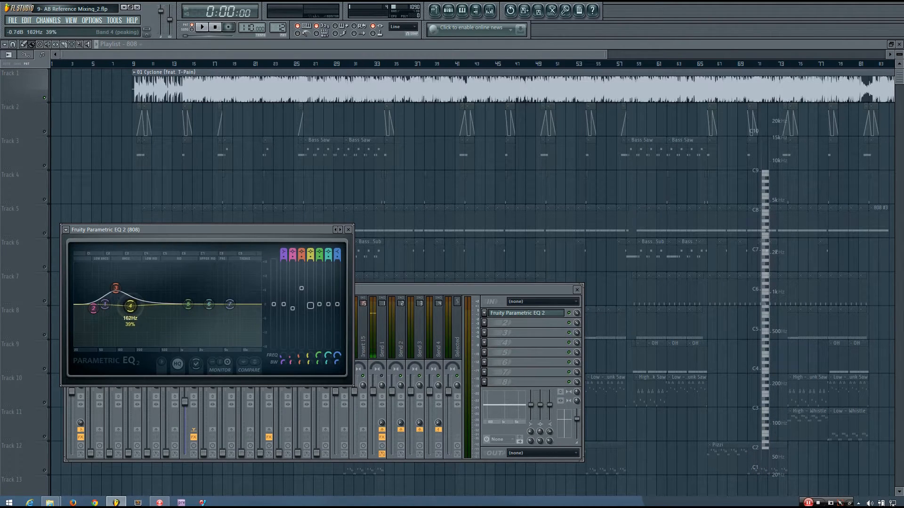
# Step: Play the reference song and switch to the 808 pattern to compare their low end by ear
pyautogui.press('space')
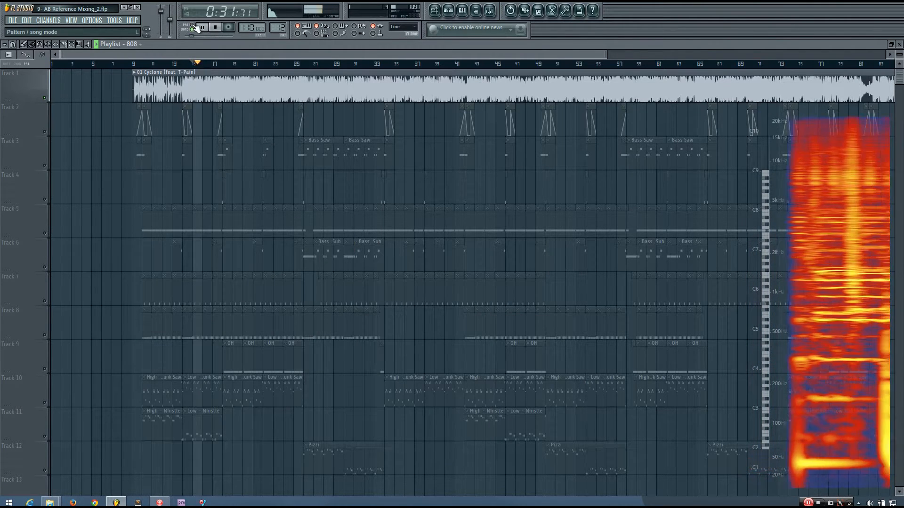
pyautogui.click(193, 25)
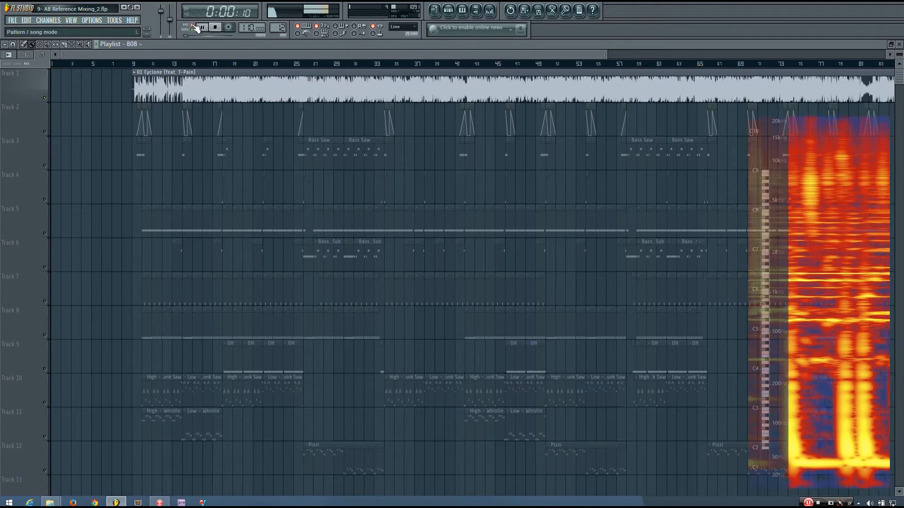
pyautogui.press('space')
# Step: Reopen the 808 track's Parametric EQ 2 and reposition its window so the mixer is uncovered
pyautogui.click(489, 12)
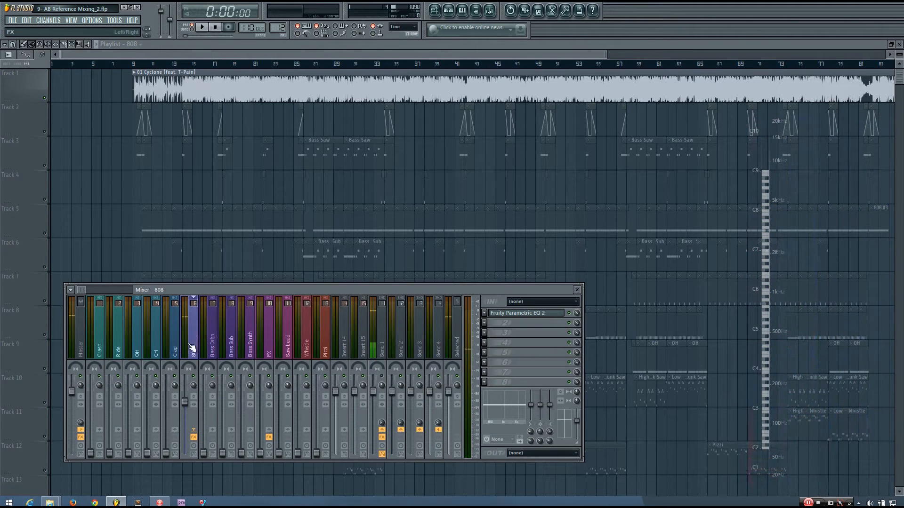
pyautogui.click(518, 314)
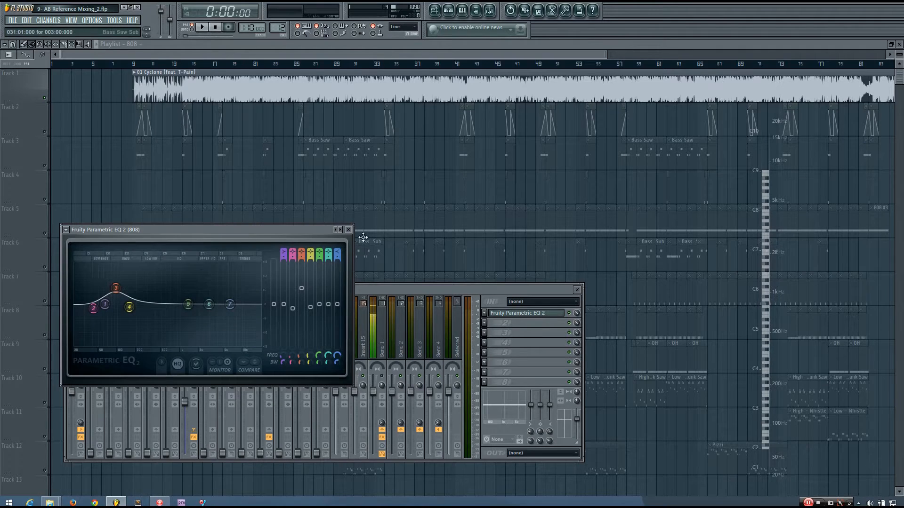
pyautogui.moveTo(340, 233); pyautogui.dragTo(336, 177)
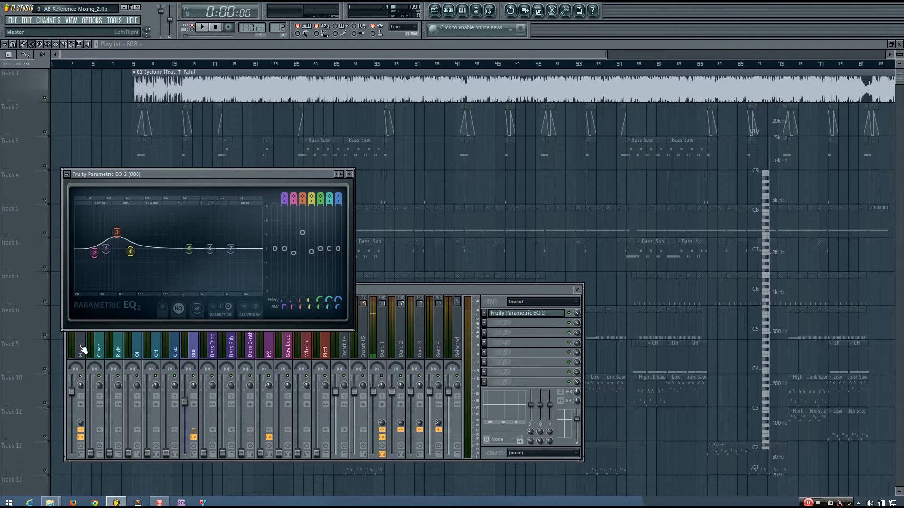
pyautogui.moveTo(224, 174); pyautogui.dragTo(261, 131)
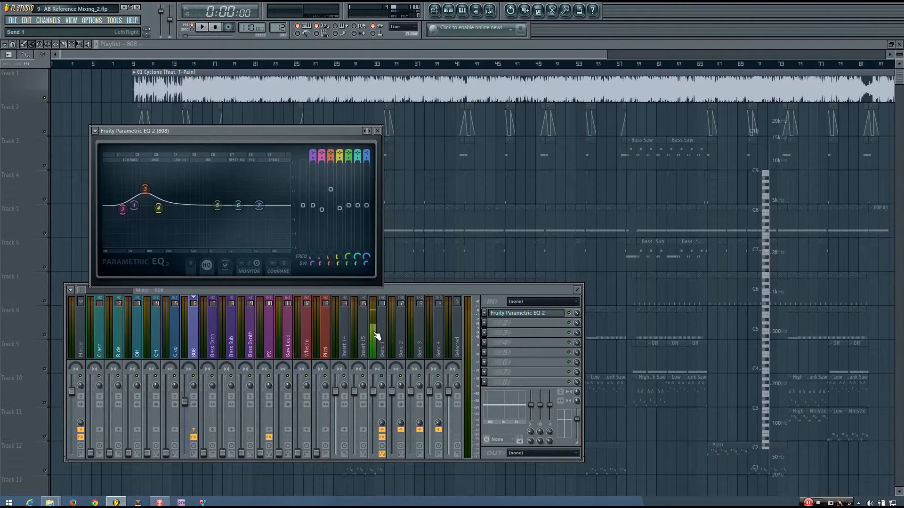
pyautogui.moveTo(209, 133); pyautogui.dragTo(222, 89)
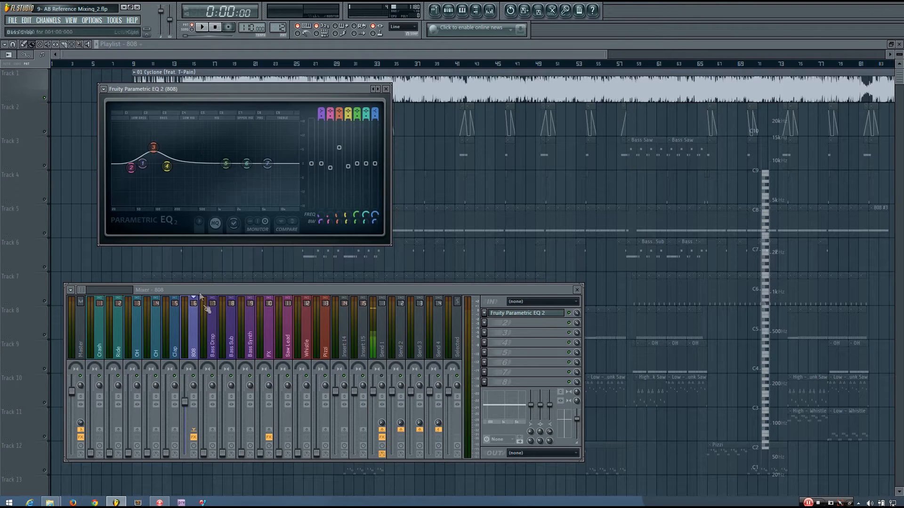
# Step: Review SPAN and the low-pass Parametric EQ 2 on the Master track, closing both windows
pyautogui.click(75, 345)
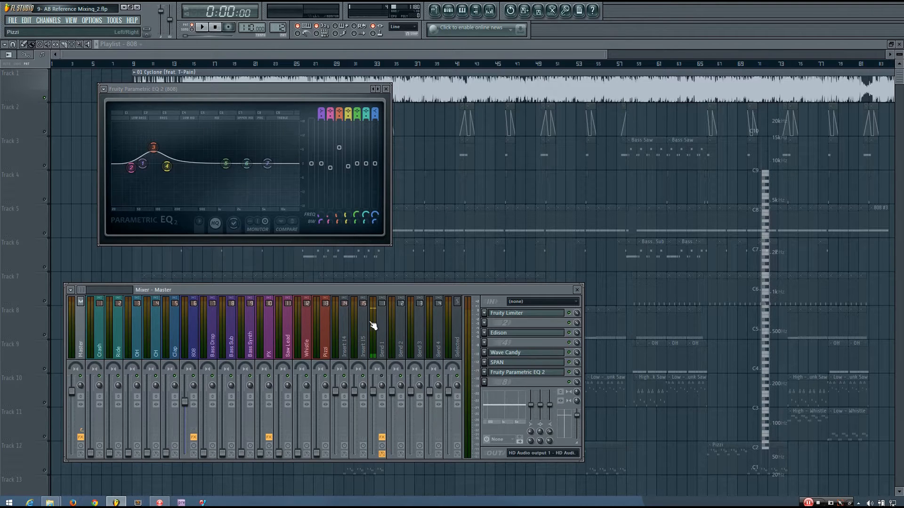
pyautogui.click(518, 363)
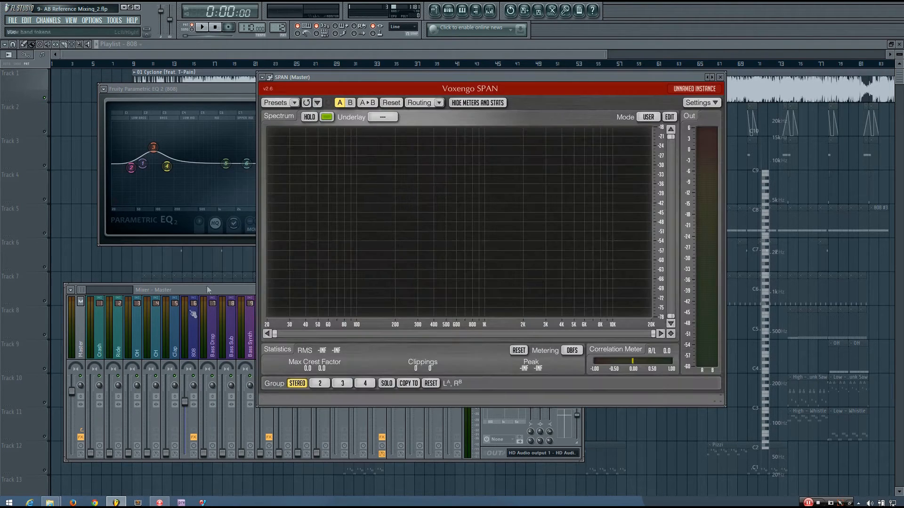
pyautogui.click(75, 346)
pyautogui.click(524, 373)
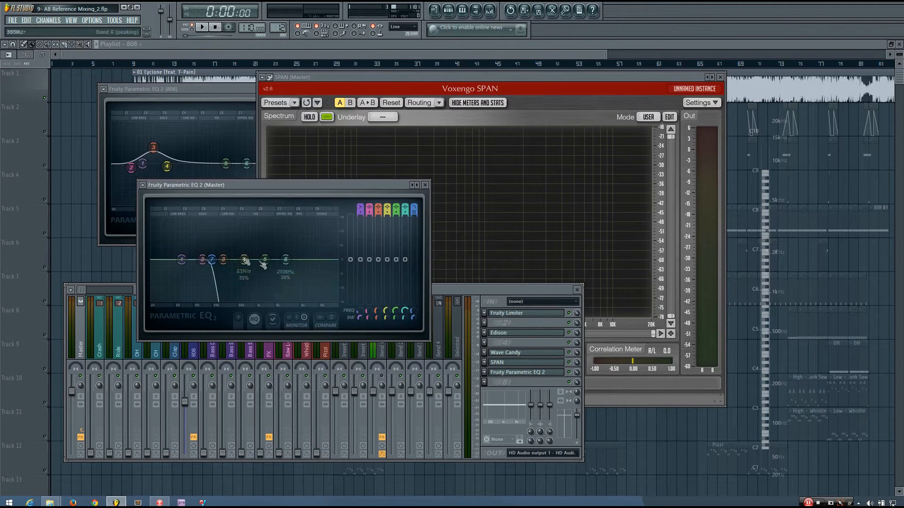
pyautogui.click(539, 375)
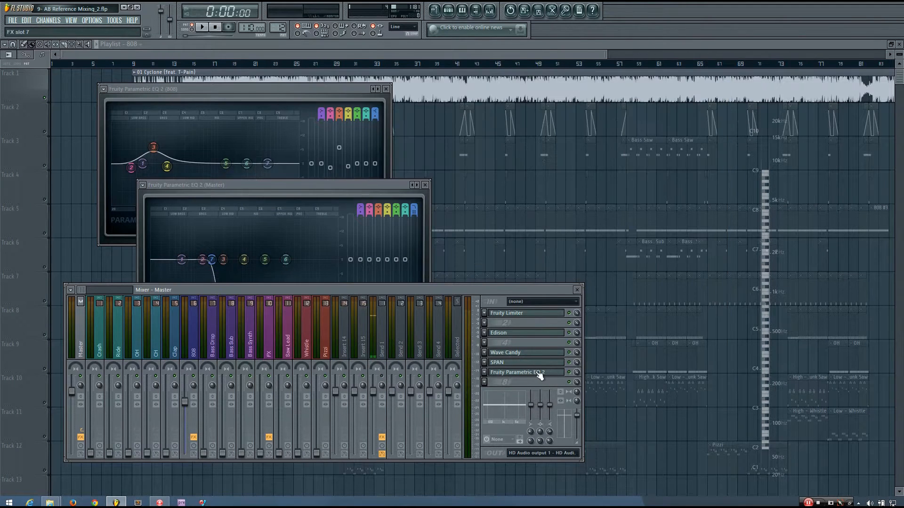
pyautogui.click(540, 373)
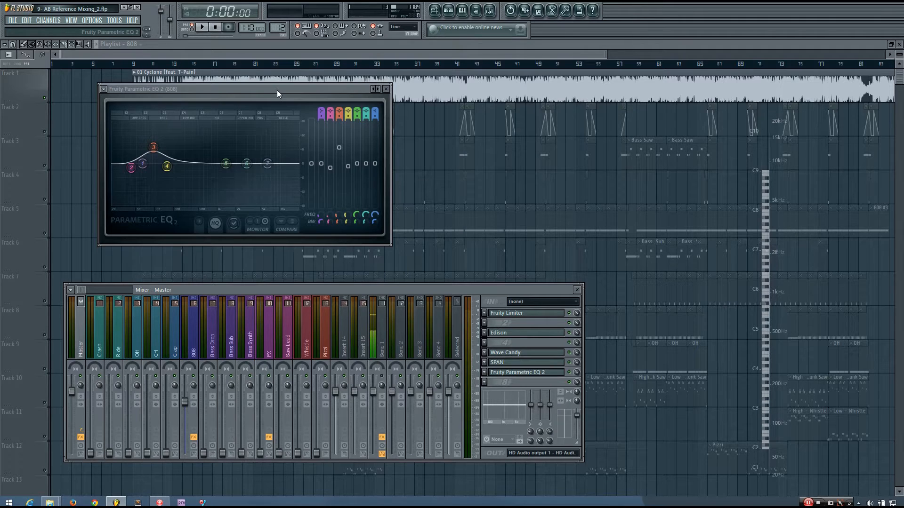
# Step: A/B the 808 pattern with the reference song near bar 15 and return to pattern mode
pyautogui.press('space')
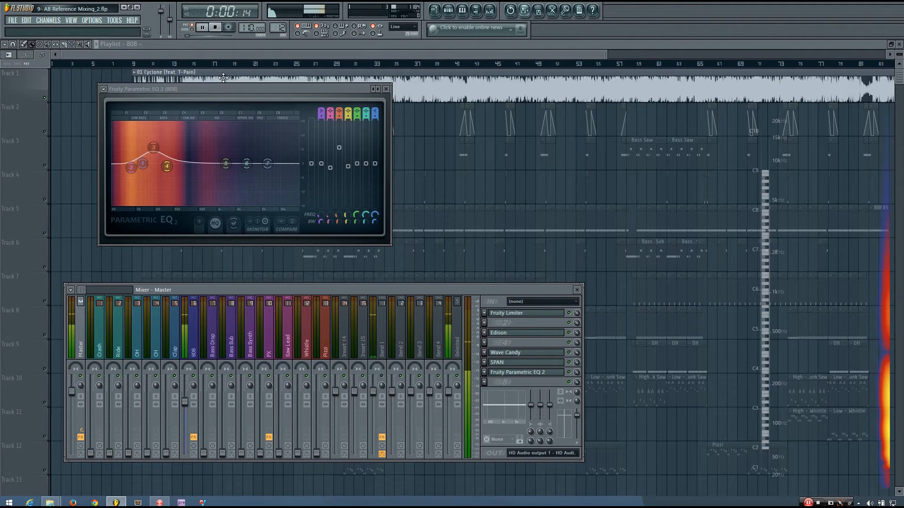
pyautogui.click(195, 67)
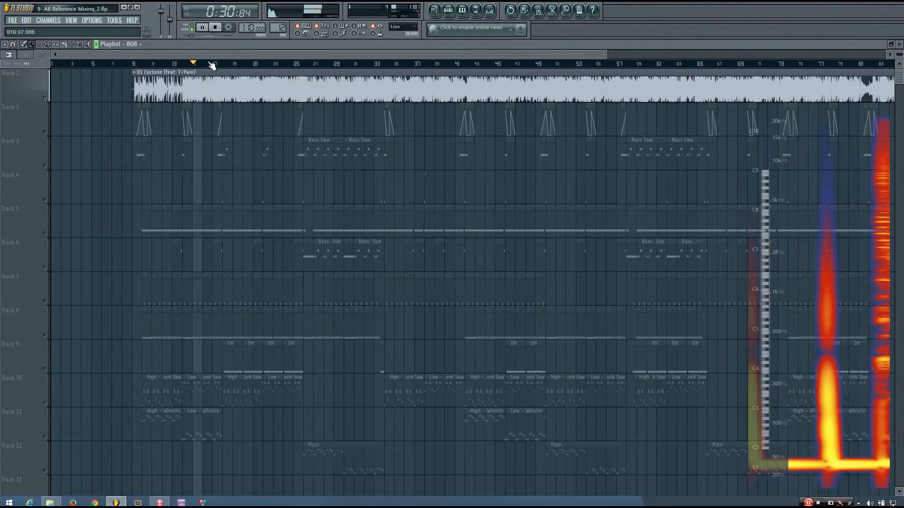
pyautogui.click(194, 27)
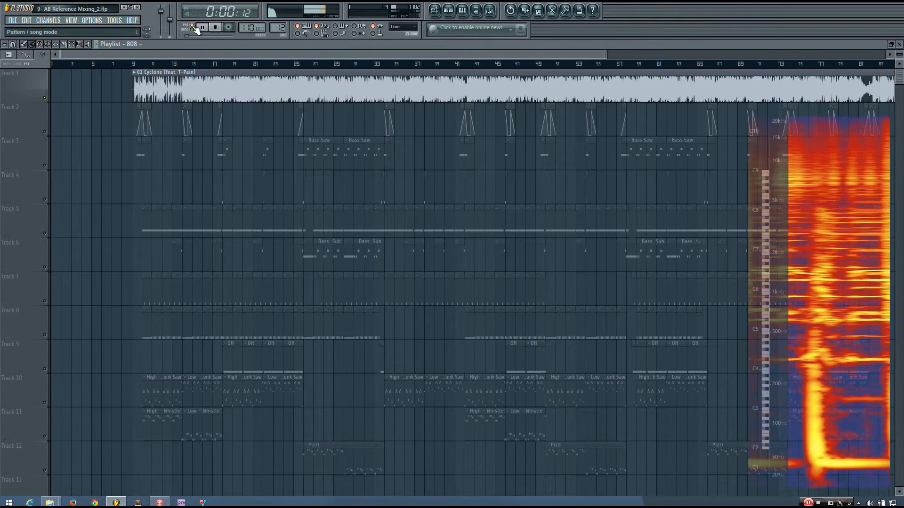
pyautogui.click(490, 12)
pyautogui.press('space')
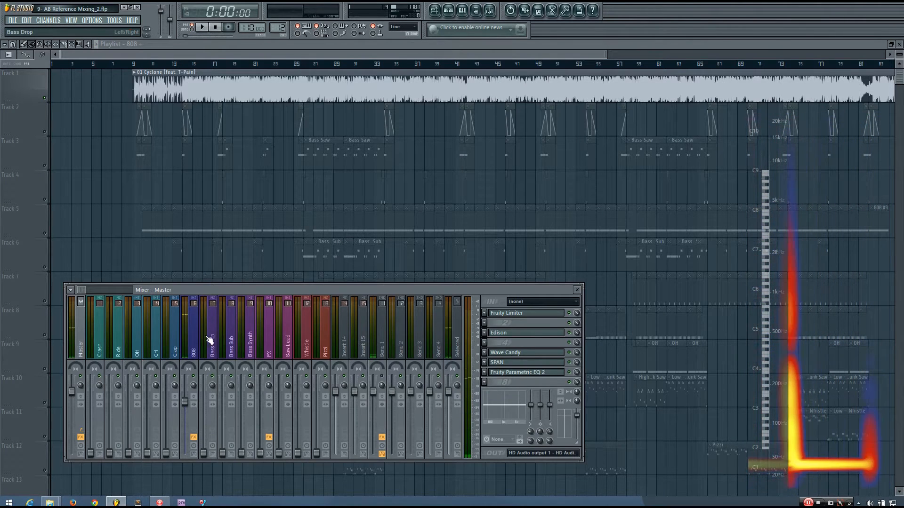
# Step: Open SPAN on the Master track and play the 808 pattern to examine its low-end curve
pyautogui.click(194, 341)
pyautogui.click(80, 345)
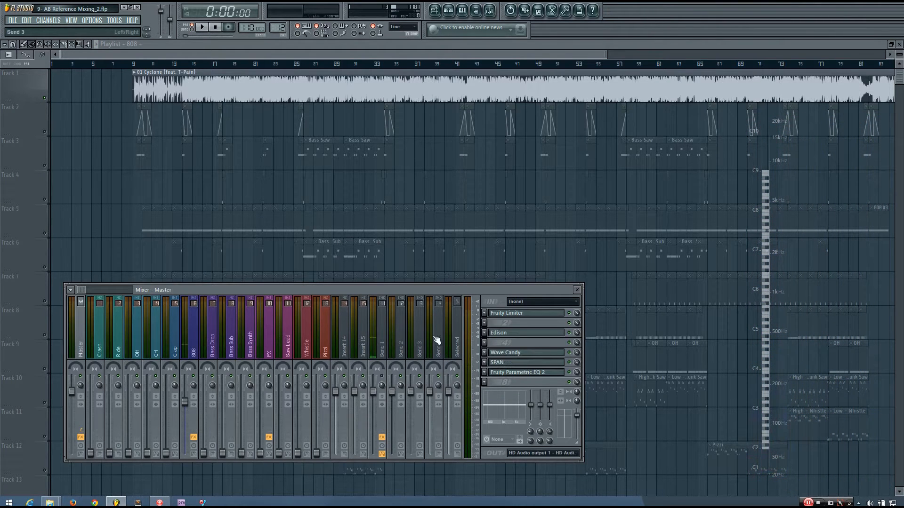
pyautogui.click(507, 362)
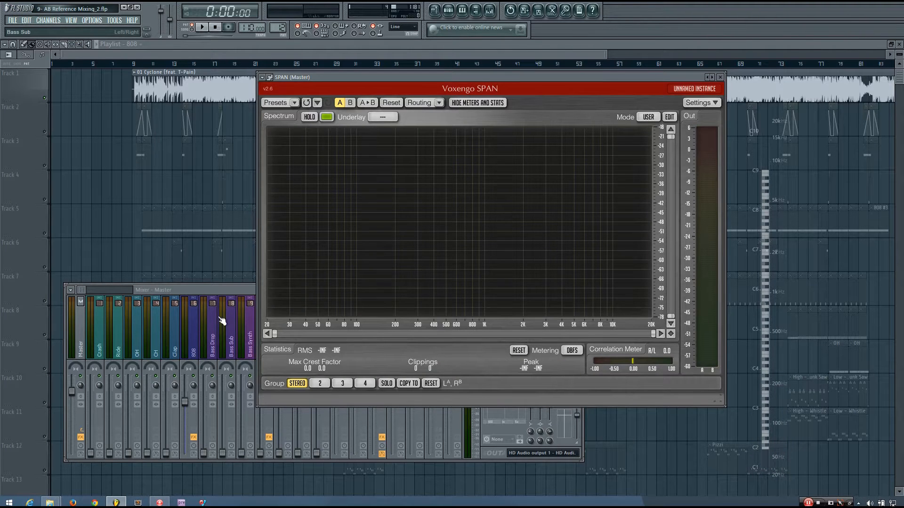
pyautogui.click(230, 289)
pyautogui.press('space')
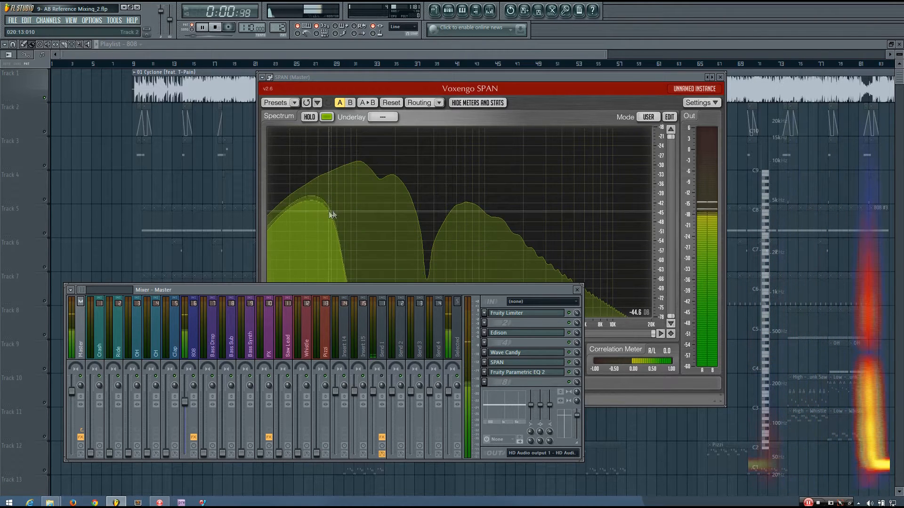
pyautogui.press('space')
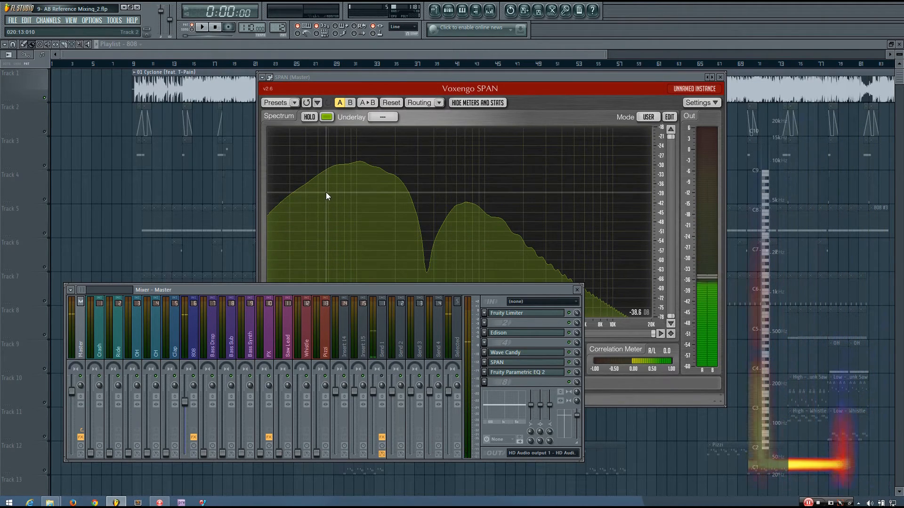
# Step: Play the reference song from about bar 16 in song mode, examine its spectrum in SPAN, and close the analyzer
pyautogui.click(203, 63)
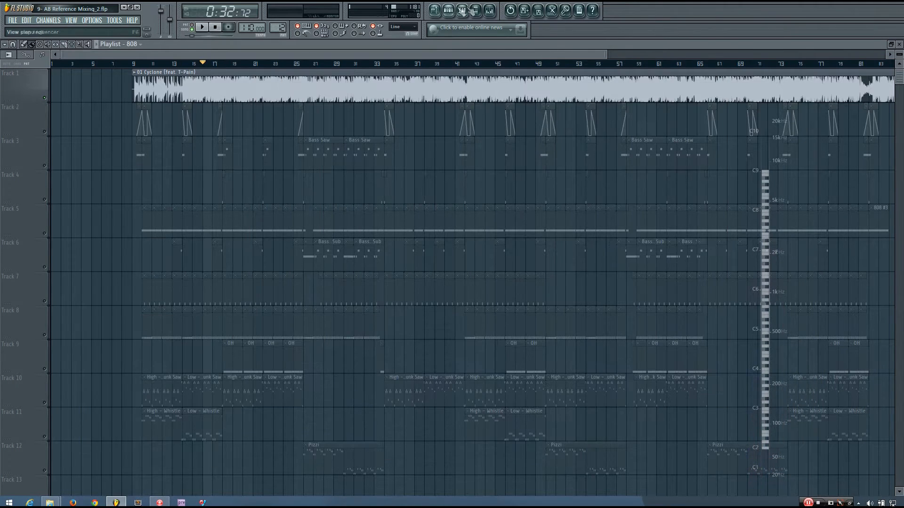
pyautogui.click(489, 11)
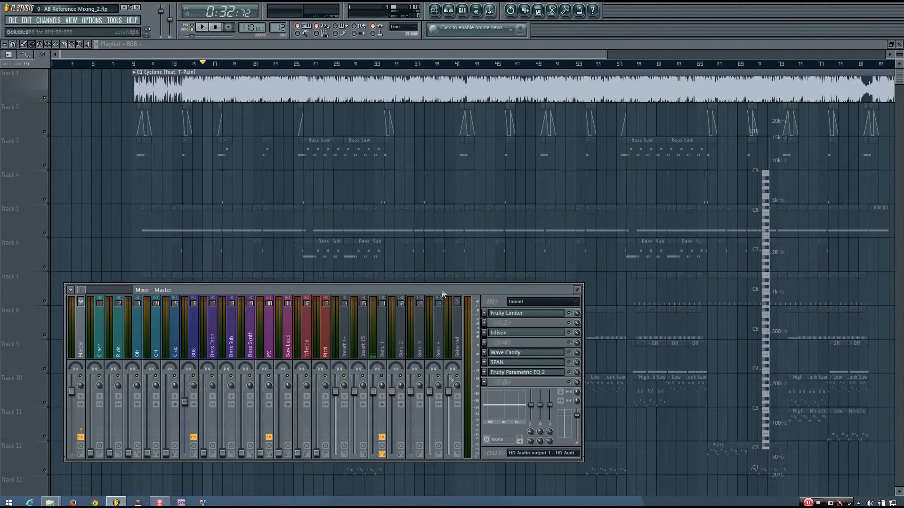
pyautogui.click(517, 363)
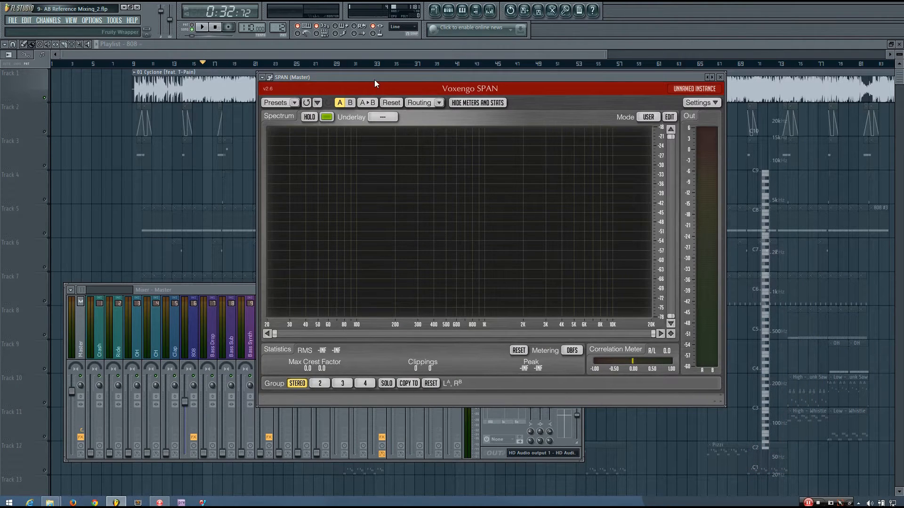
pyautogui.press('space')
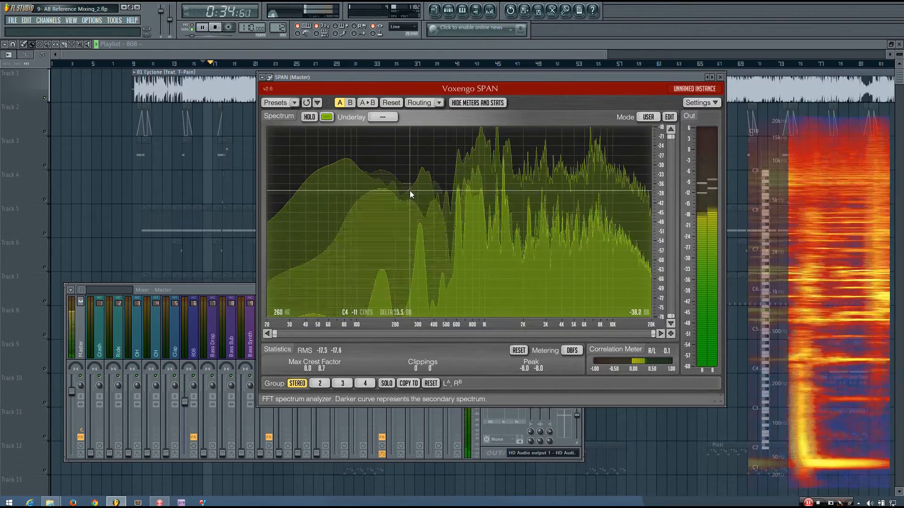
pyautogui.press('space')
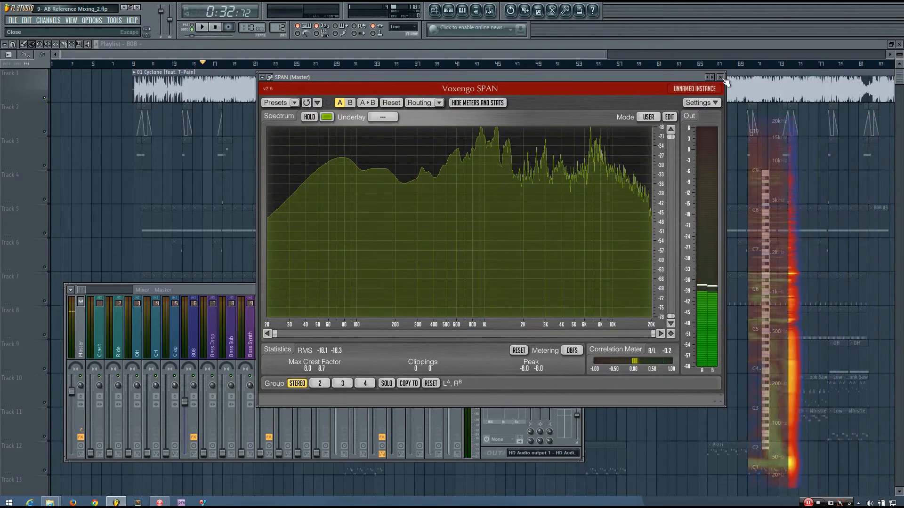
pyautogui.click(719, 77)
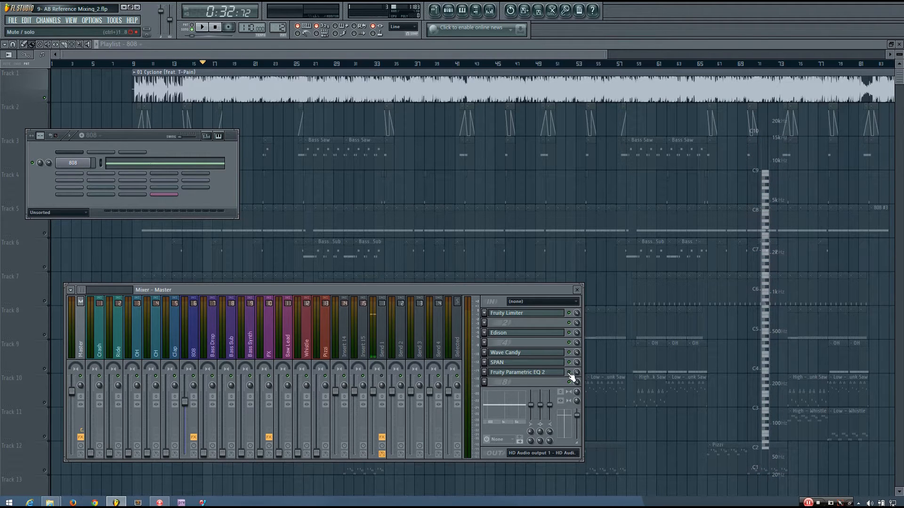
# Step: Open Parametric EQ 2 on the Master track, keep it enabled, and change band 7 to a high-pass filter
pyautogui.click(531, 372)
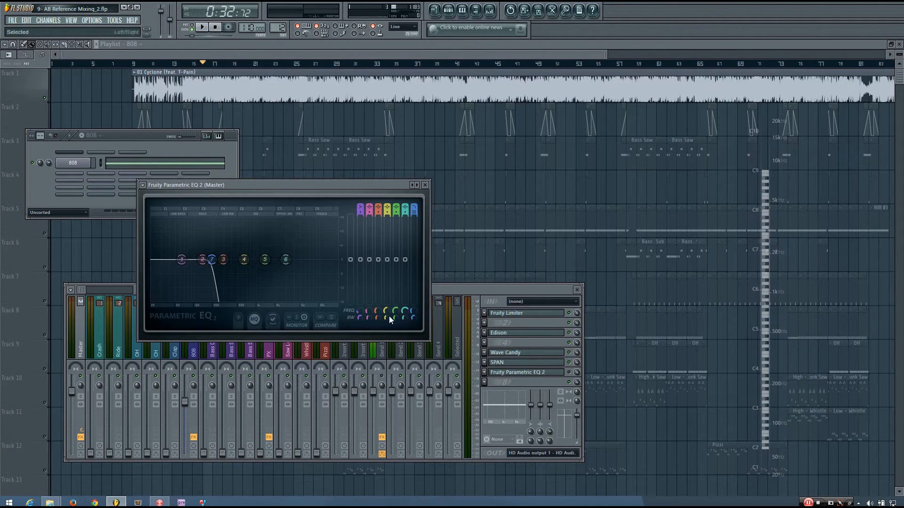
pyautogui.click(569, 372)
pyautogui.click(181, 274)
pyautogui.moveTo(416, 208); pyautogui.dragTo(416, 198)
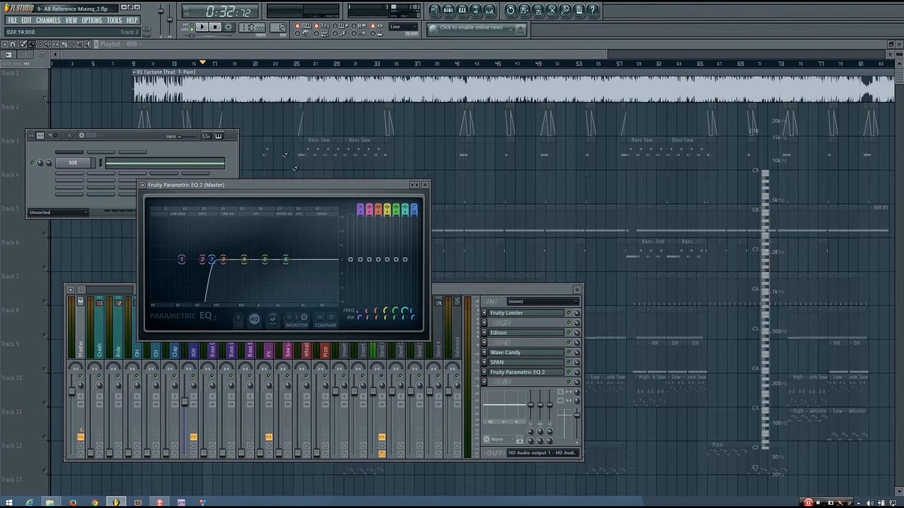
# Step: Play the reference song and then the 808 pattern through the Master high-pass EQ to compare their upper frequencies
pyautogui.press('space')
pyautogui.moveTo(296, 188); pyautogui.dragTo(410, 135)
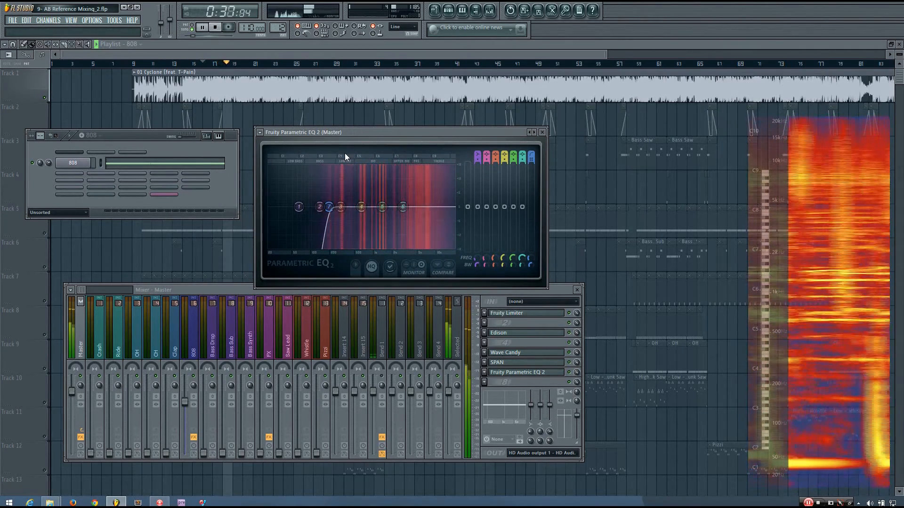
pyautogui.press('space')
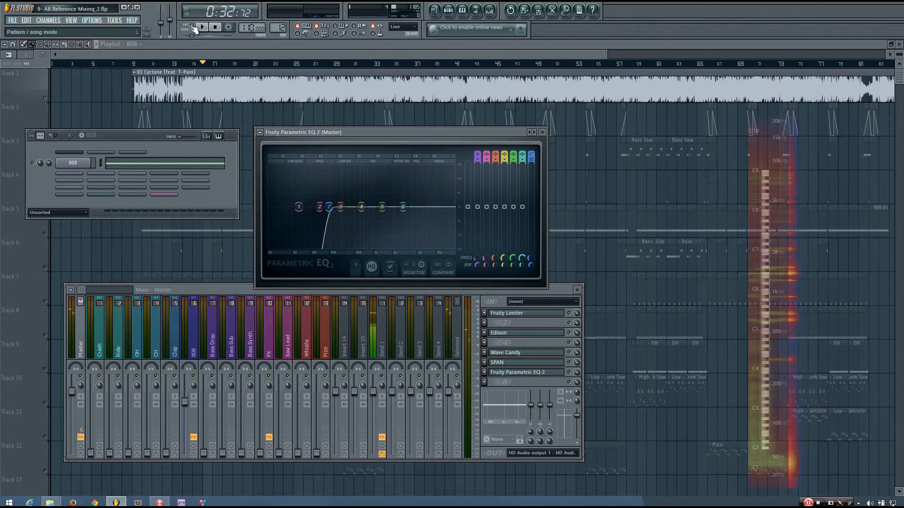
pyautogui.press('space')
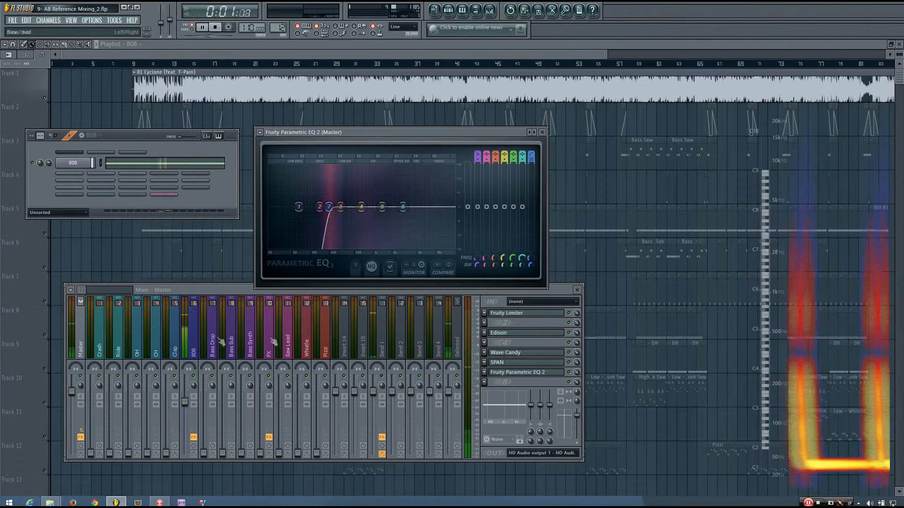
pyautogui.press('space')
# Step: Select a loop region from about bar 14 to bar 24 and A/B the reference song with the 808 pattern
pyautogui.click(193, 65)
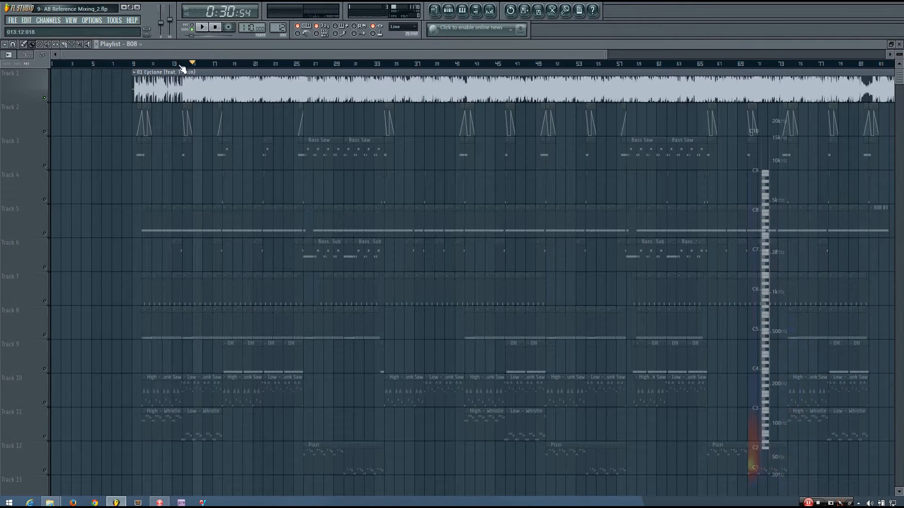
pyautogui.moveTo(184, 67); pyautogui.dragTo(282, 65)
pyautogui.click(489, 10)
pyautogui.press('space')
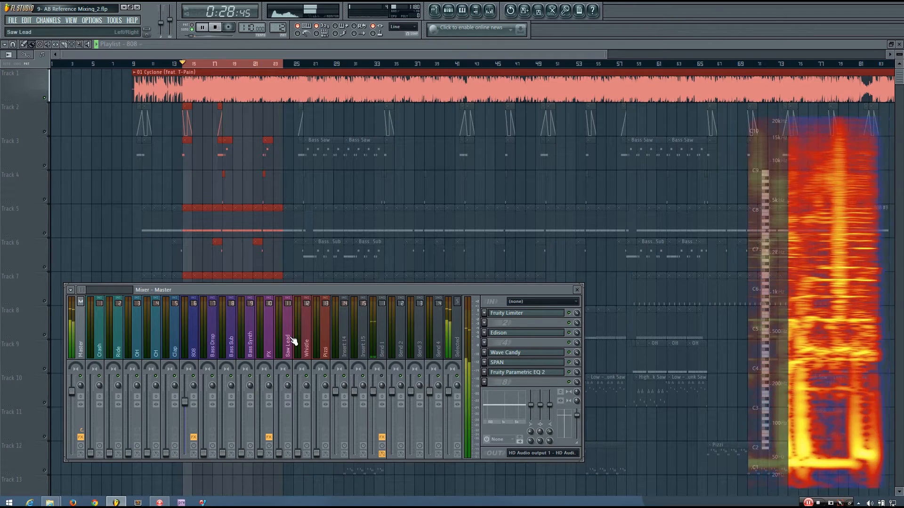
pyautogui.press('space')
pyautogui.click(192, 27)
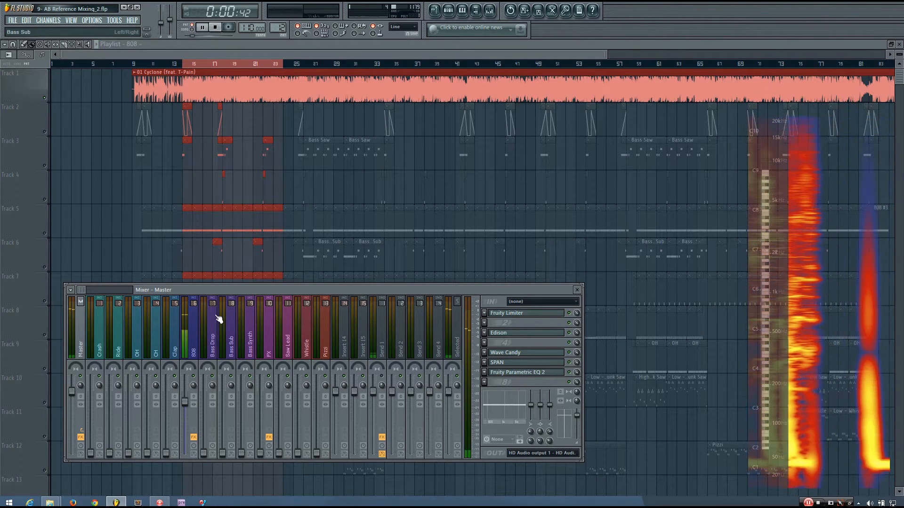
# Step: Open the 808 track's Parametric EQ 2 and cut band 5 by 2.1 dB at 753 Hz while auditioning the pattern
pyautogui.click(194, 341)
pyautogui.click(535, 314)
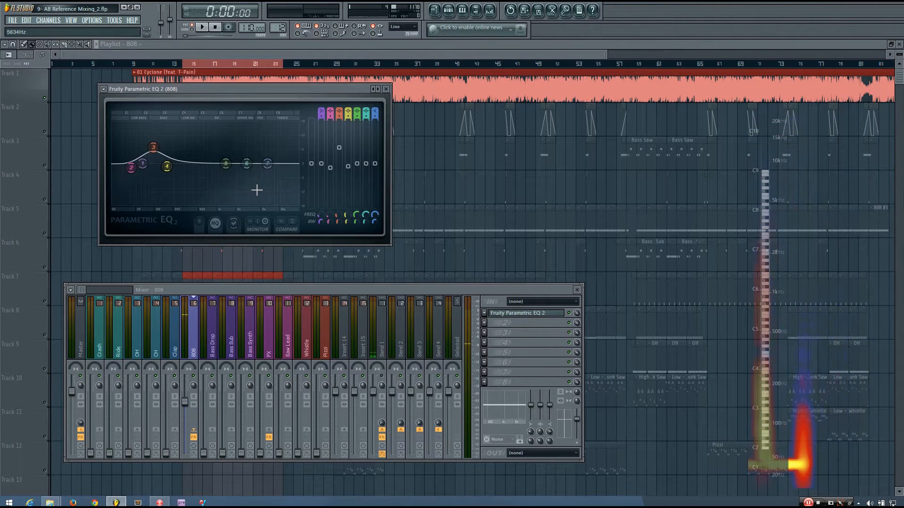
pyautogui.press('space')
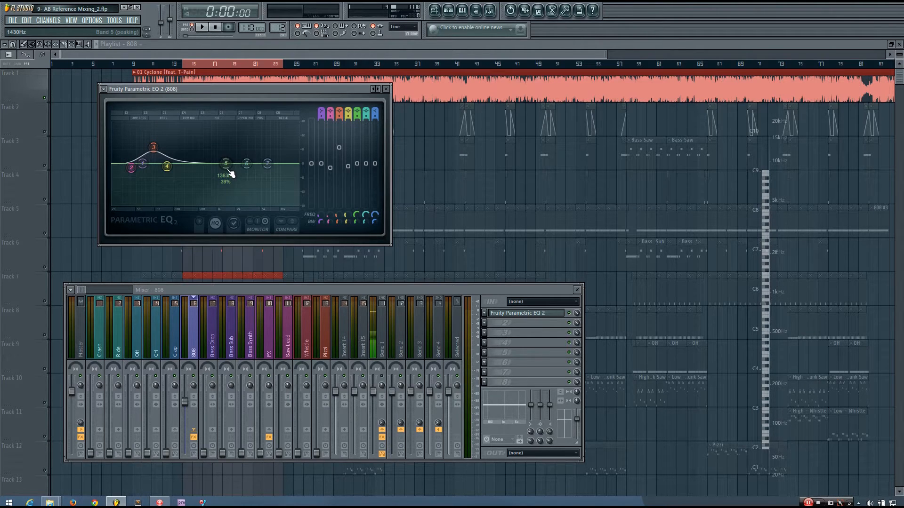
pyautogui.press('space')
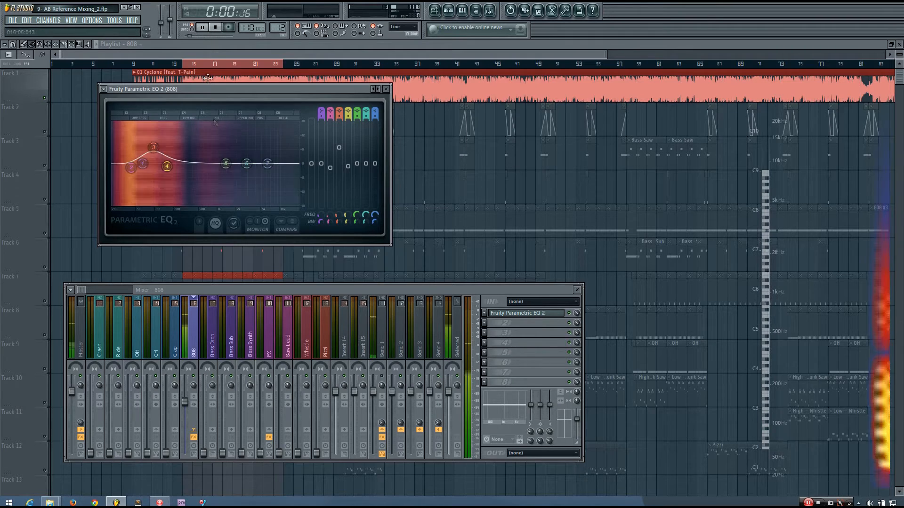
pyautogui.moveTo(216, 167); pyautogui.dragTo(210, 169)
pyautogui.press('space')
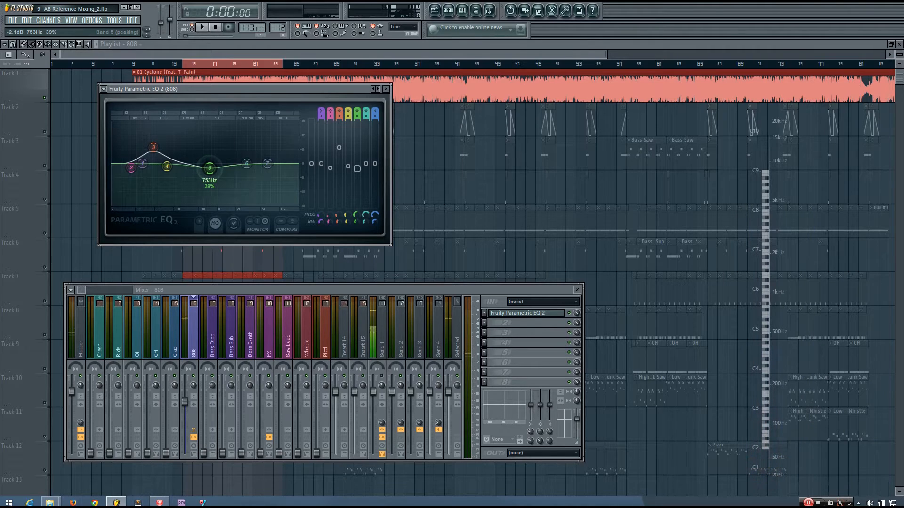
# Step: Boost band 6 of the 808 EQ by about 5 dB at 13708 Hz and adjust its bandwidth while auditioning the pattern
pyautogui.moveTo(247, 164); pyautogui.dragTo(264, 155)
pyautogui.moveTo(265, 155); pyautogui.dragTo(274, 156)
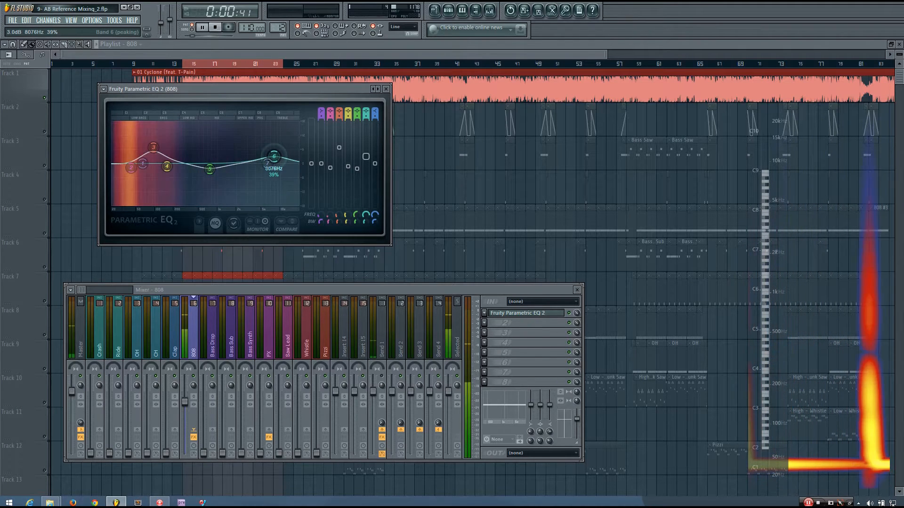
pyautogui.moveTo(274, 156)
pyautogui.mouseDown()
pyautogui.moveTo(277, 149)
pyautogui.moveTo(288, 152)
pyautogui.mouseUp()
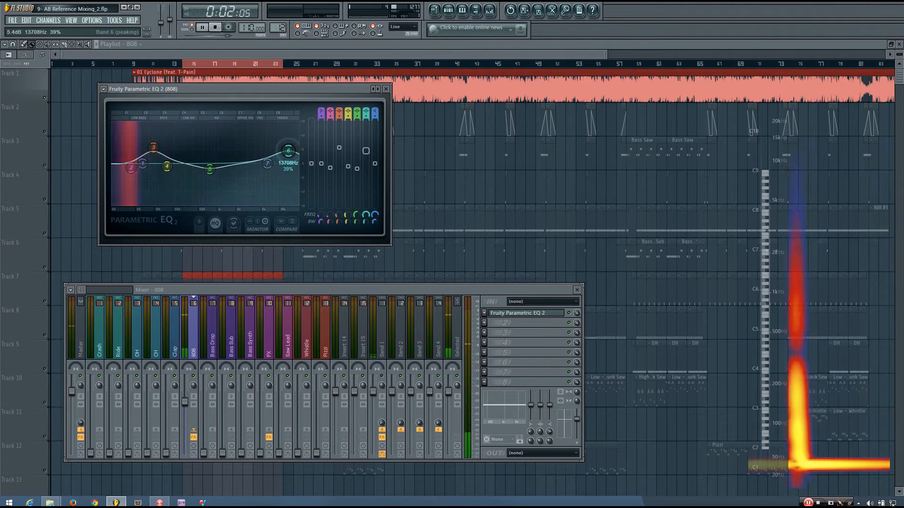
pyautogui.press('space')
pyautogui.moveTo(365, 221); pyautogui.dragTo(364, 224)
pyautogui.press('space')
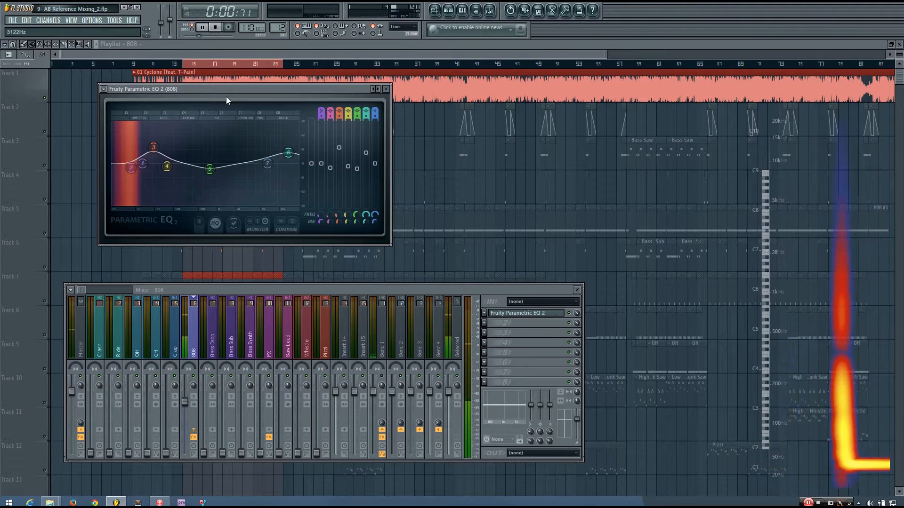
# Step: A/B the equalized 808 pattern with the looped section of the reference song
pyautogui.click(192, 30)
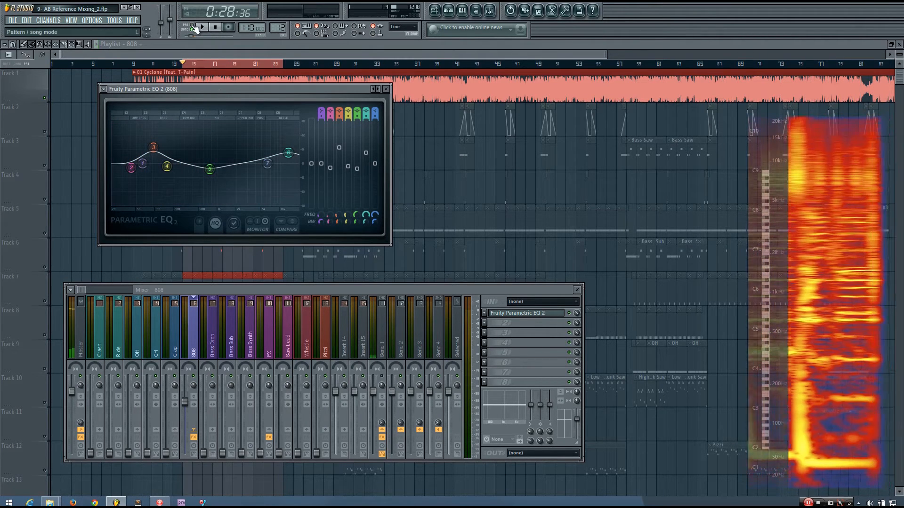
pyautogui.press('space')
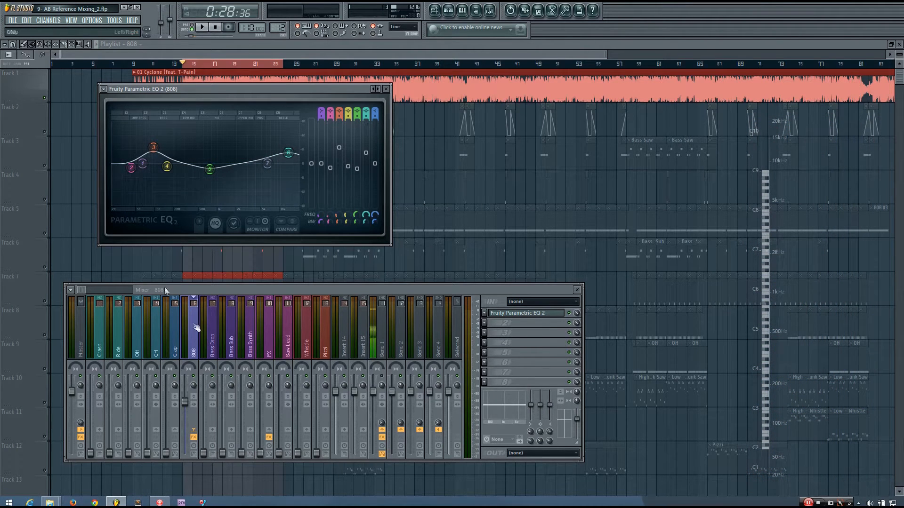
pyautogui.moveTo(251, 93); pyautogui.dragTo(202, 118)
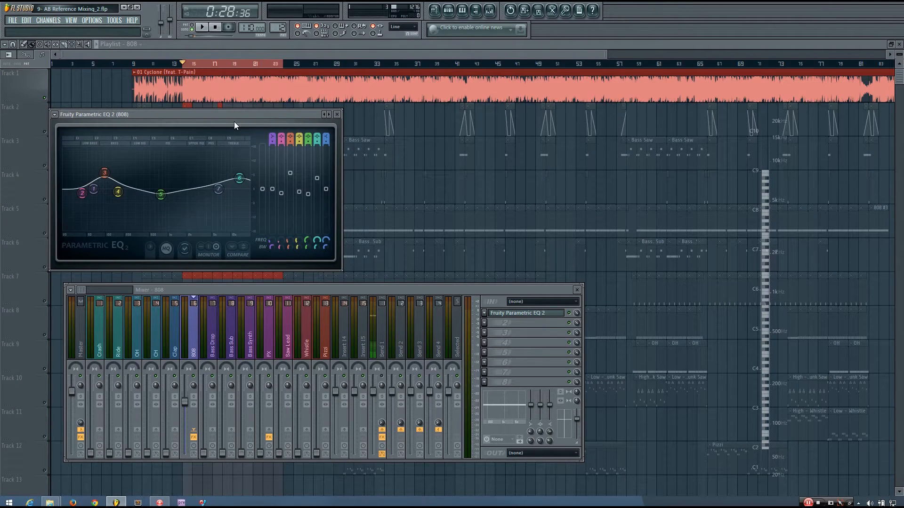
pyautogui.click(202, 27)
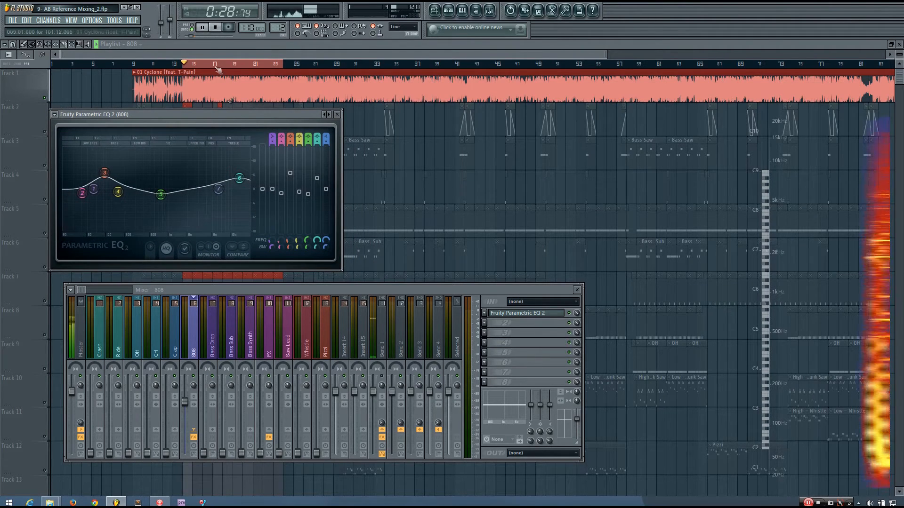
pyautogui.click(193, 25)
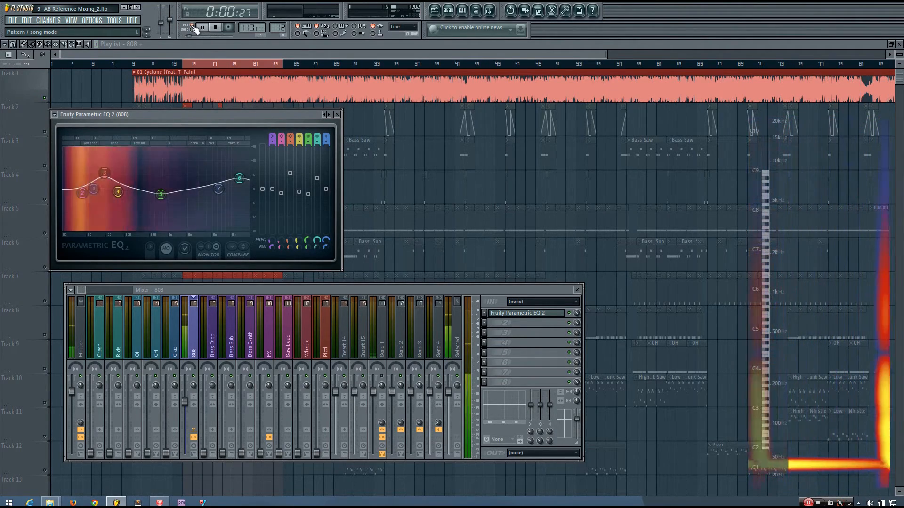
pyautogui.press('space')
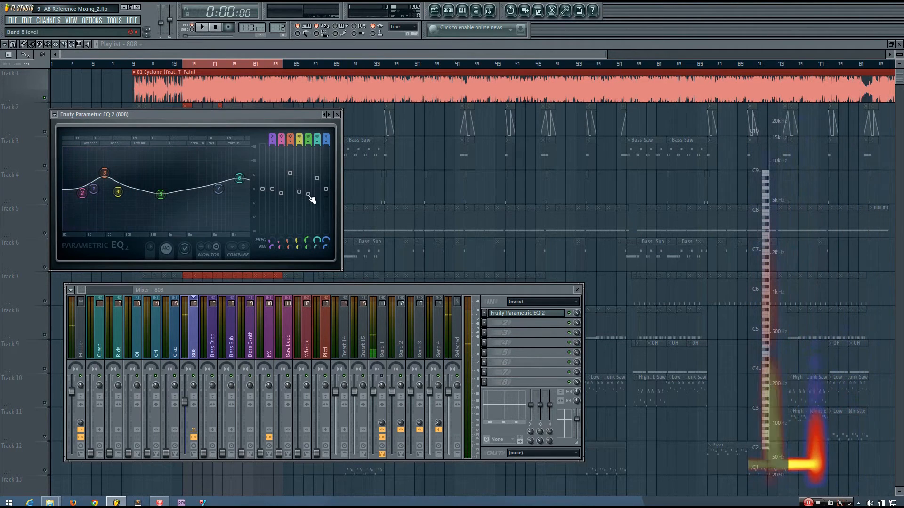
# Step: Set band 5 of the 808 EQ to -0.6 dB, roughly halve band 6's boost, and compare with the reference song again
pyautogui.moveTo(307, 193); pyautogui.dragTo(310, 187)
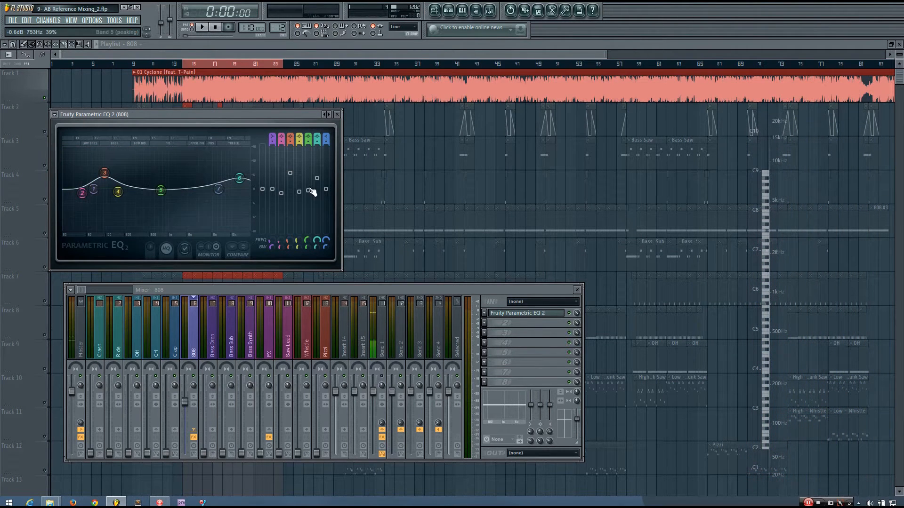
pyautogui.moveTo(317, 178); pyautogui.dragTo(319, 188)
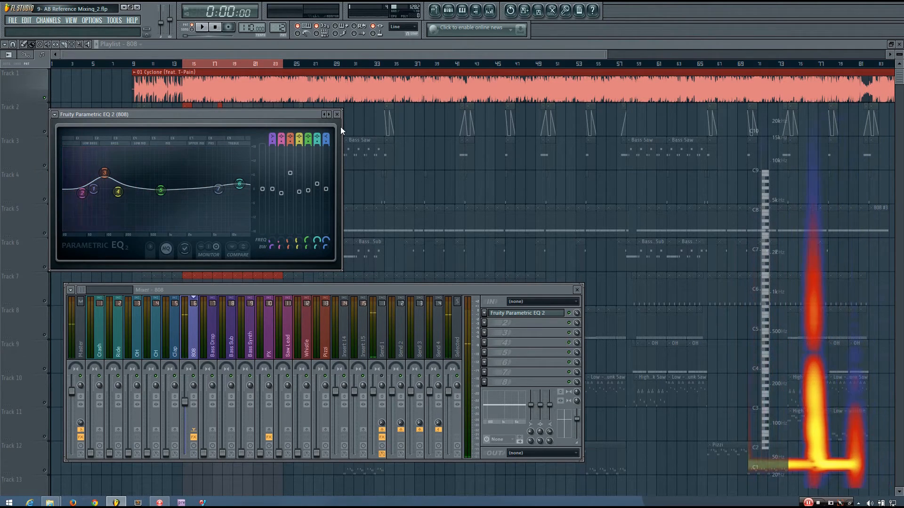
pyautogui.click(192, 29)
pyautogui.click(202, 27)
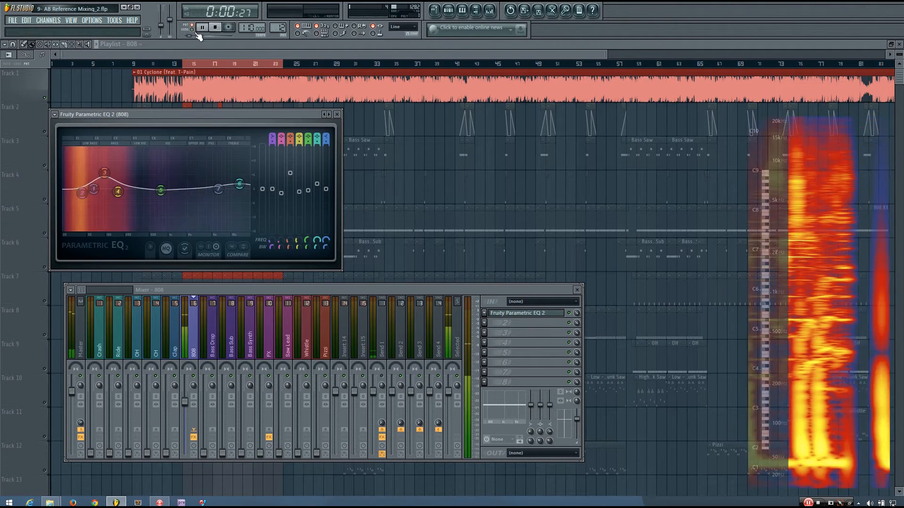
pyautogui.press('space')
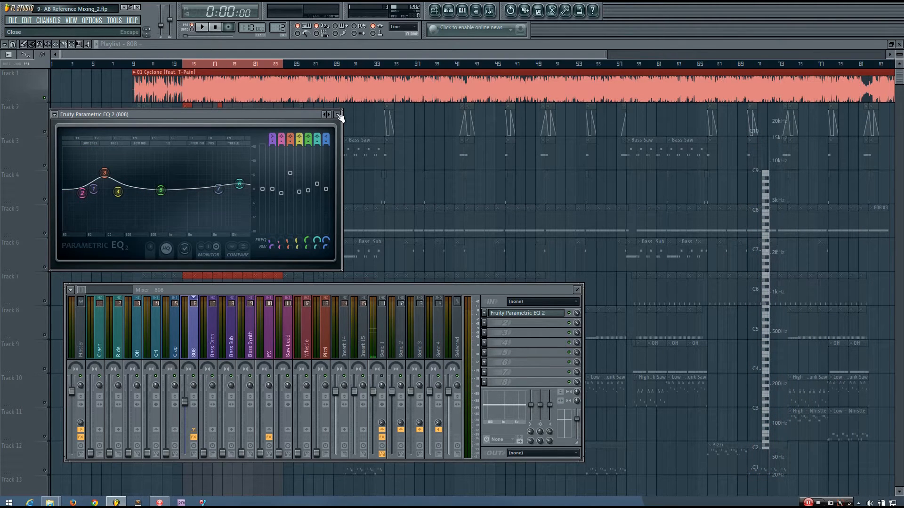
# Step: Close the 808 EQ and compare the 808 pattern with the reference song once more, returning to pattern mode
pyautogui.moveTo(300, 116); pyautogui.dragTo(311, 123)
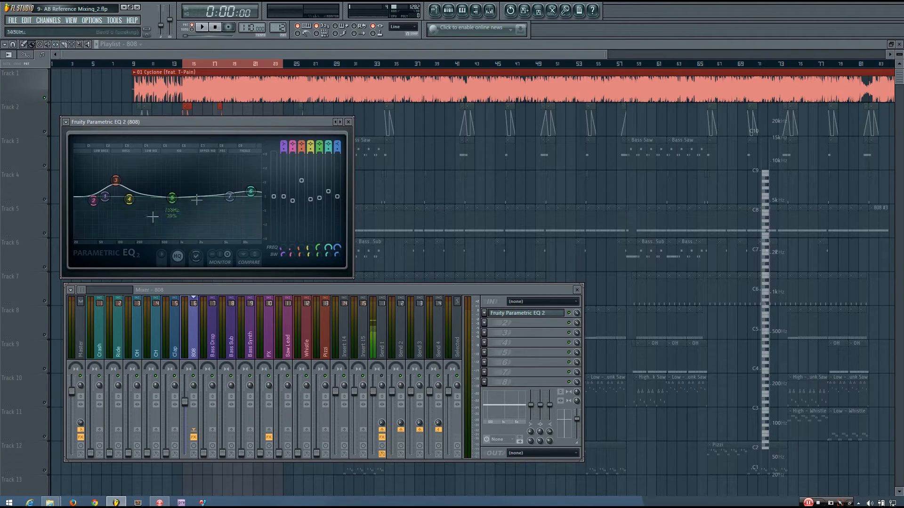
pyautogui.click(349, 123)
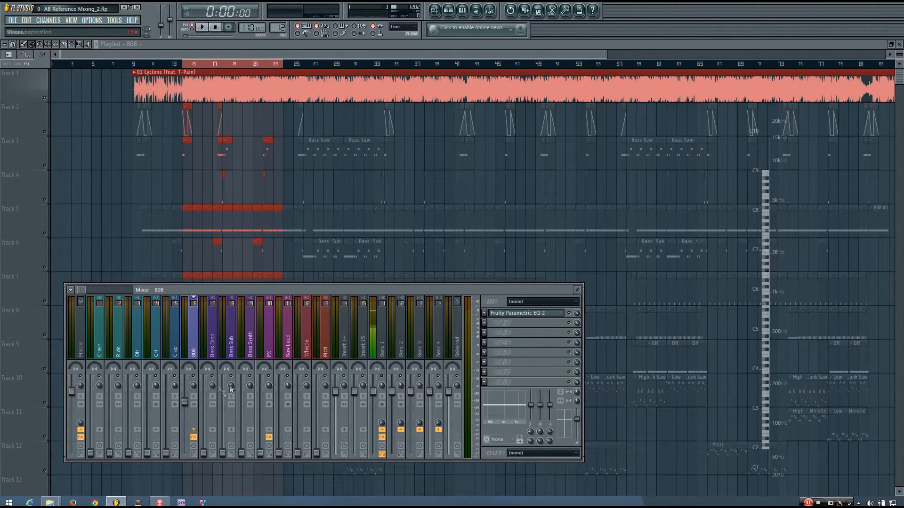
pyautogui.click(80, 345)
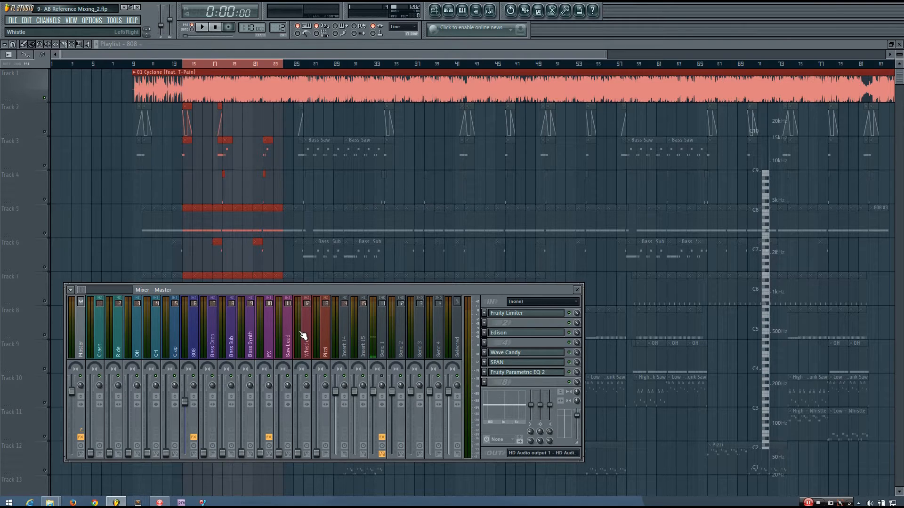
pyautogui.click(193, 340)
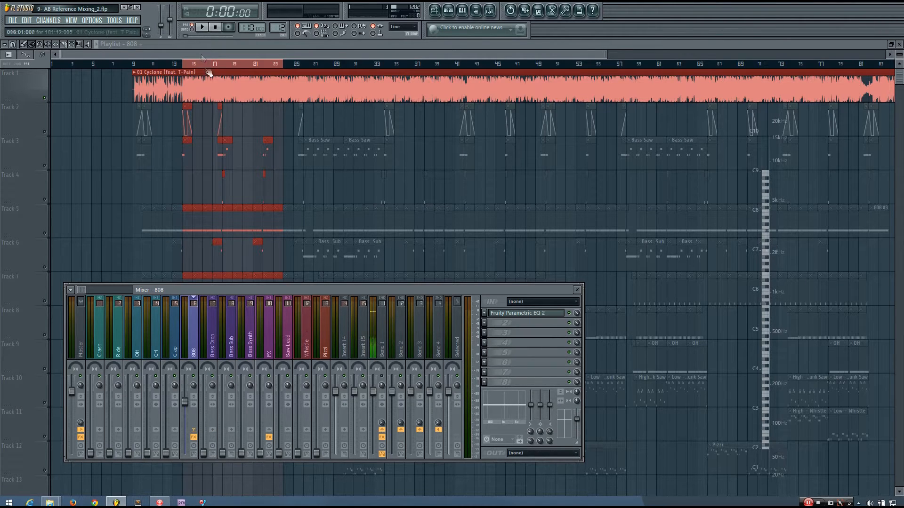
pyautogui.click(207, 29)
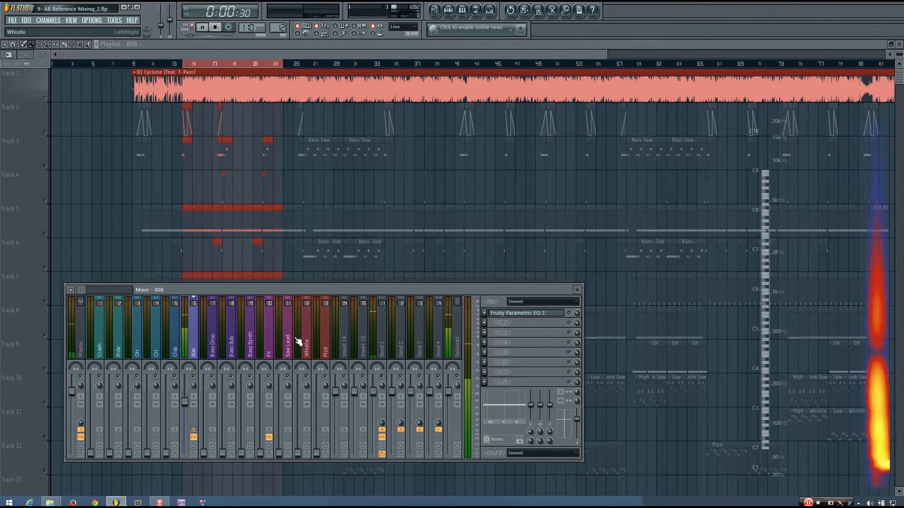
pyautogui.click(192, 28)
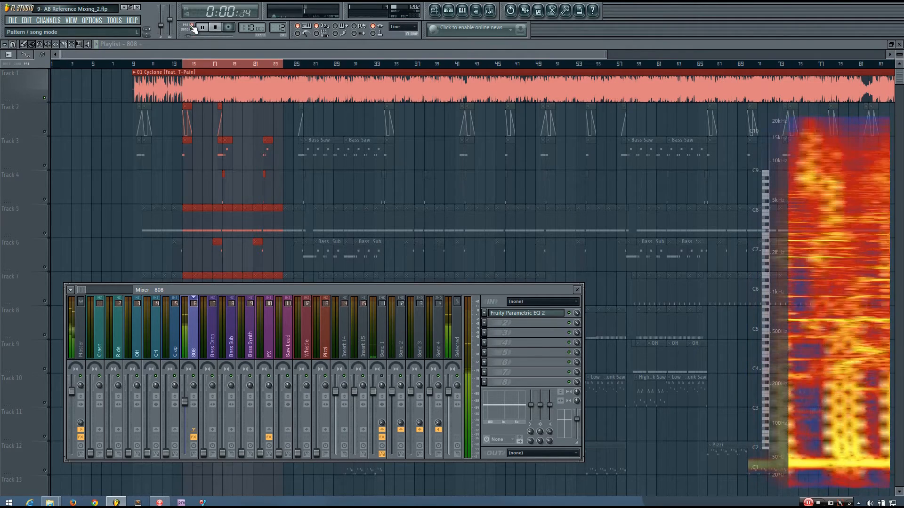
pyautogui.click(193, 29)
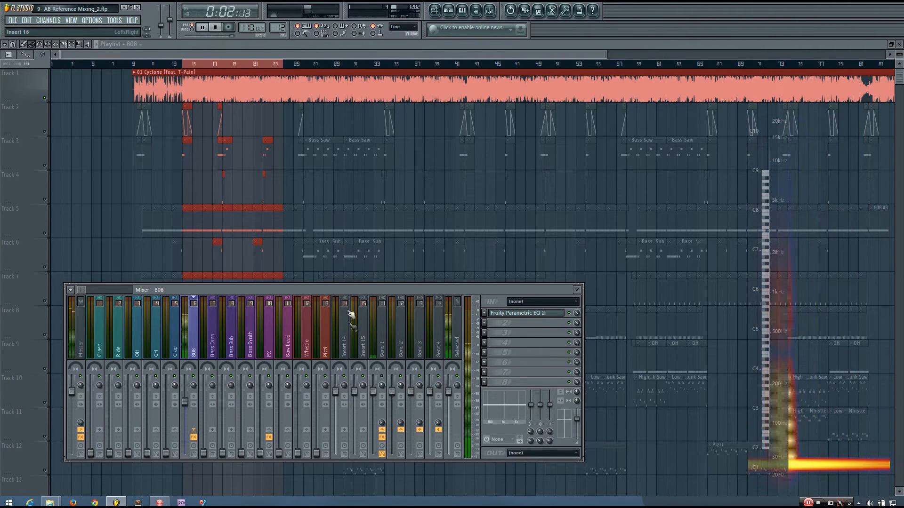
pyautogui.press('space')
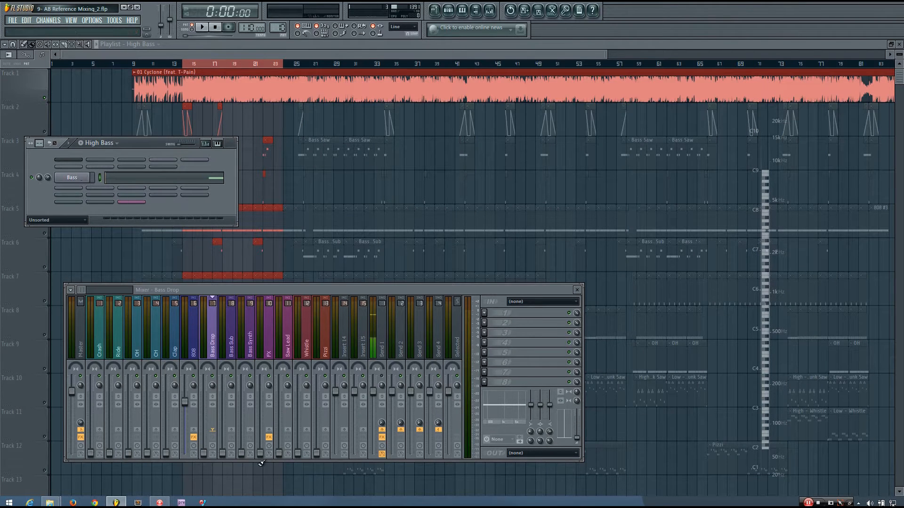
# Step: Play the High Bass pattern and reset the Bass Sub track's fader to its default level
pyautogui.press('space')
pyautogui.keyDown('alt'); pyautogui.click(223, 452); pyautogui.keyUp('alt')
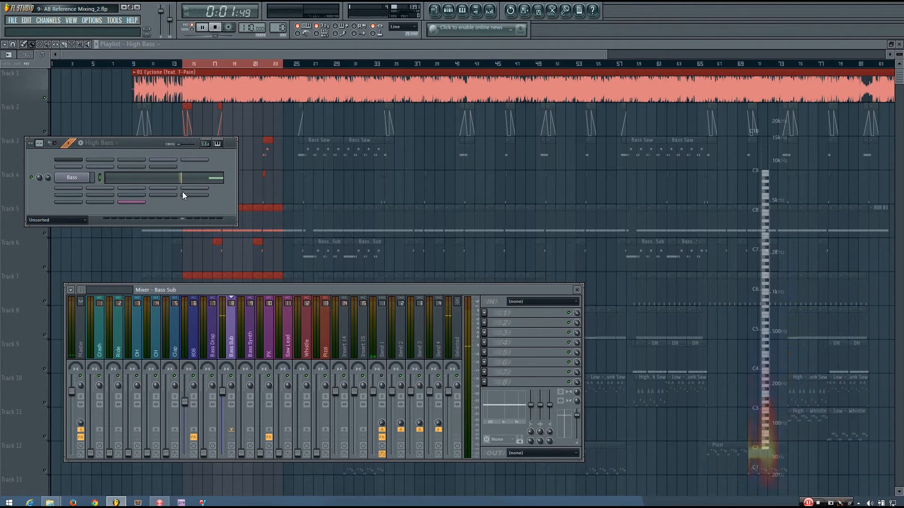
pyautogui.press('space')
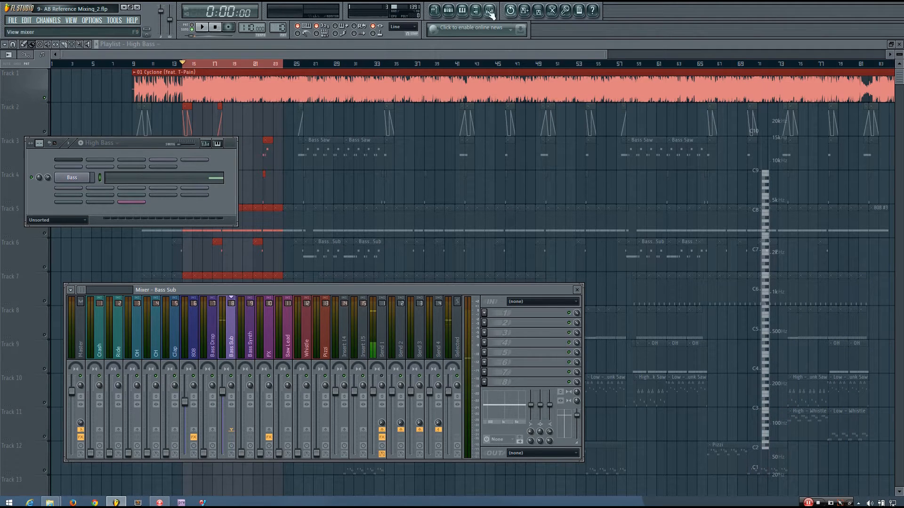
# Step: Open the SPAN analyzer on the Master track and examine the reference song's spectrum during playback of its looped section
pyautogui.click(136, 340)
pyautogui.click(81, 340)
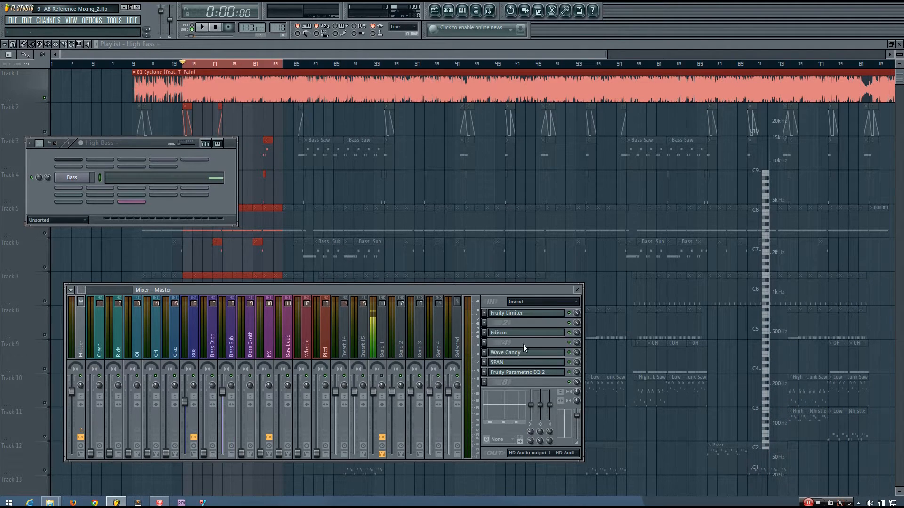
pyautogui.click(517, 363)
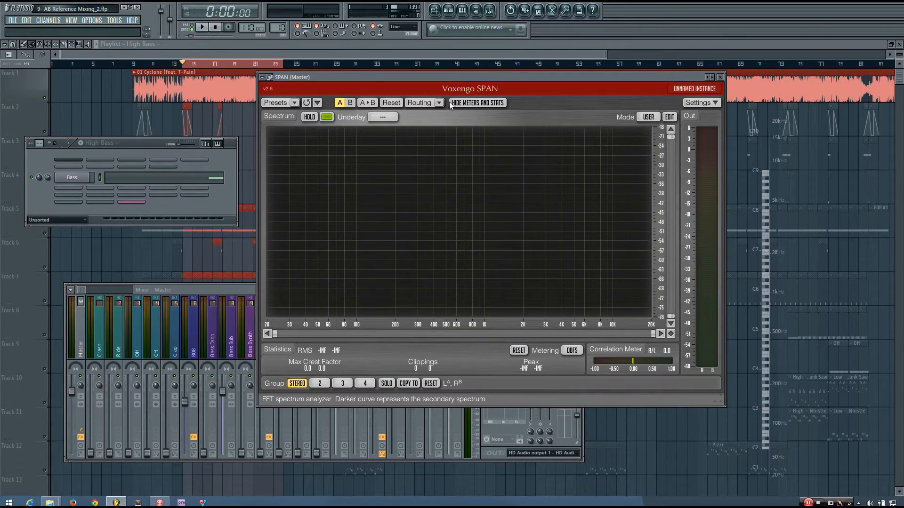
pyautogui.moveTo(458, 78); pyautogui.dragTo(460, 108)
pyautogui.press('space')
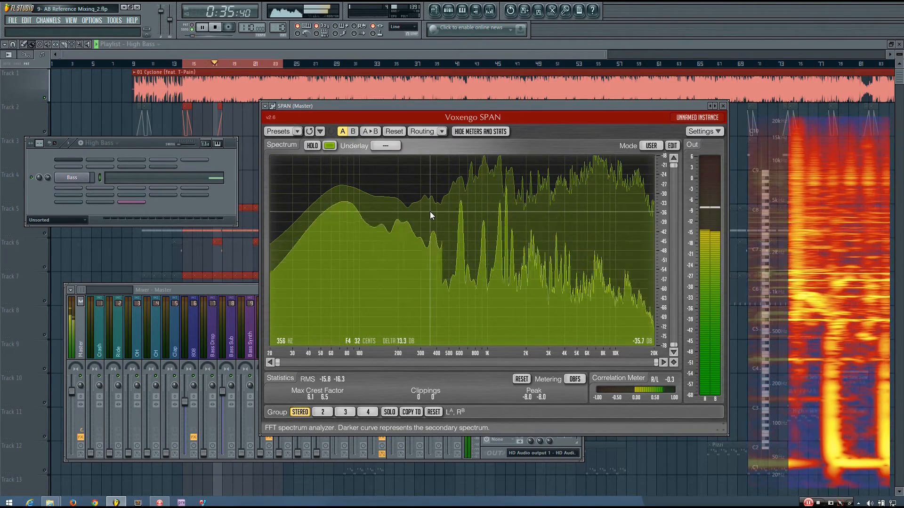
pyautogui.press('space')
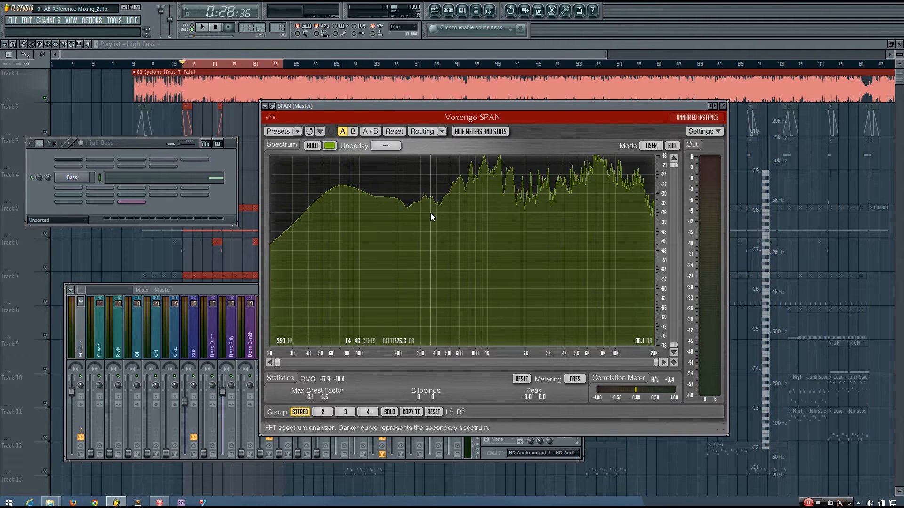
pyautogui.press('space')
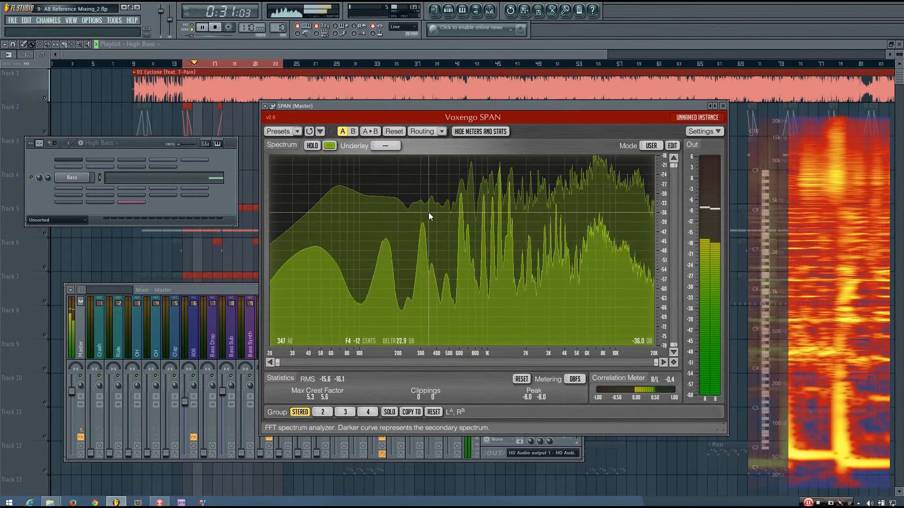
pyautogui.press('space')
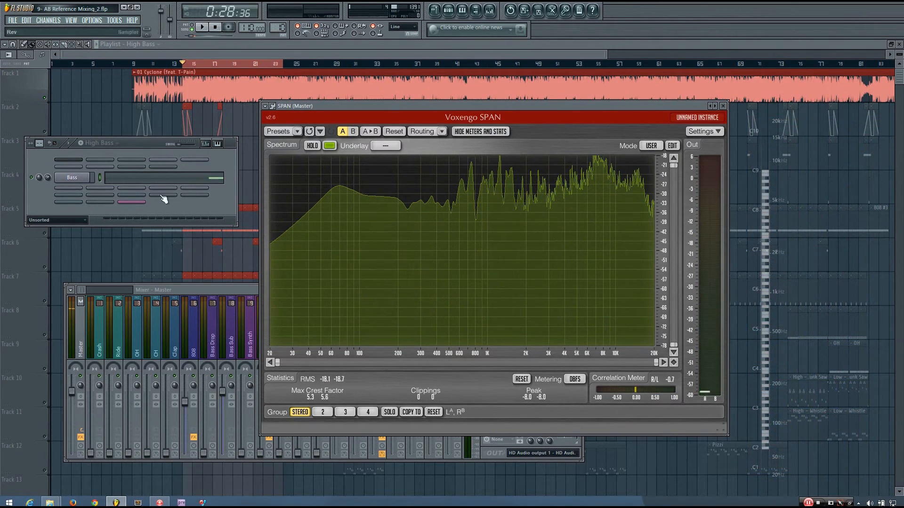
# Step: Switch to pattern mode, play the High Bass pattern to examine its spectrum in SPAN, and take a brief look at its piano roll
pyautogui.moveTo(147, 146); pyautogui.dragTo(144, 148)
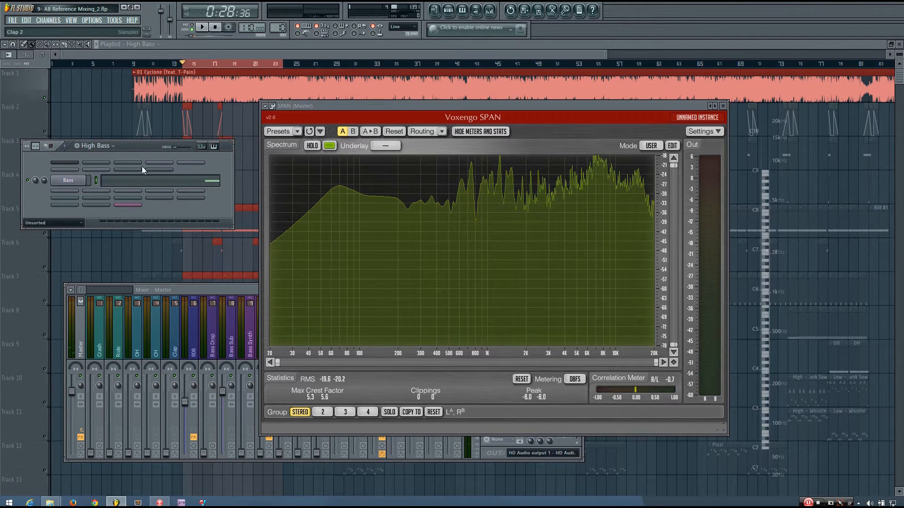
pyautogui.click(191, 27)
pyautogui.press('space')
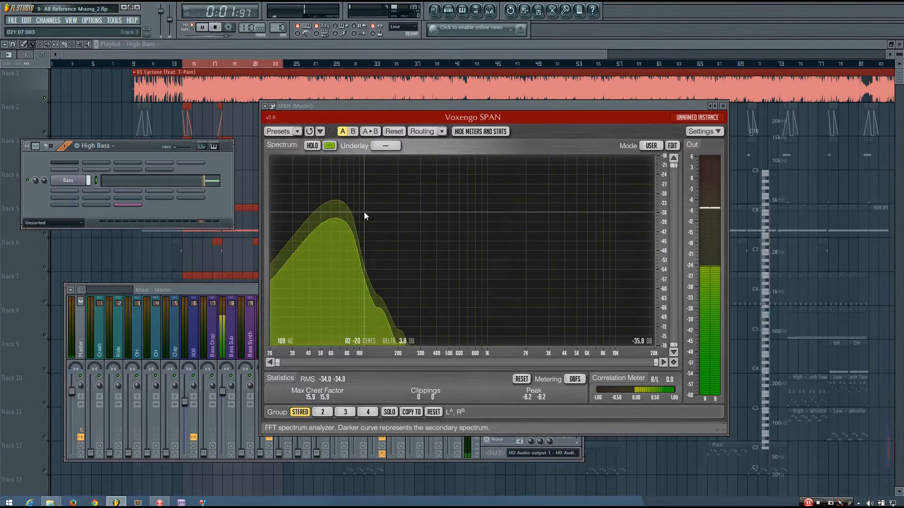
pyautogui.press('space')
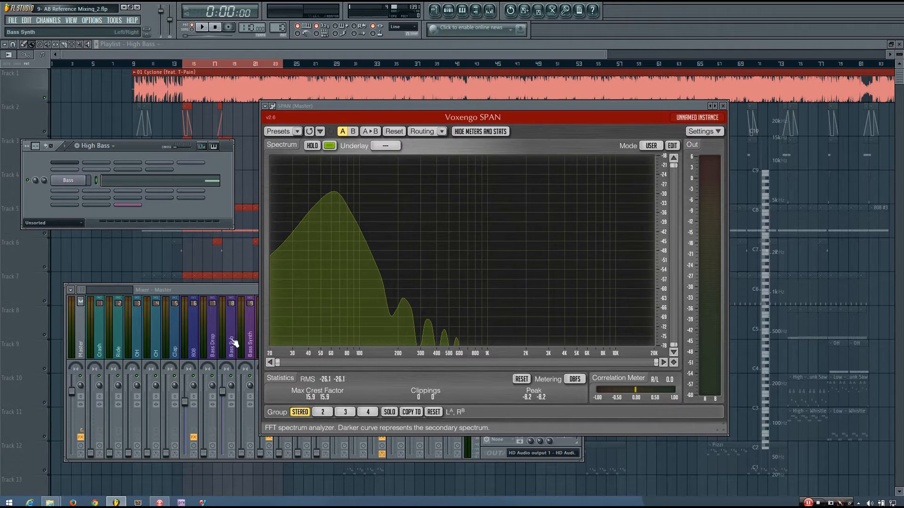
pyautogui.click(148, 183)
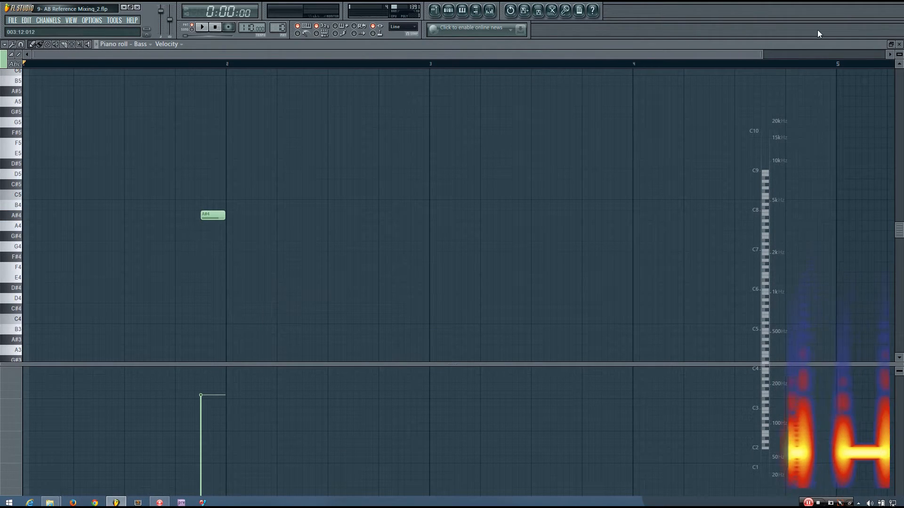
pyautogui.click(899, 44)
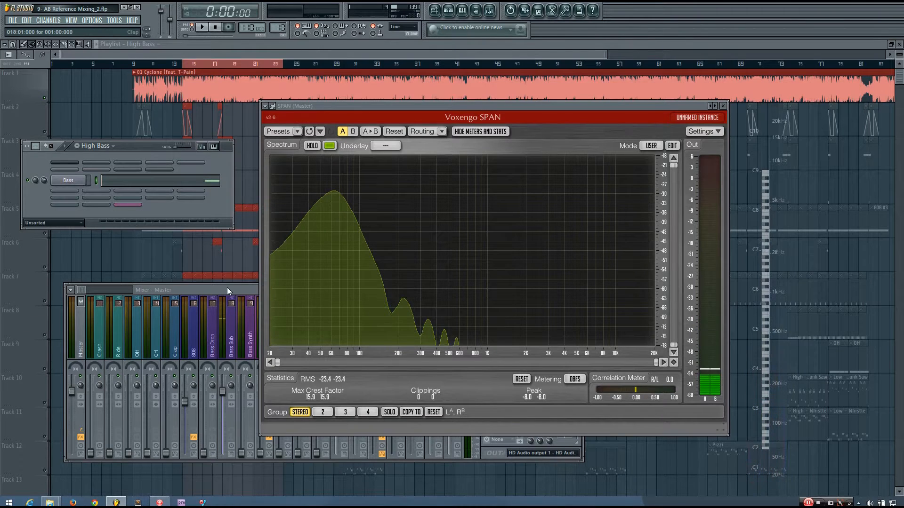
# Step: Bring the mixer forward and lower the Bass Sub track's fader to -6.0 dB
pyautogui.click(228, 290)
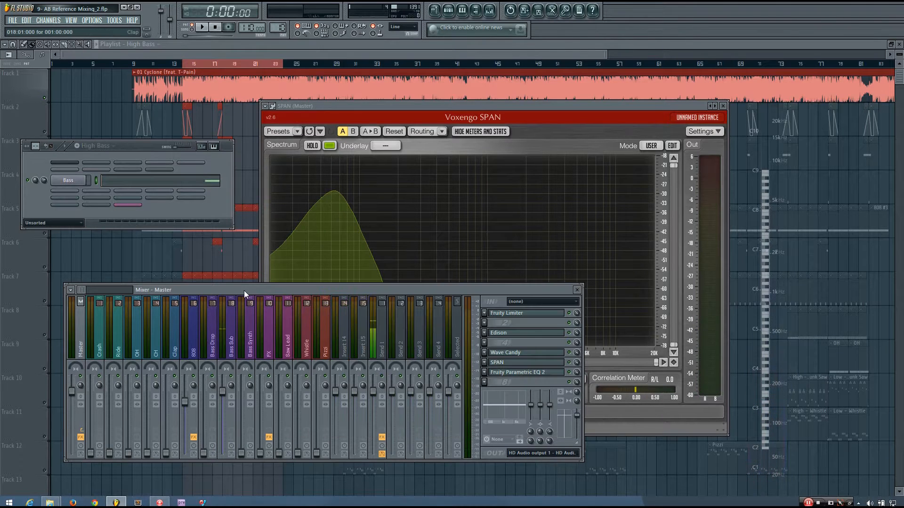
pyautogui.click(228, 383)
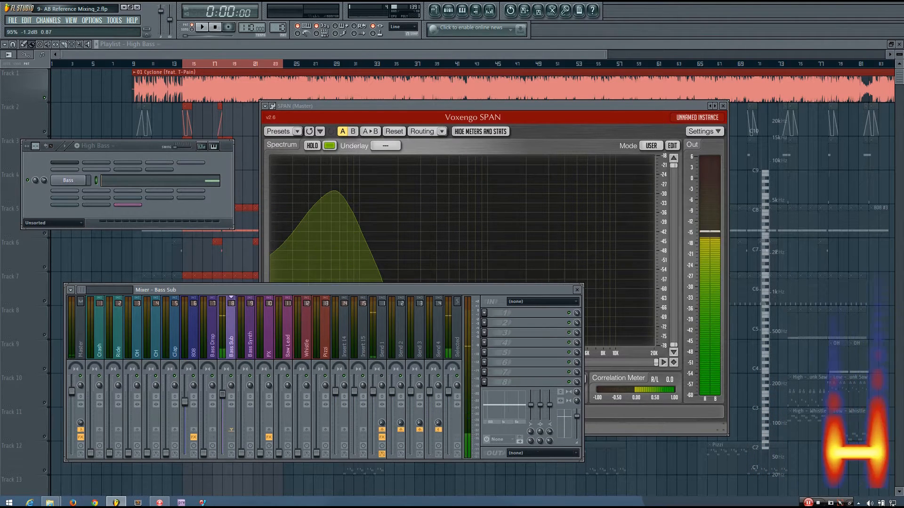
pyautogui.moveTo(222, 394); pyautogui.dragTo(223, 401)
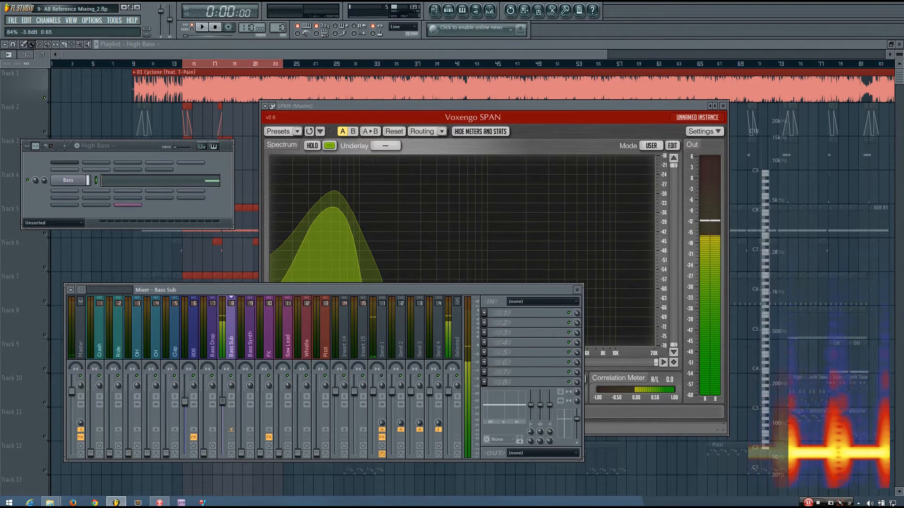
pyautogui.moveTo(223, 402); pyautogui.dragTo(222, 407)
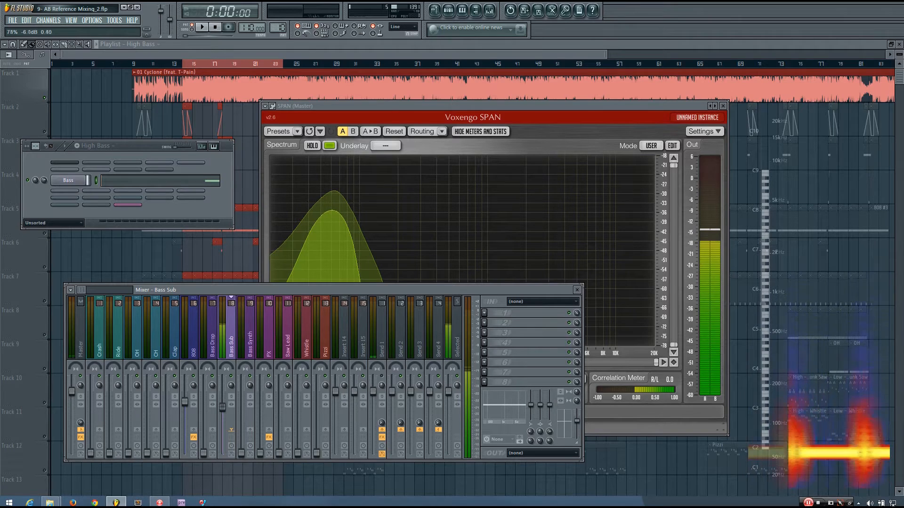
# Step: A/B the lowered Bass Sub against the looped reference song, comparing their low-end levels in SPAN
pyautogui.press('space')
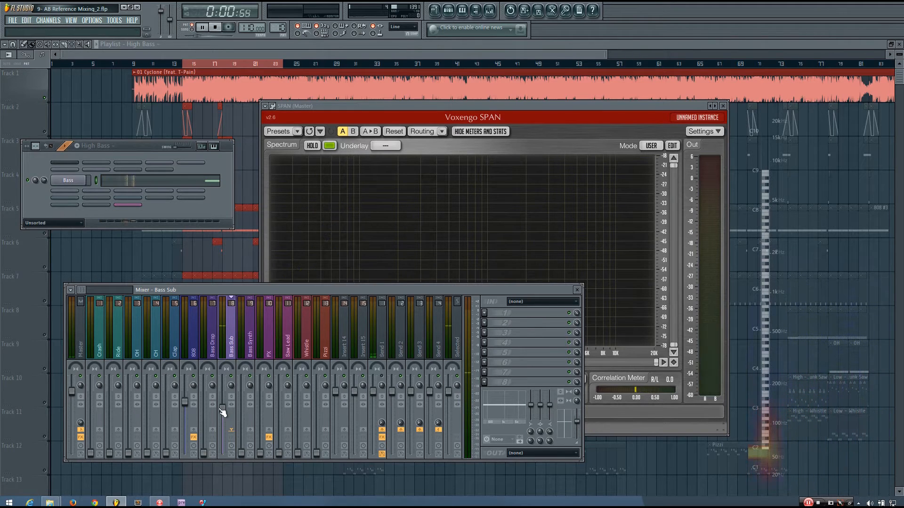
pyautogui.press('space')
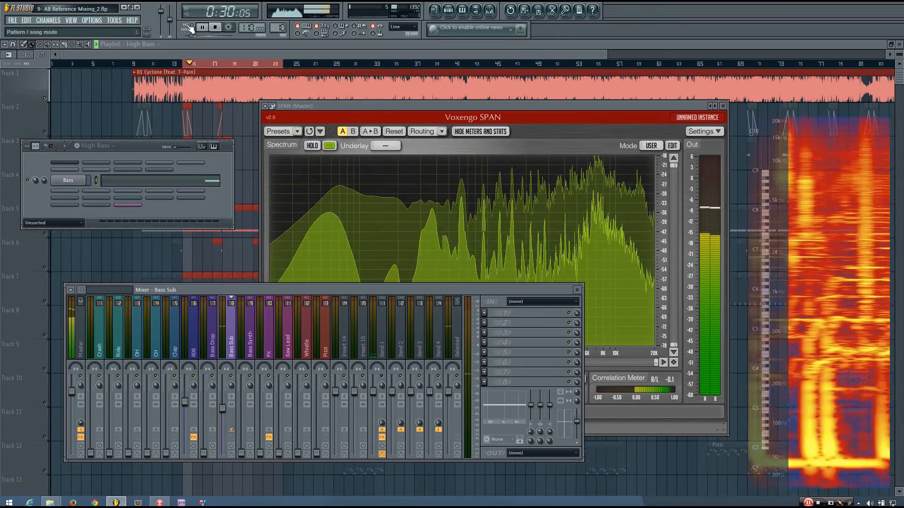
pyautogui.press('space')
pyautogui.press('space')
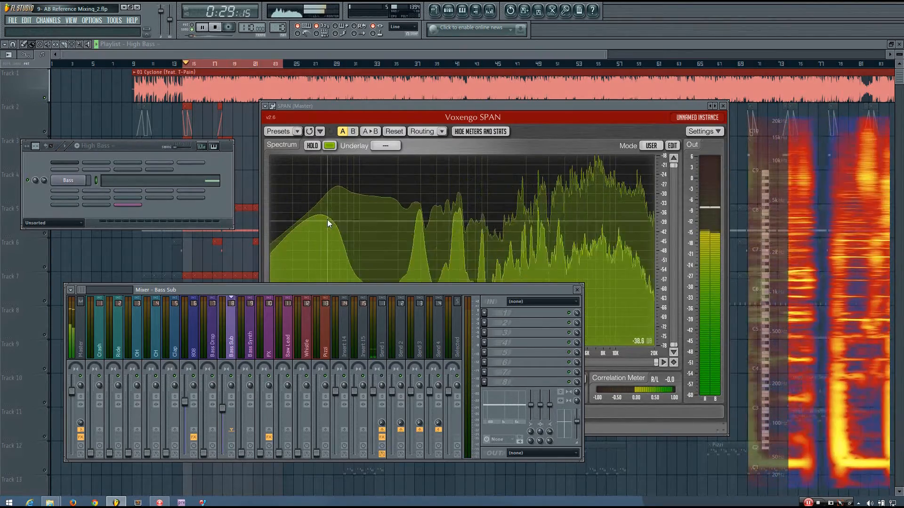
pyautogui.press('space')
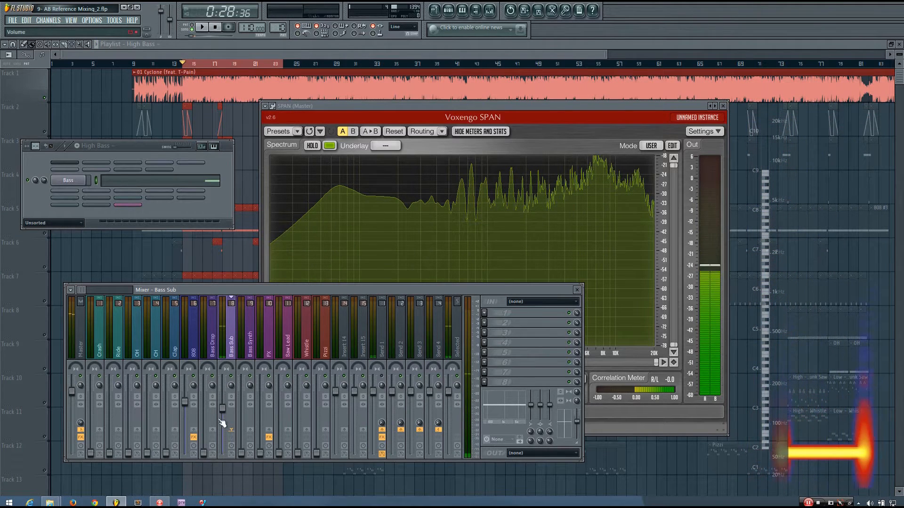
# Step: Fine-tune the Bass Sub fader slightly, alternating single bass notes with the reference song to match their low end
pyautogui.moveTo(226, 409); pyautogui.dragTo(227, 408)
pyautogui.press('j')
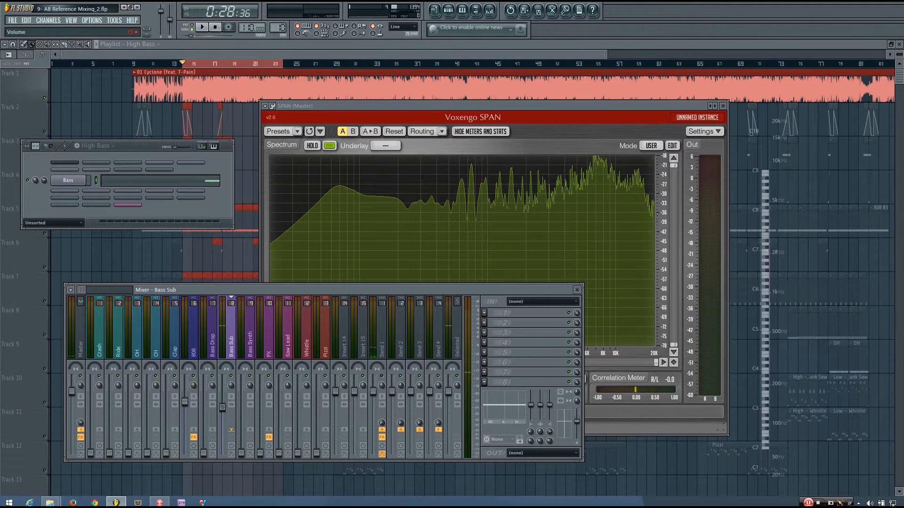
pyautogui.press('space')
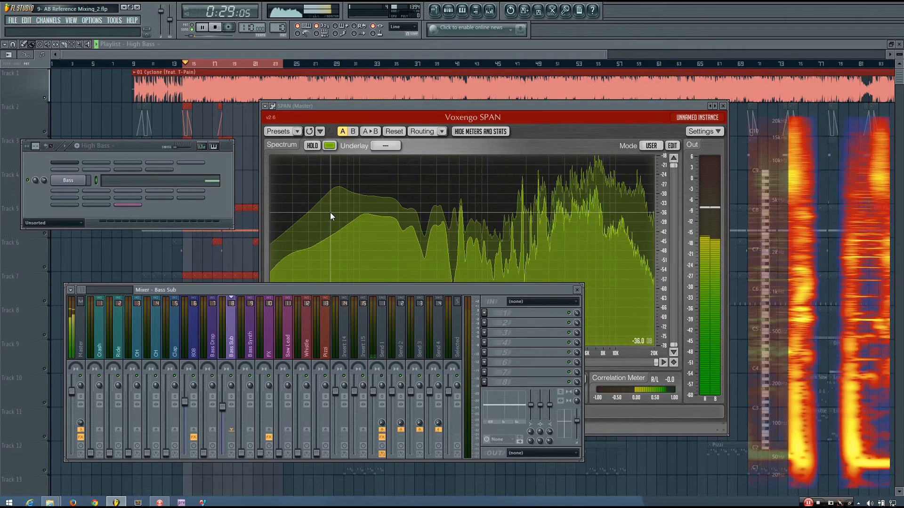
pyautogui.press('space')
pyautogui.press('j')
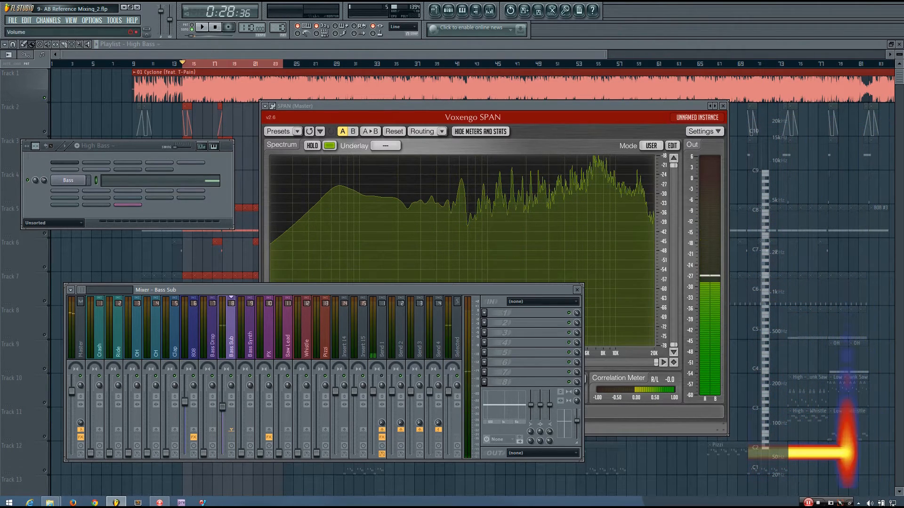
pyautogui.press('j')
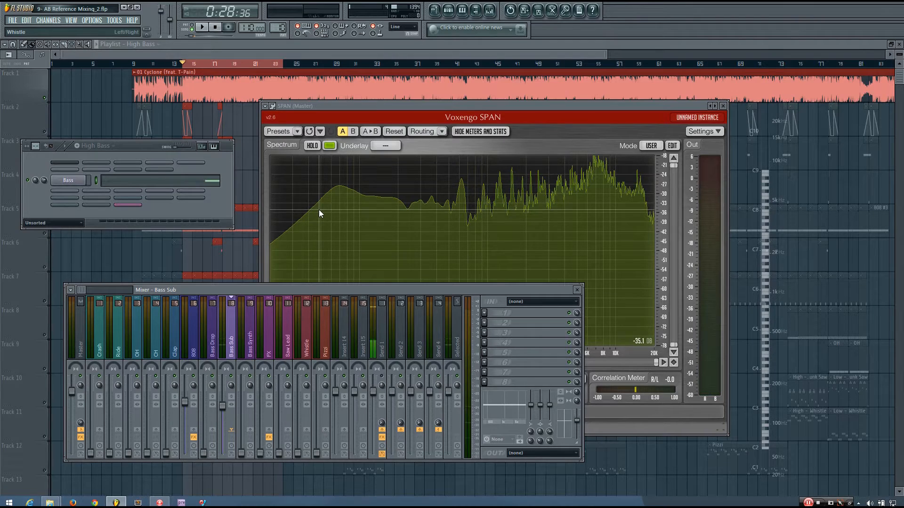
pyautogui.press('j')
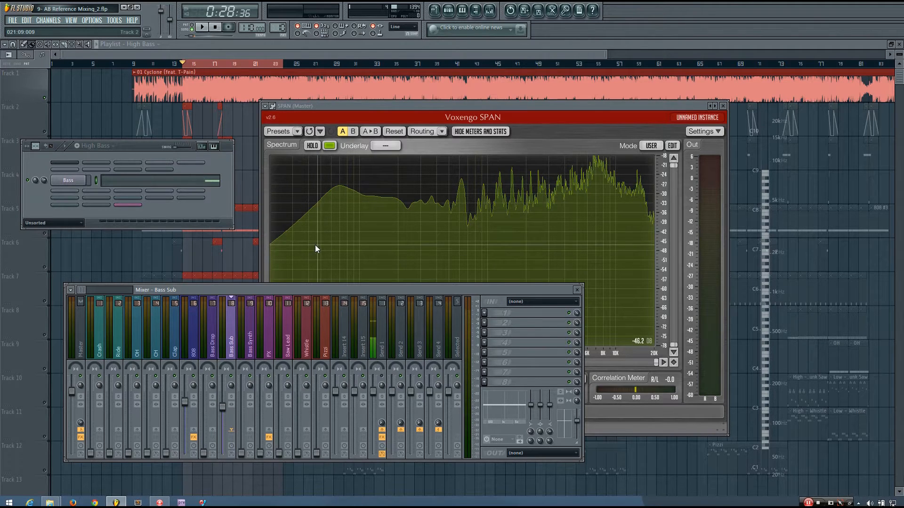
pyautogui.press('j')
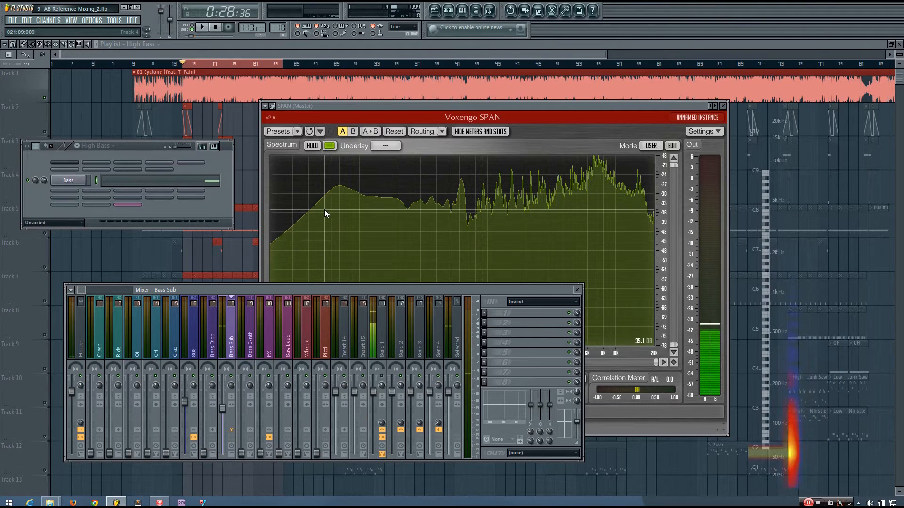
# Step: Examine the low-frequency peak of the reference song's held spectrum in SPAN, and close the analyzer
pyautogui.moveTo(416, 106); pyautogui.dragTo(469, 102)
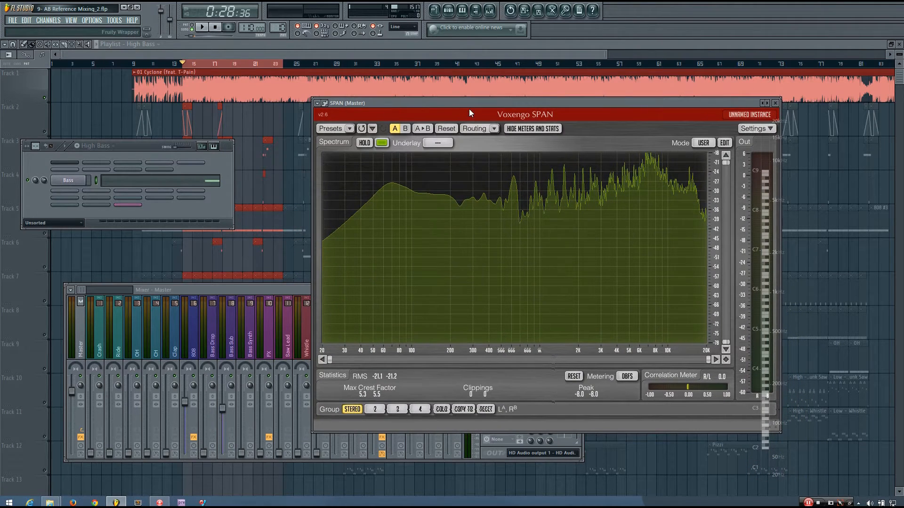
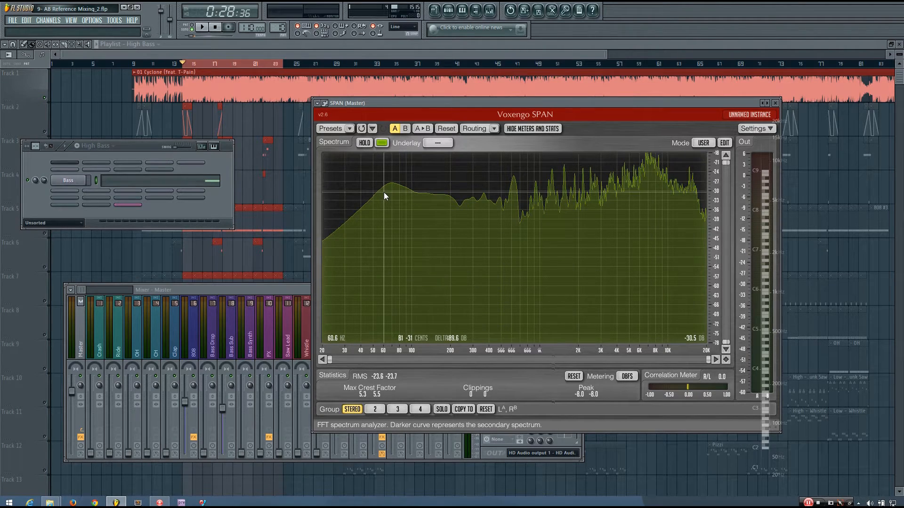
pyautogui.moveTo(454, 106); pyautogui.dragTo(419, 103)
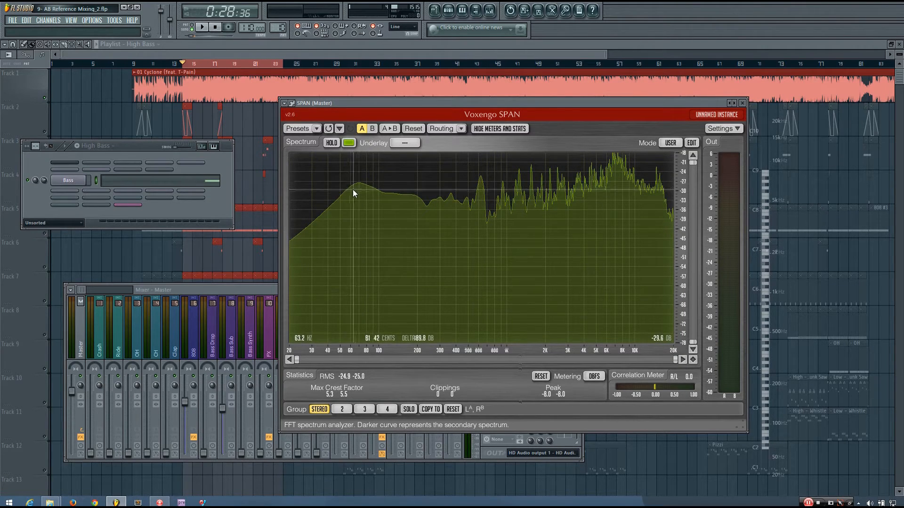
pyautogui.click(742, 103)
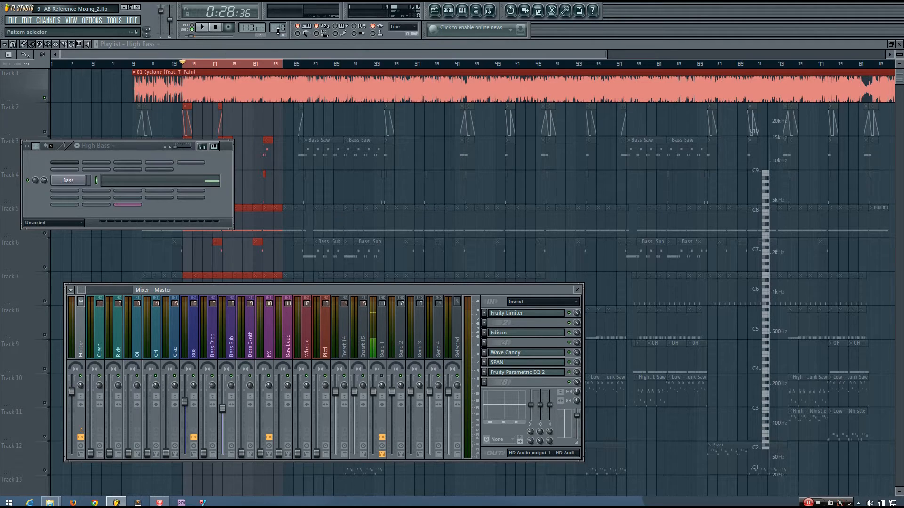
# Step: Select and play the Bass Drop pattern, raising the Bass Drop track's fader to roughly the Bass Sub fader's height
pyautogui.scroll(-1, 278, 30)
pyautogui.click(96, 174)
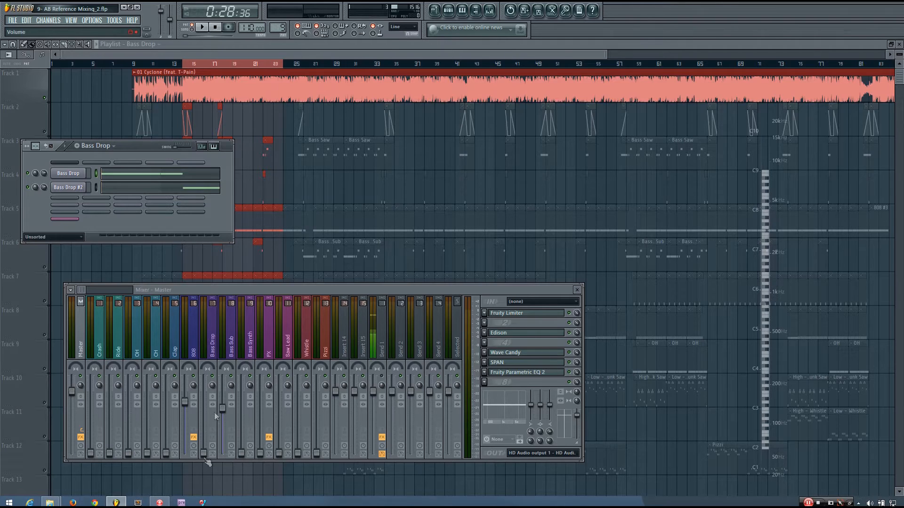
pyautogui.press('space')
pyautogui.click(205, 453)
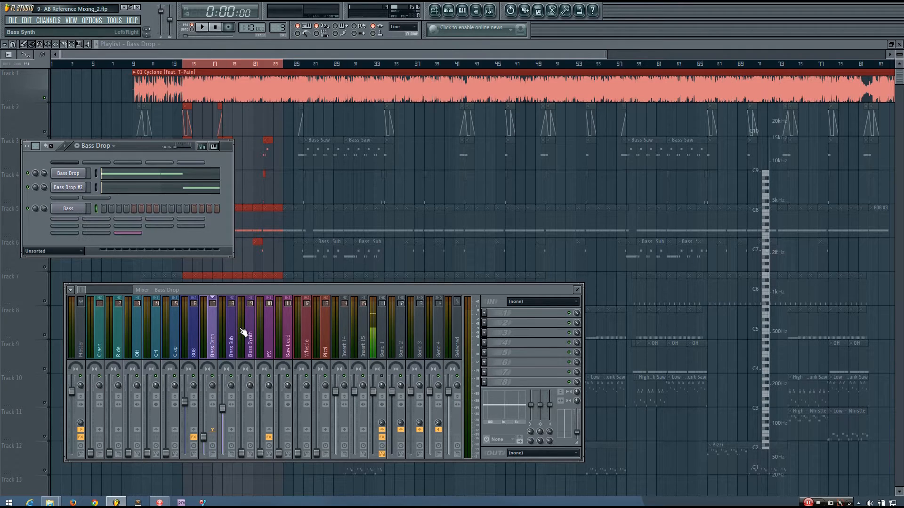
pyautogui.click(232, 330)
pyautogui.moveTo(204, 437); pyautogui.dragTo(203, 411)
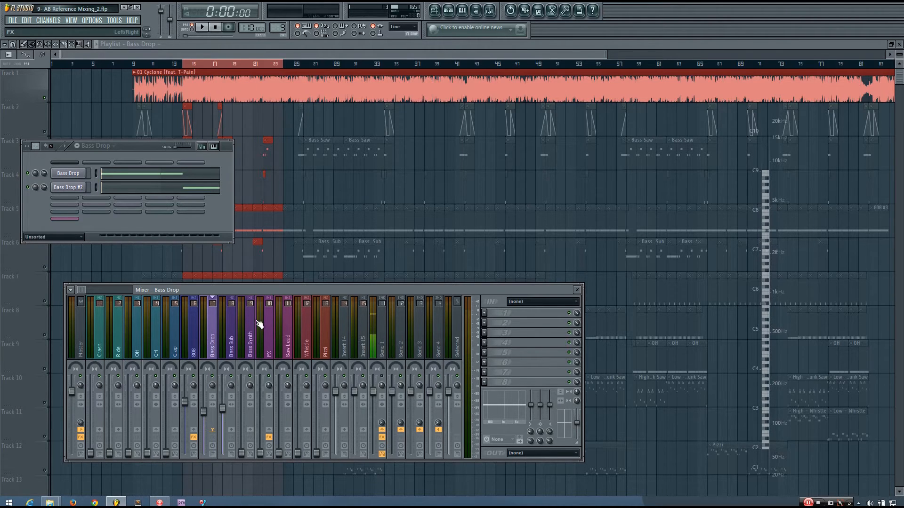
# Step: Review the 808, Bass Drop and Bass Sub mixer tracks, and close the floating windows to show the whole playlist
pyautogui.click(226, 341)
pyautogui.click(217, 342)
pyautogui.click(225, 344)
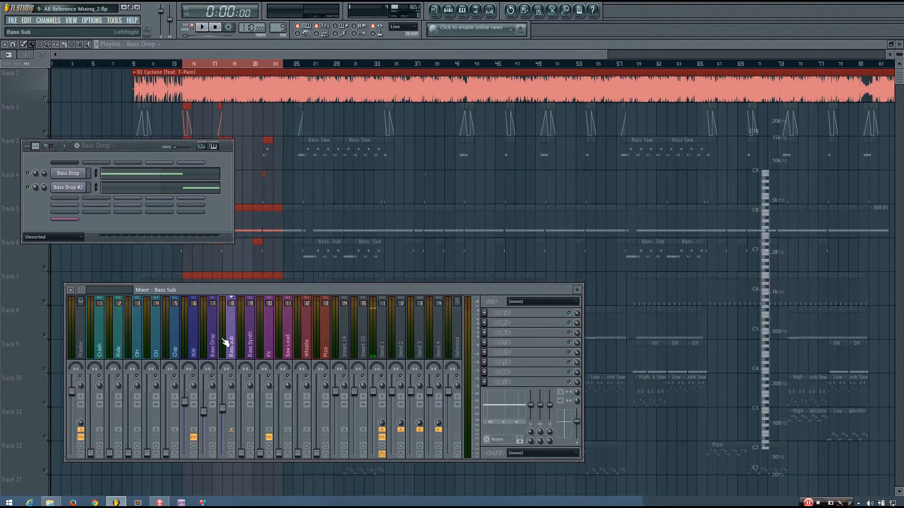
pyautogui.click(194, 343)
pyautogui.click(286, 340)
pyautogui.click(198, 346)
pyautogui.moveTo(196, 343); pyautogui.dragTo(221, 342)
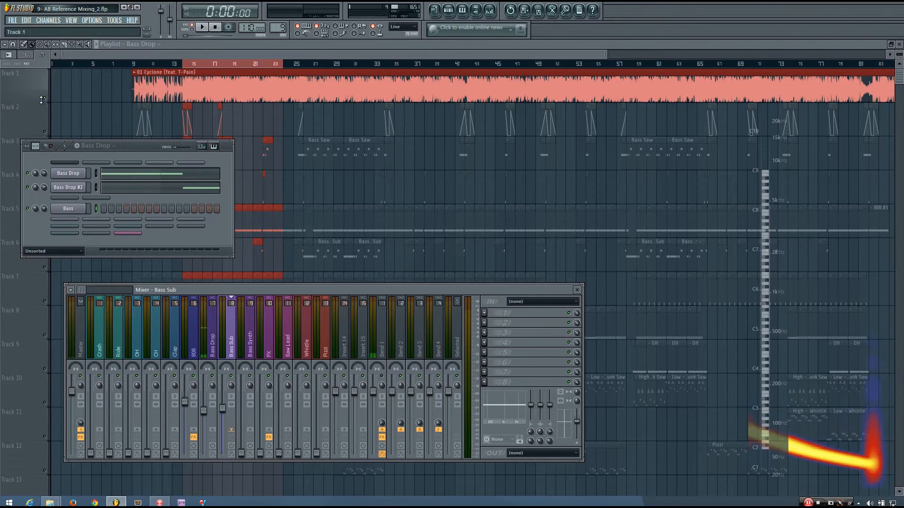
pyautogui.press('F12')
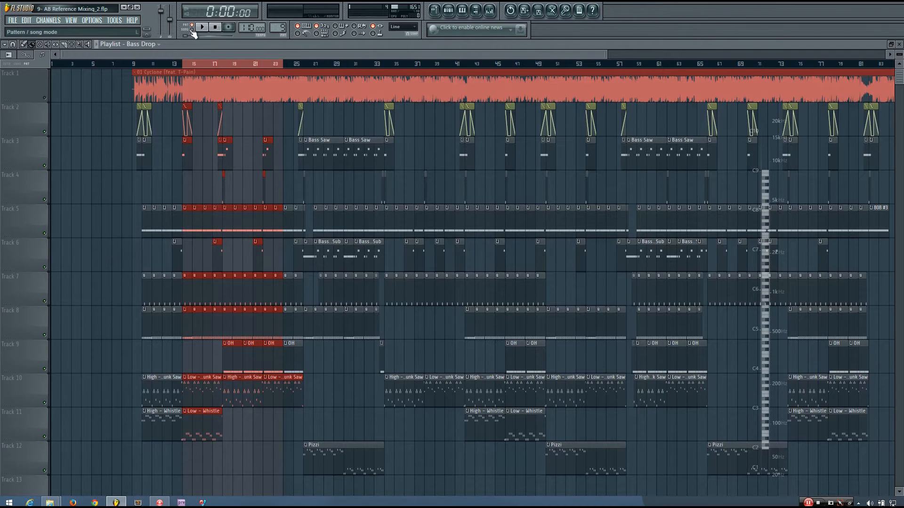
# Step: Play the looped playlist section in song mode to check the bass balance, and select the Clap track in the mixer
pyautogui.press('space')
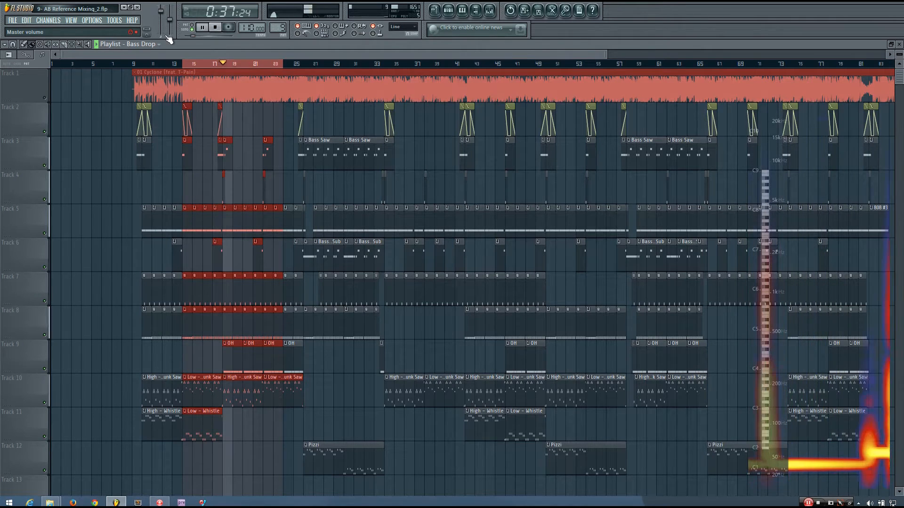
pyautogui.press('space')
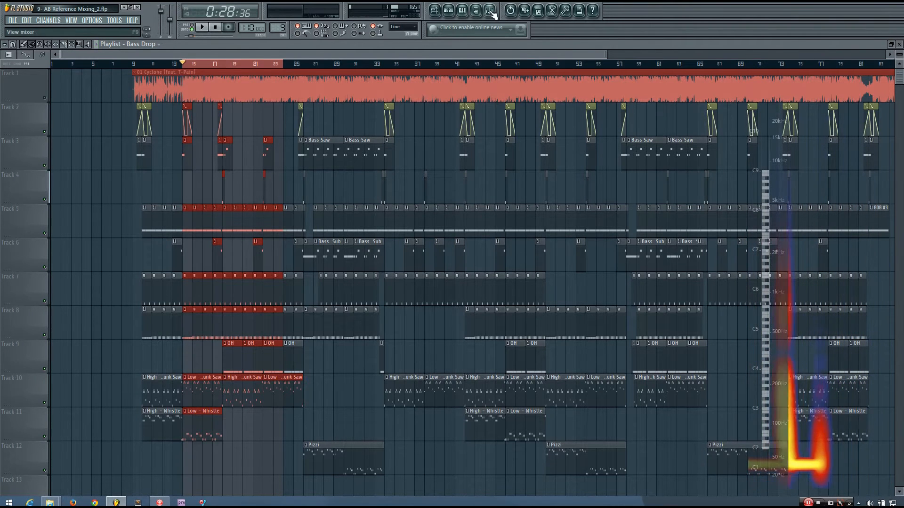
pyautogui.press('F9')
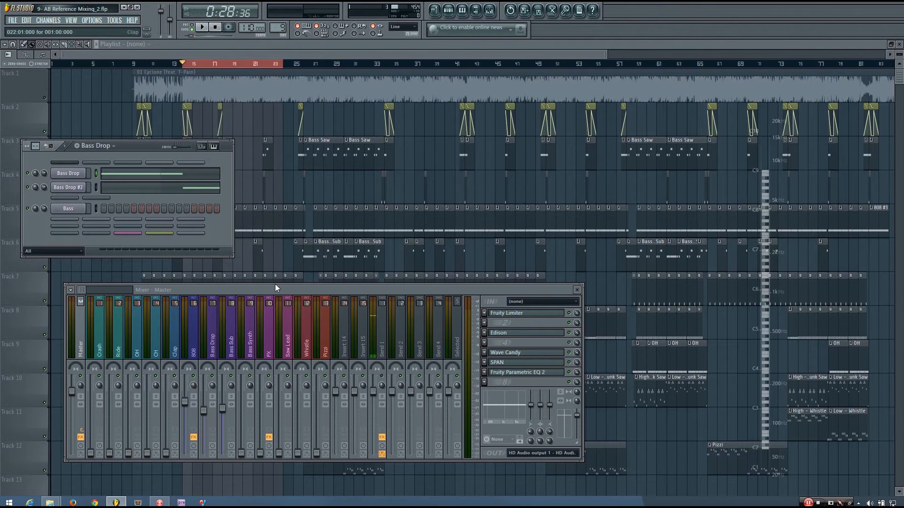
pyautogui.moveTo(279, 288); pyautogui.dragTo(288, 285)
pyautogui.click(204, 336)
pyautogui.moveTo(203, 336); pyautogui.dragTo(183, 350)
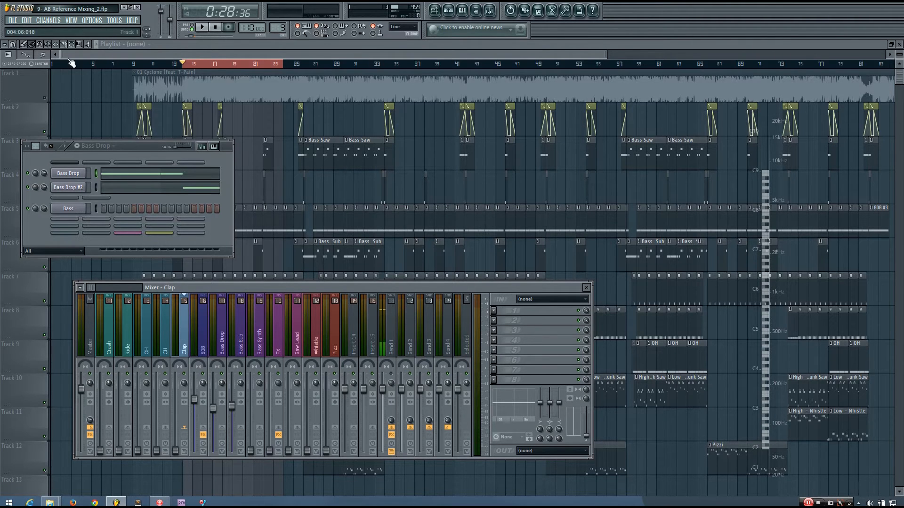
# Step: Solo the reference song's playlist track and select the Clap pattern with the mixer open
pyautogui.rightClick(46, 97)
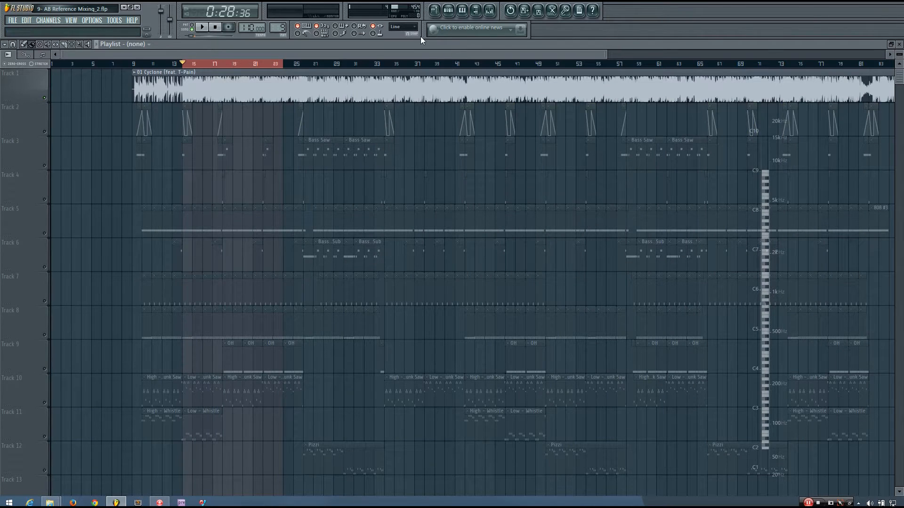
pyautogui.click(498, 11)
pyautogui.scroll(-5, 283, 26)
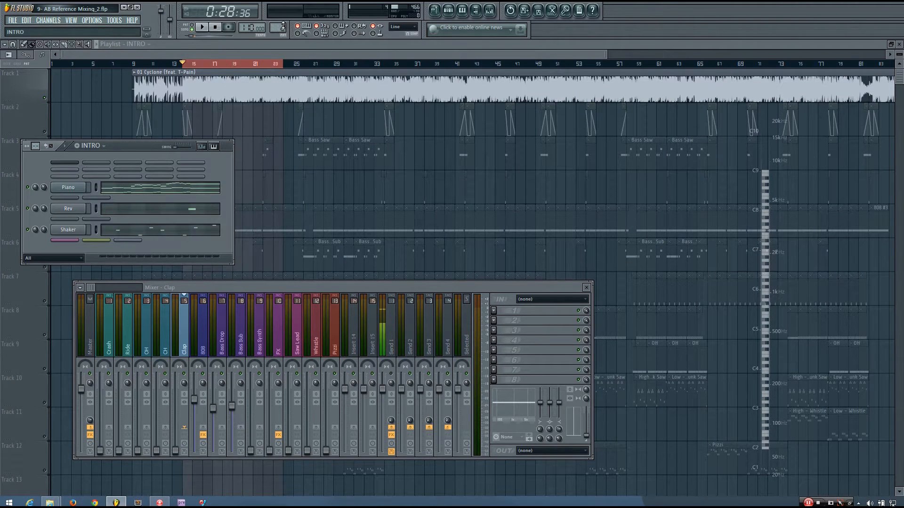
pyautogui.scroll(5, 282, 25)
pyautogui.scroll(3, 283, 25)
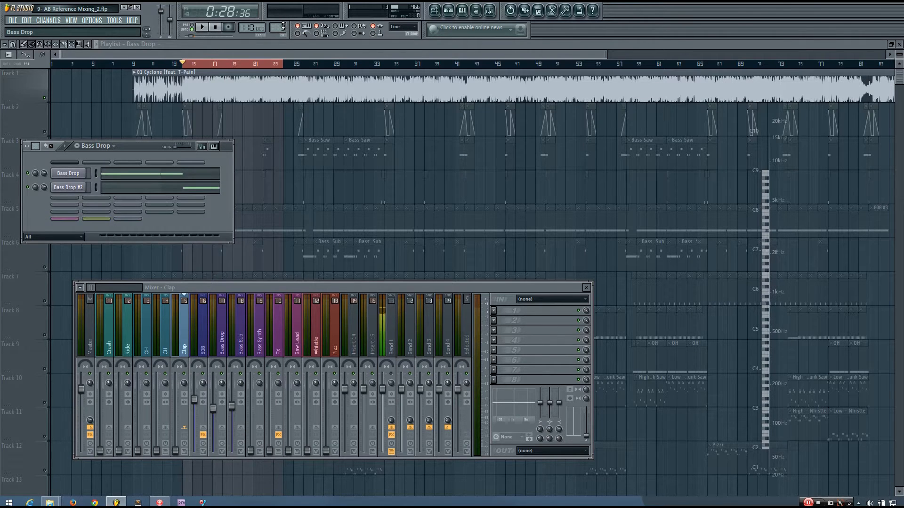
pyautogui.scroll(3, 283, 25)
pyautogui.scroll(5, 282, 26)
pyautogui.scroll(2, 283, 26)
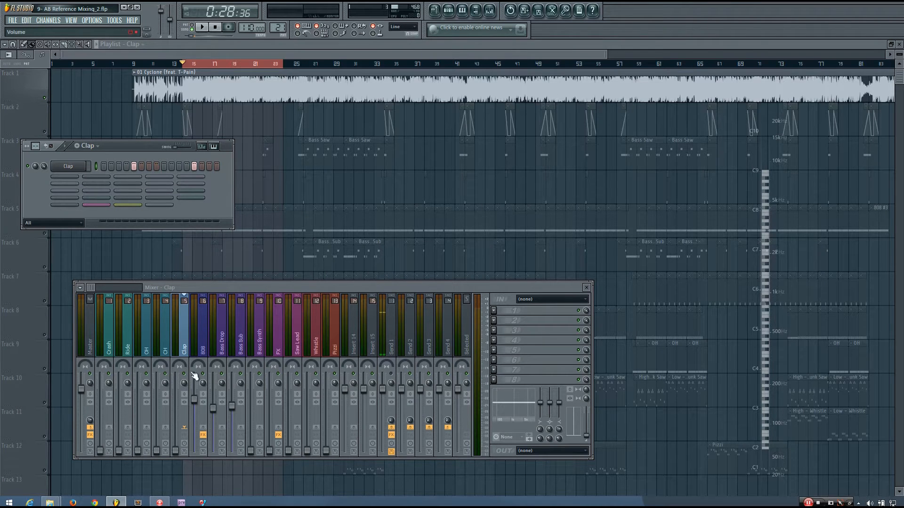
# Step: Raise the Clap track's fader to slightly below the Bass Drop fader's height and play the reference song for comparison
pyautogui.moveTo(178, 450); pyautogui.dragTo(176, 417)
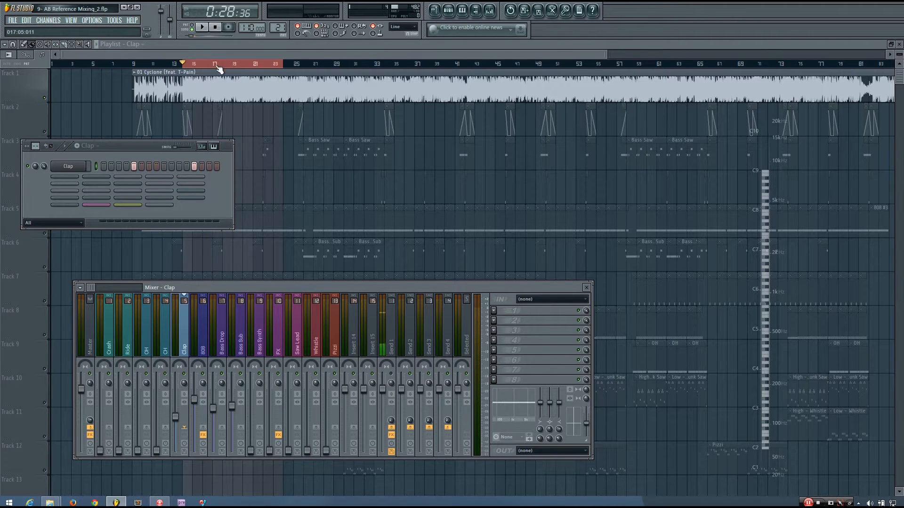
pyautogui.press('space')
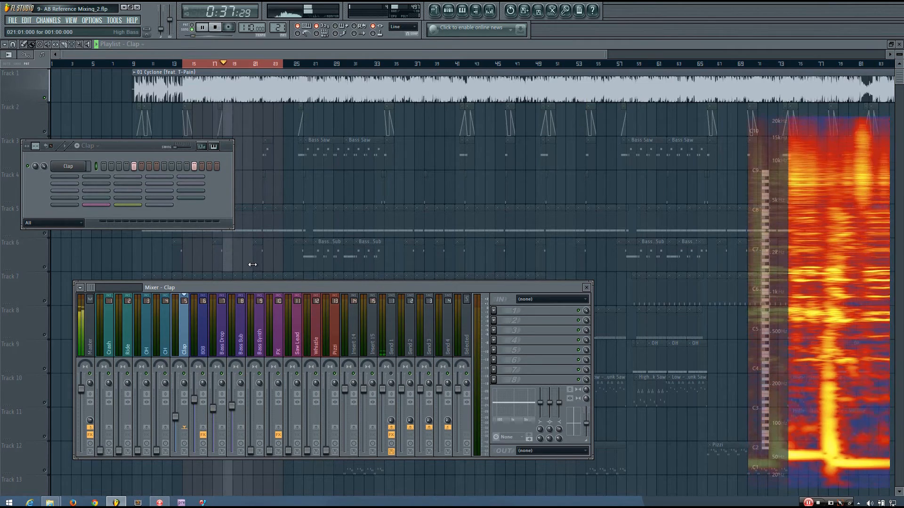
pyautogui.press('space')
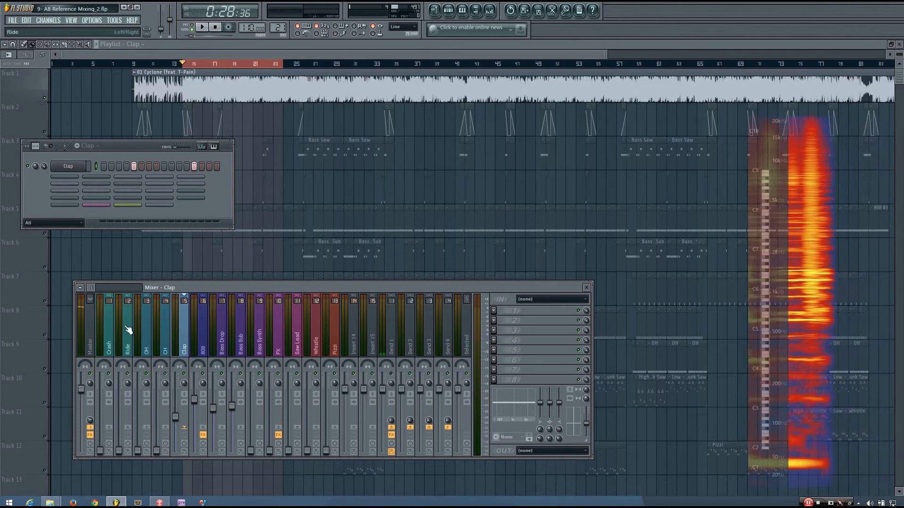
# Step: Examine the reference song's held spectrum in the Master track's SPAN analyzer during playback, and close the analyzer
pyautogui.click(89, 331)
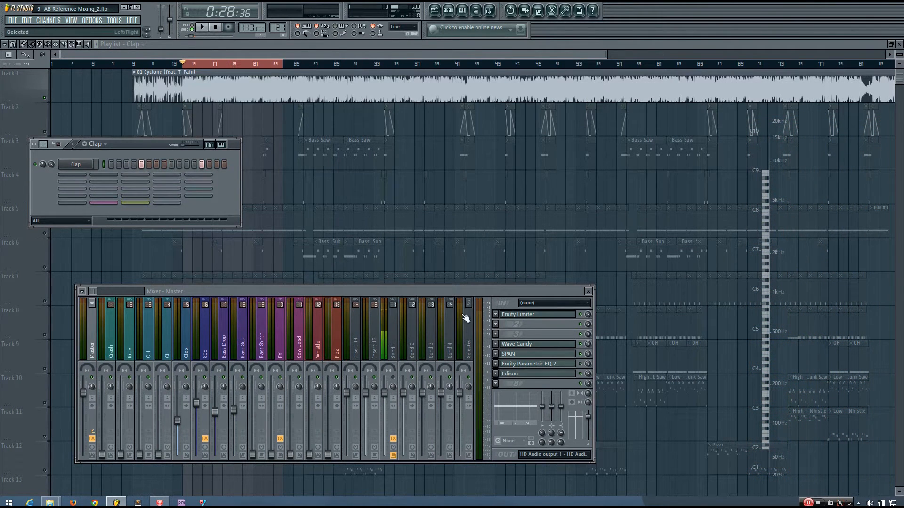
pyautogui.click(526, 354)
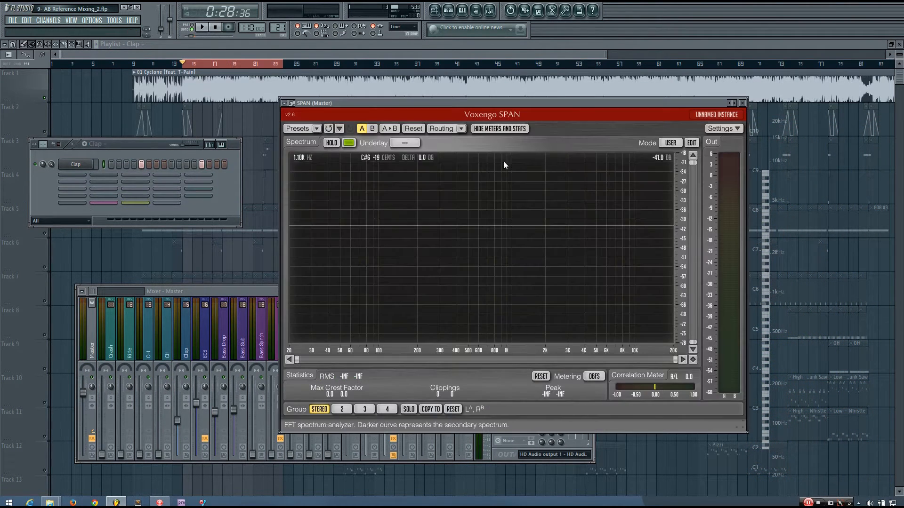
pyautogui.moveTo(520, 106); pyautogui.dragTo(482, 98)
pyautogui.press('space')
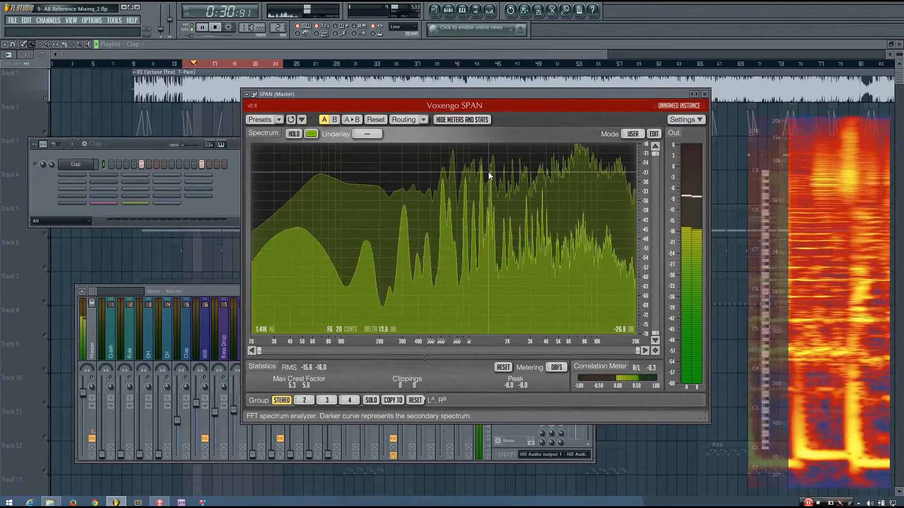
pyautogui.press('space')
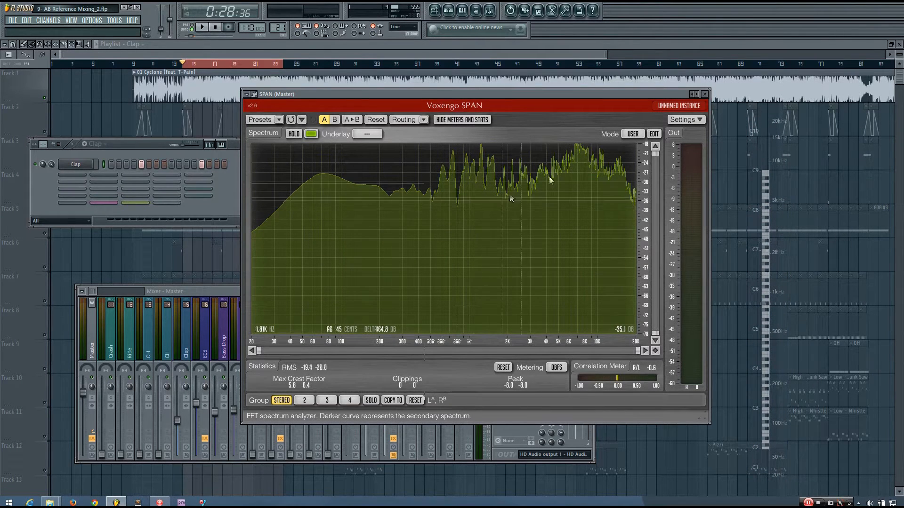
pyautogui.click(706, 95)
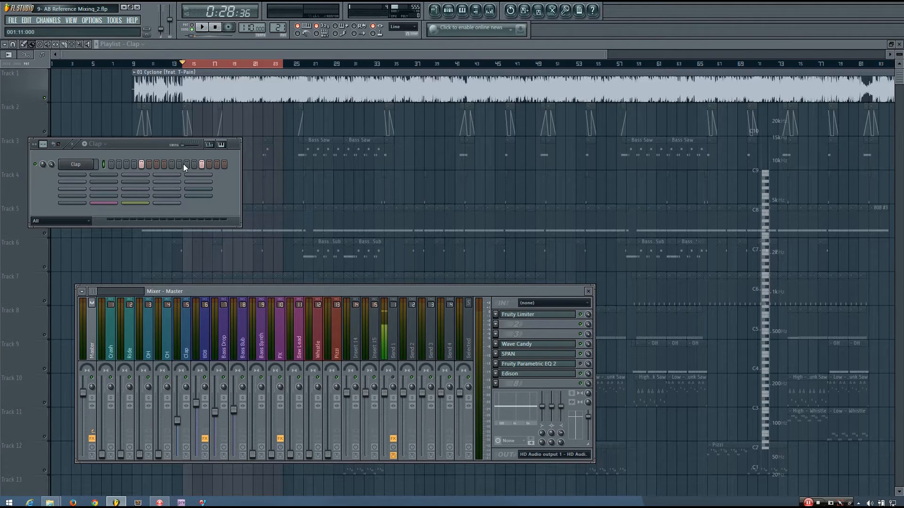
# Step: Compare the clap's spectrogram with the reference song's using the Master track's Wave Candy, and close its settings
pyautogui.moveTo(150, 150); pyautogui.dragTo(200, 170)
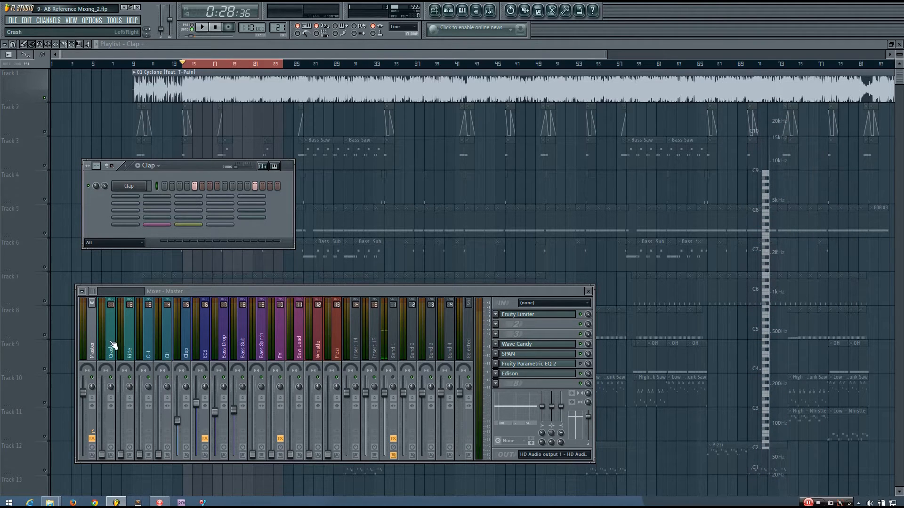
pyautogui.click(526, 348)
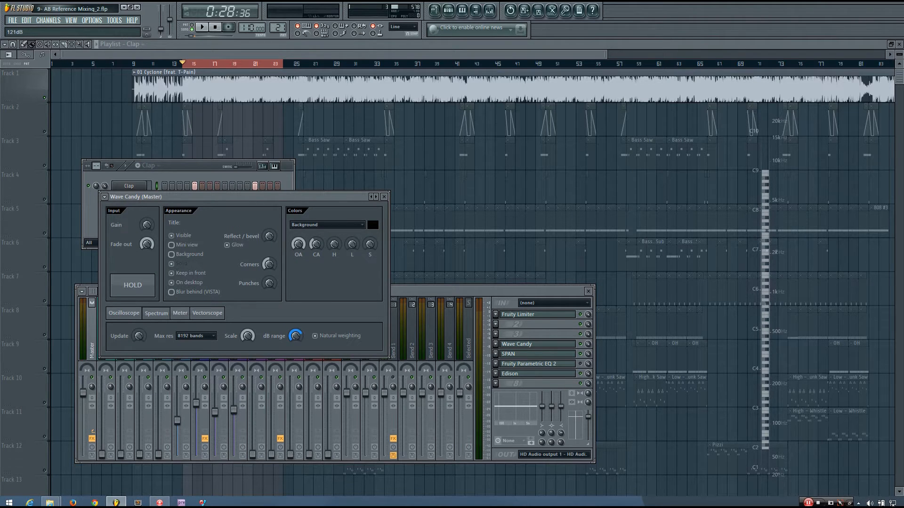
pyautogui.press('space')
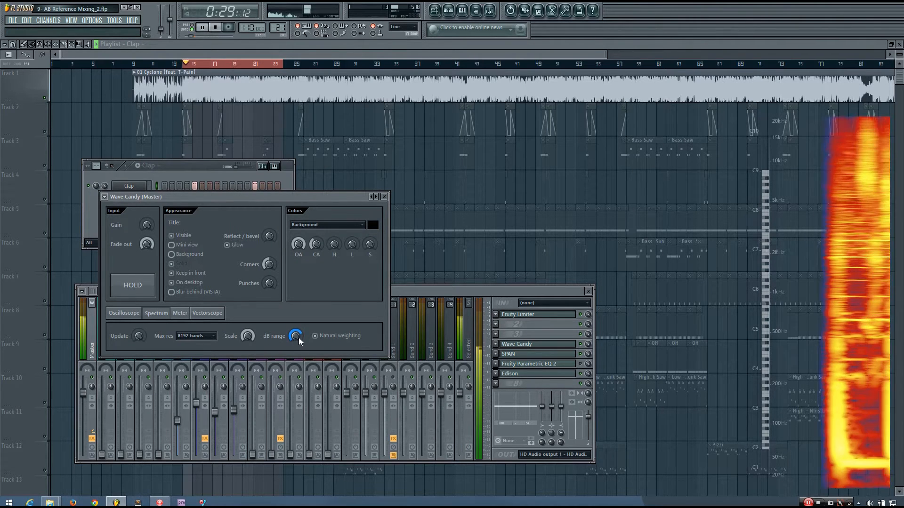
pyautogui.press('space')
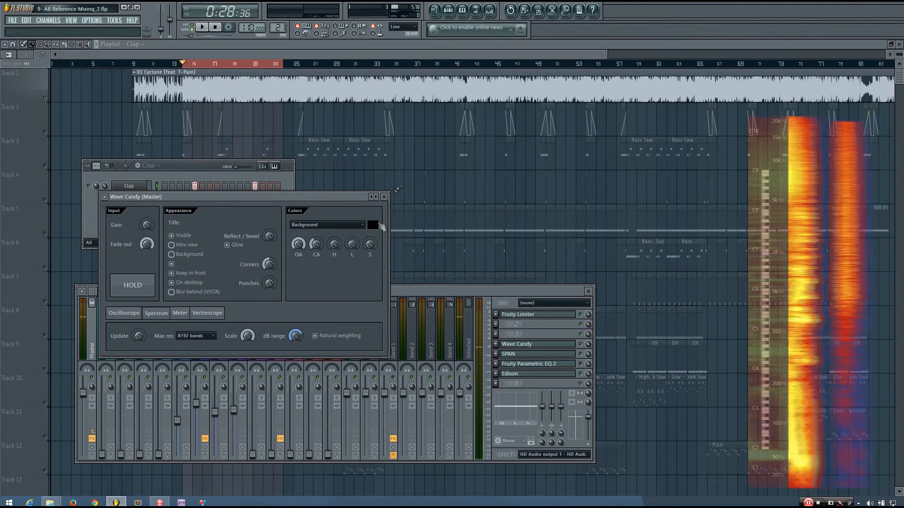
pyautogui.click(385, 197)
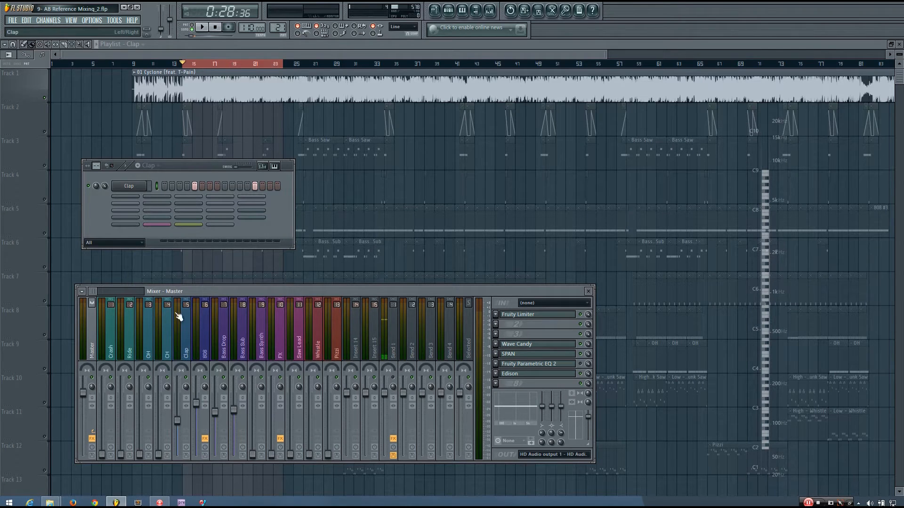
# Step: Raise the Clap track's fader to about the 808 fader's height, alternating clap hits with the reference song
pyautogui.click(188, 343)
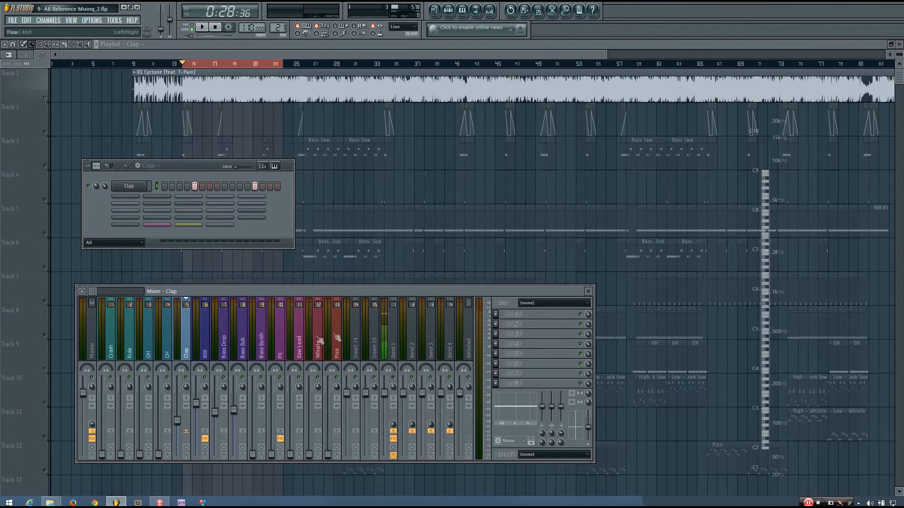
pyautogui.press('space')
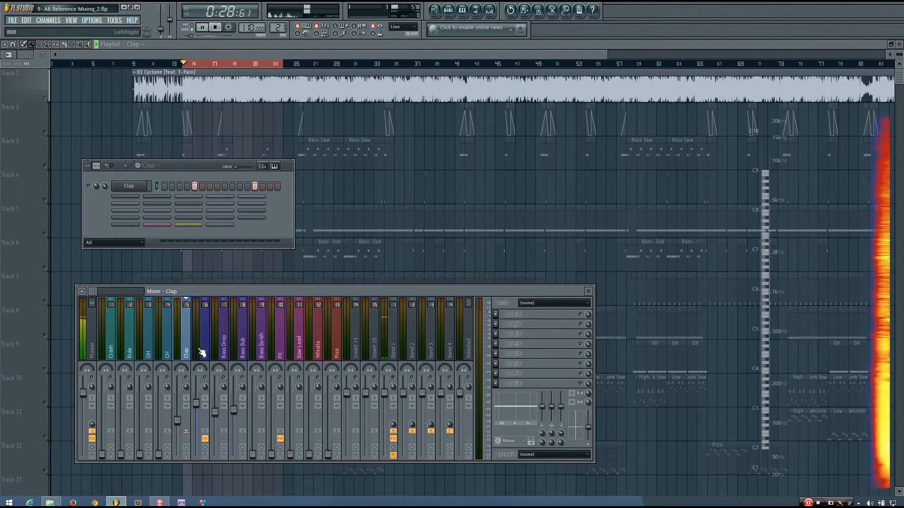
pyautogui.press('space')
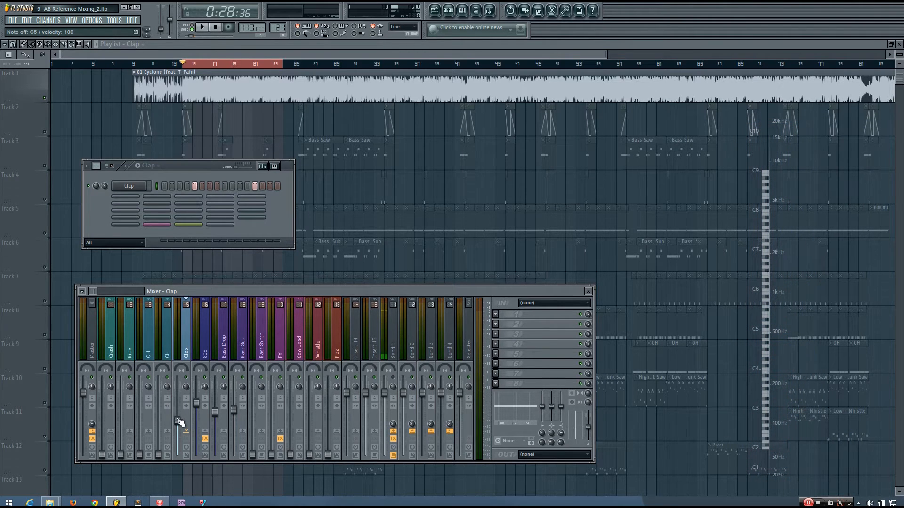
pyautogui.moveTo(178, 420); pyautogui.dragTo(177, 403)
pyautogui.press('q')
pyautogui.press('q')
pyautogui.press('space')
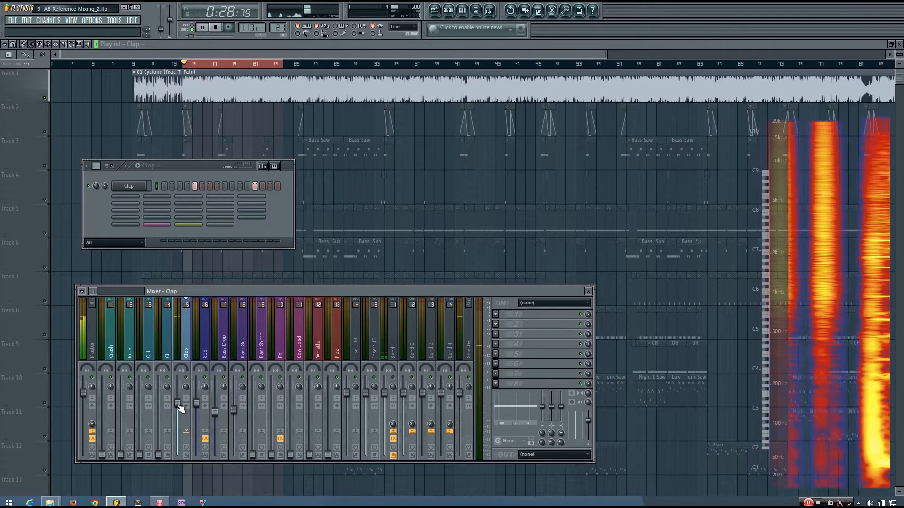
pyautogui.press('q')
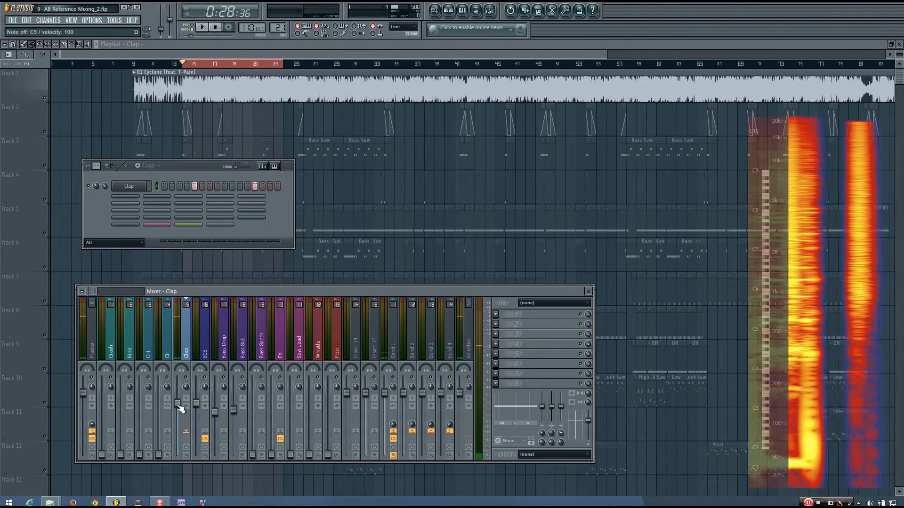
# Step: Raise the Clap fader slightly above the 808 fader's height while alternating clap hits with the reference song
pyautogui.press('space')
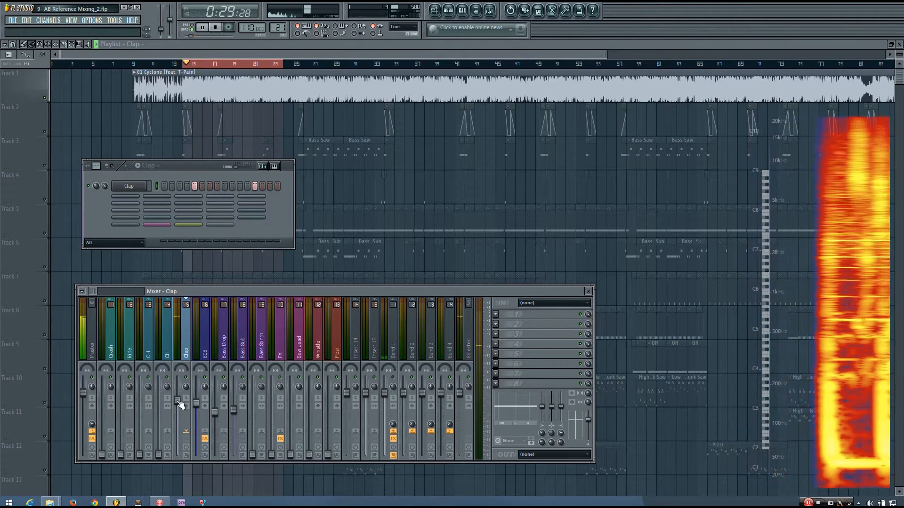
pyautogui.press('space')
pyautogui.press('q')
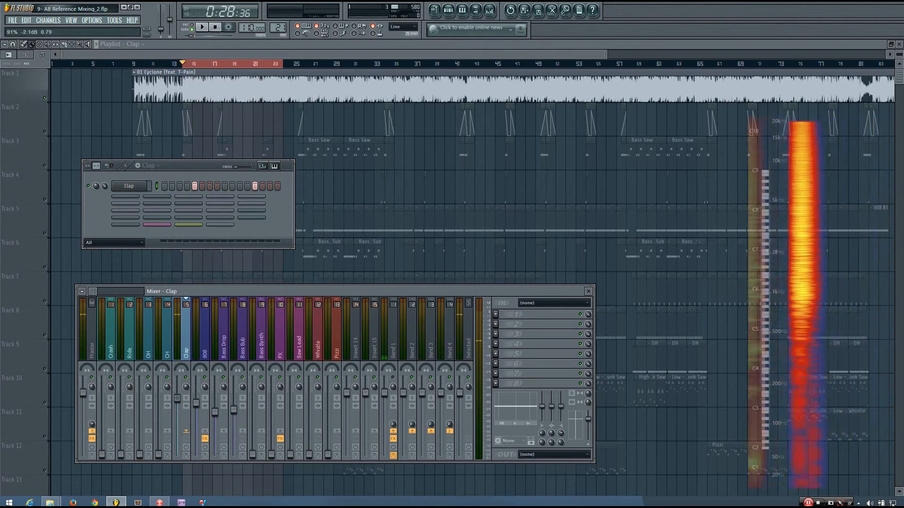
pyautogui.press('space')
pyautogui.press('space')
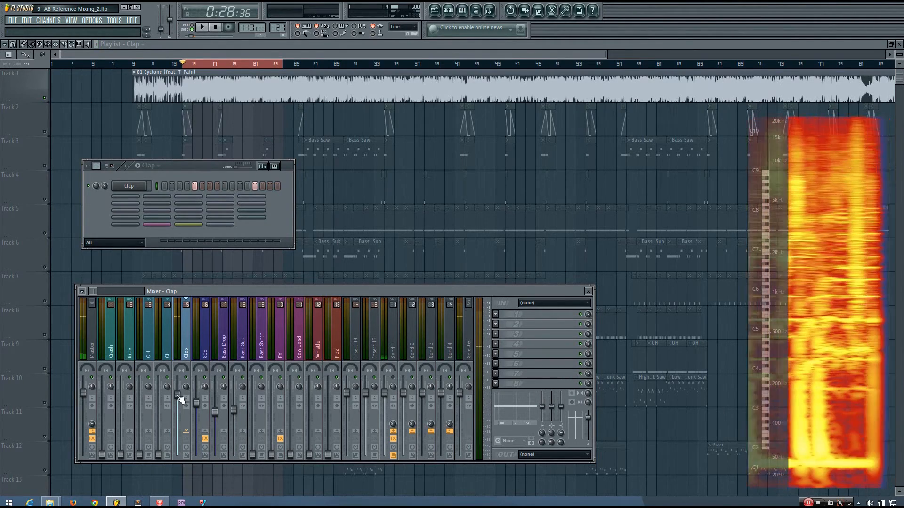
# Step: Lower the Clap fader a touch and repeatedly compare the clap hits with the reference song's clap
pyautogui.moveTo(177, 395); pyautogui.dragTo(178, 400)
pyautogui.press('space')
pyautogui.press('space')
pyautogui.press('space')
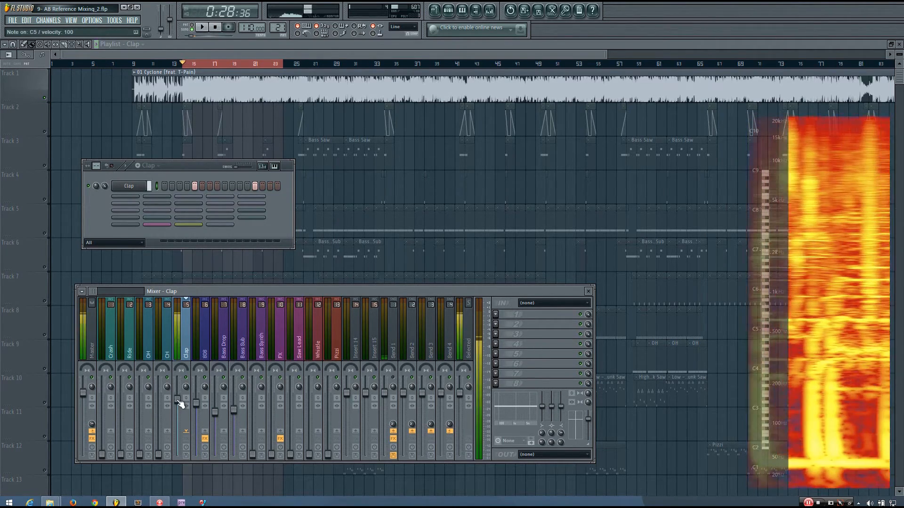
pyautogui.press('space')
pyautogui.press('space')
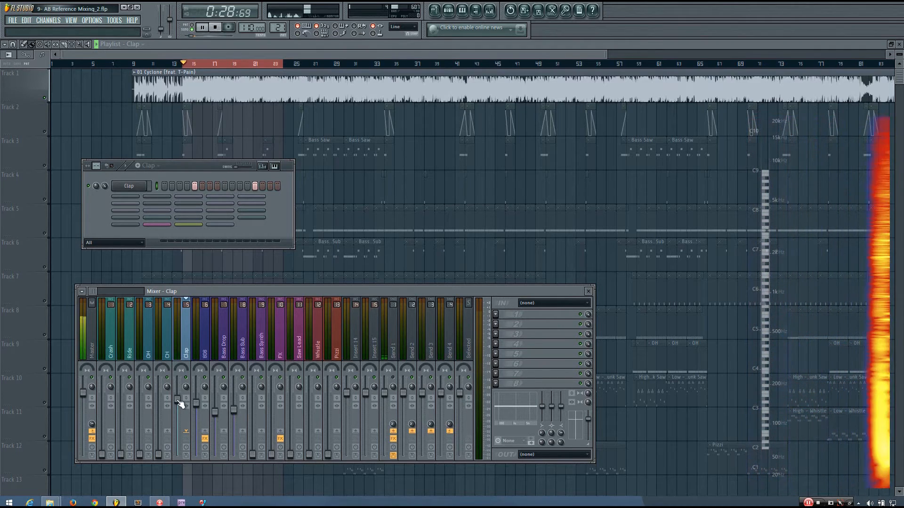
pyautogui.press('space')
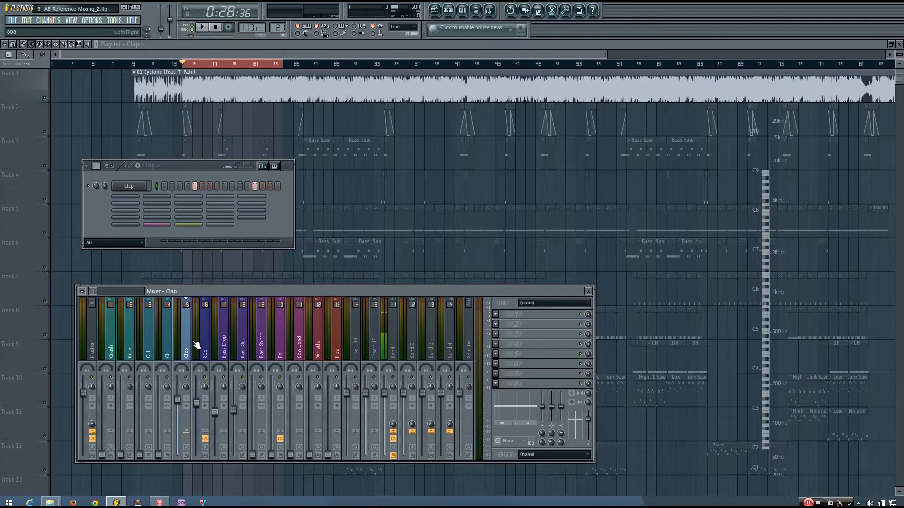
pyautogui.press('space')
pyautogui.press('space')
# Step: Add Fruity Parametric EQ 2 to the Clap track with a slight boost around 2.4 kHz and a slight high-frequency cut, checking its sound
pyautogui.click(498, 315)
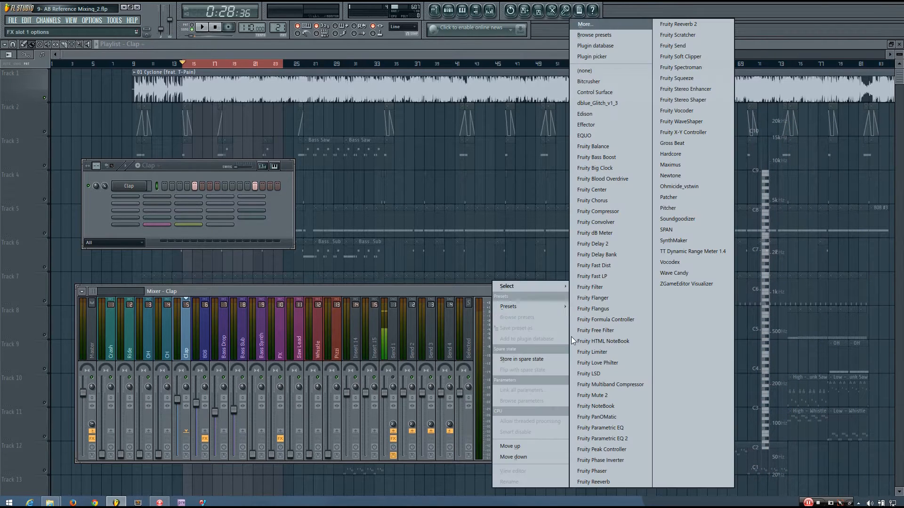
pyautogui.click(637, 439)
pyautogui.moveTo(157, 181)
pyautogui.mouseDown()
pyautogui.moveTo(180, 185)
pyautogui.moveTo(141, 179)
pyautogui.moveTo(151, 178)
pyautogui.mouseUp()
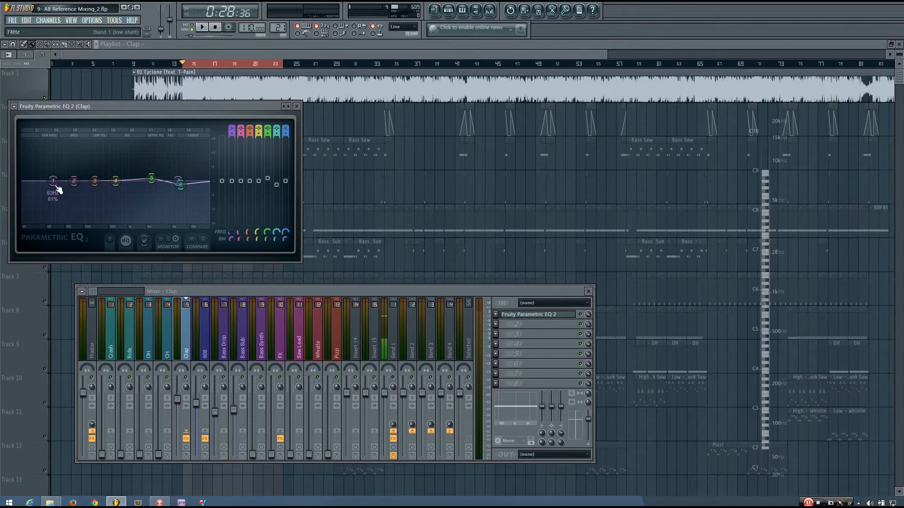
pyautogui.press('space')
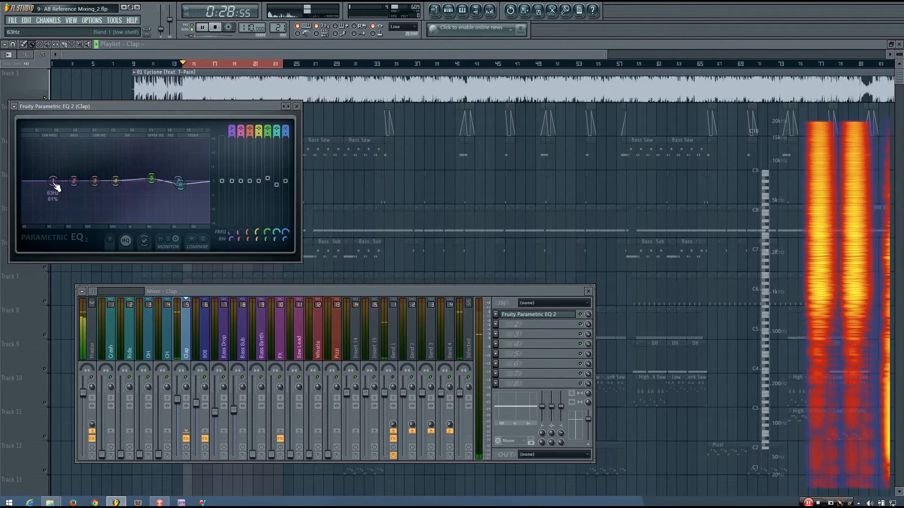
pyautogui.press('space')
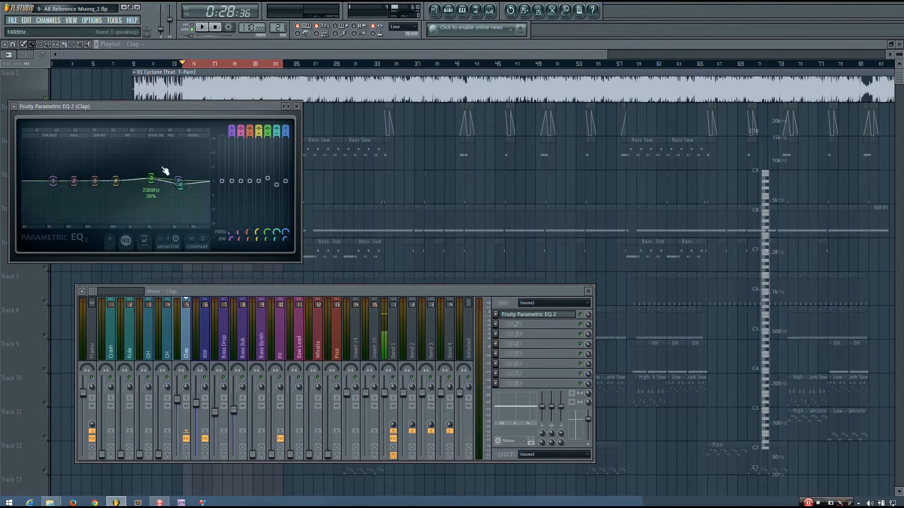
pyautogui.click(298, 106)
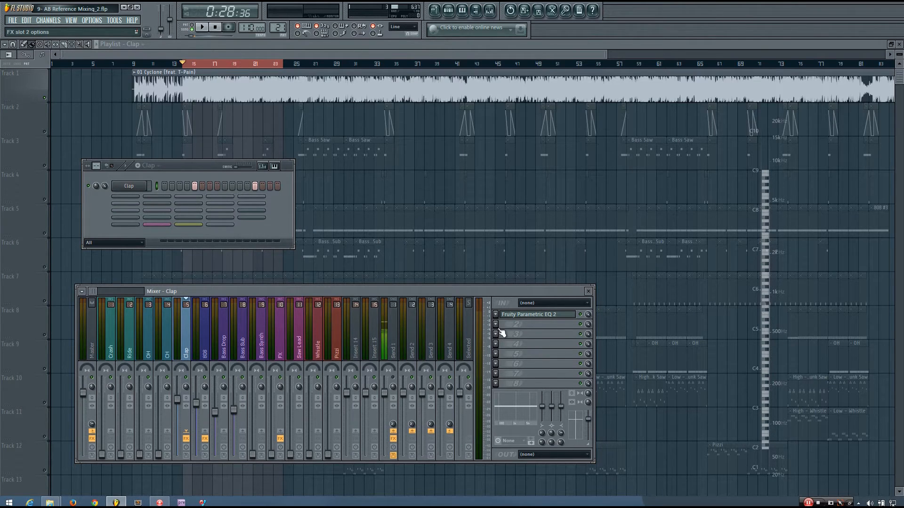
# Step: Set the Clap fader to about -2.1 dB while alternating clap hits with the reference song
pyautogui.press('space')
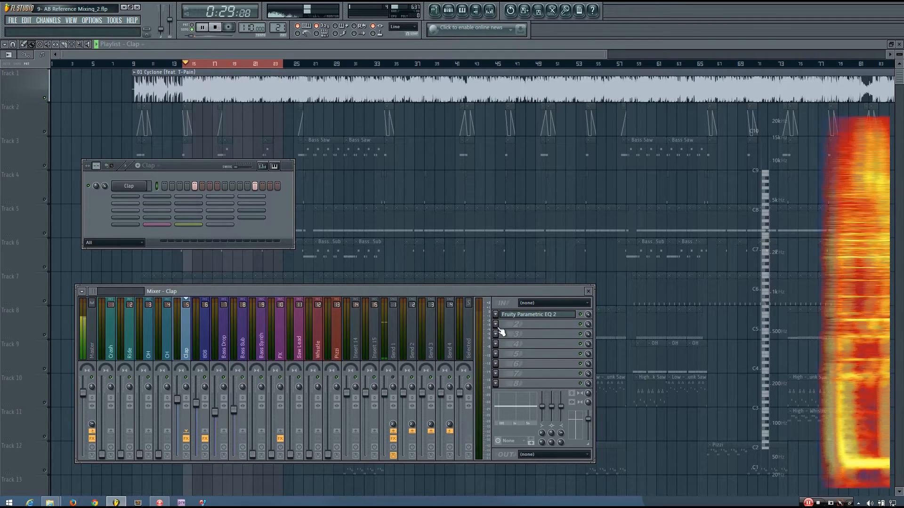
pyautogui.press('space')
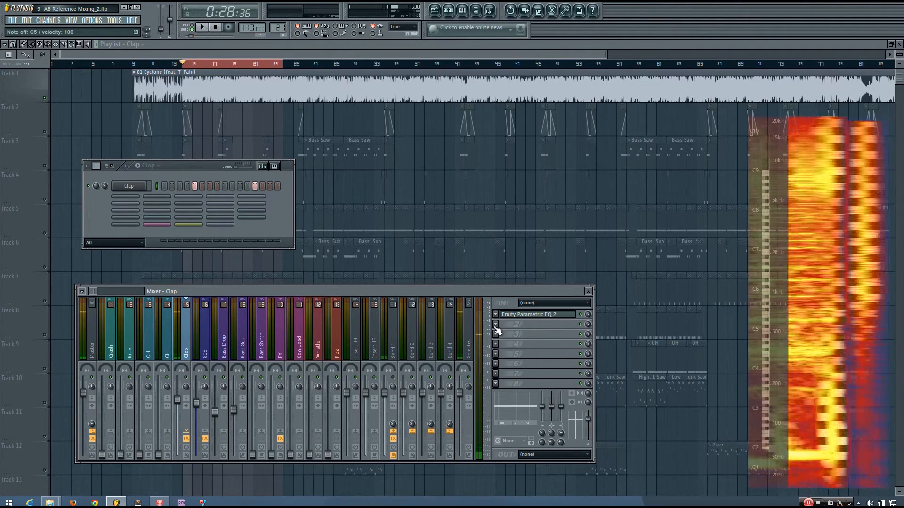
pyautogui.press('space')
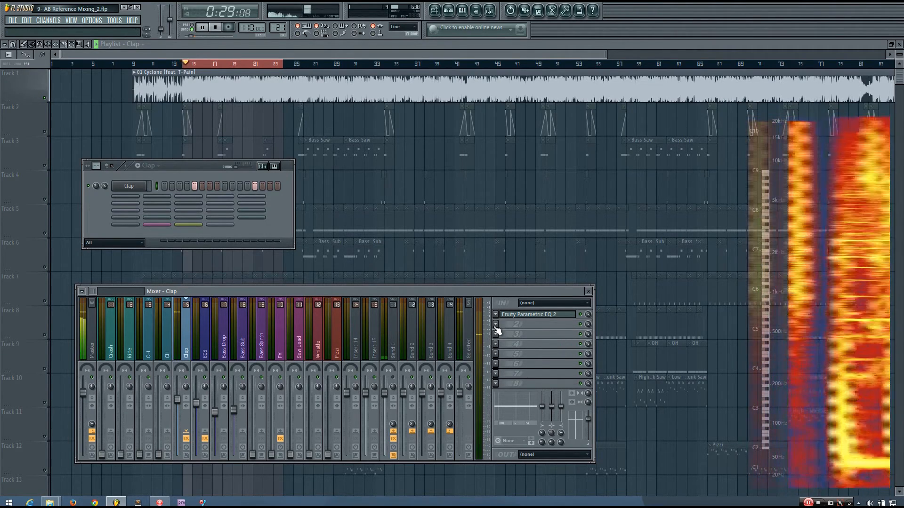
pyautogui.press('space')
pyautogui.press('q')
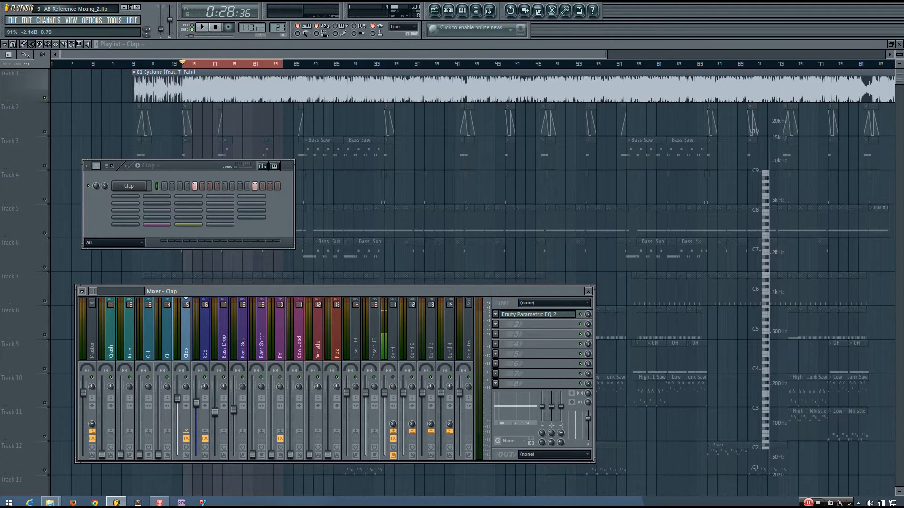
pyautogui.press('space')
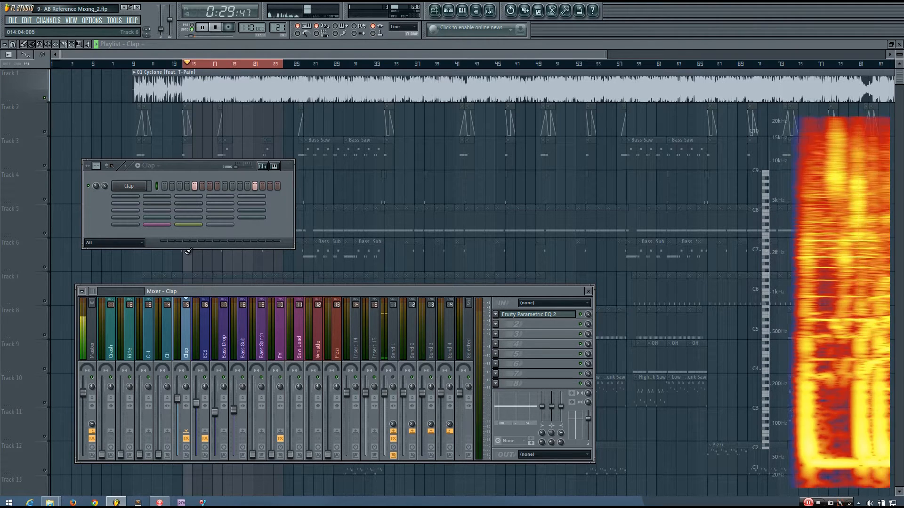
pyautogui.press('space')
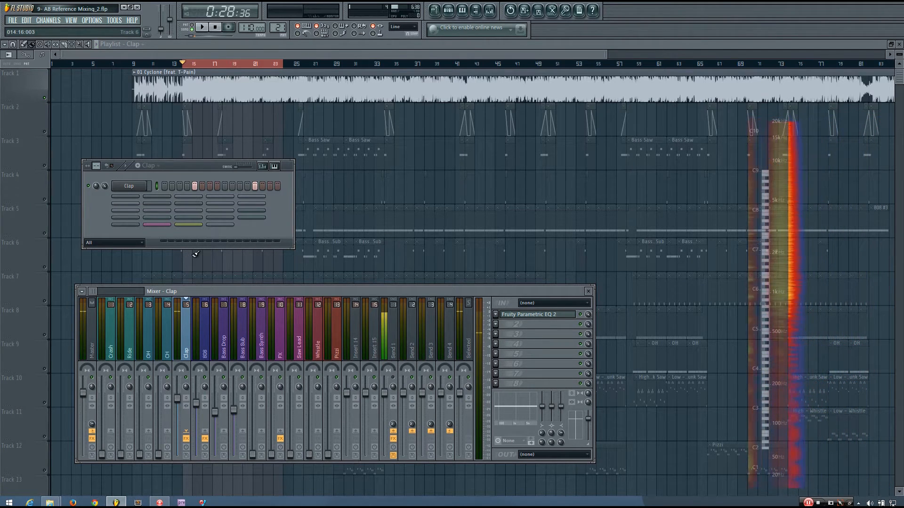
pyautogui.press('space')
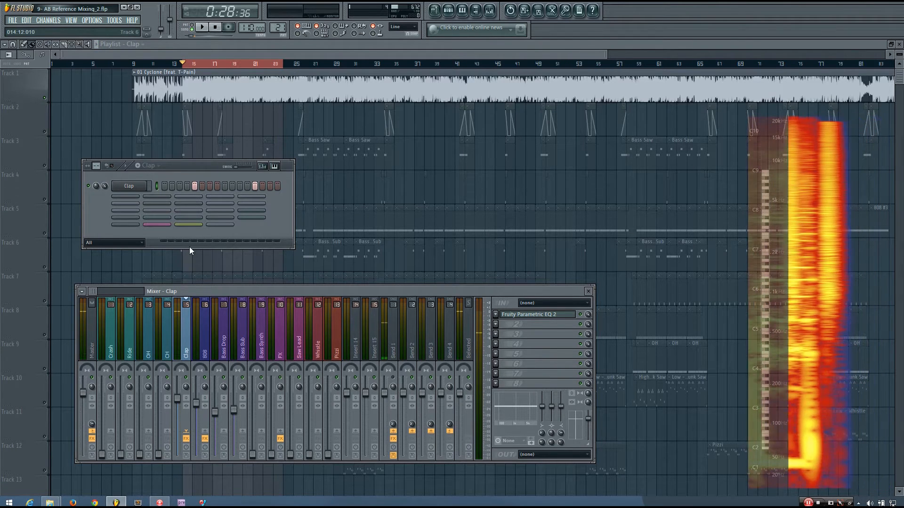
pyautogui.press('space')
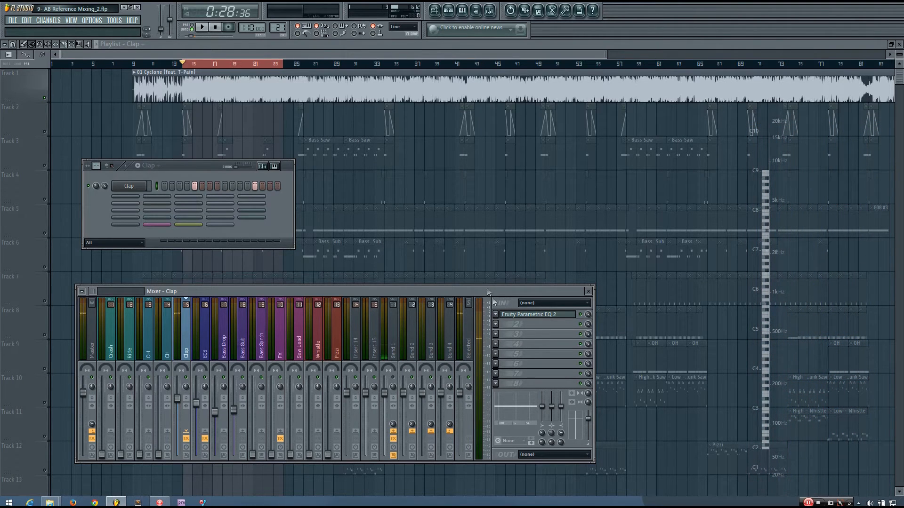
# Step: Review the Clap track's Parametric EQ 2 curve, close it, and shift the mixer window slightly
pyautogui.click(506, 319)
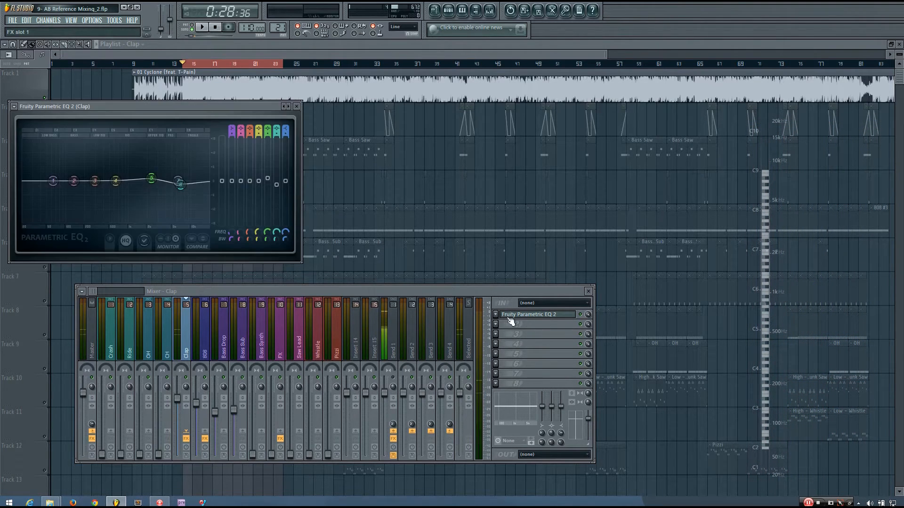
pyautogui.click(550, 317)
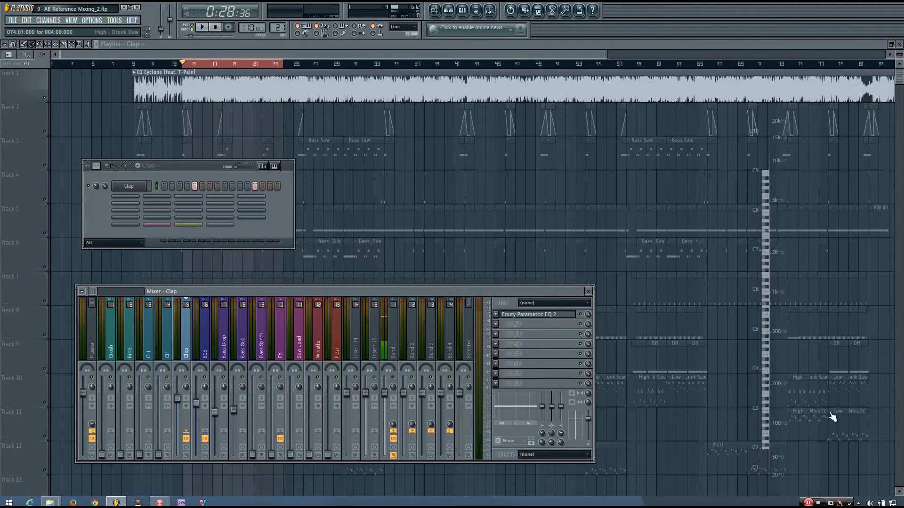
pyautogui.moveTo(507, 294); pyautogui.dragTo(518, 287)
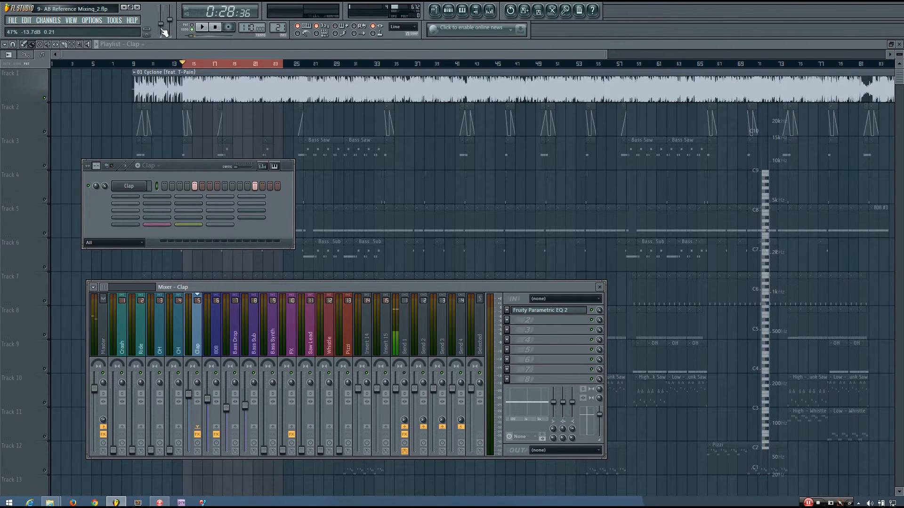
# Step: Play the reference song's looped section several times to judge its hi-hats, selecting the CH mixer track
pyautogui.press('space')
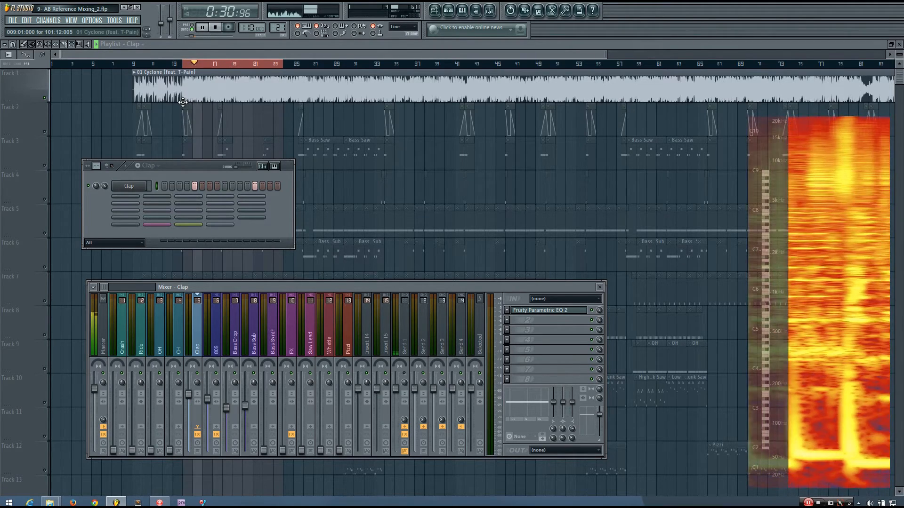
pyautogui.press('space')
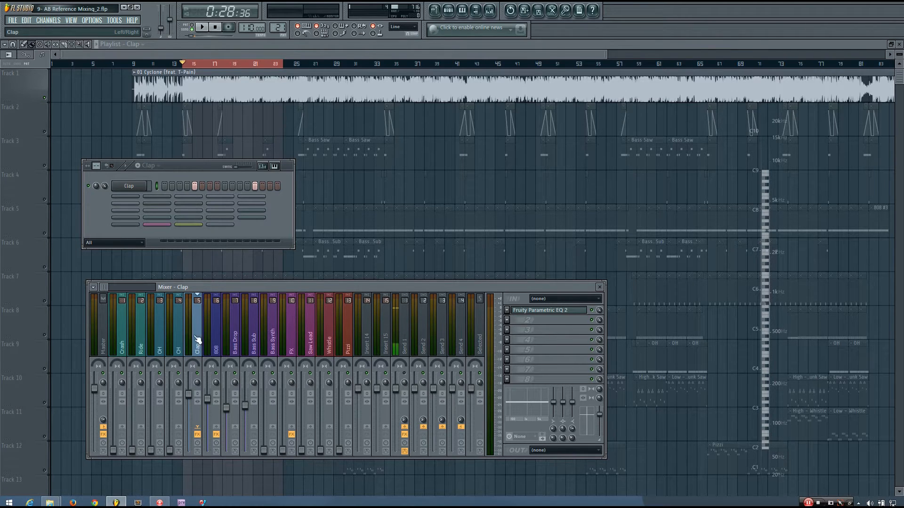
pyautogui.click(182, 341)
pyautogui.press('space')
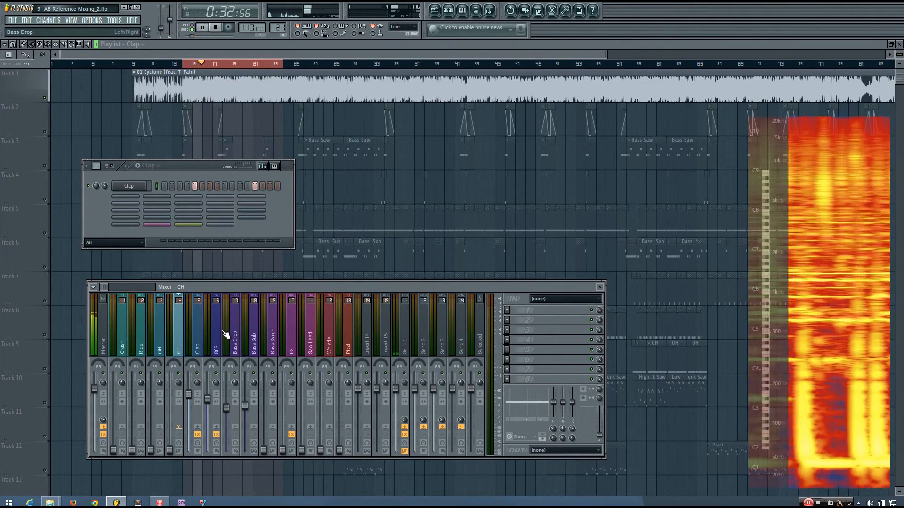
pyautogui.press('space')
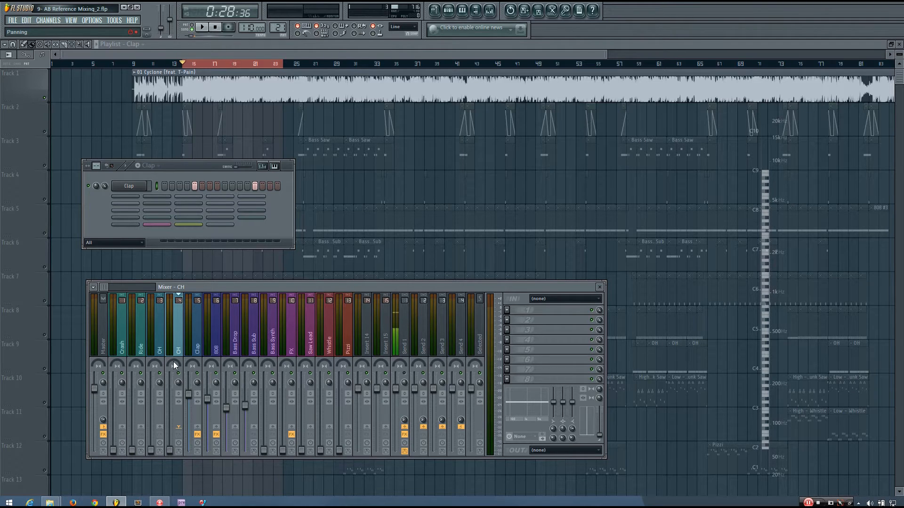
pyautogui.press('space')
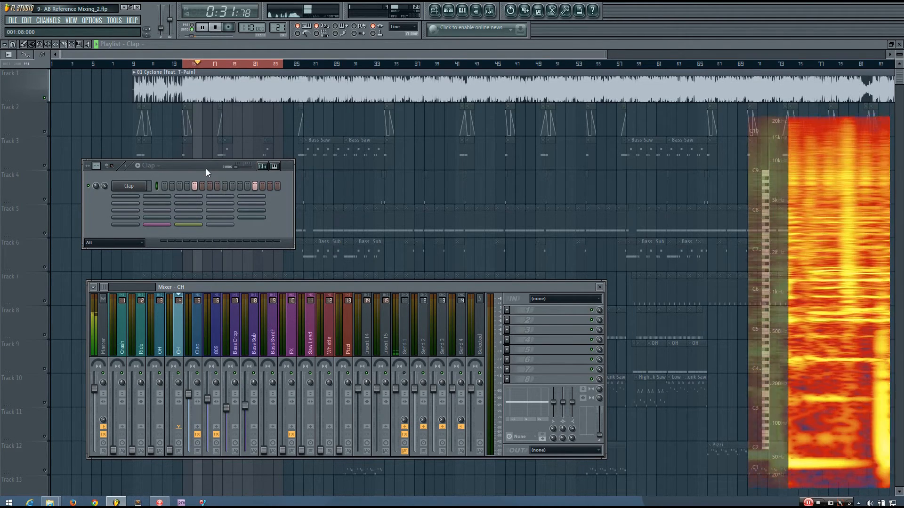
pyautogui.press('space')
# Step: Select the Hat pattern, play it in pattern mode, and raise the CH track's fader to 0.0 dB
pyautogui.scroll(1, 277, 27)
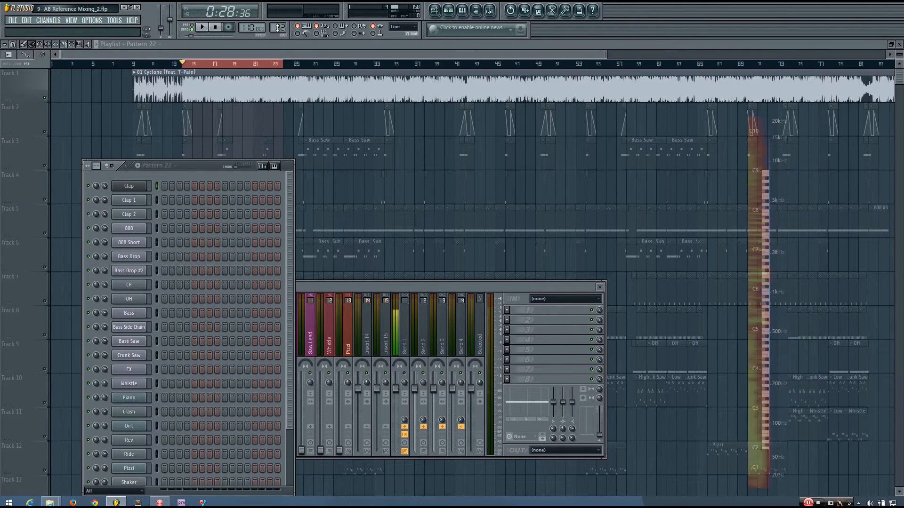
pyautogui.scroll(1, 277, 27)
pyautogui.press('space')
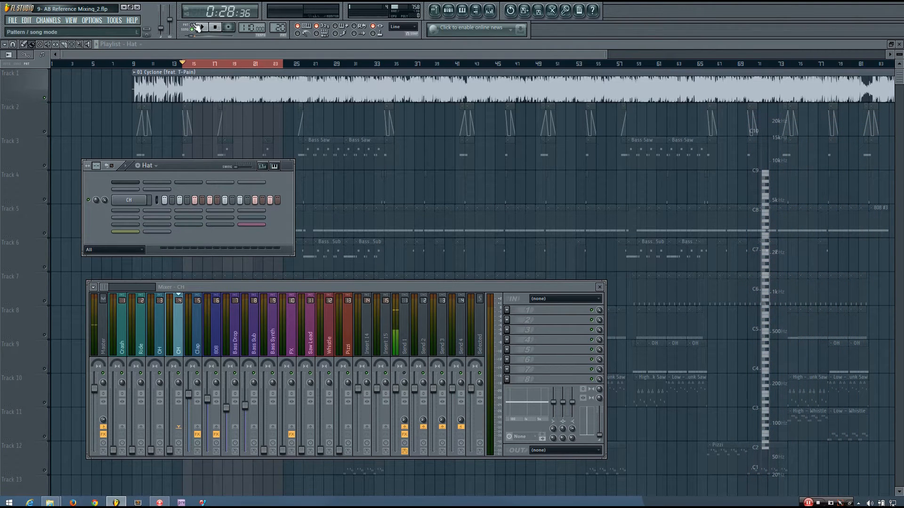
pyautogui.moveTo(171, 450); pyautogui.dragTo(170, 418)
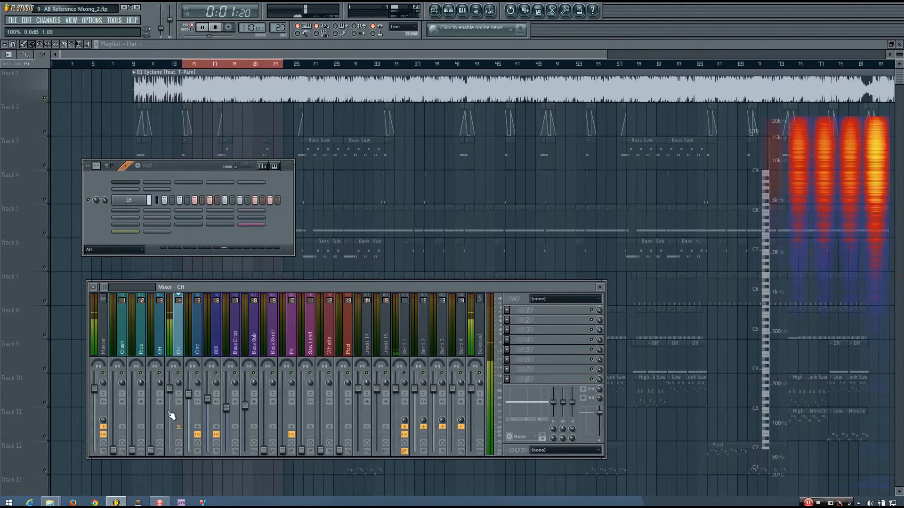
pyautogui.press('space')
# Step: Pan the CH track to about 48% right, alternating the Hat pattern with the reference song
pyautogui.moveTo(173, 364); pyautogui.dragTo(173, 357)
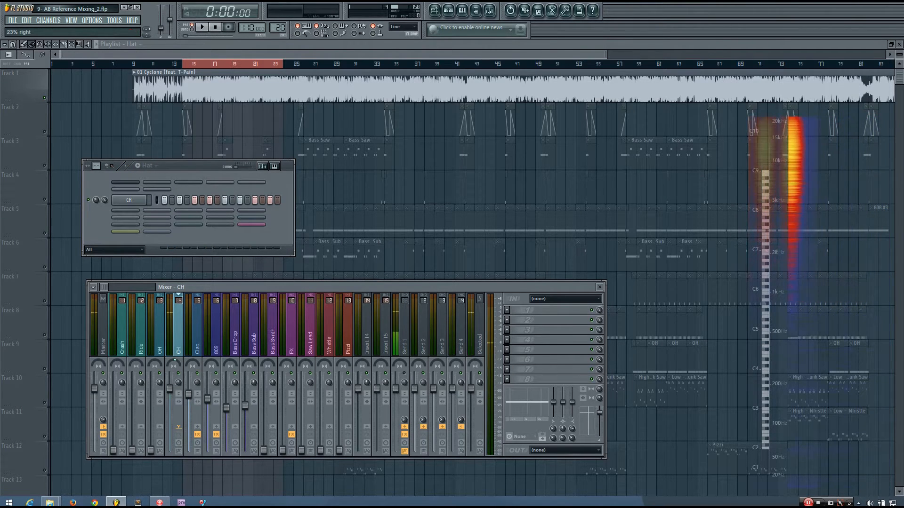
pyautogui.press('space')
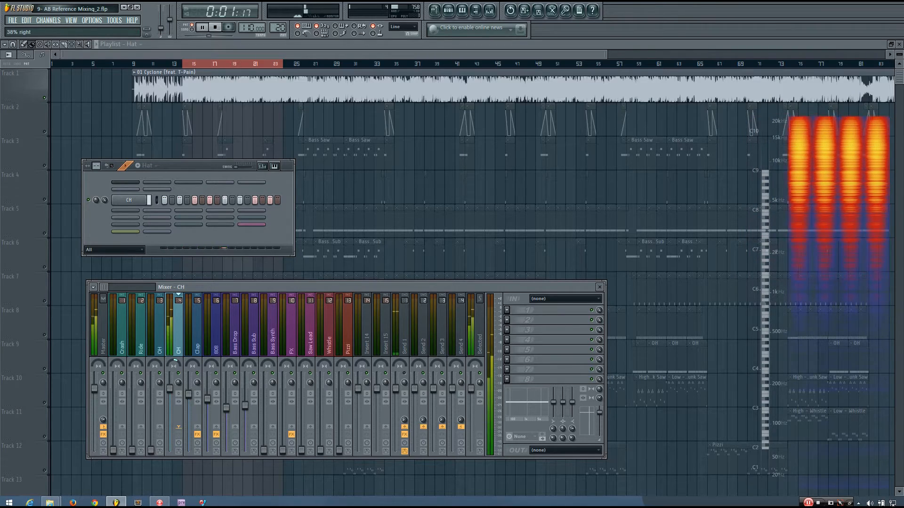
pyautogui.click(192, 29)
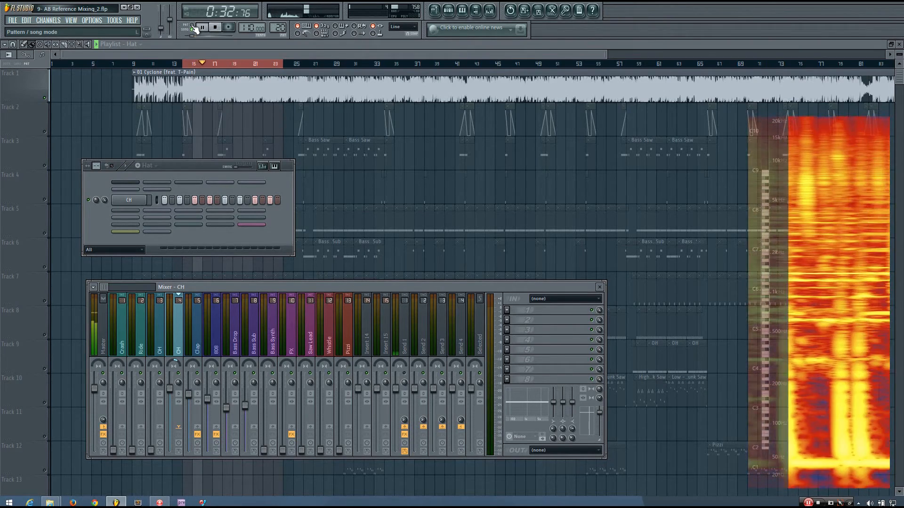
pyautogui.click(193, 27)
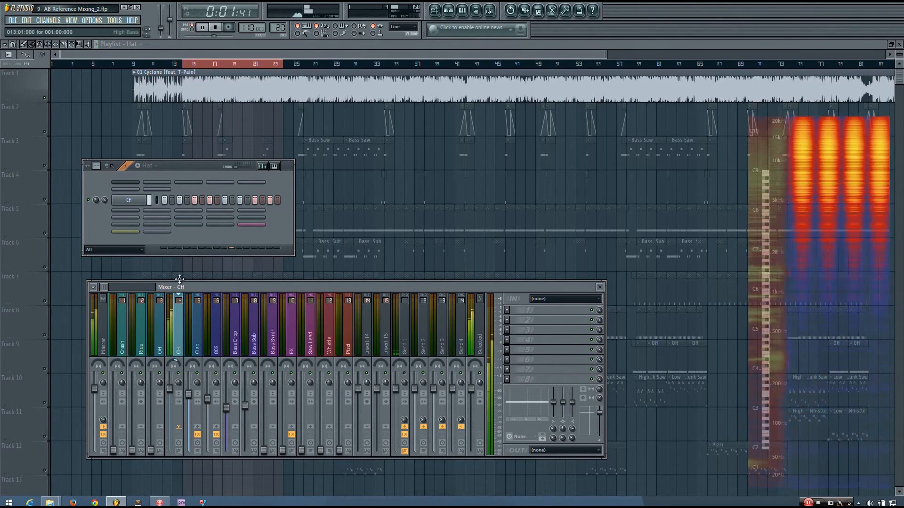
pyautogui.press('space')
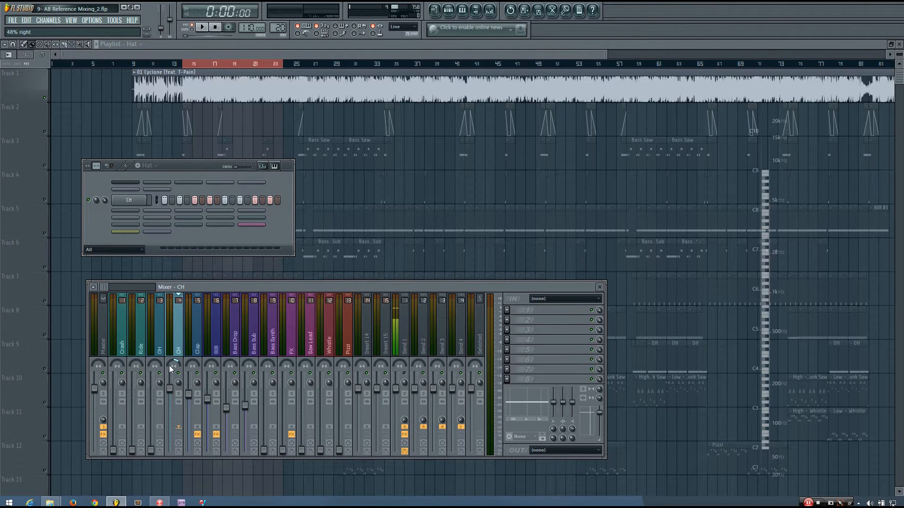
pyautogui.click(199, 28)
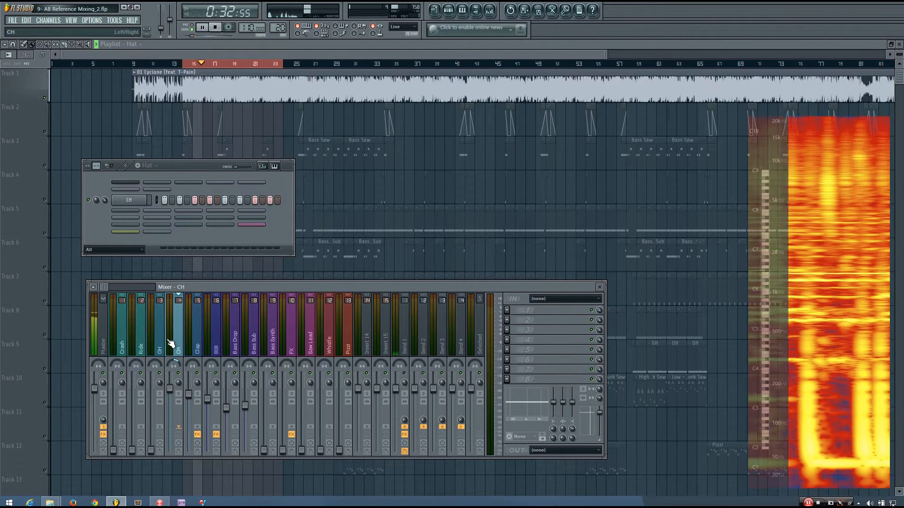
pyautogui.press('space')
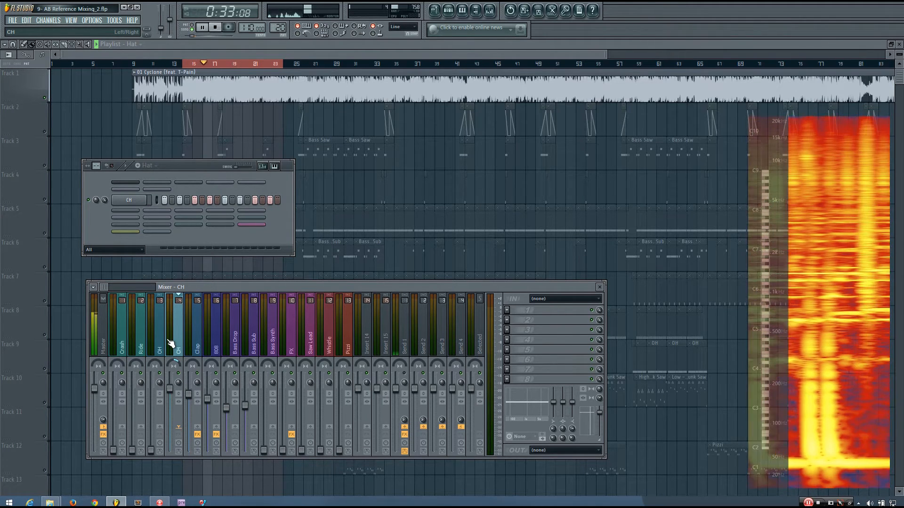
# Step: Pan the OH track to the left opposite the closed hat, and set the CH track's panning to about 51% right
pyautogui.click(160, 346)
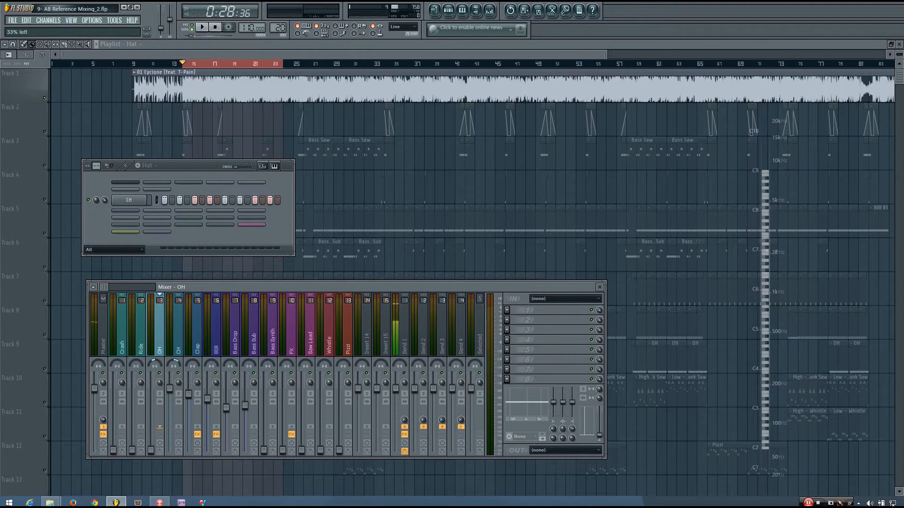
pyautogui.click(173, 366)
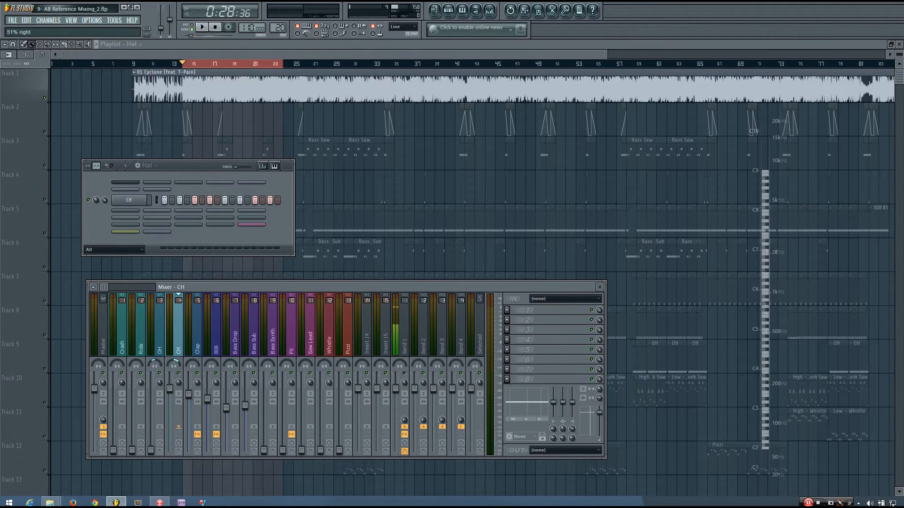
pyautogui.click(158, 366)
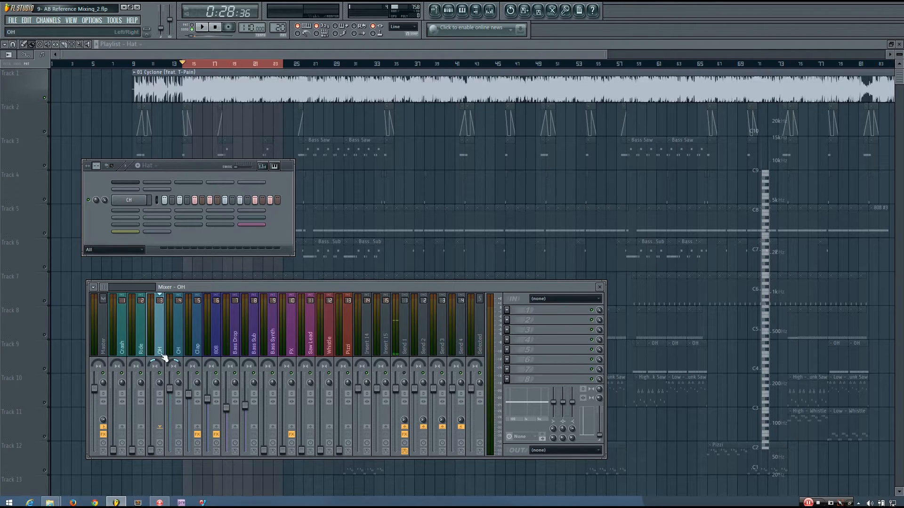
pyautogui.click(178, 342)
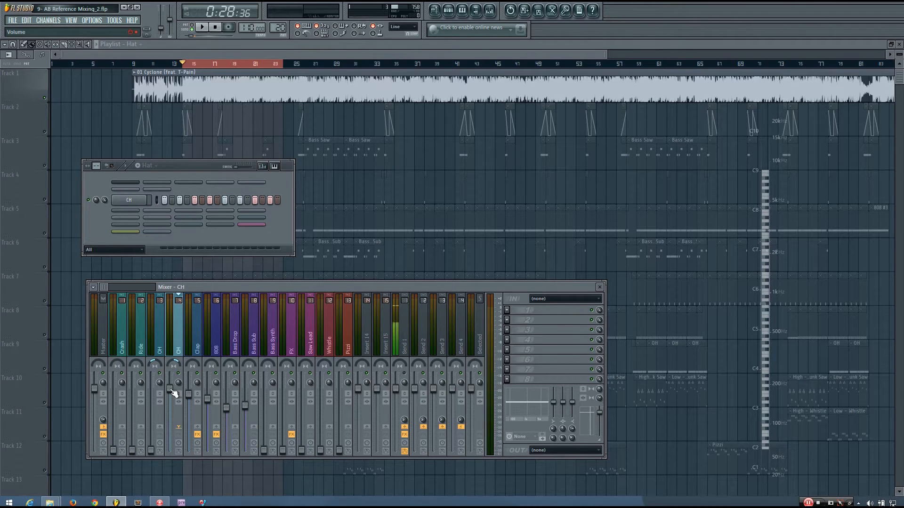
# Step: Lower the CH track's fader in two small moves to slightly below 0 dB, alternating the closed hat with the reference song
pyautogui.press('space')
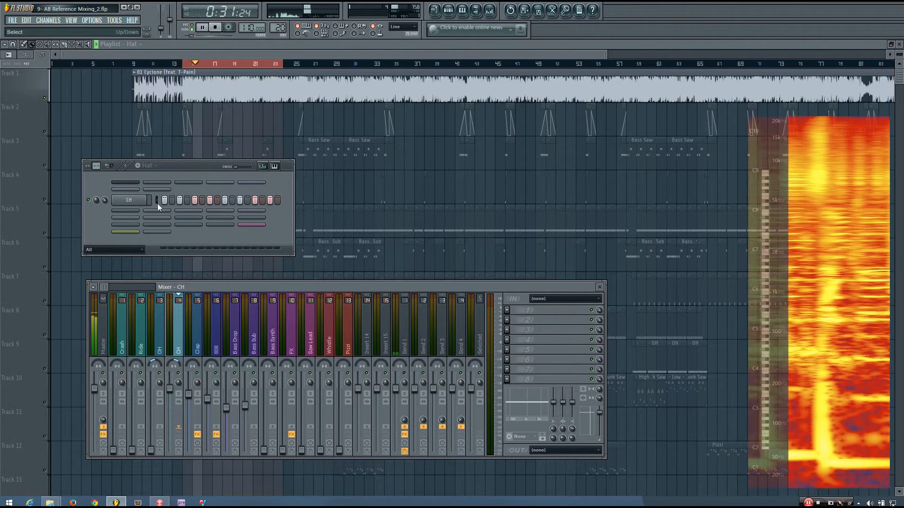
pyautogui.press('space')
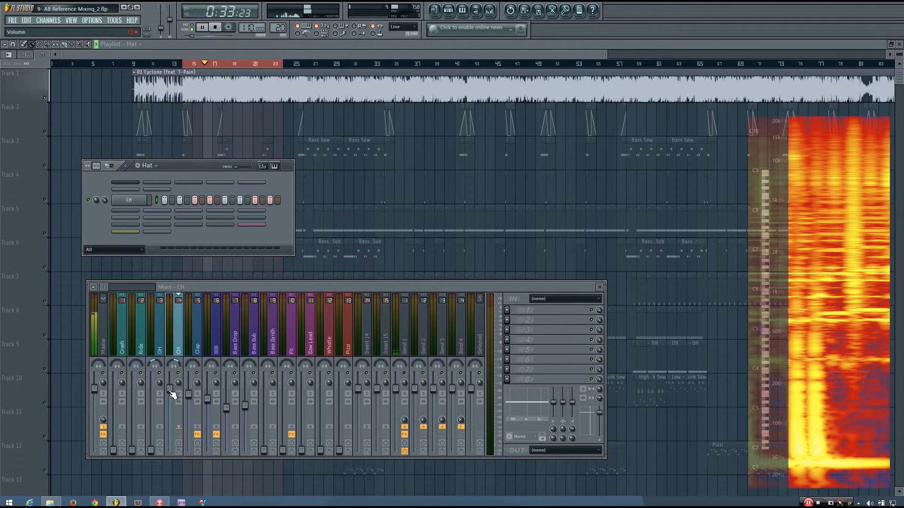
pyautogui.moveTo(169, 389); pyautogui.dragTo(170, 394)
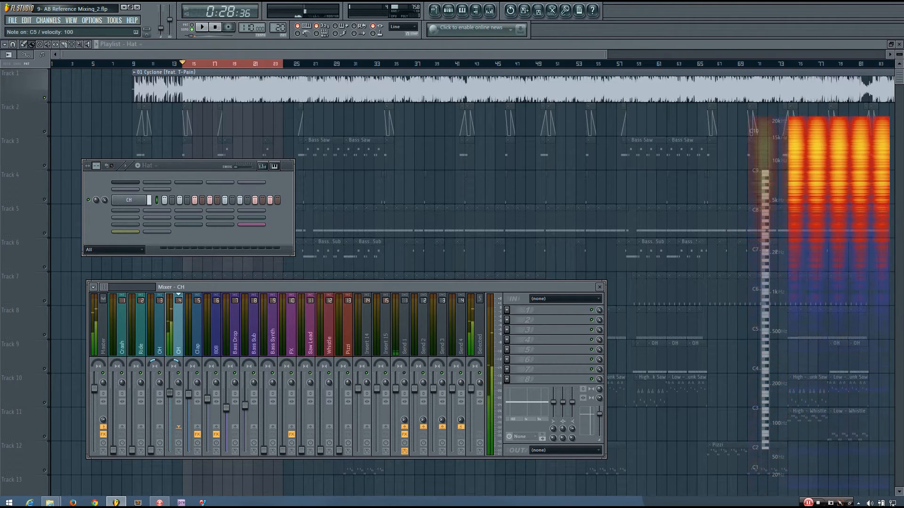
pyautogui.press('space')
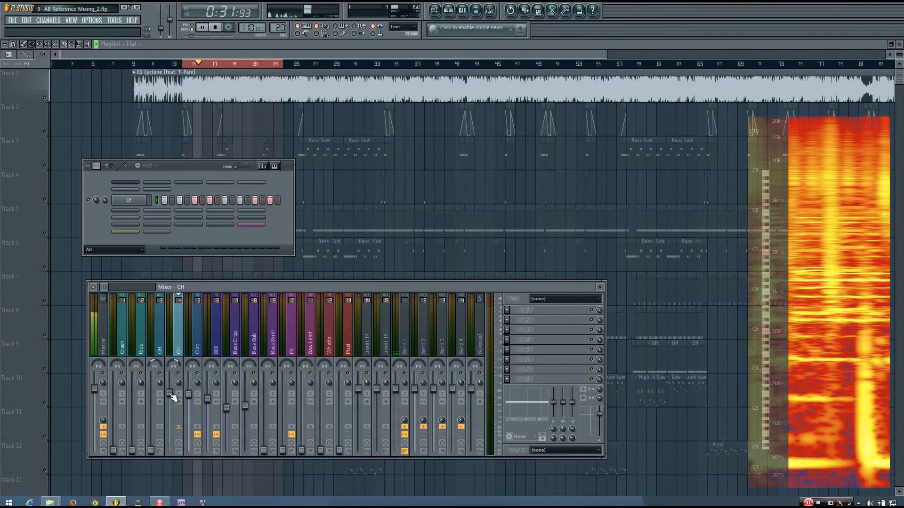
pyautogui.press('space')
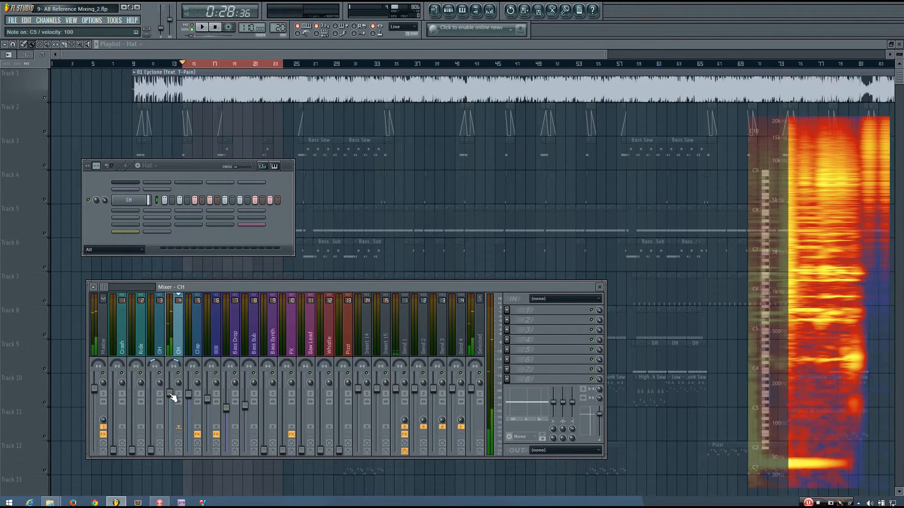
pyautogui.moveTo(170, 394); pyautogui.dragTo(170, 397)
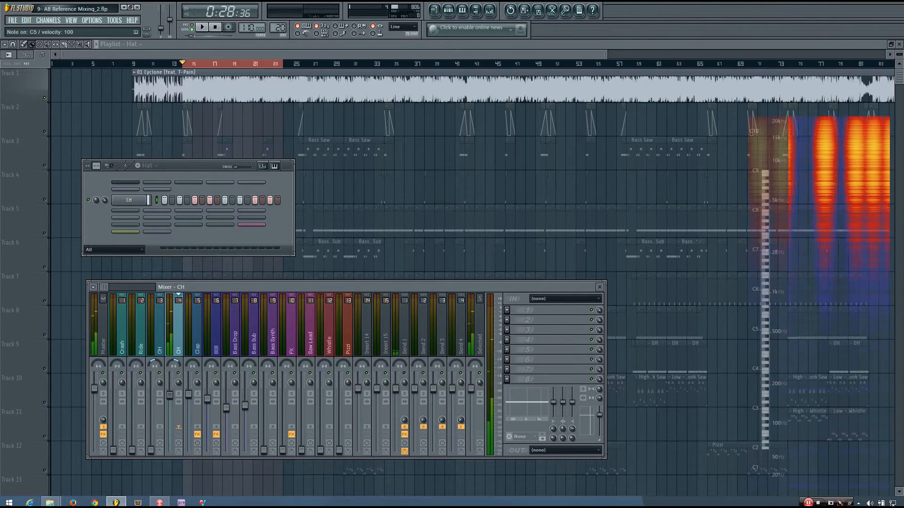
pyautogui.press('space')
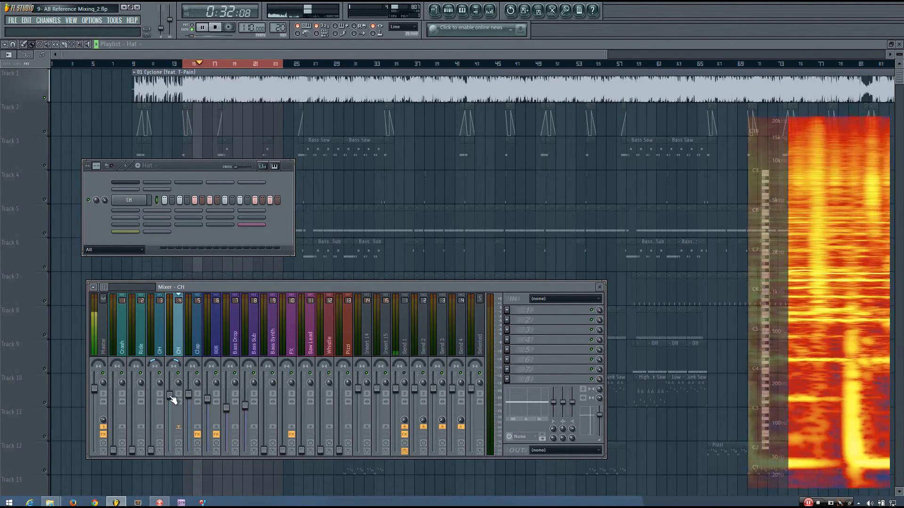
# Step: Alternate between playing the soloed reference track and auditioning the CH sample to compare the closed hat's level
pyautogui.press('space')
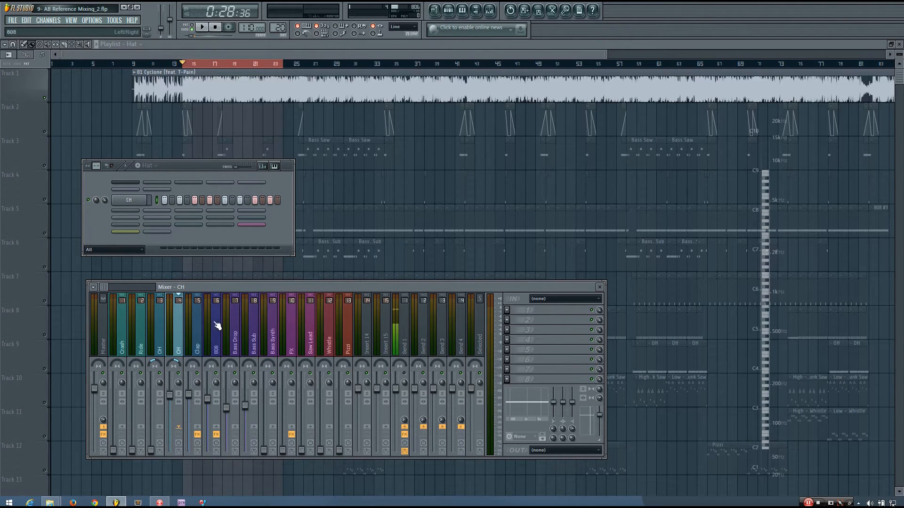
pyautogui.press('space')
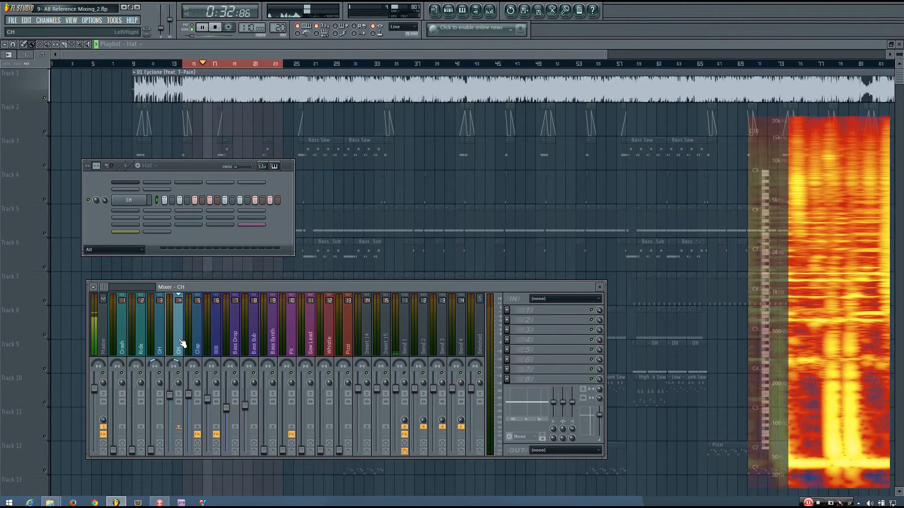
pyautogui.press('space')
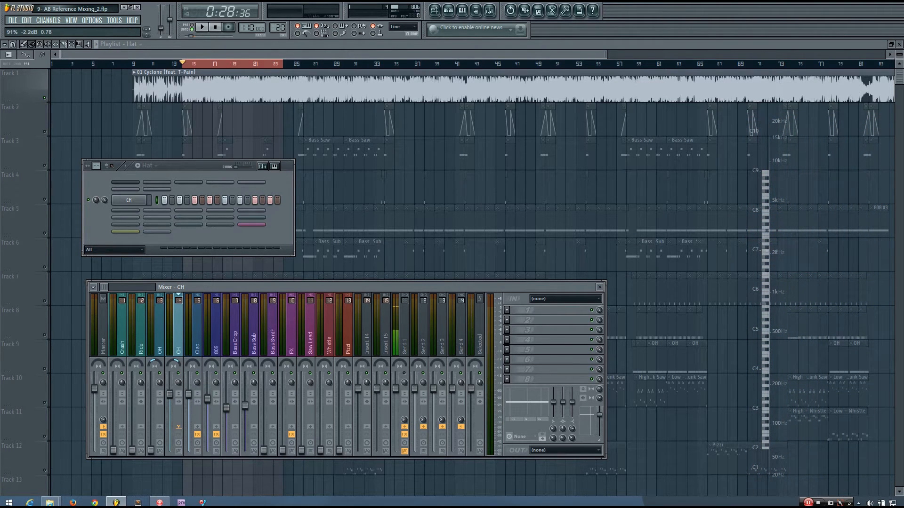
pyautogui.press('space')
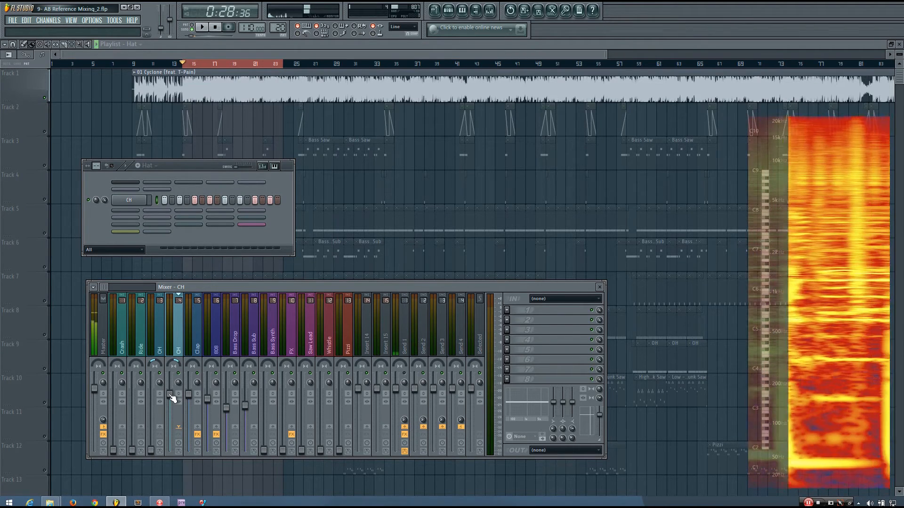
pyautogui.press('space')
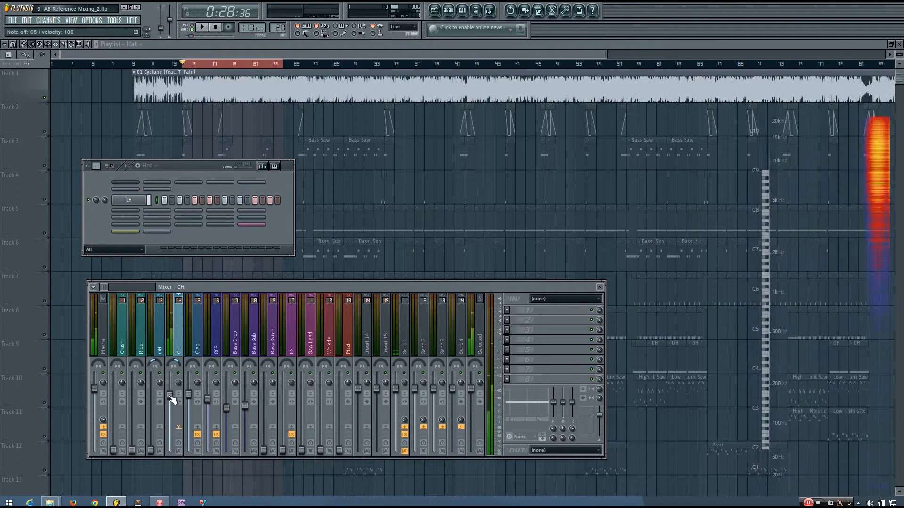
pyautogui.press('space')
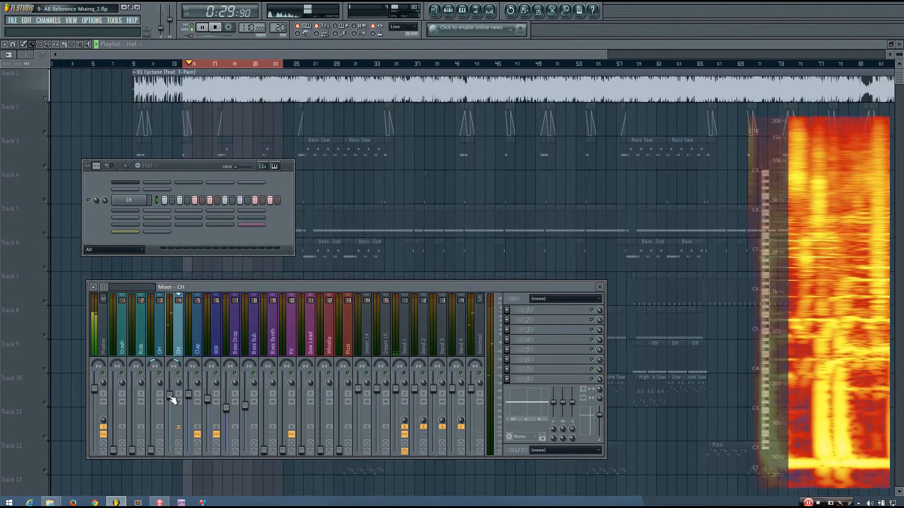
pyautogui.press('space')
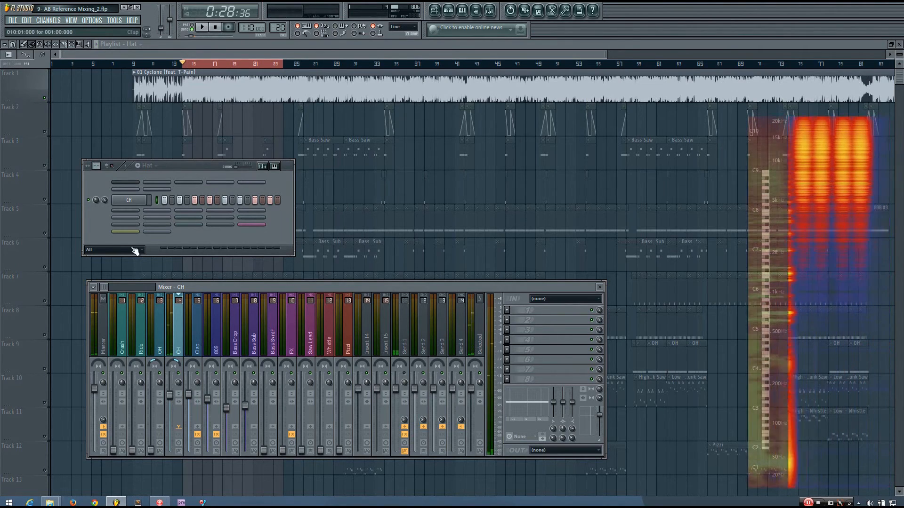
# Step: Take the reference on Track 1 out of solo, mute it, and play the beat alone from the loop start
pyautogui.rightClick(45, 98)
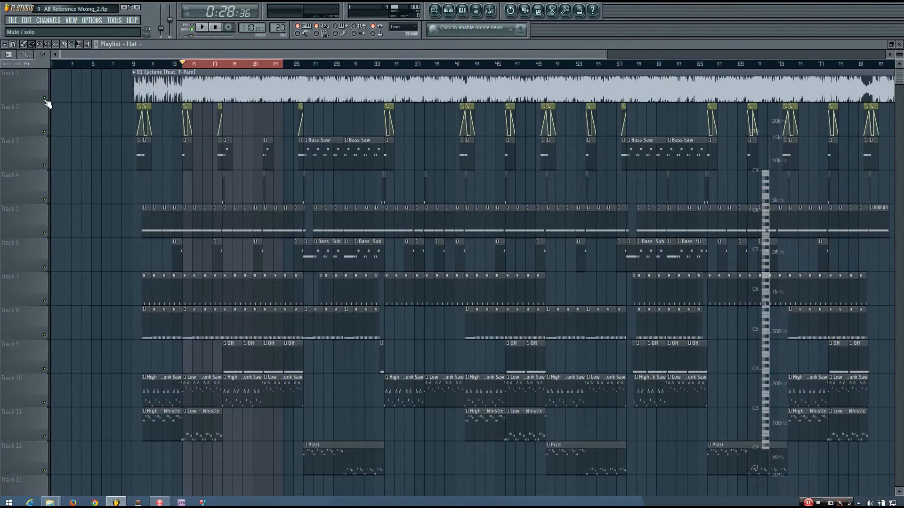
pyautogui.click(45, 99)
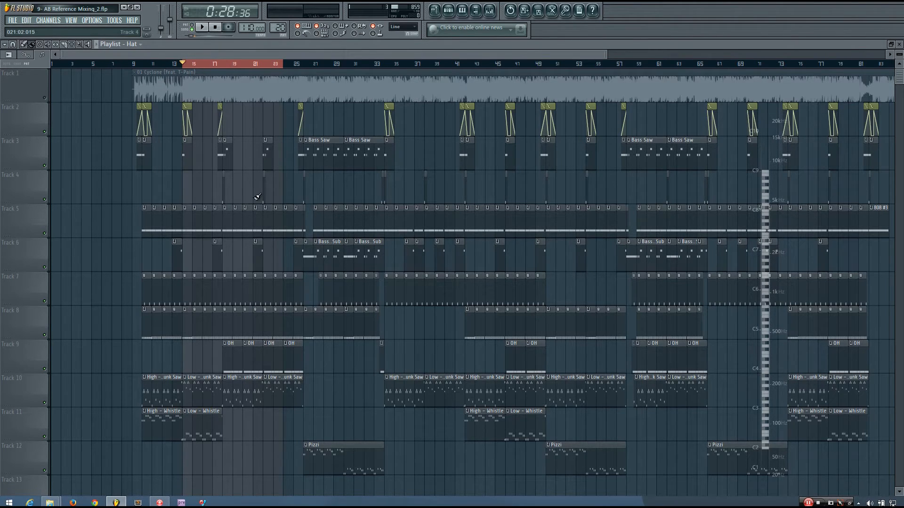
pyautogui.press('space')
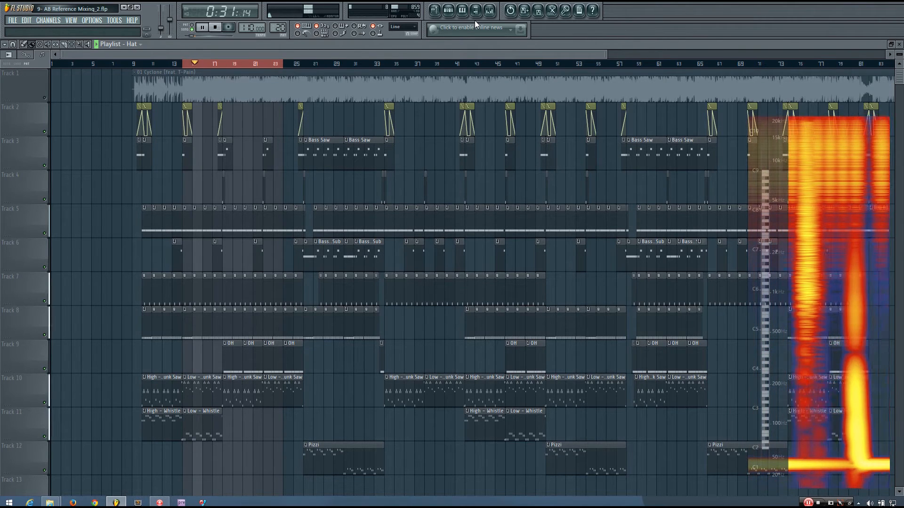
pyautogui.press('space')
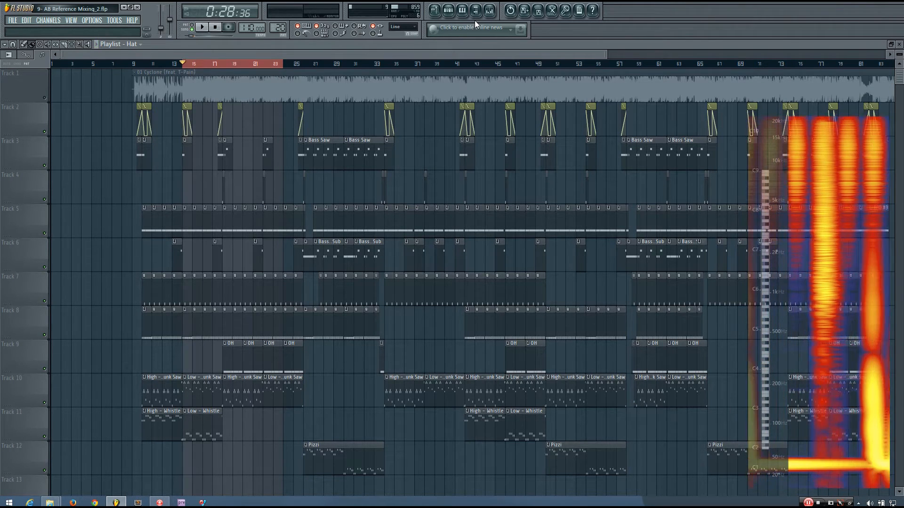
# Step: A/B the soloed reference on Track 1 against the beat during playback of the looped section, finishing on the stopped beat
pyautogui.rightClick(45, 98)
pyautogui.press('space')
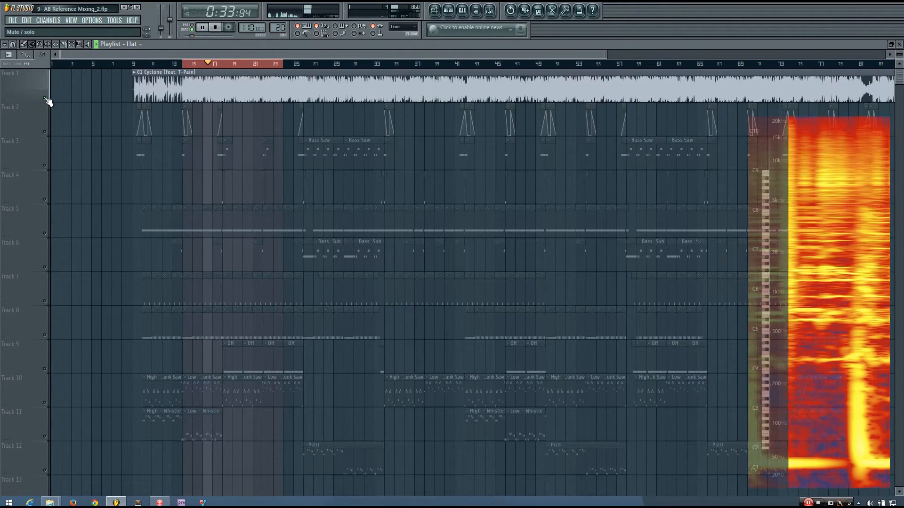
pyautogui.click(45, 98)
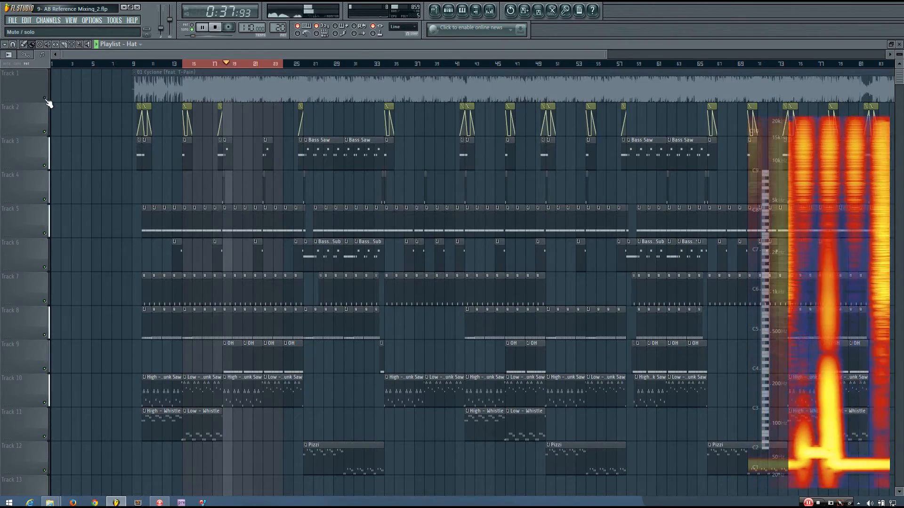
pyautogui.rightClick(45, 98)
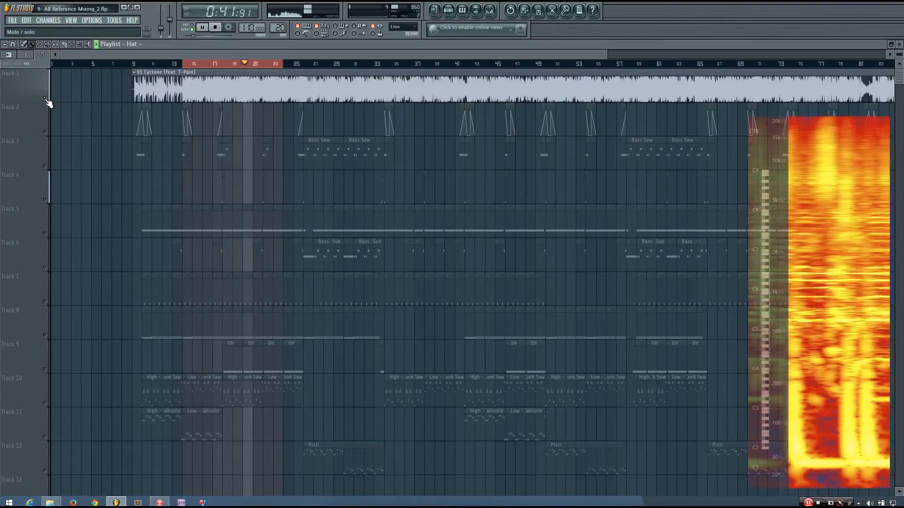
pyautogui.rightClick(46, 99)
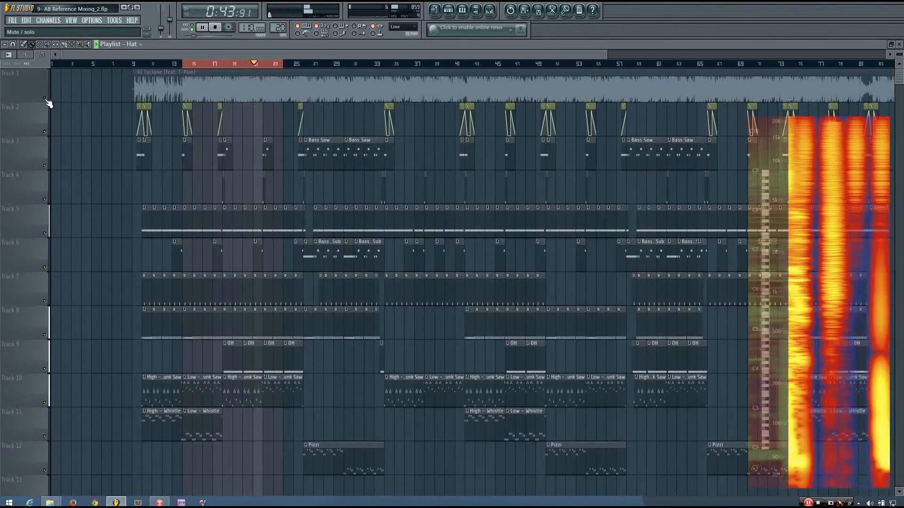
pyautogui.rightClick(46, 99)
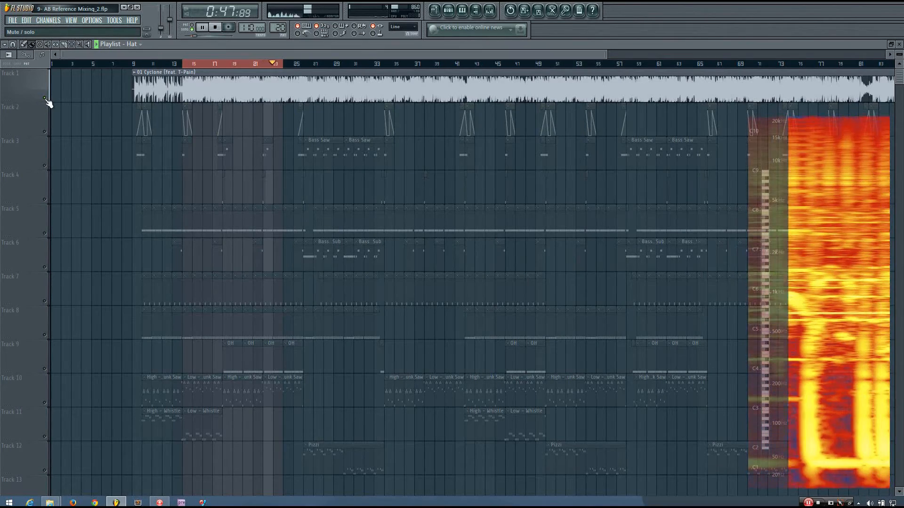
pyautogui.rightClick(46, 99)
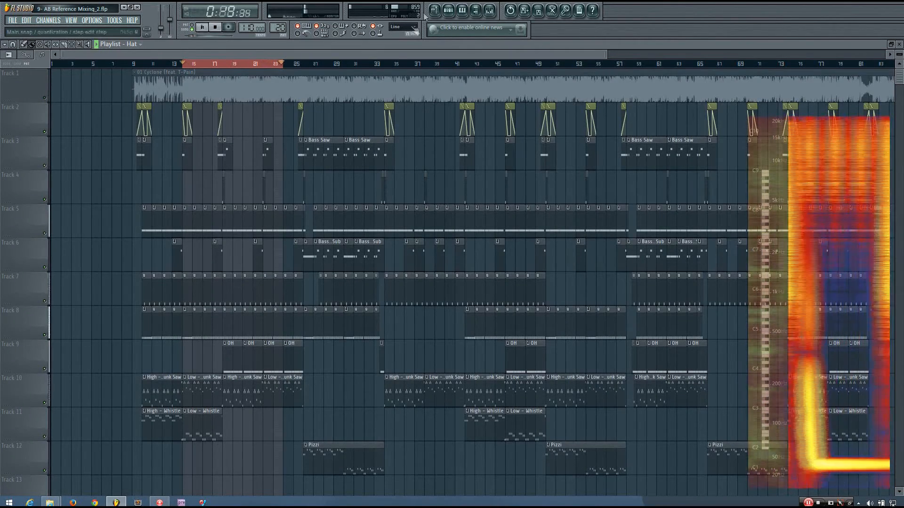
pyautogui.press('space')
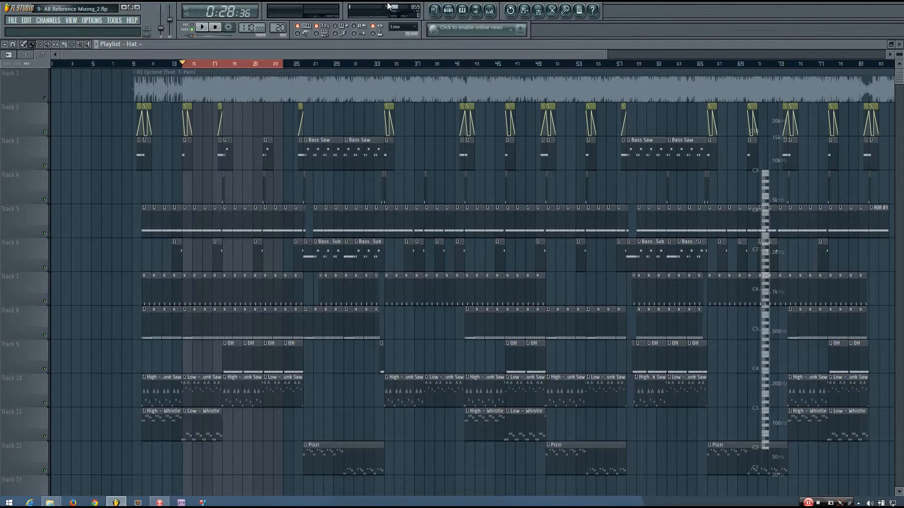
# Step: Show the mixer clear of the hat clips and play the beat from around bar 19
pyautogui.click(489, 10)
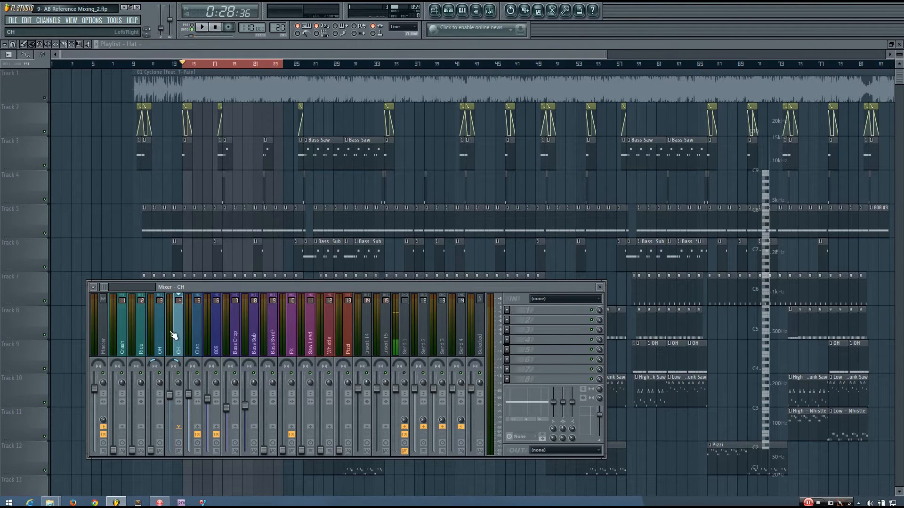
pyautogui.click(163, 337)
pyautogui.click(175, 348)
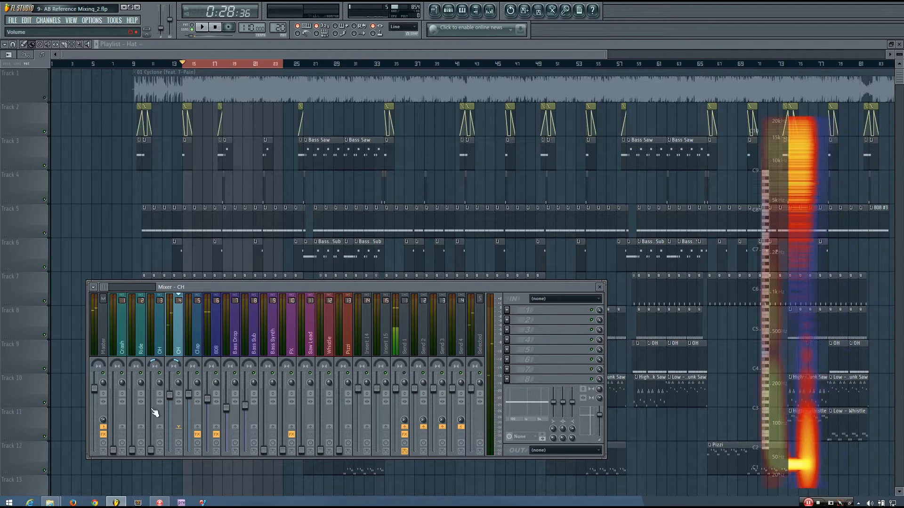
pyautogui.moveTo(241, 289); pyautogui.dragTo(507, 259)
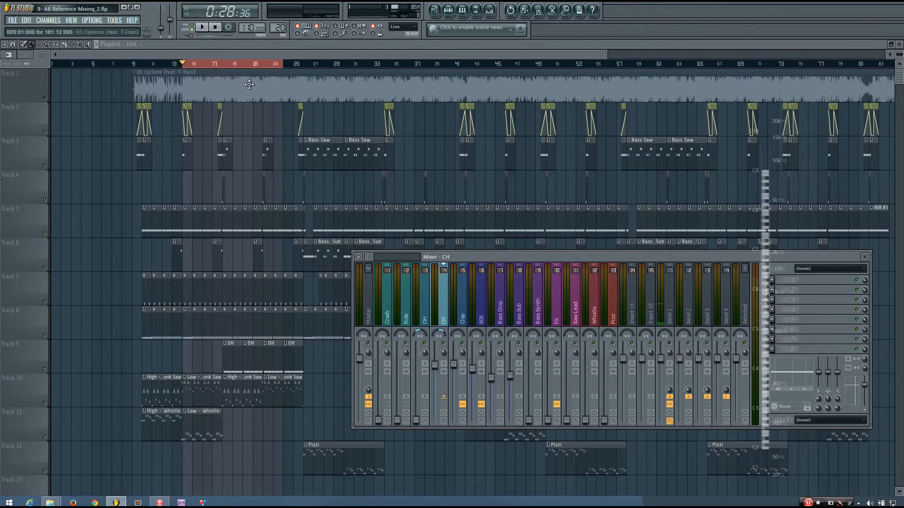
pyautogui.moveTo(191, 37); pyautogui.dragTo(193, 38)
pyautogui.press('space')
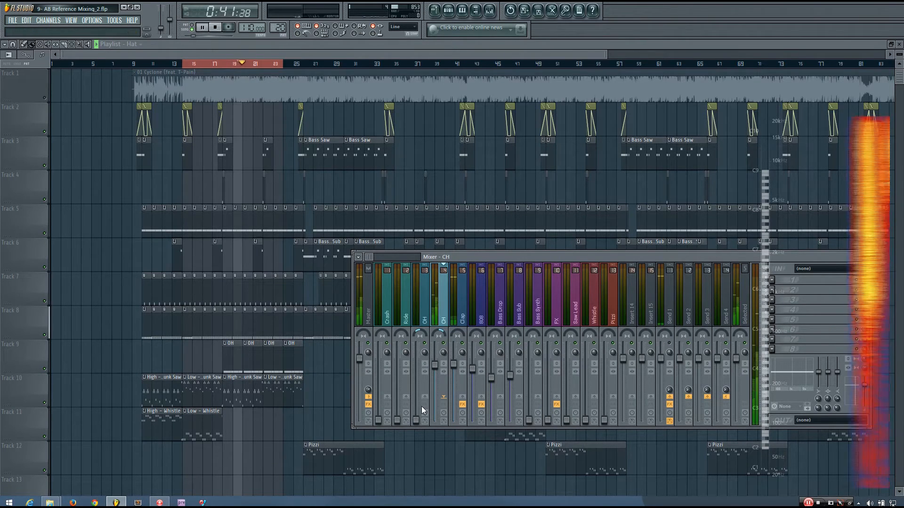
# Step: Raise the open hat (OH) mixer volume to about 84% (-3.8 dB) during playback, and stop the beat
pyautogui.moveTo(416, 421); pyautogui.dragTo(416, 367)
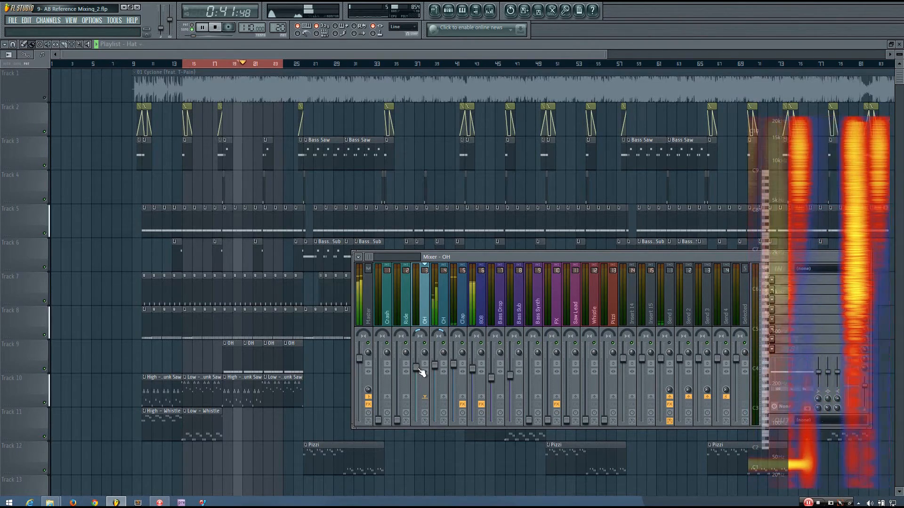
pyautogui.moveTo(418, 370); pyautogui.dragTo(418, 371)
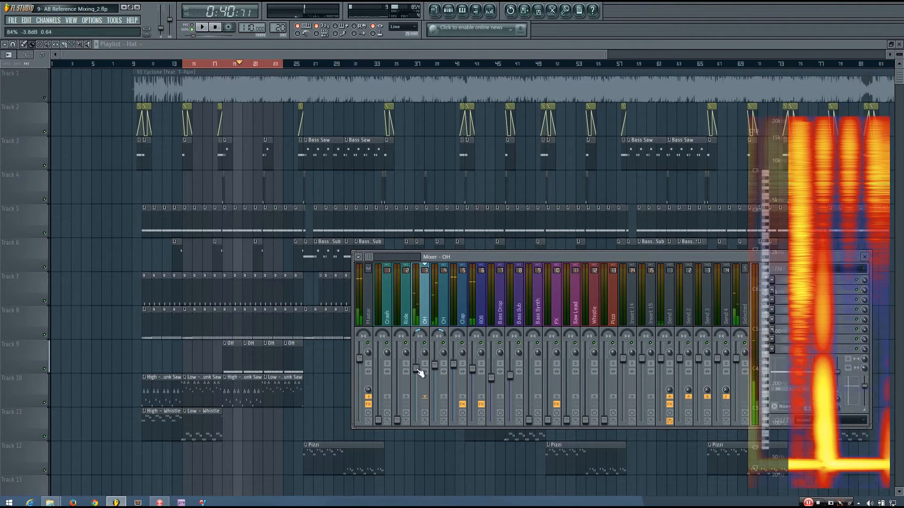
pyautogui.press('space')
# Step: Solo the reference on Track 1 and show the OH channel in the channel rack beside the mixer
pyautogui.rightClick(45, 103)
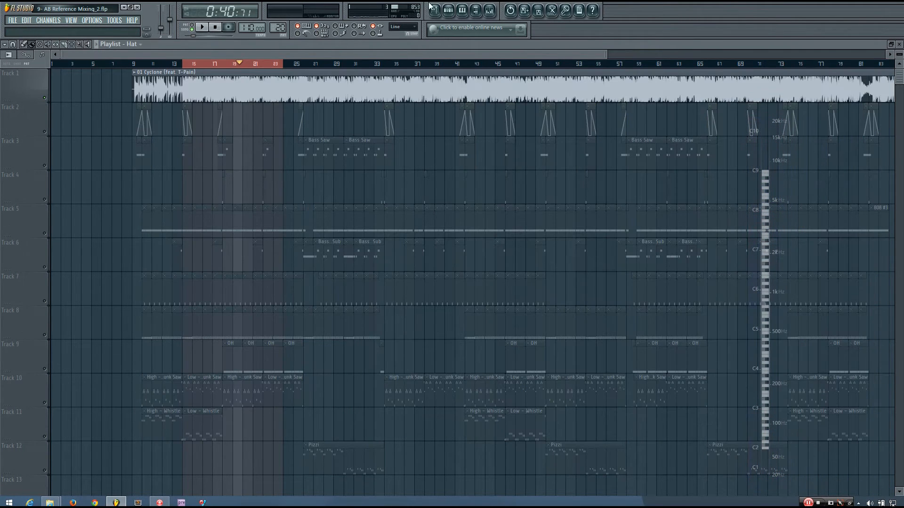
pyautogui.click(448, 11)
pyautogui.click(139, 211)
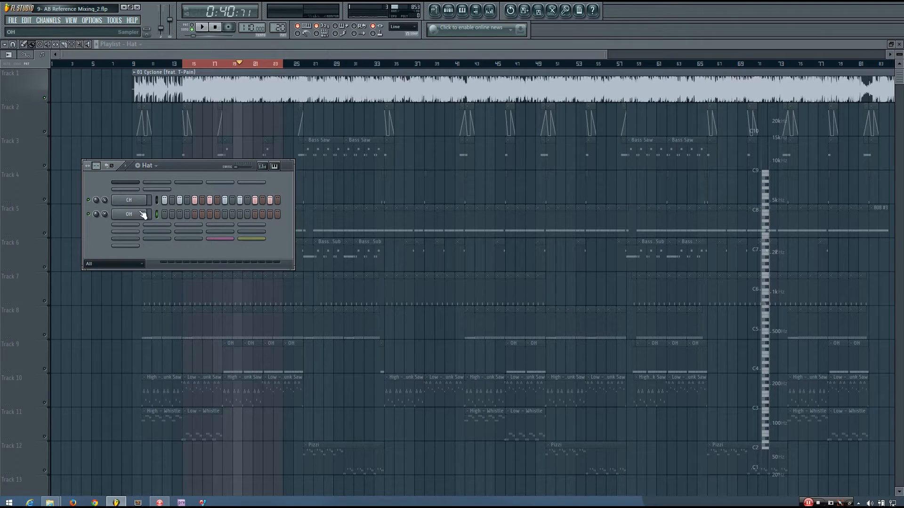
pyautogui.click(489, 10)
pyautogui.moveTo(483, 254); pyautogui.dragTo(419, 277)
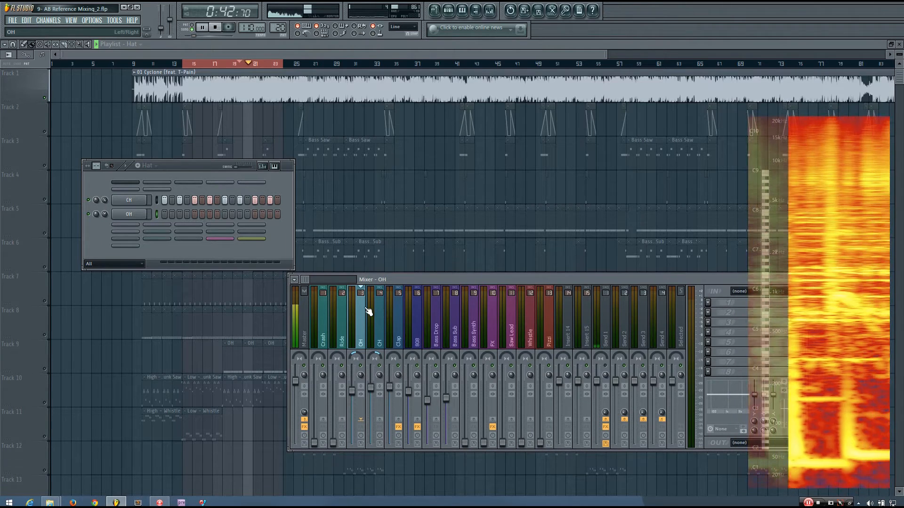
# Step: Compare the open hat with the reference's playback and fine-tune the OH mixer volume to 85% (-3.6 dB)
pyautogui.press('space')
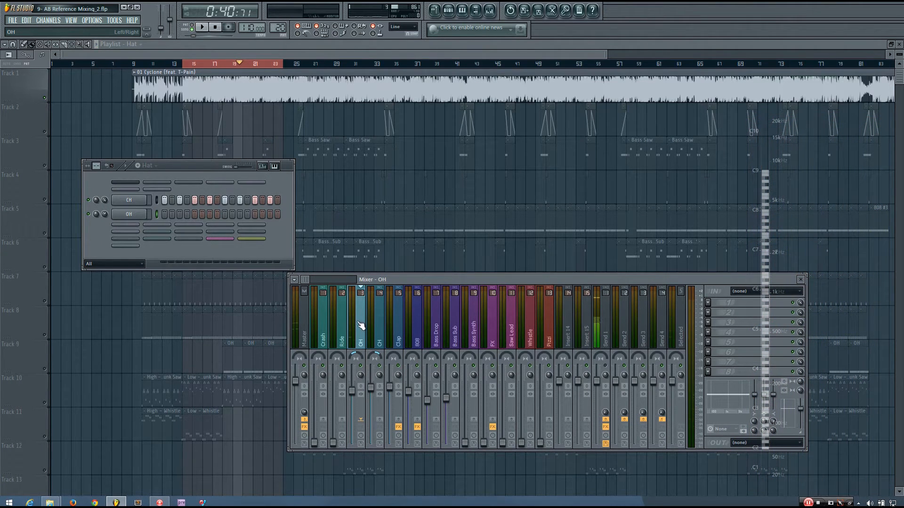
pyautogui.press('space')
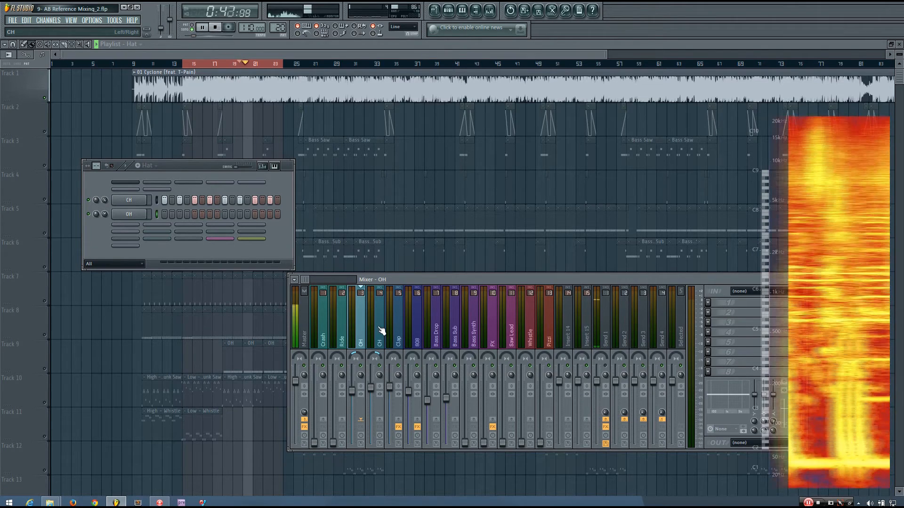
pyautogui.press('space')
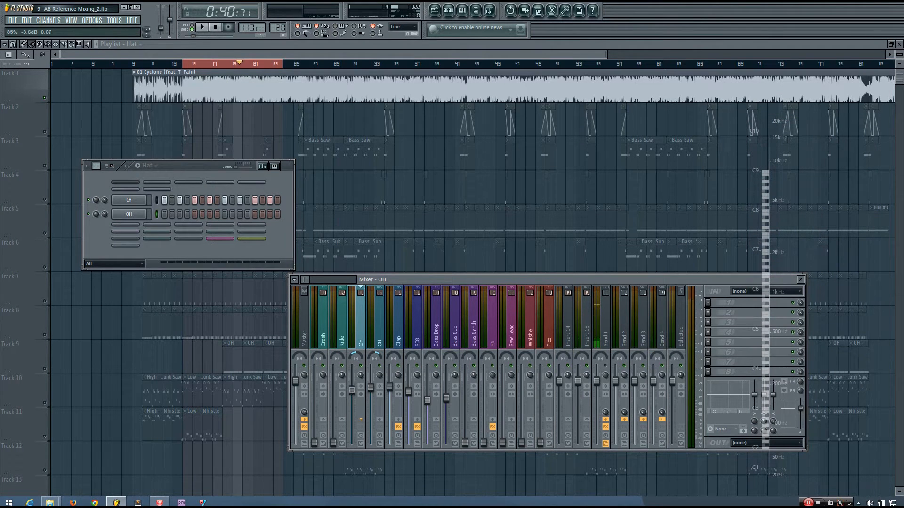
pyautogui.press('space')
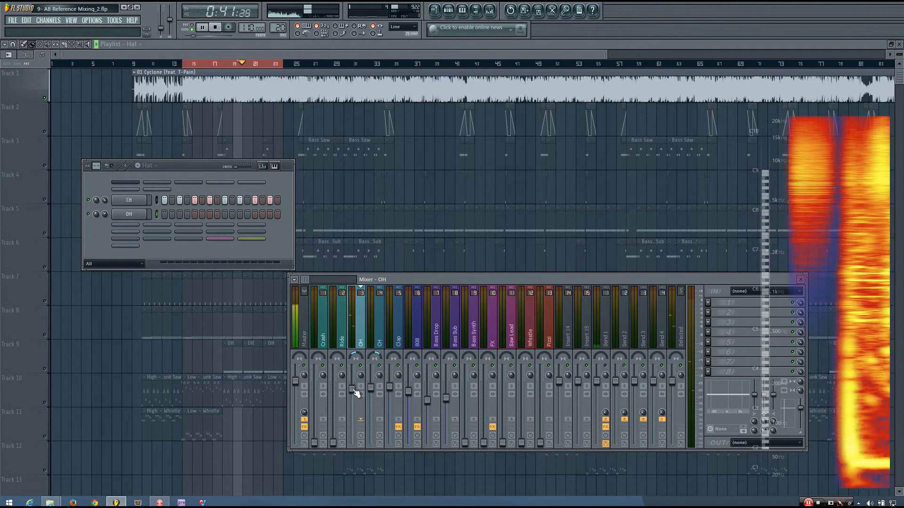
pyautogui.press('space')
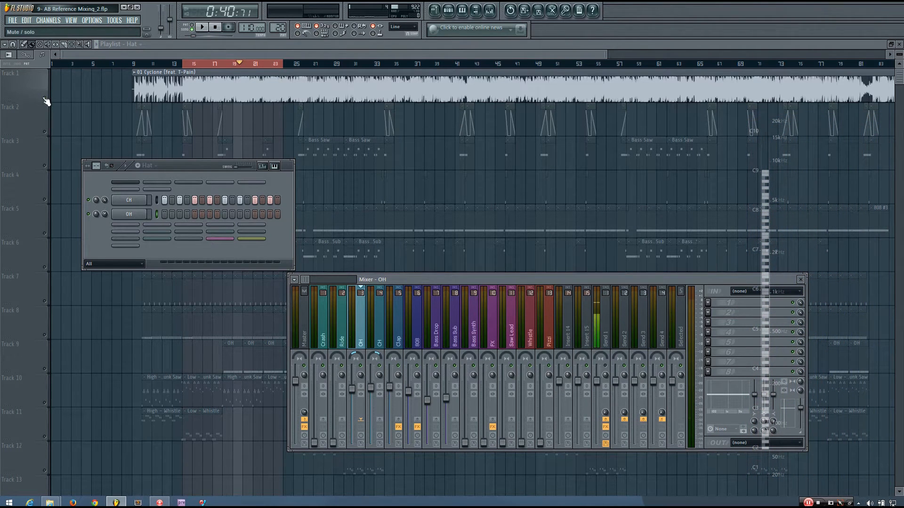
# Step: Switch from the soloed reference back to the beat and play it with the mixer shown to check the hat levels
pyautogui.press('F12')
pyautogui.press('space')
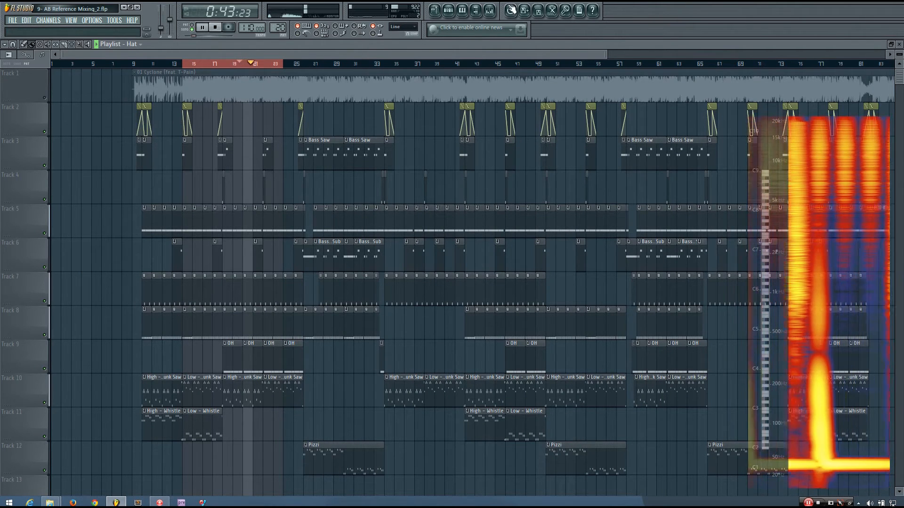
pyautogui.press('F9')
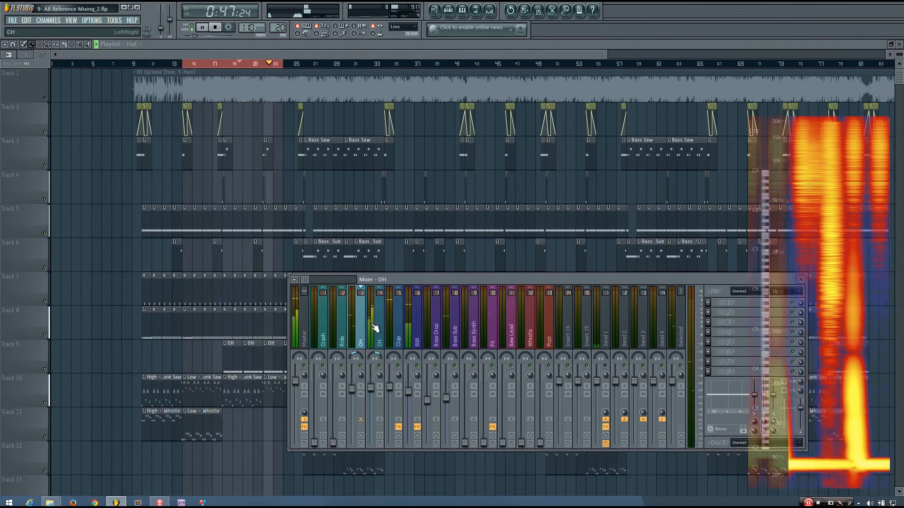
pyautogui.press('space')
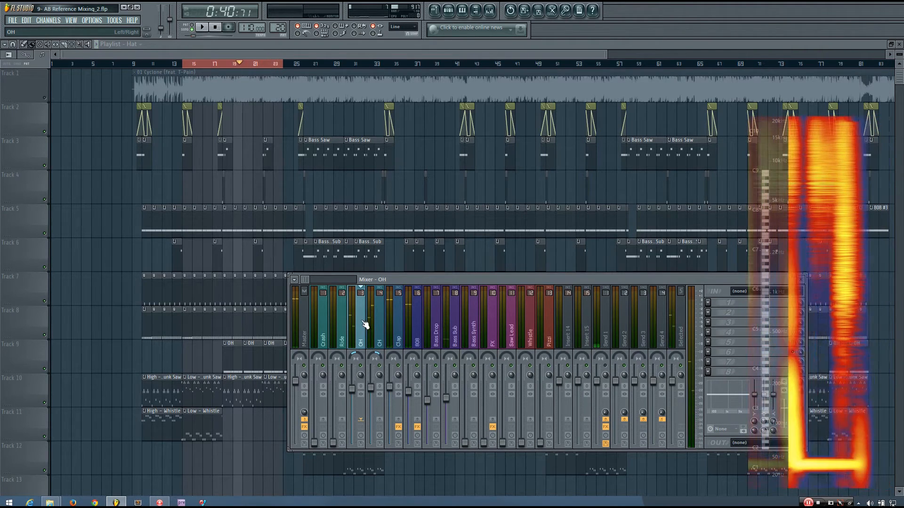
# Step: Move the mixer beneath the reference track and show the channel rack above it
pyautogui.moveTo(487, 280); pyautogui.dragTo(341, 244)
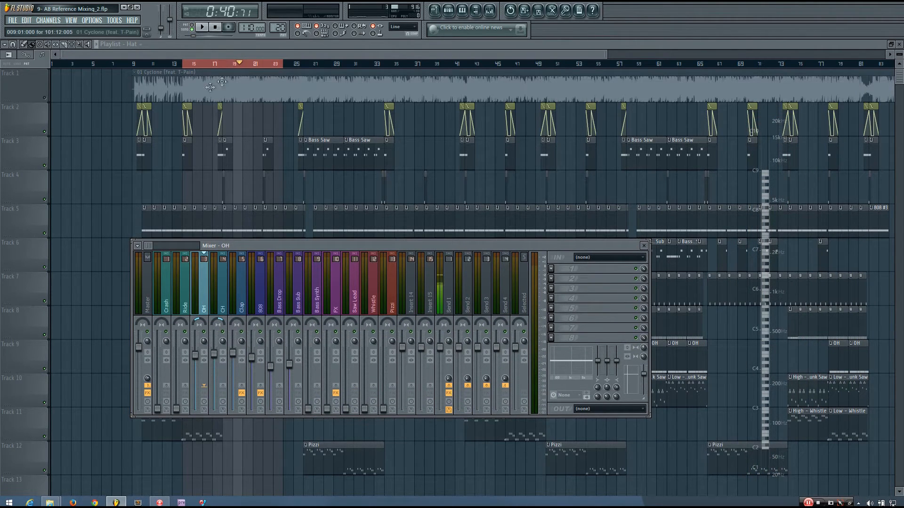
pyautogui.click(493, 14)
pyautogui.click(494, 15)
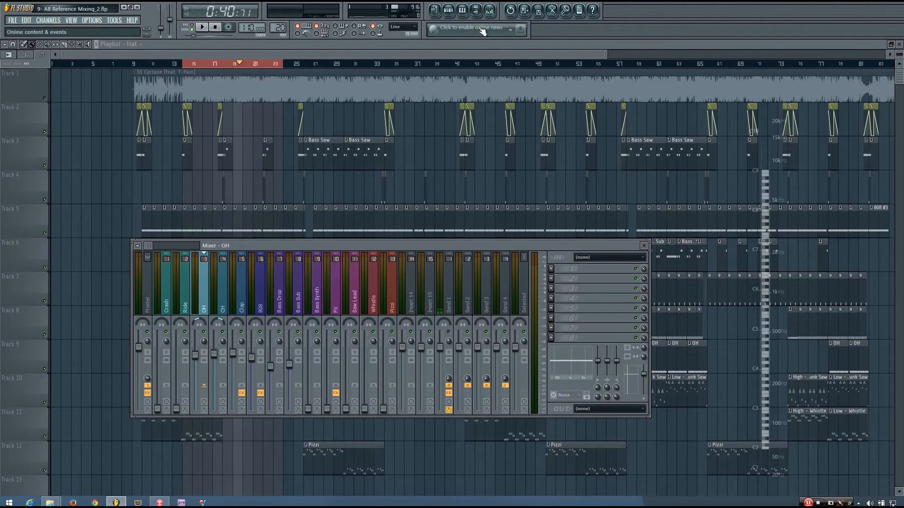
pyautogui.press('F6')
pyautogui.moveTo(184, 168); pyautogui.dragTo(155, 159)
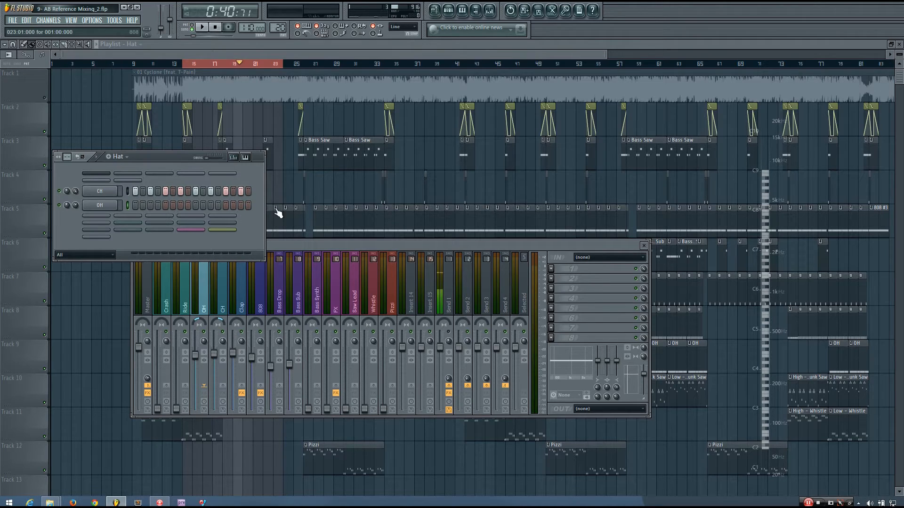
pyautogui.moveTo(174, 158); pyautogui.dragTo(170, 164)
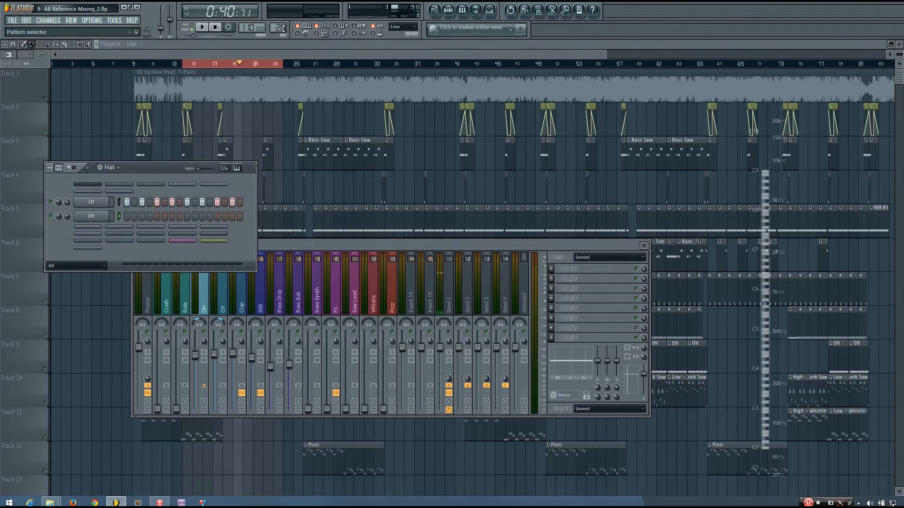
# Step: Select the Saw Lead mixer track and bring its volume up from silence to a low starting level
pyautogui.moveTo(263, 301); pyautogui.dragTo(309, 309)
pyautogui.moveTo(366, 307); pyautogui.dragTo(358, 309)
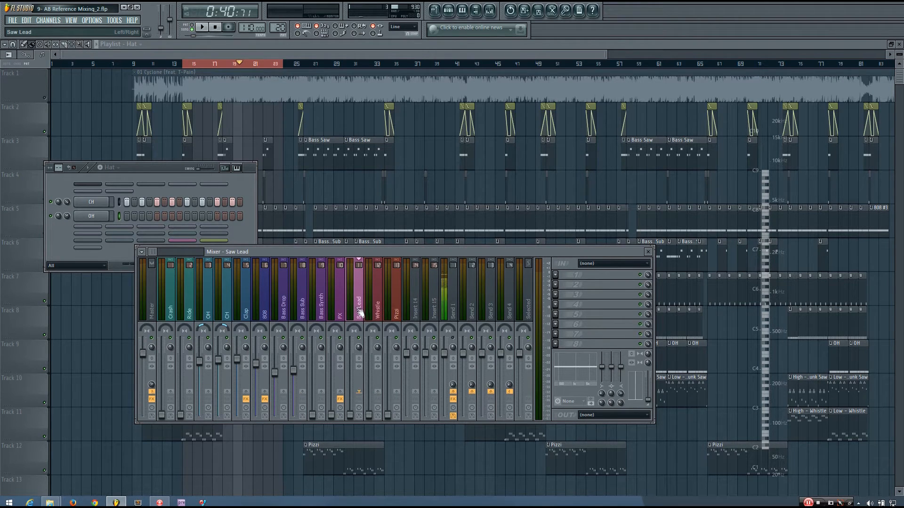
pyautogui.moveTo(186, 303)
pyautogui.mouseDown()
pyautogui.moveTo(174, 306)
pyautogui.moveTo(192, 303)
pyautogui.mouseUp()
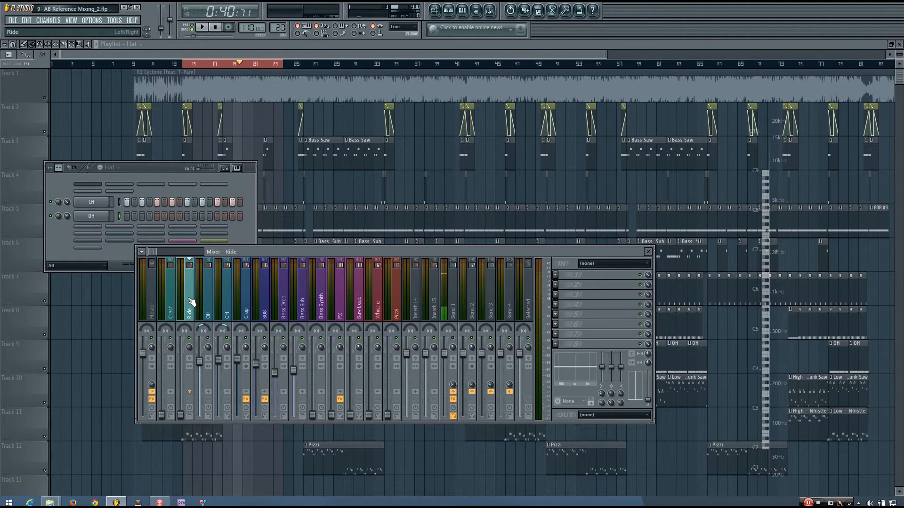
pyautogui.moveTo(182, 301)
pyautogui.mouseDown()
pyautogui.moveTo(191, 306)
pyautogui.moveTo(177, 309)
pyautogui.moveTo(189, 307)
pyautogui.mouseUp()
pyautogui.moveTo(448, 300); pyautogui.dragTo(191, 312)
pyautogui.click(356, 306)
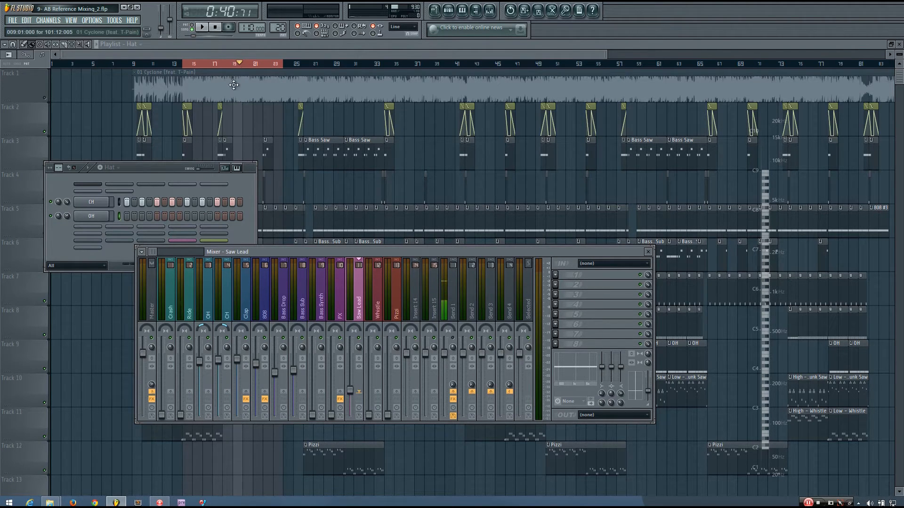
# Step: Switch to the Low - Crunk Saw pattern and play it briefly in pattern mode
pyautogui.scroll(3, 277, 28)
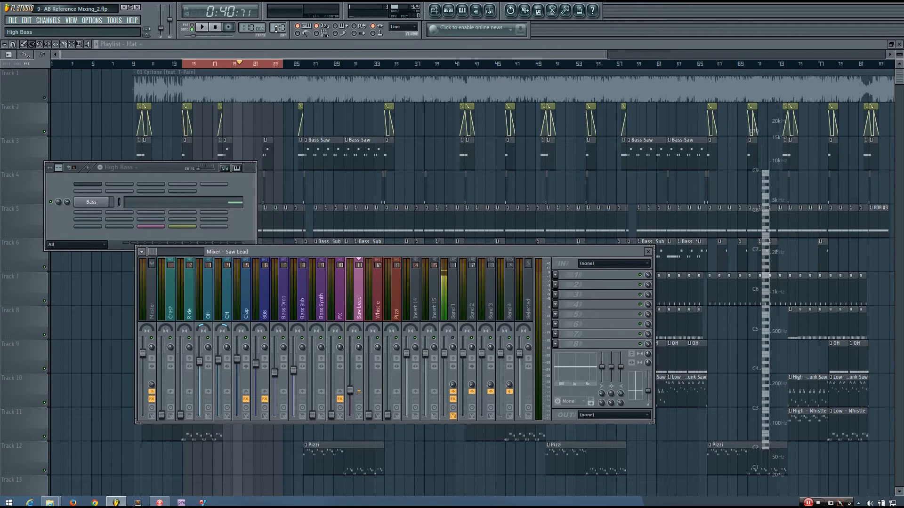
pyautogui.scroll(1, 277, 28)
pyautogui.scroll(4, 277, 28)
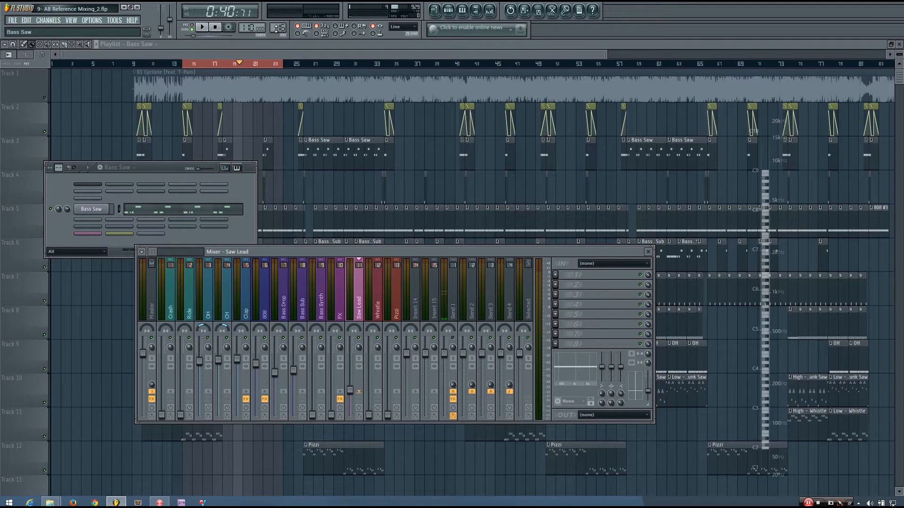
pyautogui.scroll(1, 276, 28)
pyautogui.scroll(2, 276, 28)
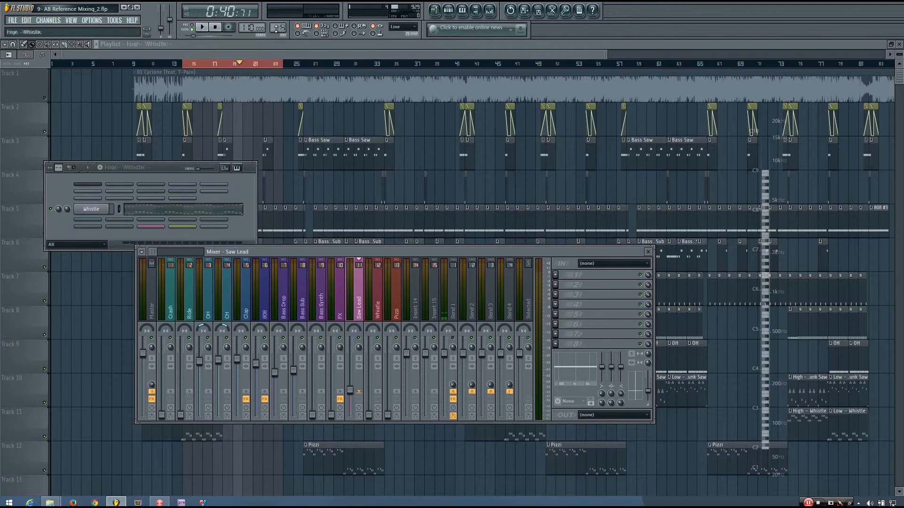
pyautogui.scroll(1, 277, 28)
pyautogui.click(202, 27)
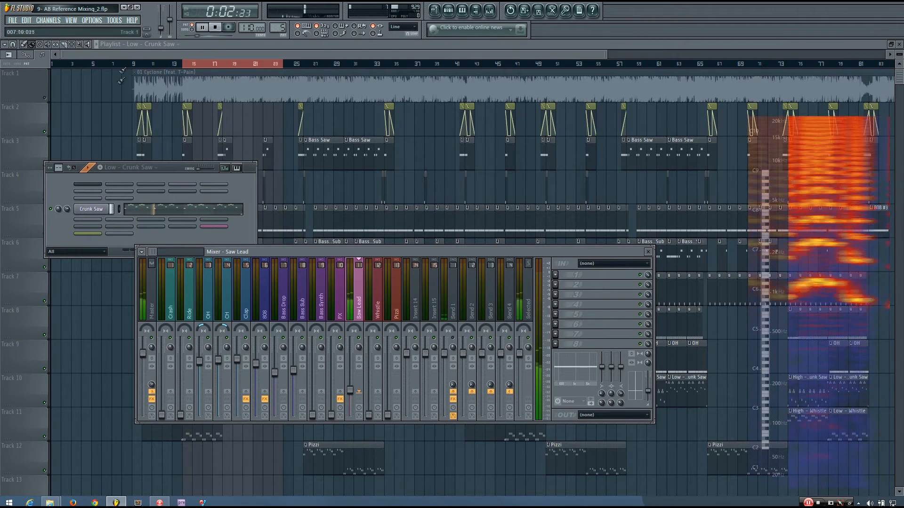
pyautogui.press('space')
# Step: Solo the reference on Track 1 and select its section from about bar 35 to 41 as the playback loop
pyautogui.rightClick(46, 98)
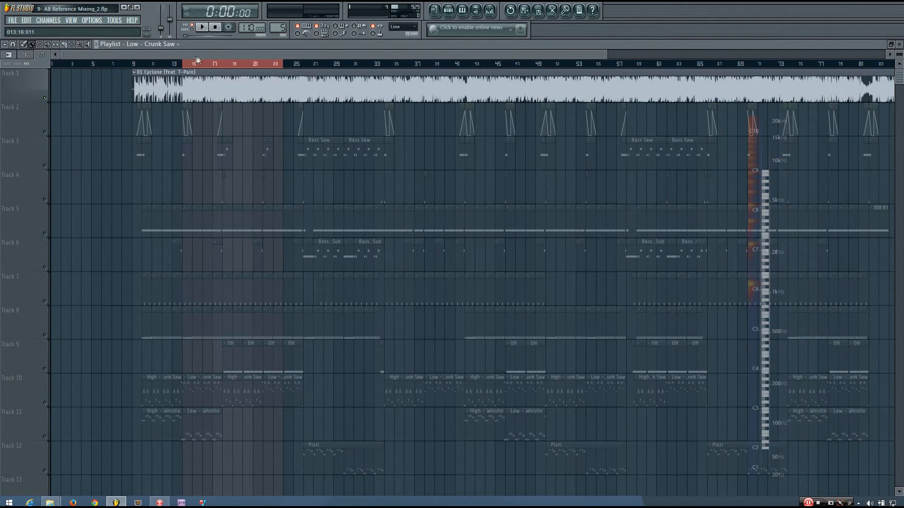
pyautogui.click(234, 64)
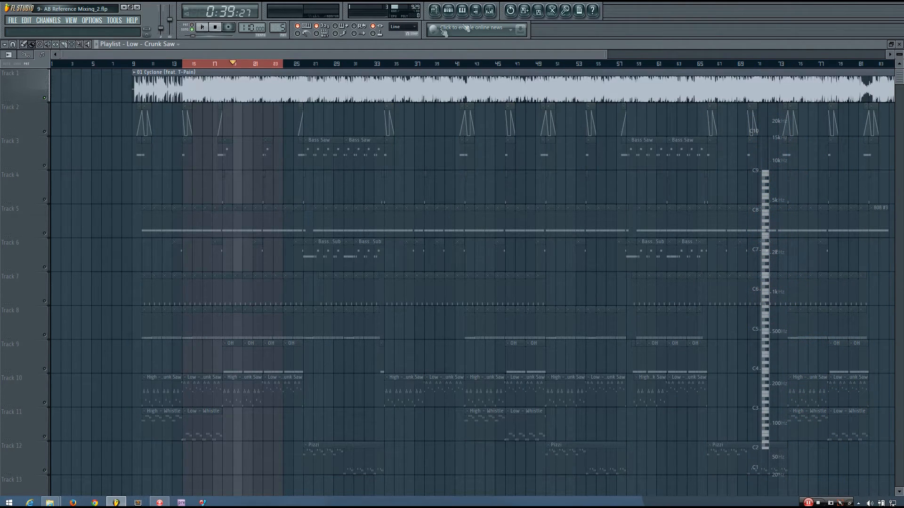
pyautogui.press('space')
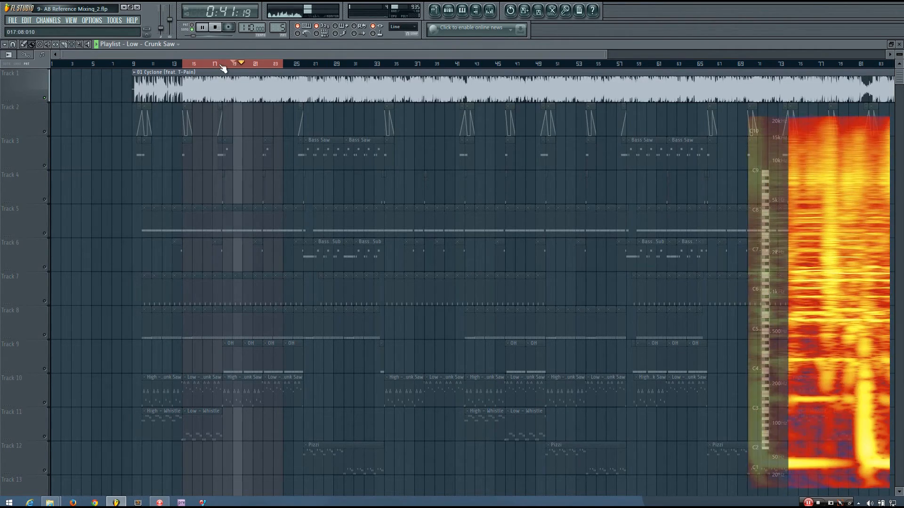
pyautogui.click(284, 64)
pyautogui.click(359, 64)
pyautogui.click(395, 64)
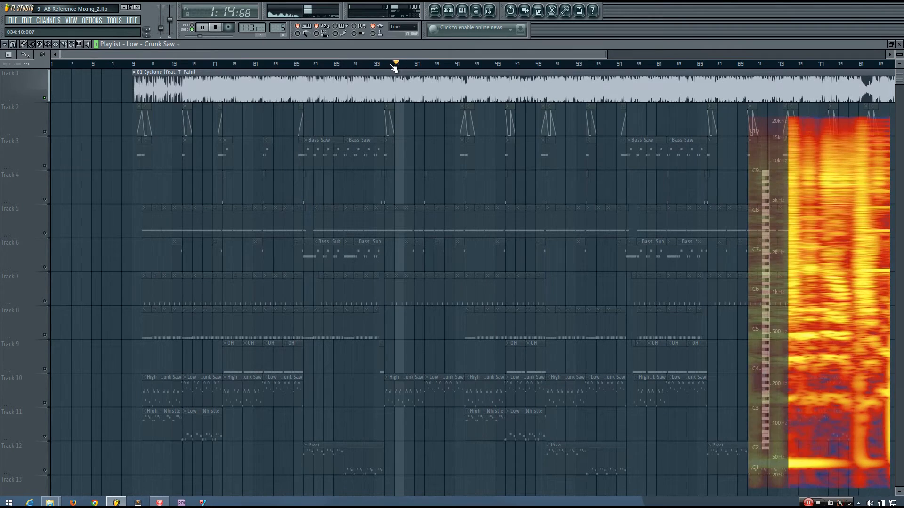
pyautogui.moveTo(398, 66); pyautogui.dragTo(464, 67)
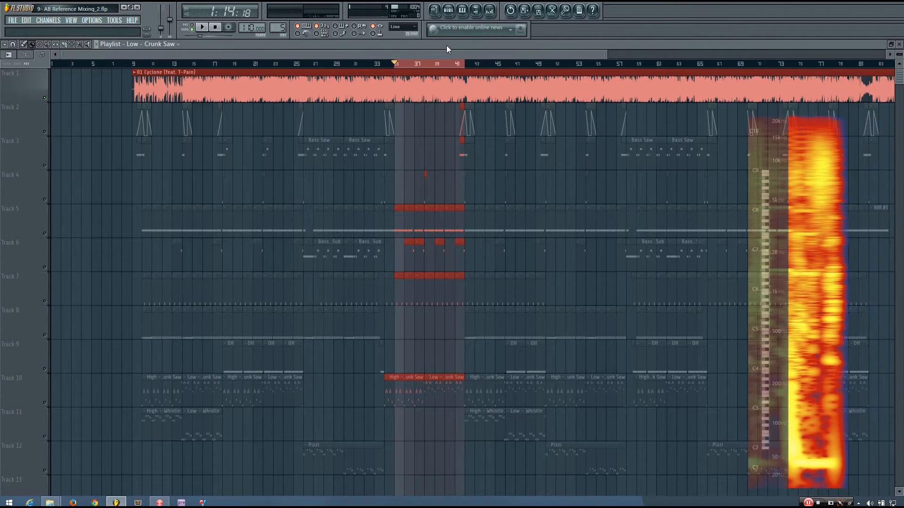
# Step: Compare the looped reference section with the Low - Crunk Saw pattern by alternating song and pattern playback with the mixer shown
pyautogui.press('space')
pyautogui.click(489, 10)
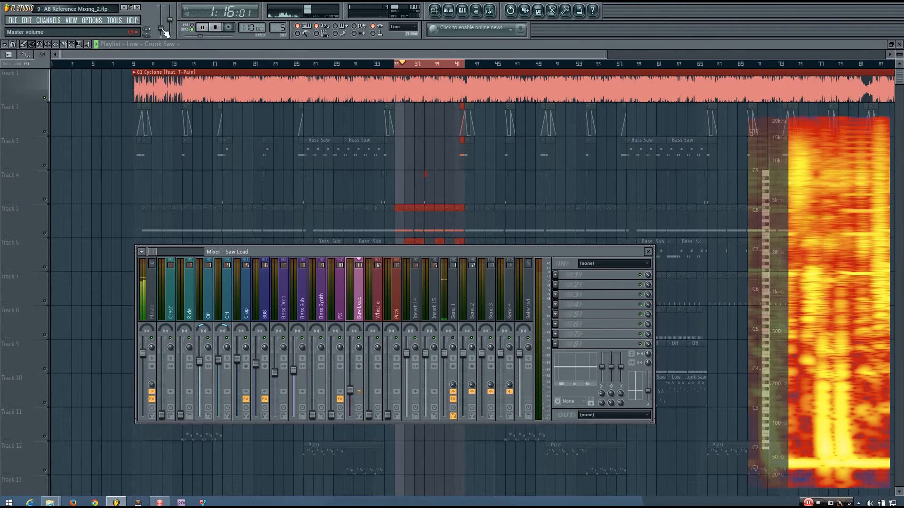
pyautogui.press('space')
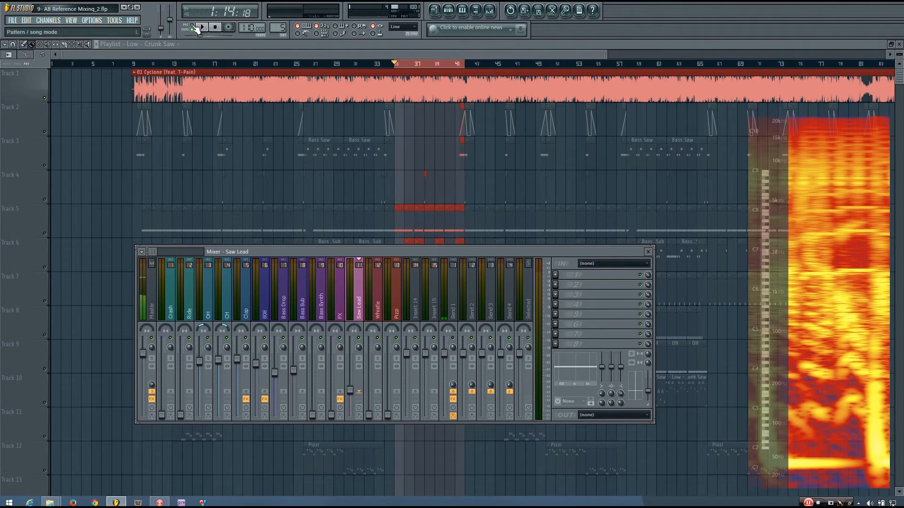
pyautogui.click(193, 26)
pyautogui.press('space')
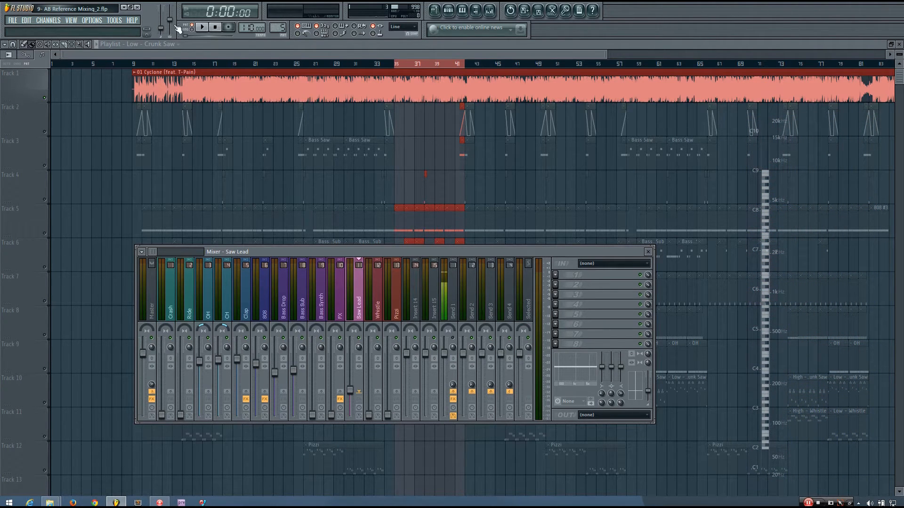
pyautogui.press('space')
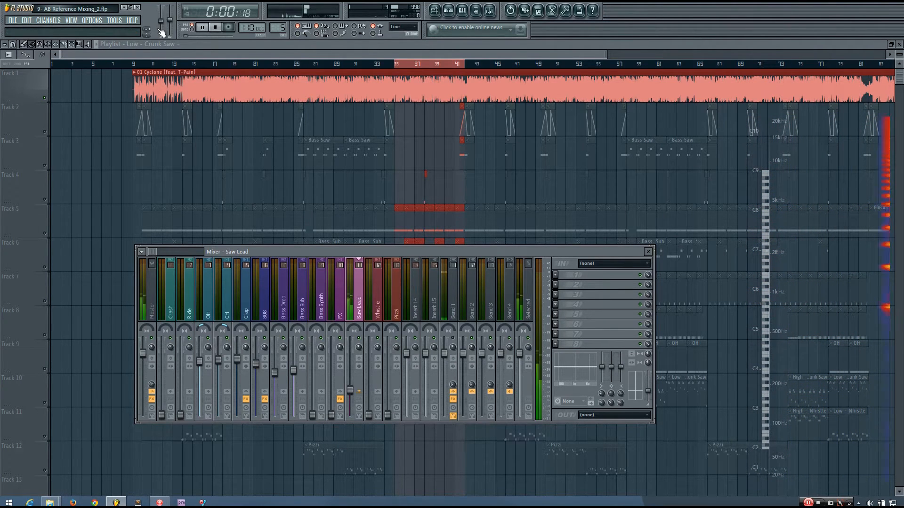
pyautogui.click(193, 29)
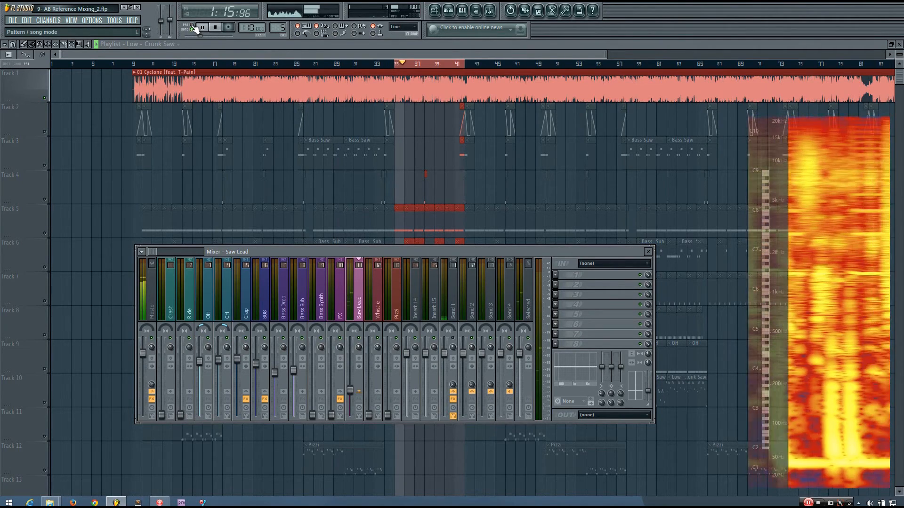
pyautogui.press('space')
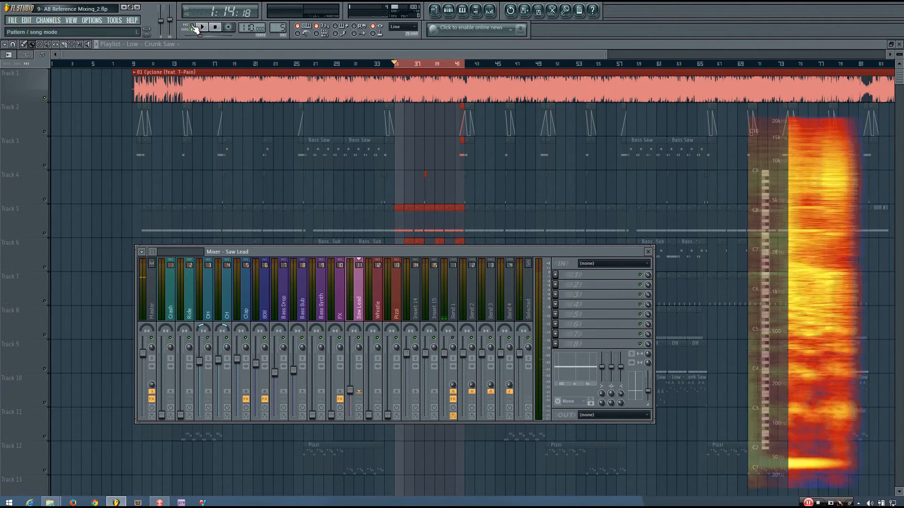
pyautogui.click(192, 29)
pyautogui.press('space')
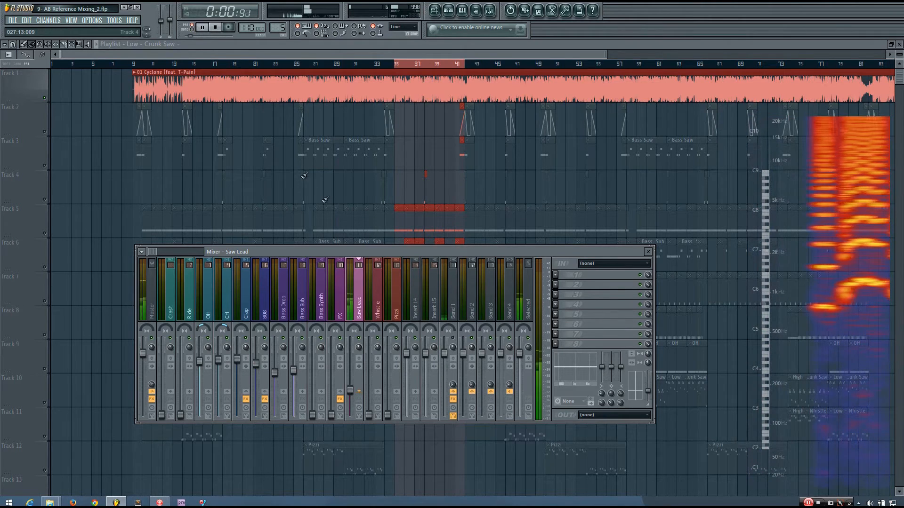
pyautogui.press('space')
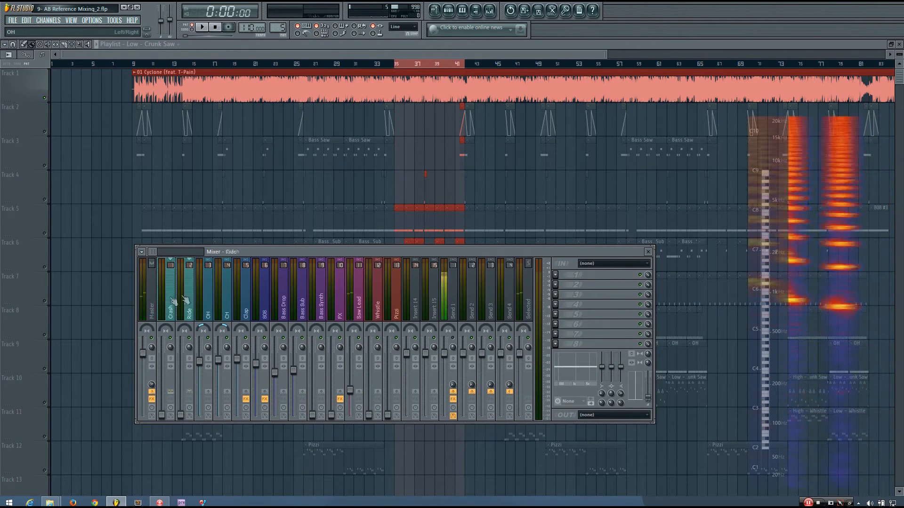
# Step: Examine the looped reference's spectrum during playback in SPAN on the Master track, and close the analyzer
pyautogui.click(150, 301)
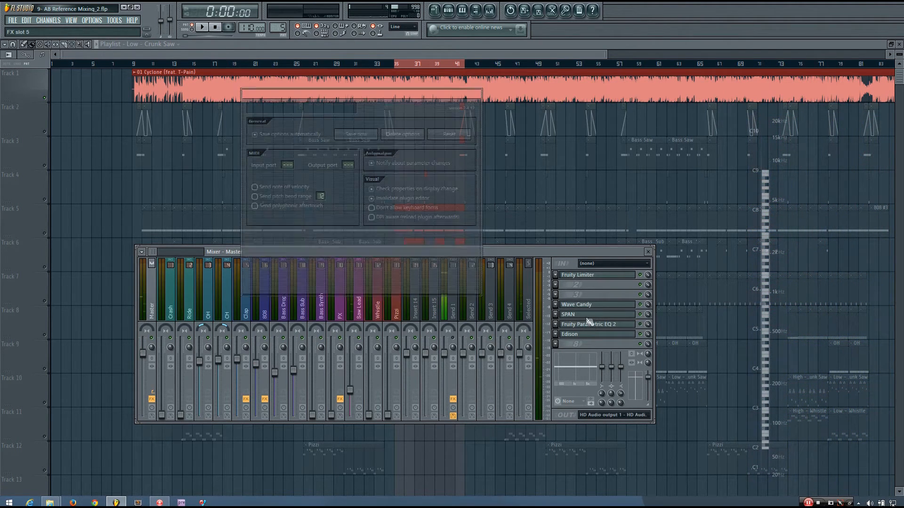
pyautogui.click(587, 315)
pyautogui.moveTo(527, 91); pyautogui.dragTo(535, 135)
pyautogui.click(192, 29)
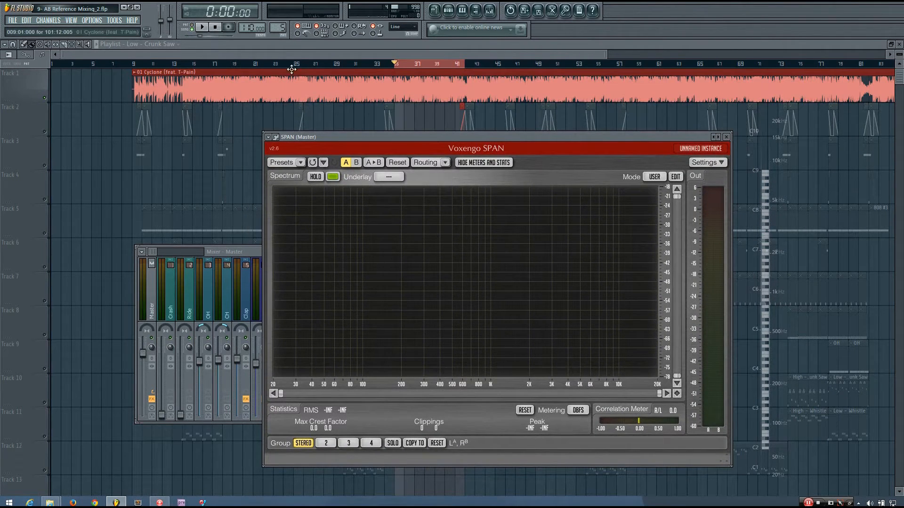
pyautogui.press('space')
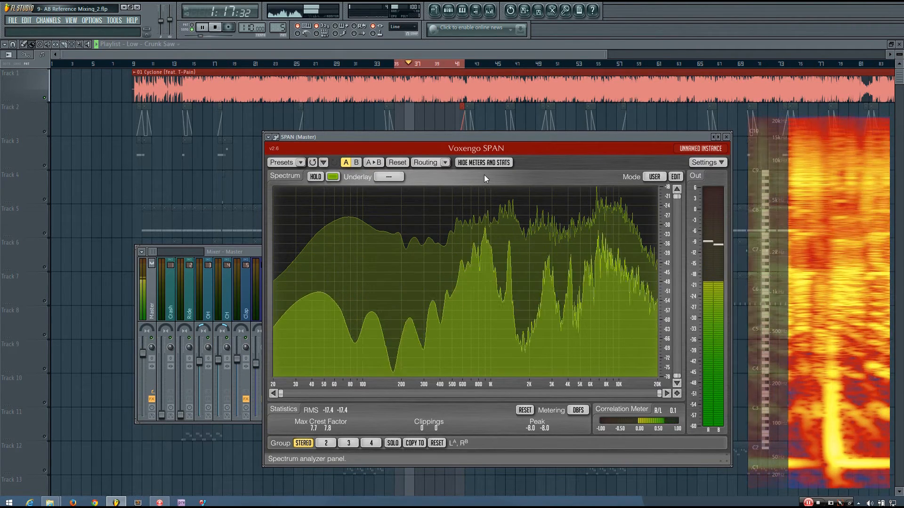
pyautogui.press('space')
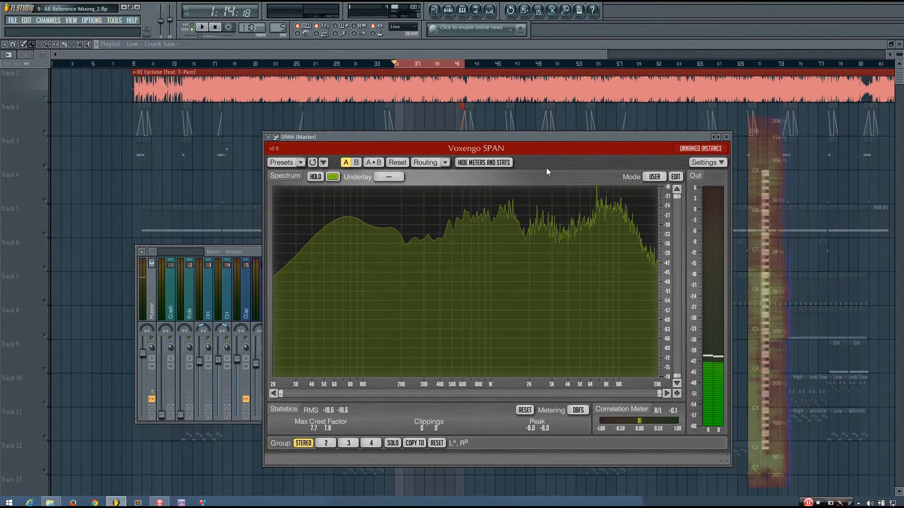
pyautogui.moveTo(583, 139); pyautogui.dragTo(512, 140)
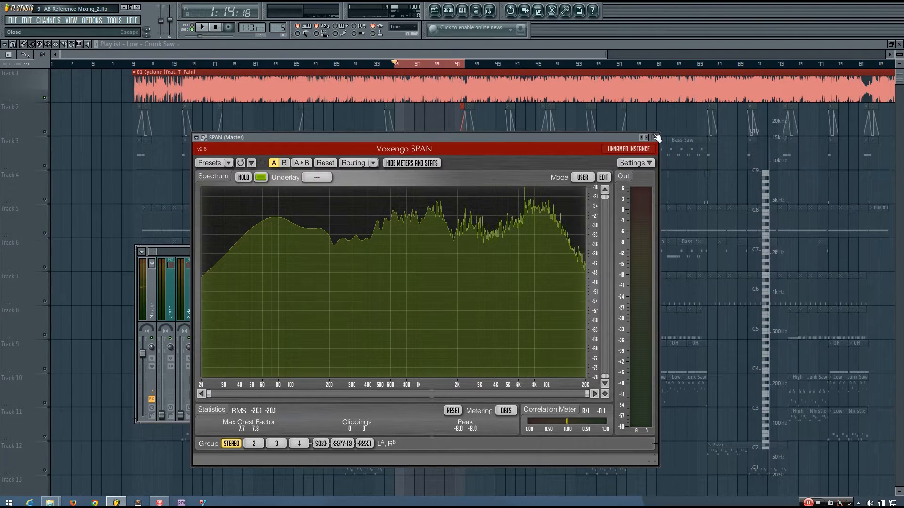
pyautogui.click(656, 137)
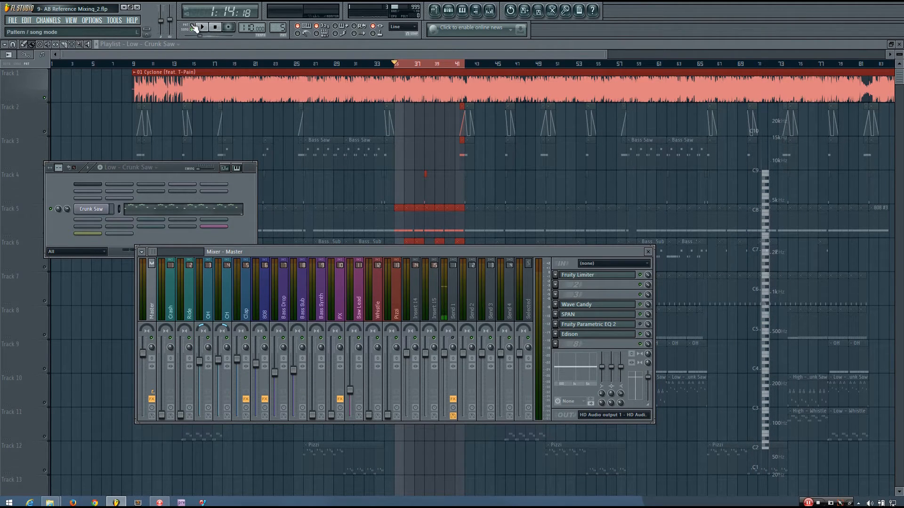
# Step: Replay the looped reference section to judge how loud its lead sits
pyautogui.press('space')
pyautogui.press('space')
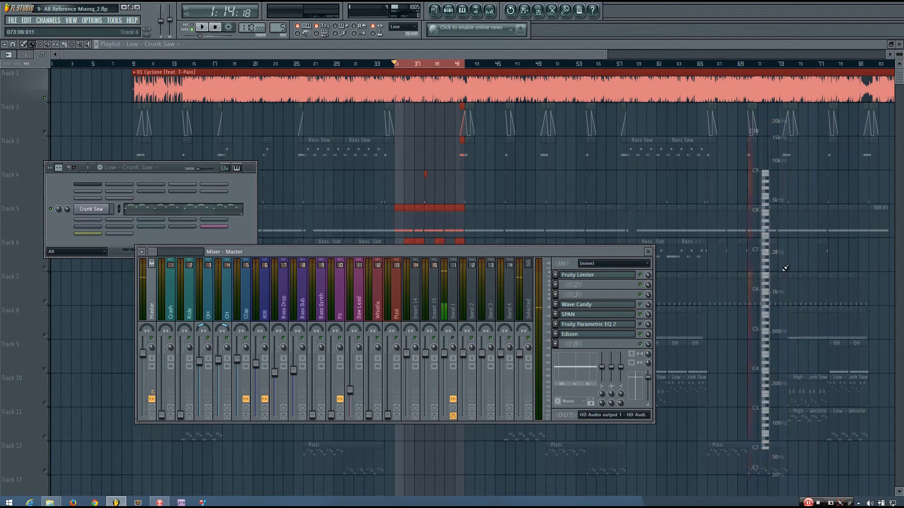
pyautogui.press('space')
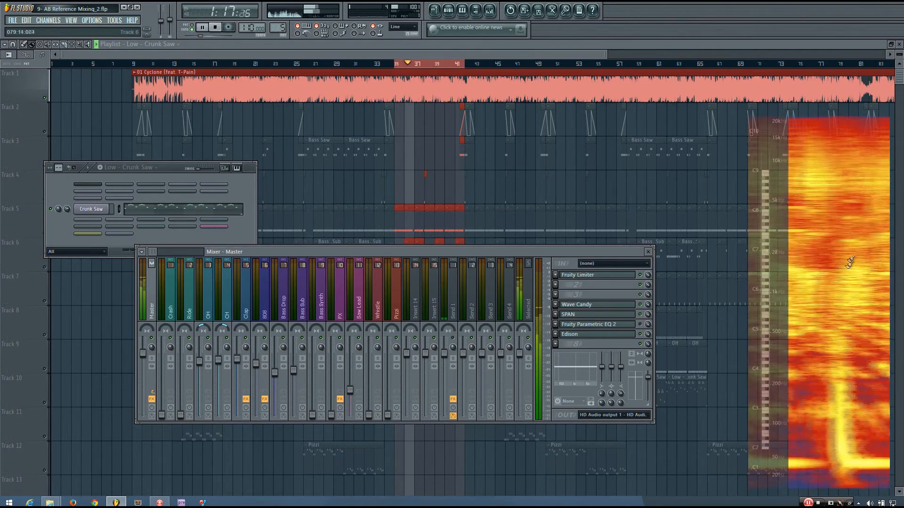
pyautogui.press('space')
# Step: Raise the Saw Lead mixer volume to about 54% (-11.7 dB) while the Crunk Saw pattern plays, and stop playback
pyautogui.click(187, 25)
pyautogui.click(201, 27)
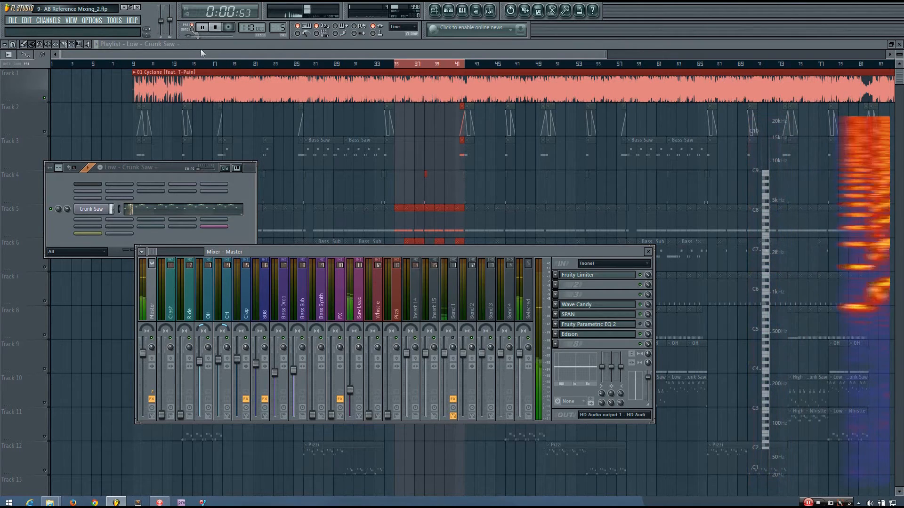
pyautogui.click(350, 389)
pyautogui.moveTo(350, 388); pyautogui.dragTo(350, 382)
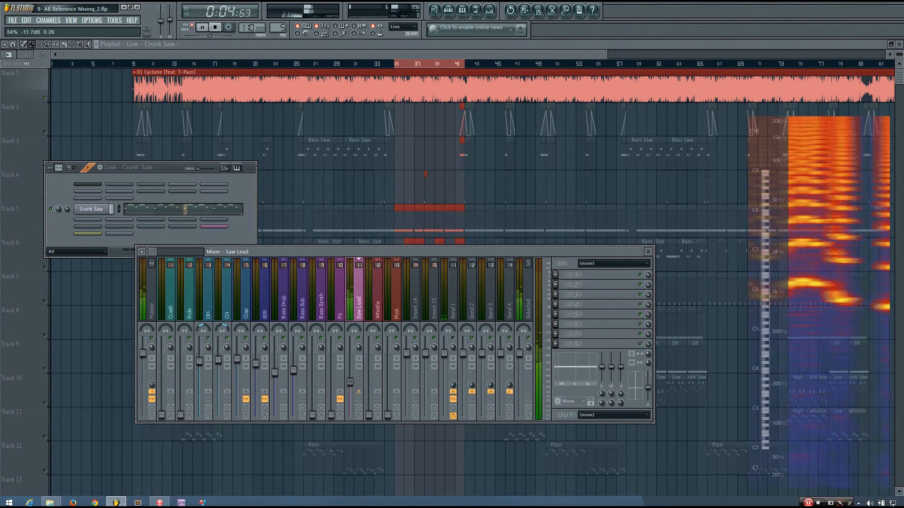
pyautogui.press('space')
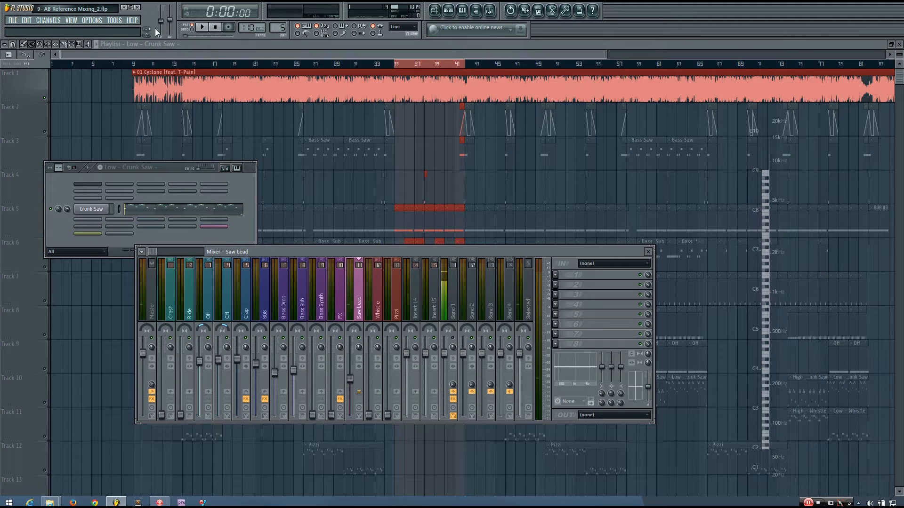
# Step: Switch to song playback, move the Low - Crunk Saw pattern window aside, and listen briefly to the looped reference section
pyautogui.click(193, 30)
pyautogui.moveTo(176, 167); pyautogui.dragTo(248, 164)
pyautogui.press('space')
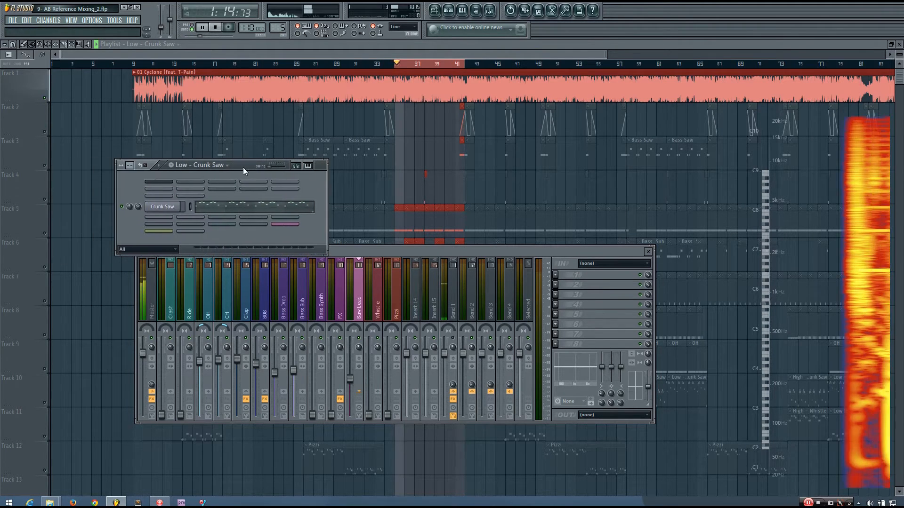
pyautogui.press('space')
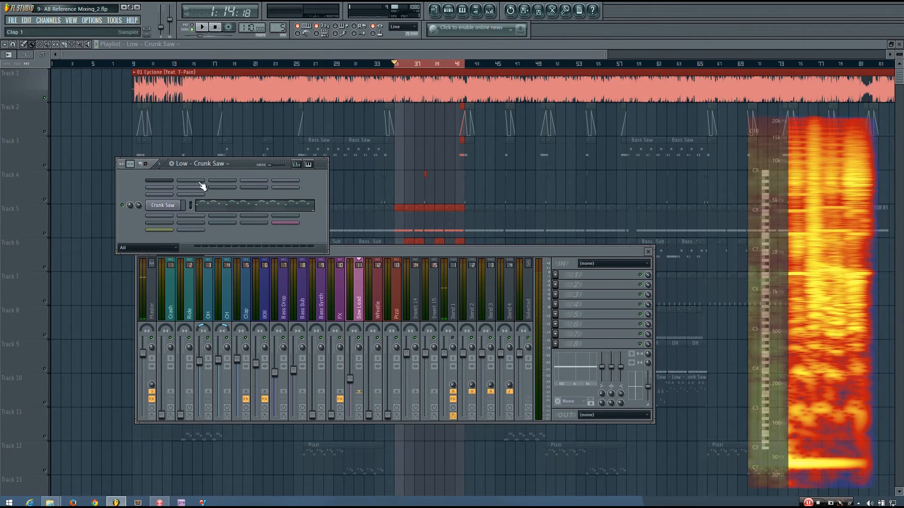
# Step: Audition the Crunk Saw channel with live notes and compare them with a short playback of the looped reference
pyautogui.click(189, 205)
pyautogui.press('r')
pyautogui.press('r')
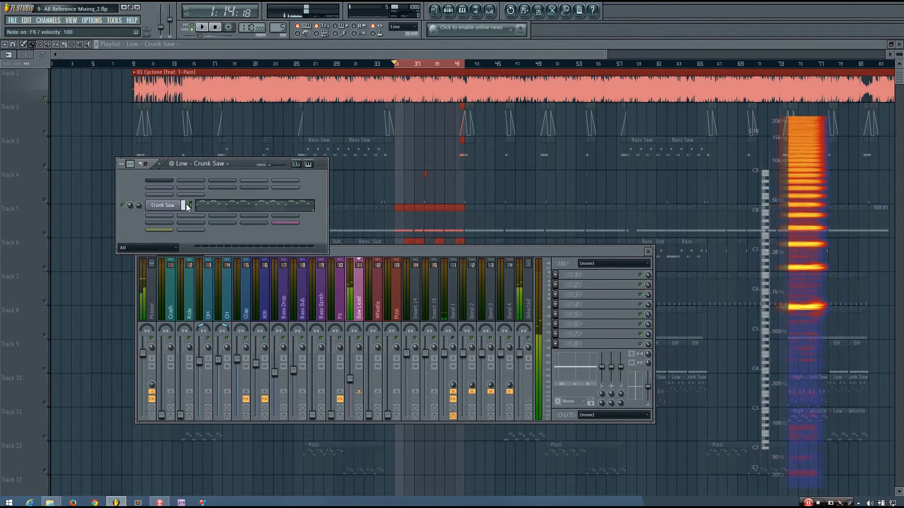
pyautogui.press('t')
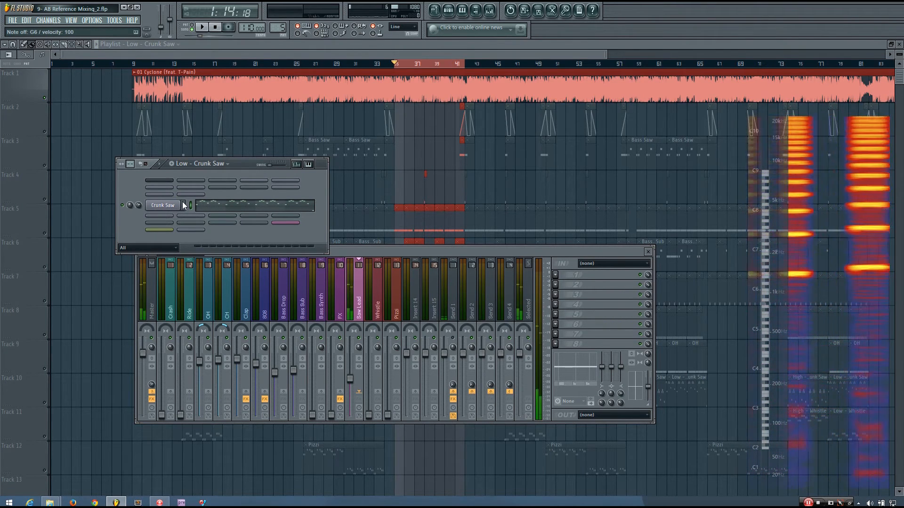
pyautogui.press('r')
pyautogui.press('5')
pyautogui.press('r')
pyautogui.press('r')
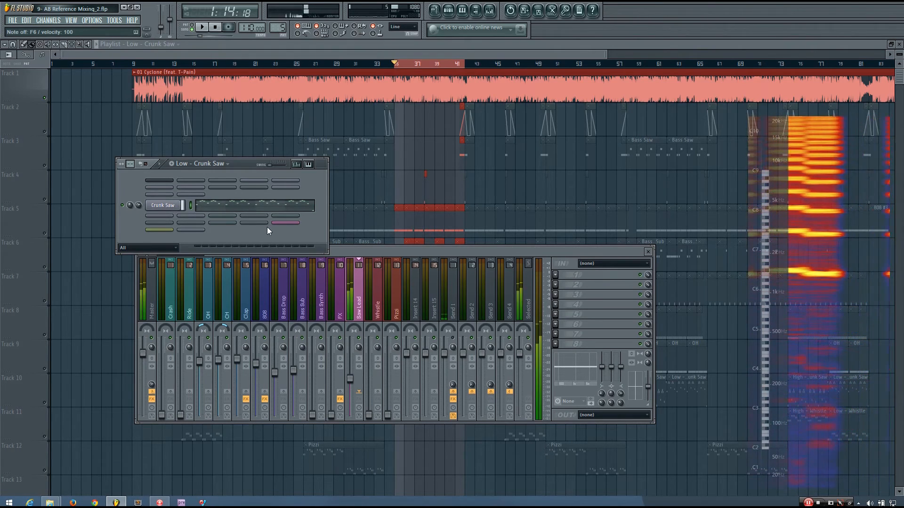
pyautogui.press('5')
pyautogui.press('r')
pyautogui.press('space')
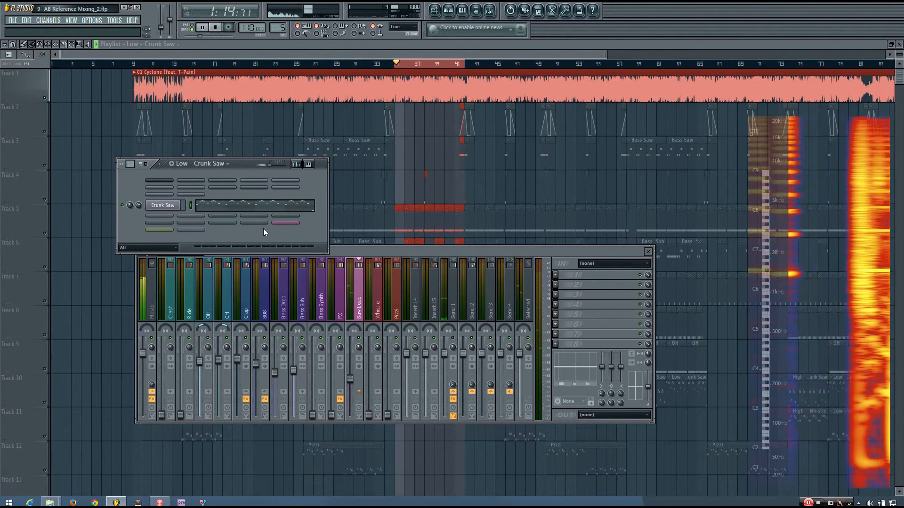
pyautogui.press('space')
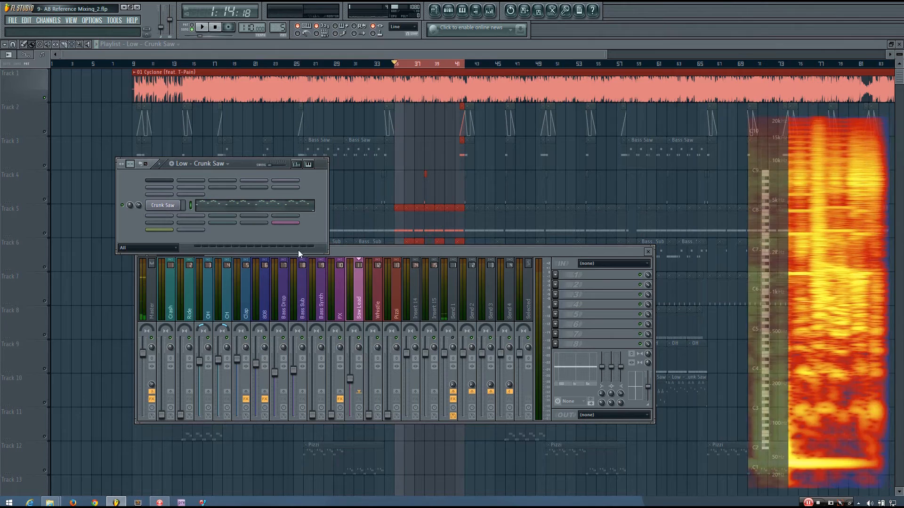
# Step: Lower the Saw Lead mixer volume slightly while checking live Crunk Saw notes against short bursts of the reference
pyautogui.press('5')
pyautogui.press('r')
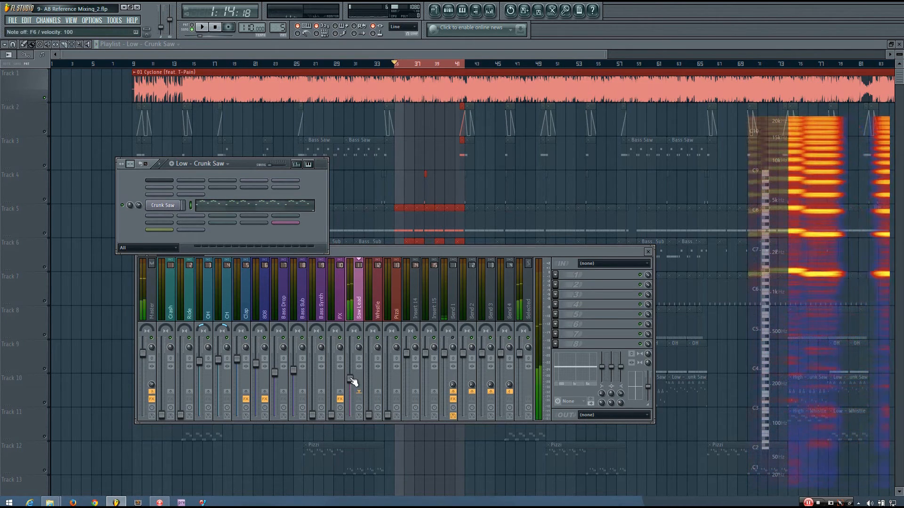
pyautogui.click(351, 379)
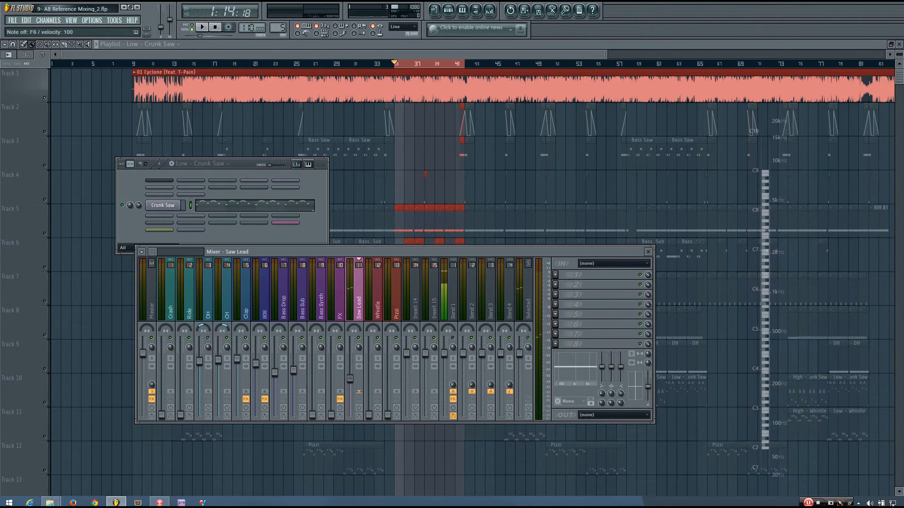
pyautogui.press('5')
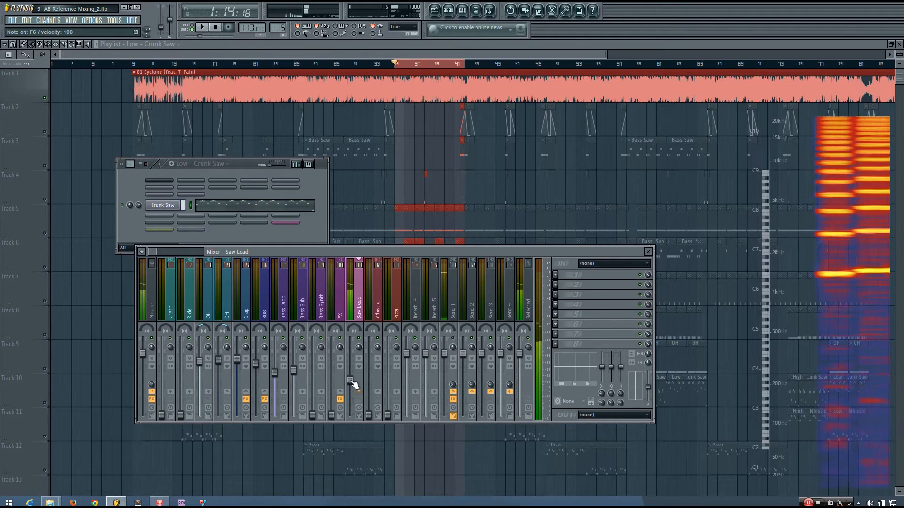
pyautogui.press('space')
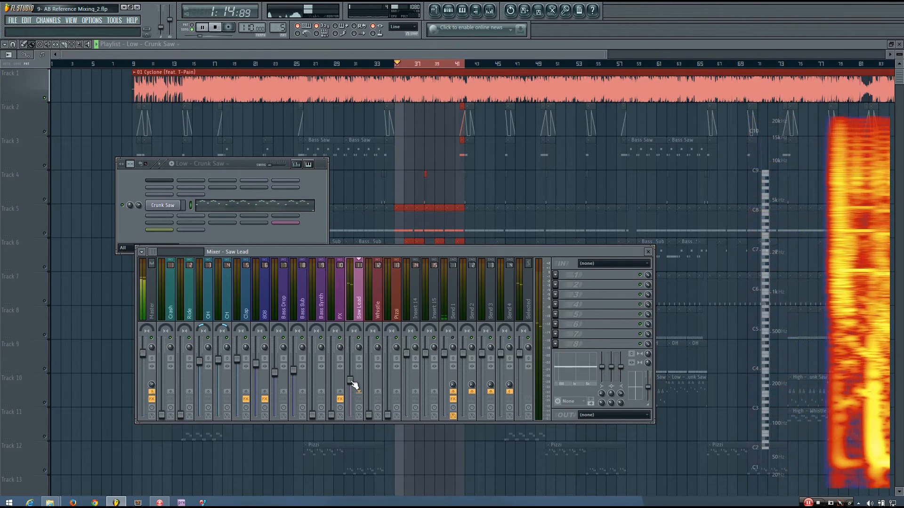
pyautogui.press('space')
pyautogui.press('5')
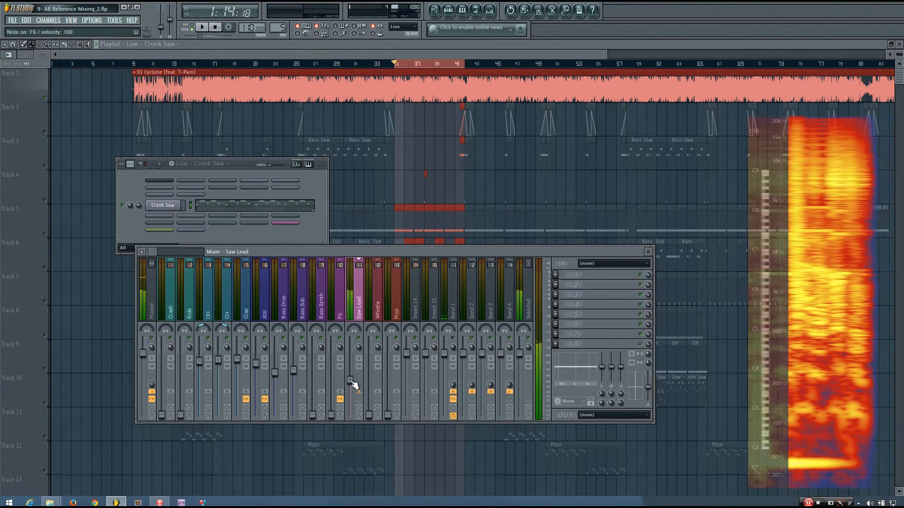
pyautogui.press('r')
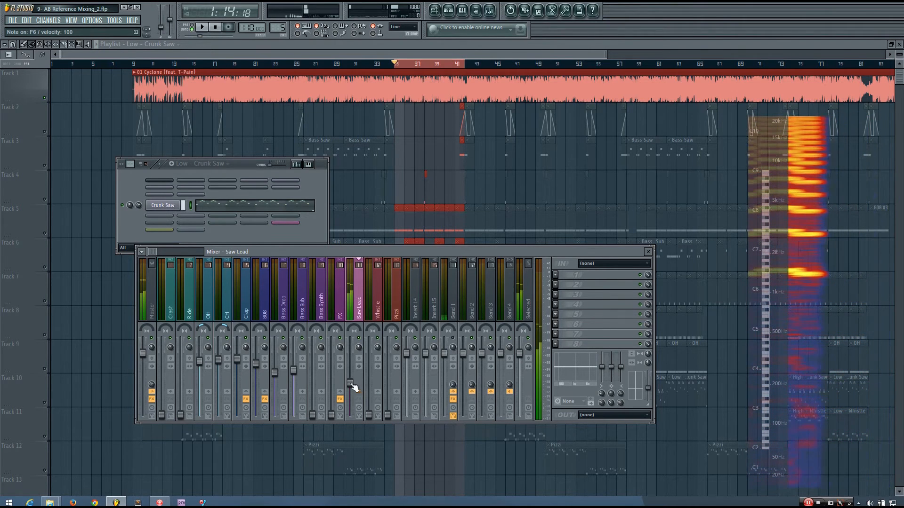
# Step: Compare the lowered Saw Lead level with the looped reference by alternating reference playback and live notes
pyautogui.press('space')
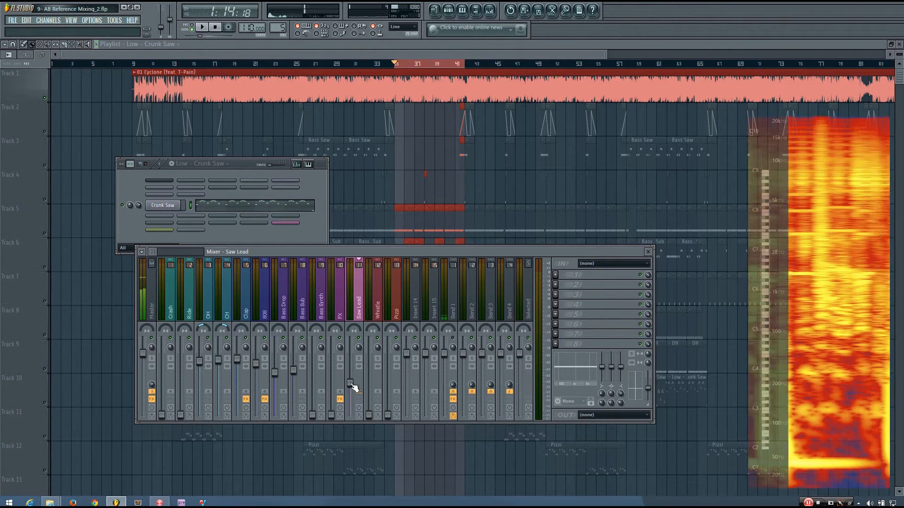
pyautogui.press('r')
pyautogui.press('space')
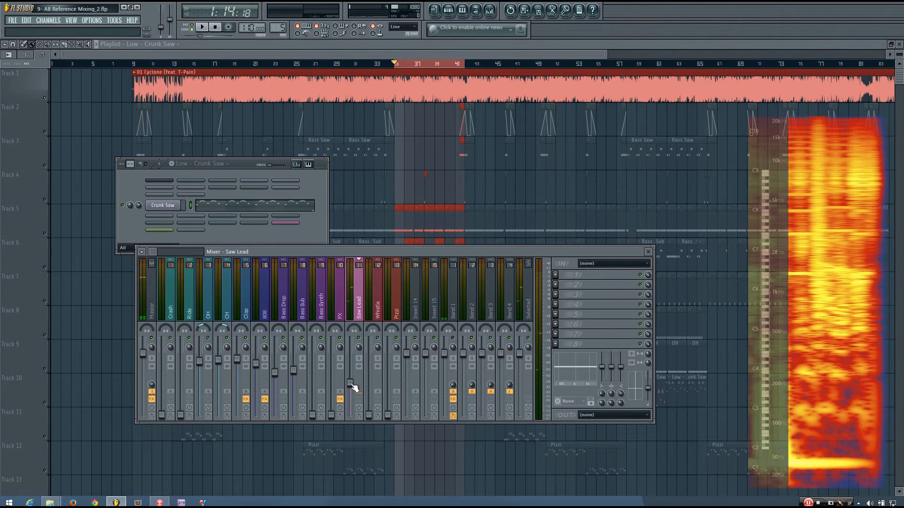
pyautogui.press('r')
pyautogui.press('r')
pyautogui.press('r')
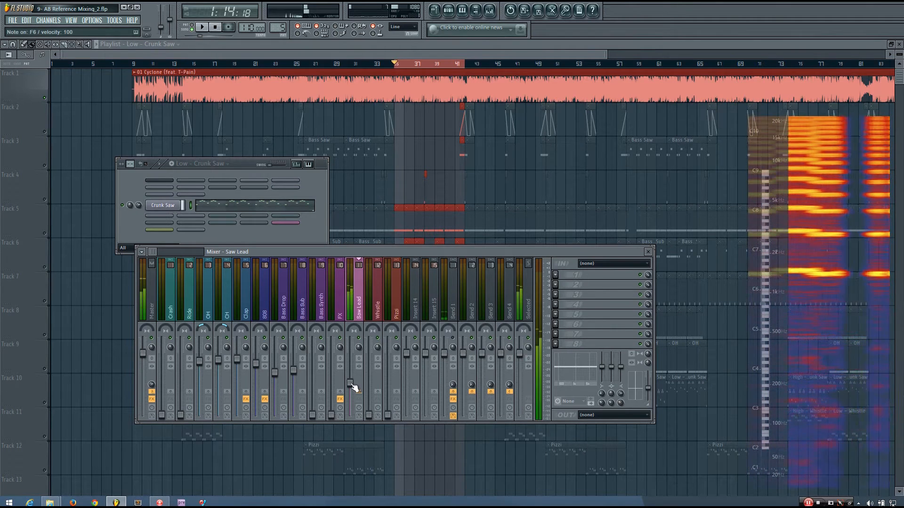
pyautogui.press('space')
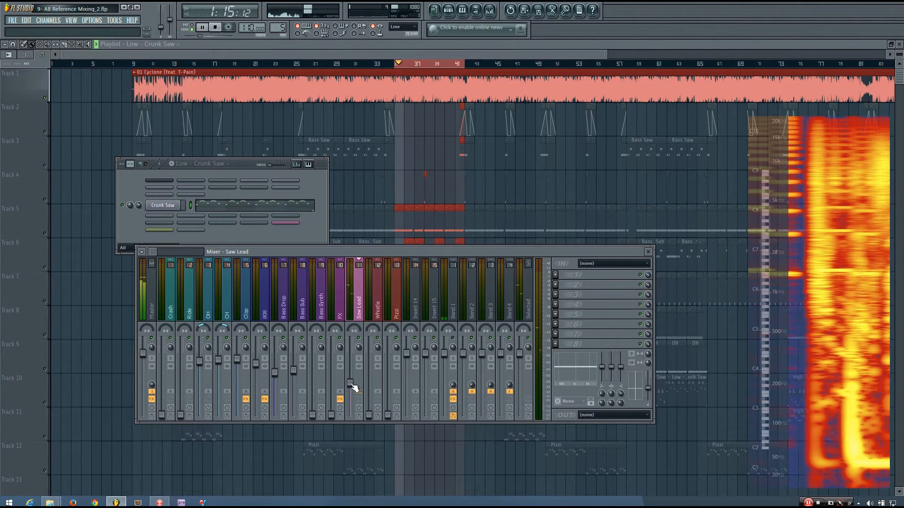
pyautogui.press('r')
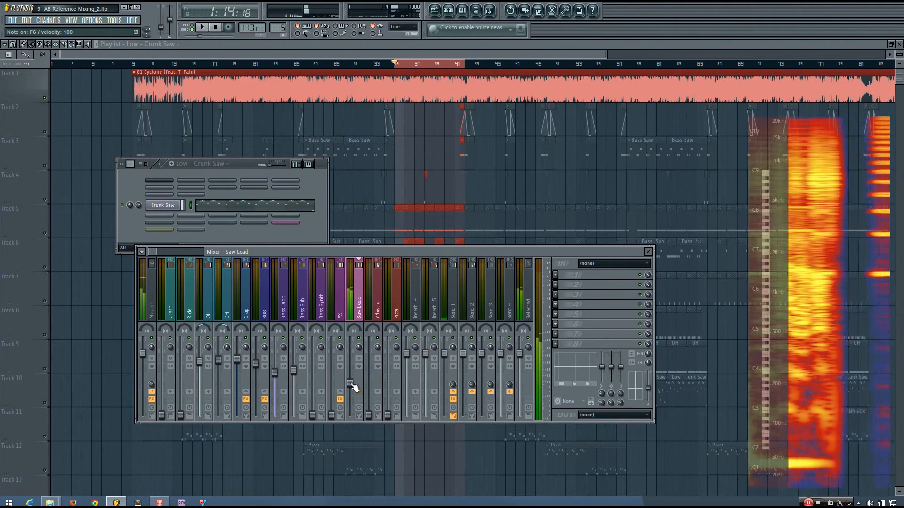
# Step: Lower the main volume to about 10% (-31.2 dB) and compare Saw Lead notes with the reference at quiet listening level
pyautogui.press('5')
pyautogui.press('r')
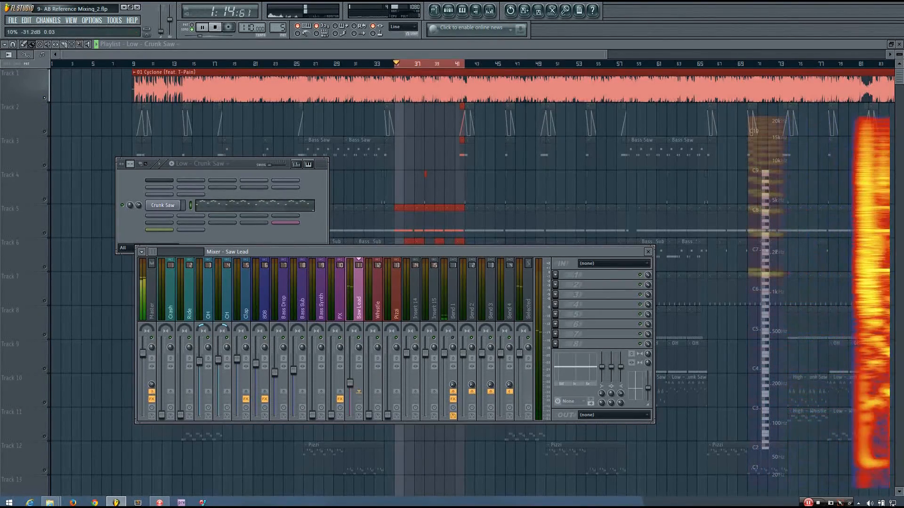
pyautogui.press('space')
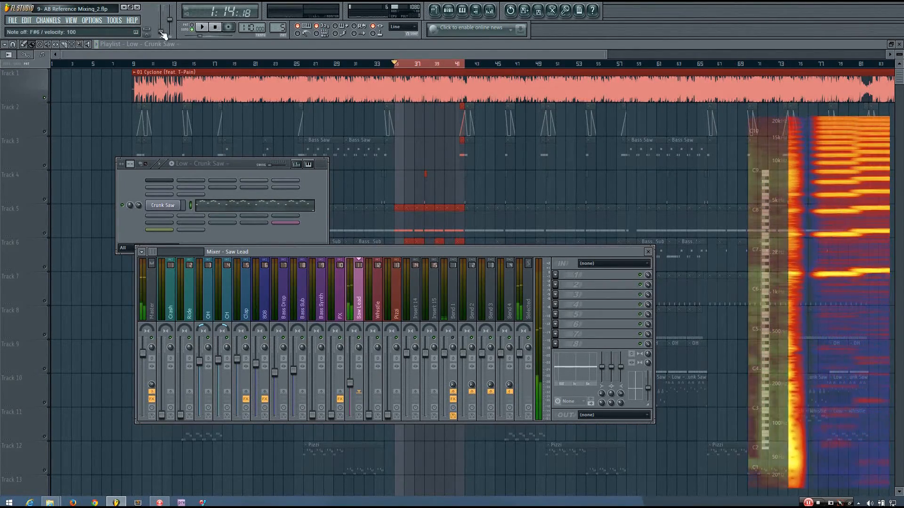
pyautogui.press('space')
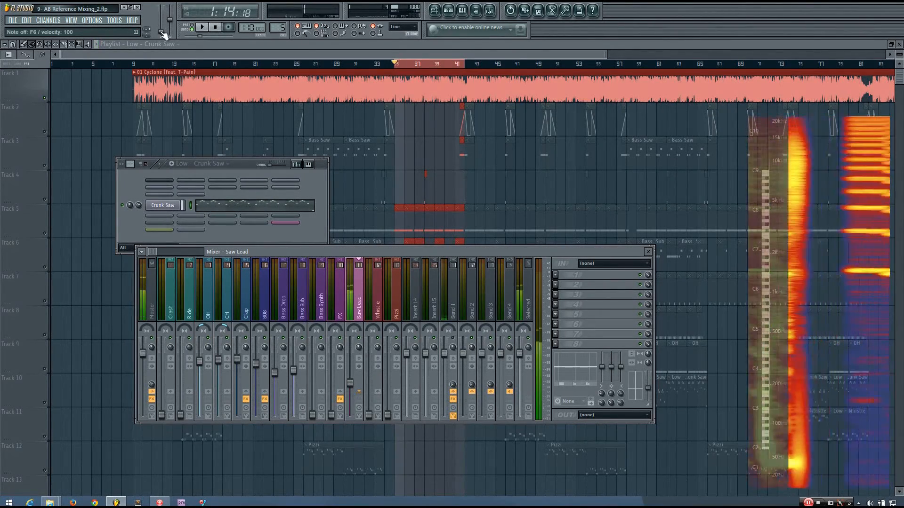
pyautogui.press('r')
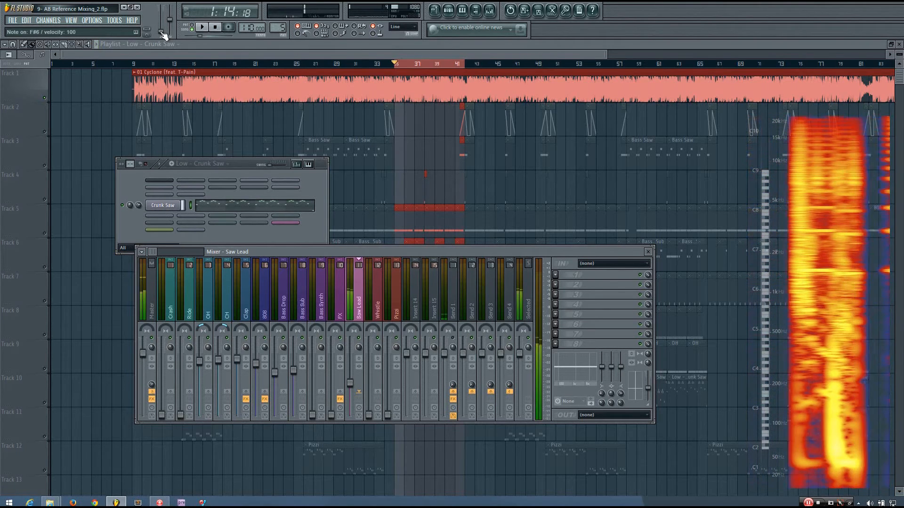
pyautogui.press('5')
pyautogui.press('r')
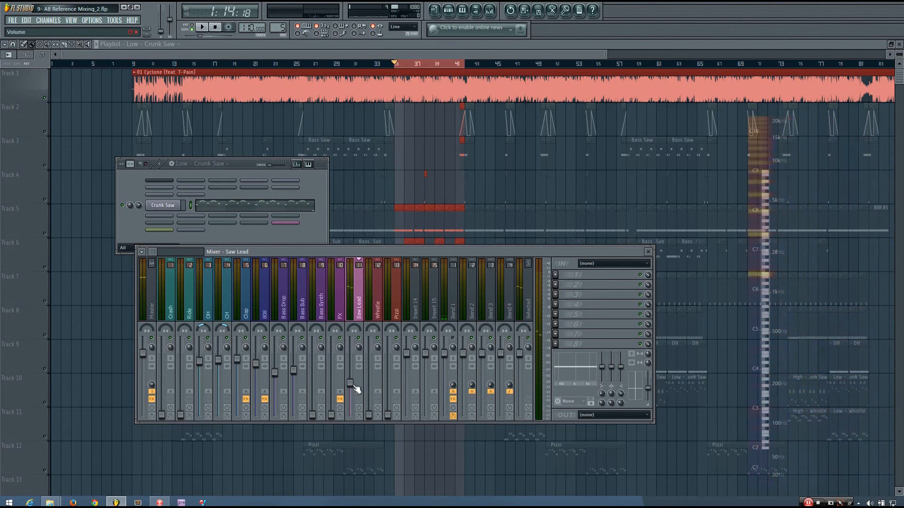
# Step: Recheck the Saw Lead's loudness against the reference at the quiet listening level, and raise the main volume back up
pyautogui.press('r')
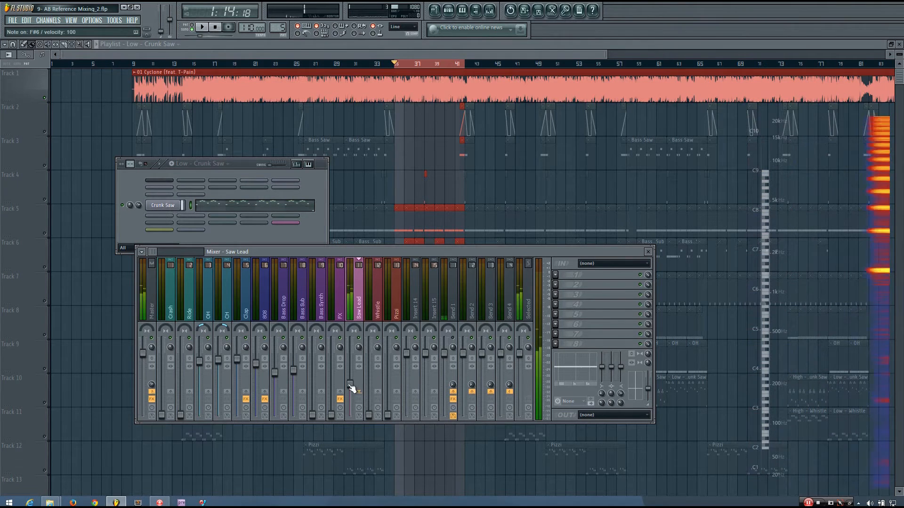
pyautogui.press('5')
pyautogui.press('r')
pyautogui.press('space')
pyautogui.press('space')
pyautogui.press('r')
pyautogui.press('5')
pyautogui.press('r')
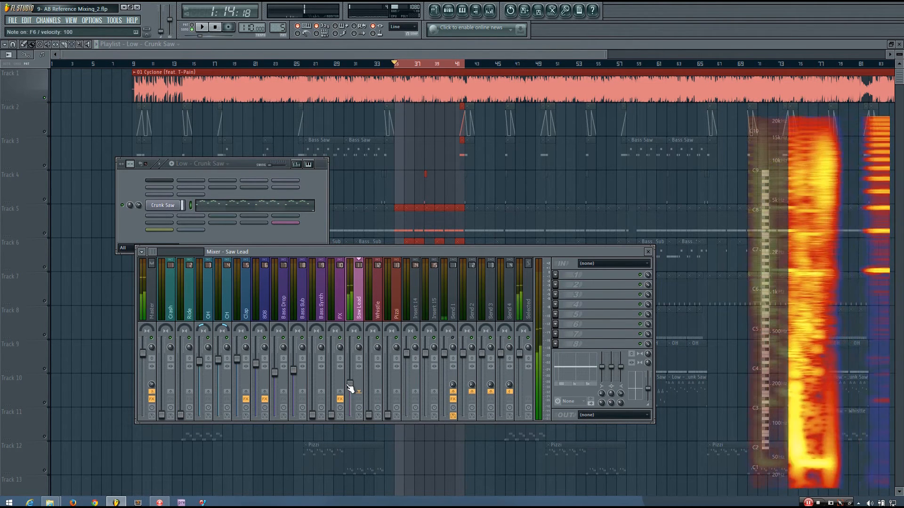
pyautogui.press('space')
pyautogui.press('space')
pyautogui.press('5')
pyautogui.press('r')
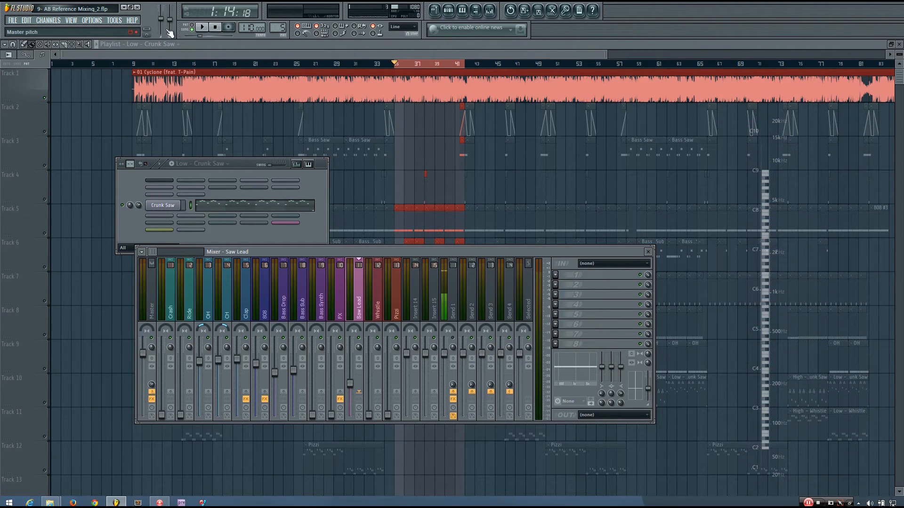
# Step: Compare Saw Lead notes with the looped reference once more at normal listening volume
pyautogui.press('5')
pyautogui.press('r')
pyautogui.press('space')
pyautogui.press('space')
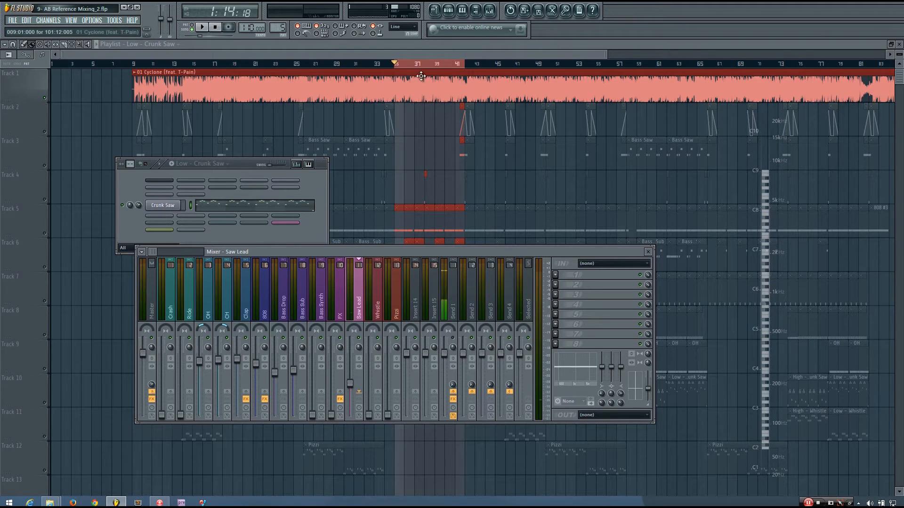
pyautogui.press('space')
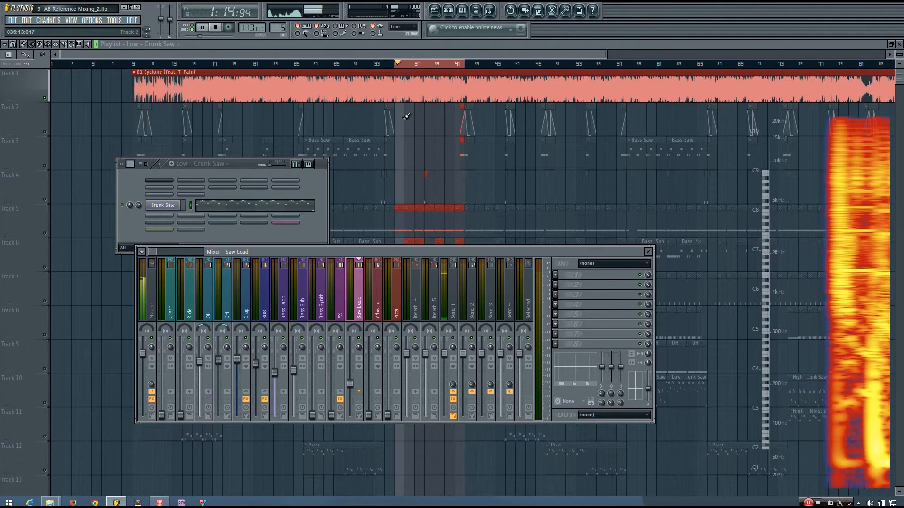
pyautogui.press('space')
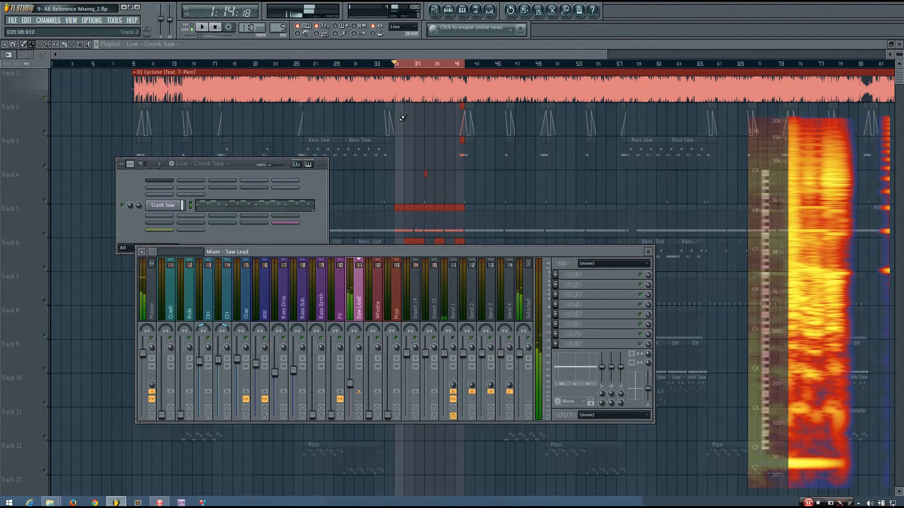
# Step: Load Fruity Reeverb into the first effect slot of the Send 3 mixer track and close its window
pyautogui.click(498, 306)
pyautogui.click(556, 276)
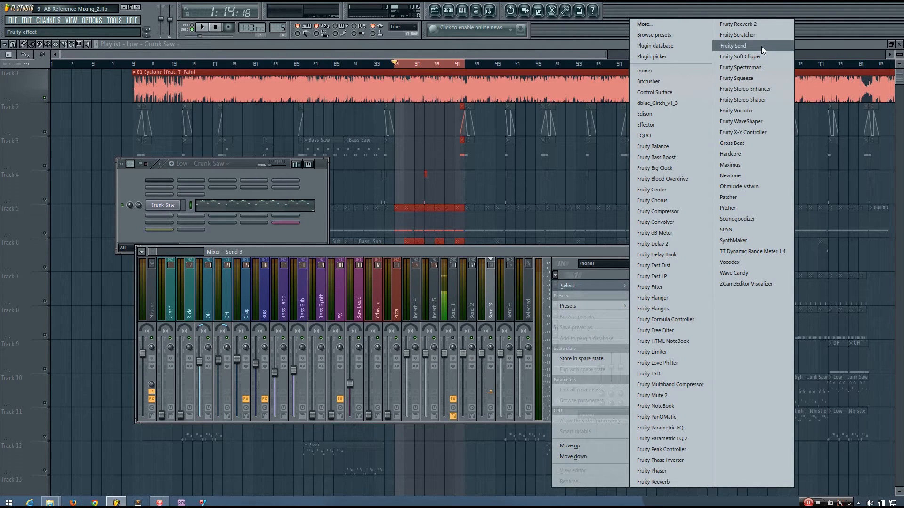
pyautogui.click(671, 481)
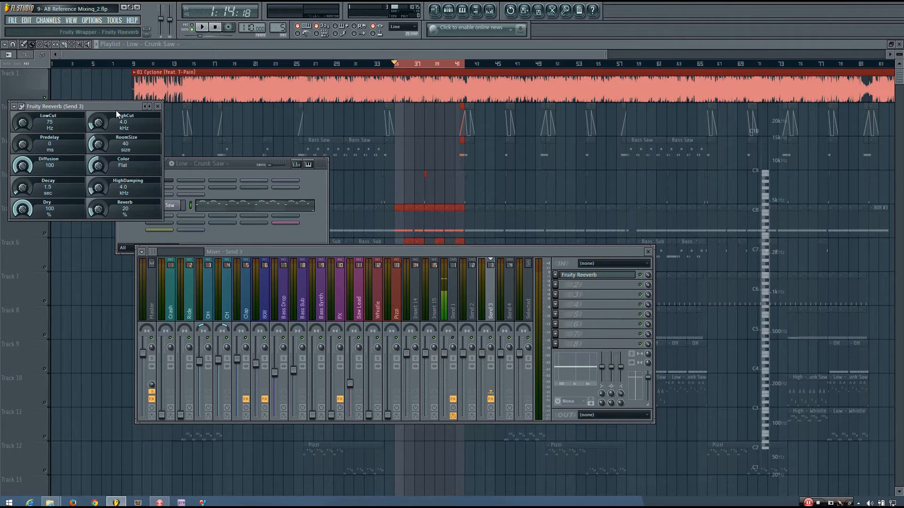
pyautogui.moveTo(116, 112); pyautogui.dragTo(264, 111)
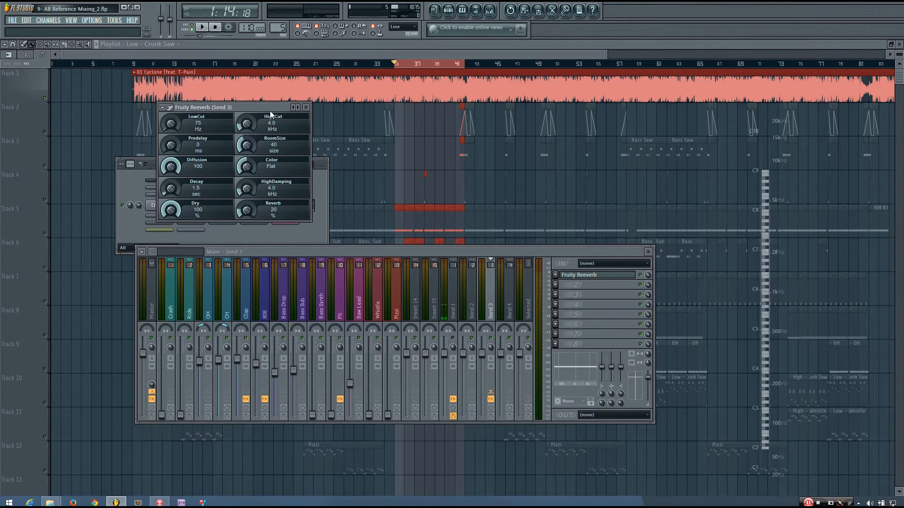
pyautogui.moveTo(257, 106); pyautogui.dragTo(300, 118)
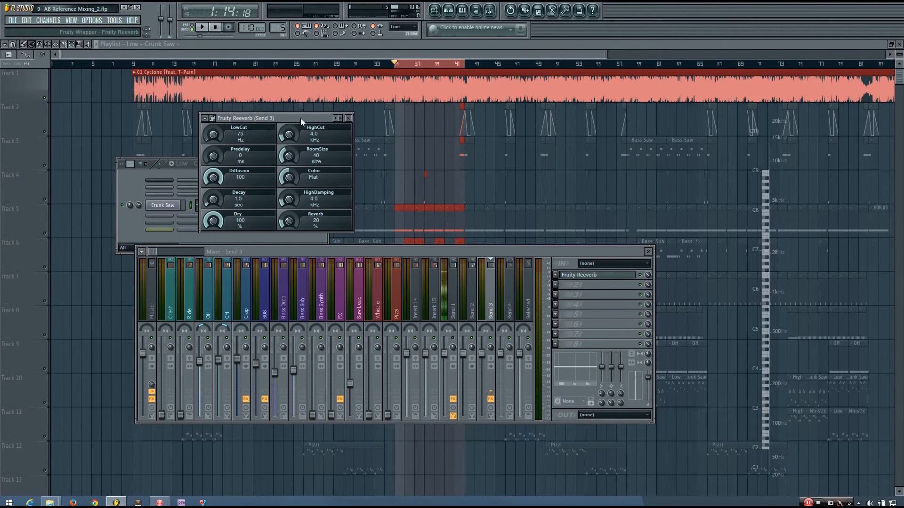
pyautogui.click(349, 118)
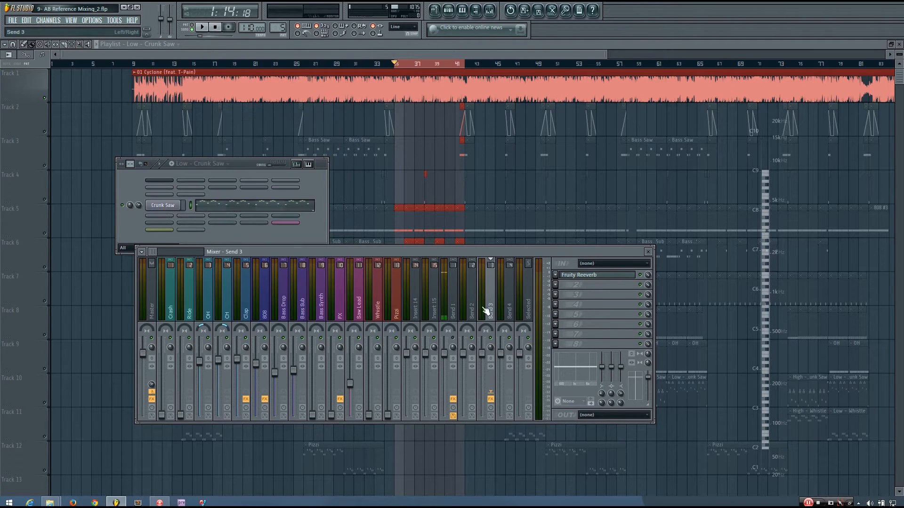
# Step: Raise the Saw Lead track's send level to the Send 3 reverb while auditioning notes
pyautogui.click(363, 314)
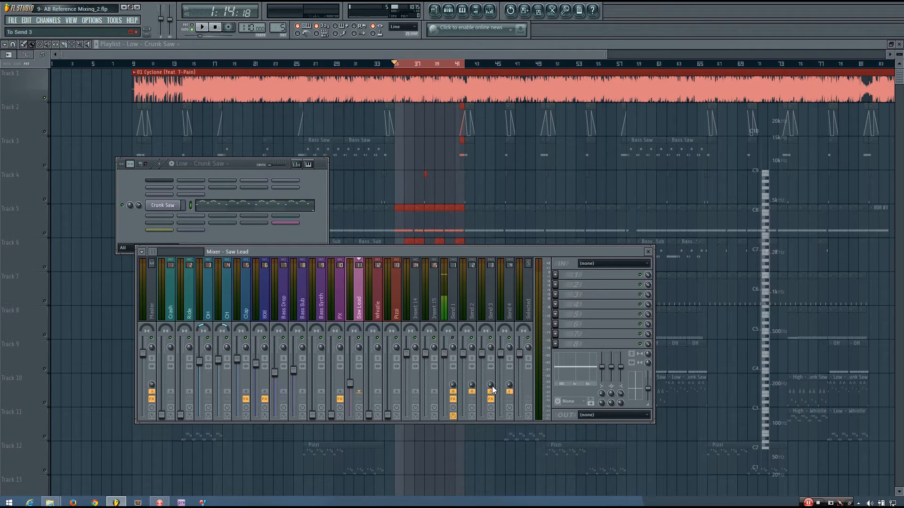
pyautogui.press('e')
pyautogui.press('r')
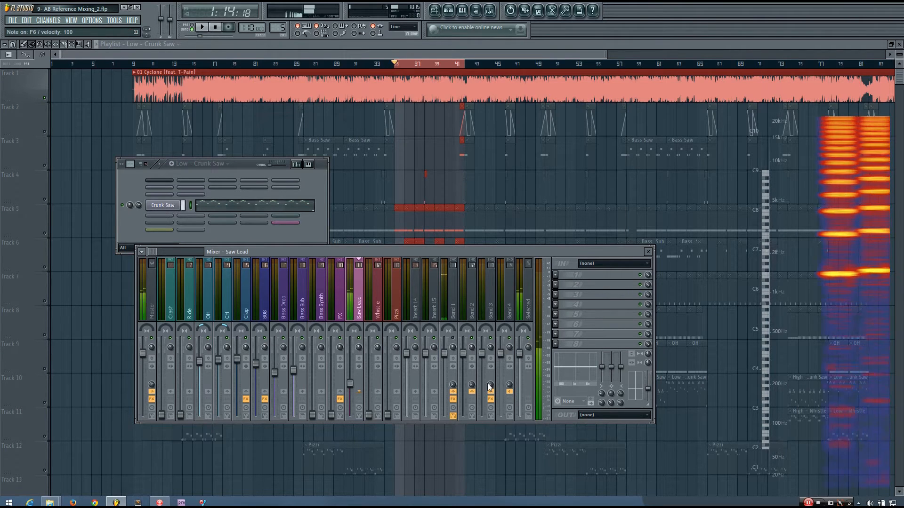
pyautogui.moveTo(488, 384); pyautogui.dragTo(488, 383)
pyautogui.press('e')
pyautogui.press('r')
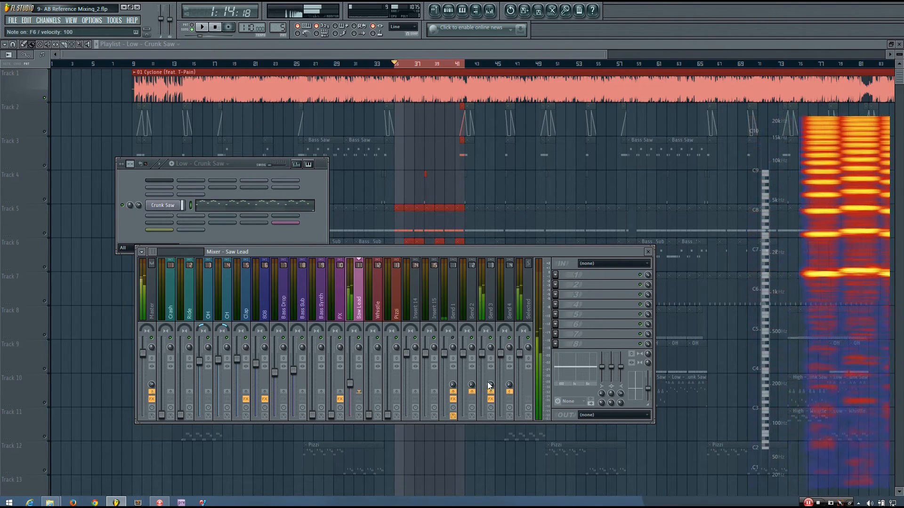
# Step: Check the Fruity Reeverb settings on the Send 3 track and listen to the looped reference again
pyautogui.click(490, 304)
pyautogui.click(607, 275)
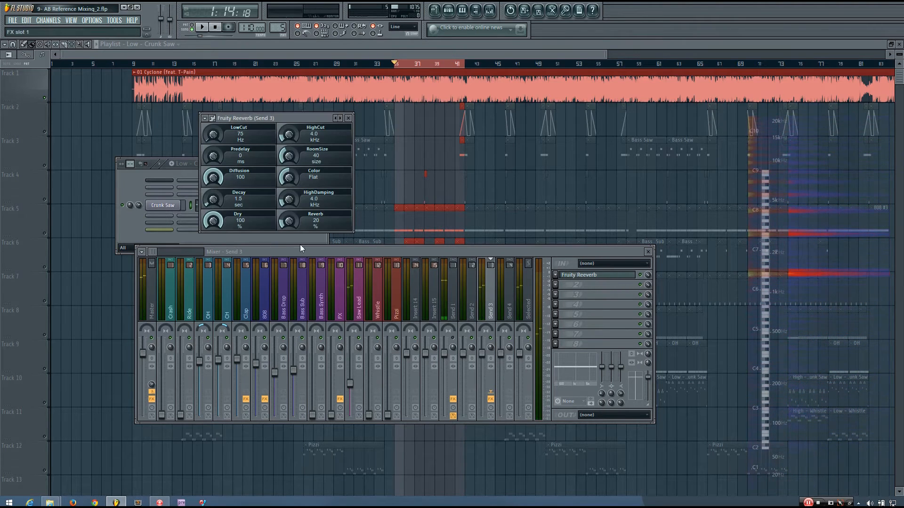
pyautogui.click(349, 118)
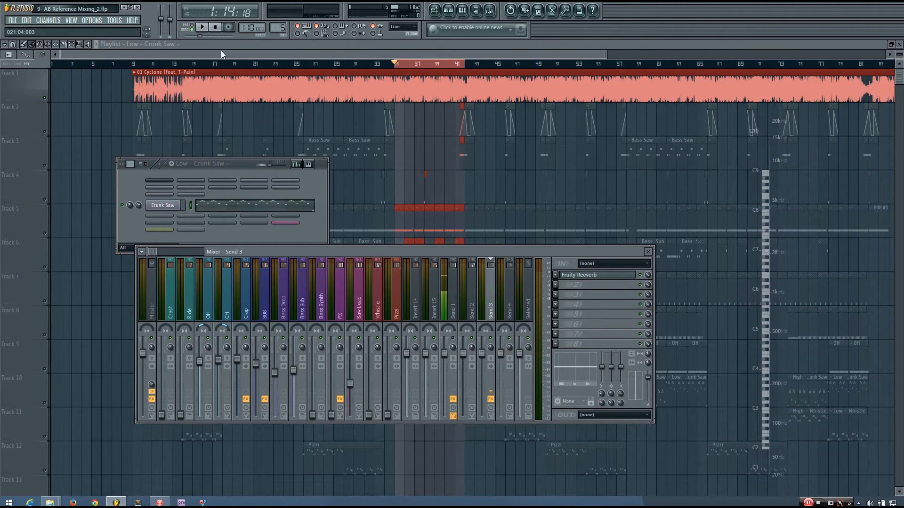
pyautogui.press('space')
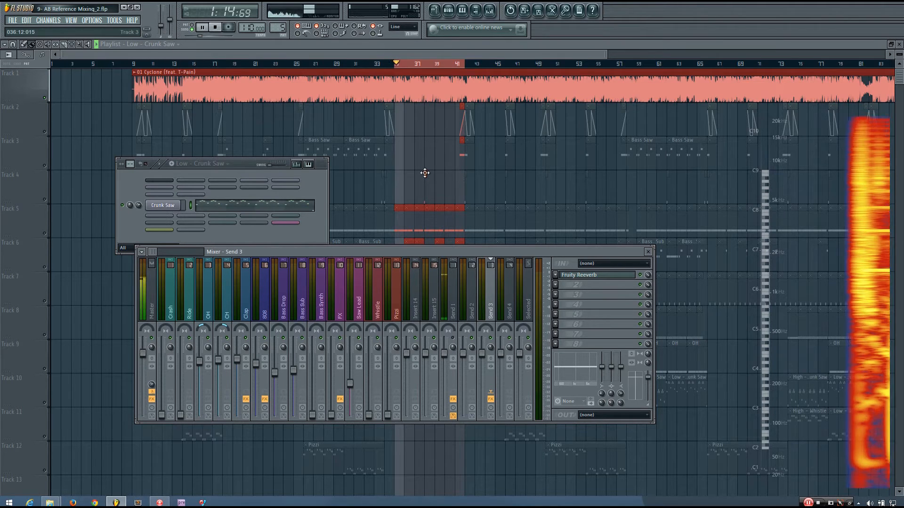
pyautogui.press('space')
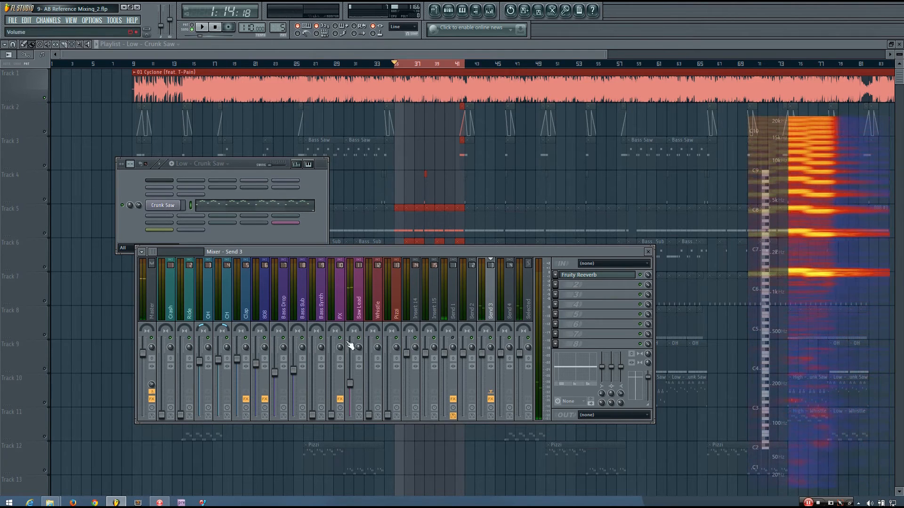
# Step: Set the Saw Lead track's volume to about 50% (-12.6 dB), comparing its reverberated notes with the reference
pyautogui.click(358, 306)
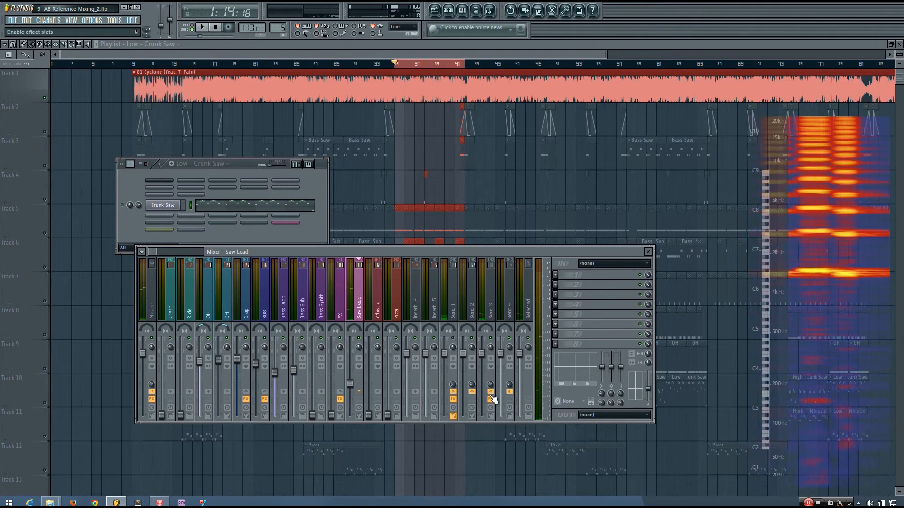
pyautogui.press('space')
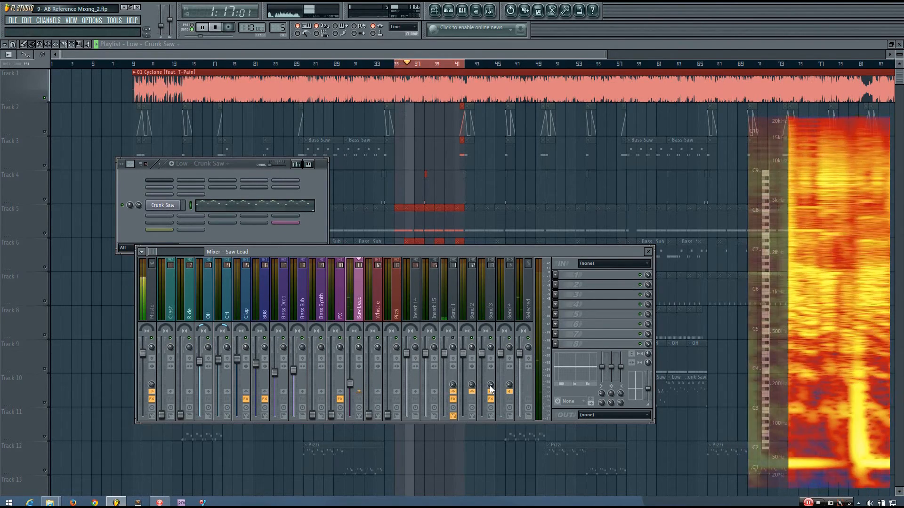
pyautogui.press('space')
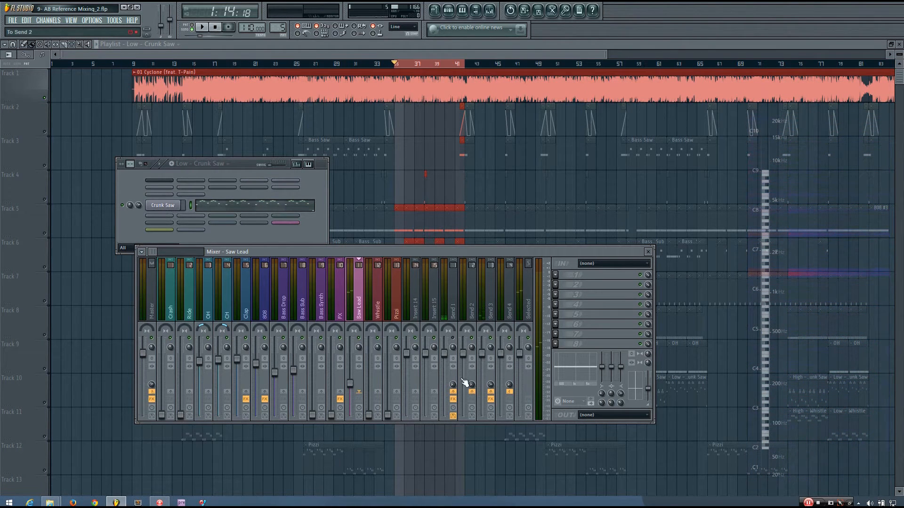
pyautogui.press('r')
pyautogui.press('5')
pyautogui.press('r')
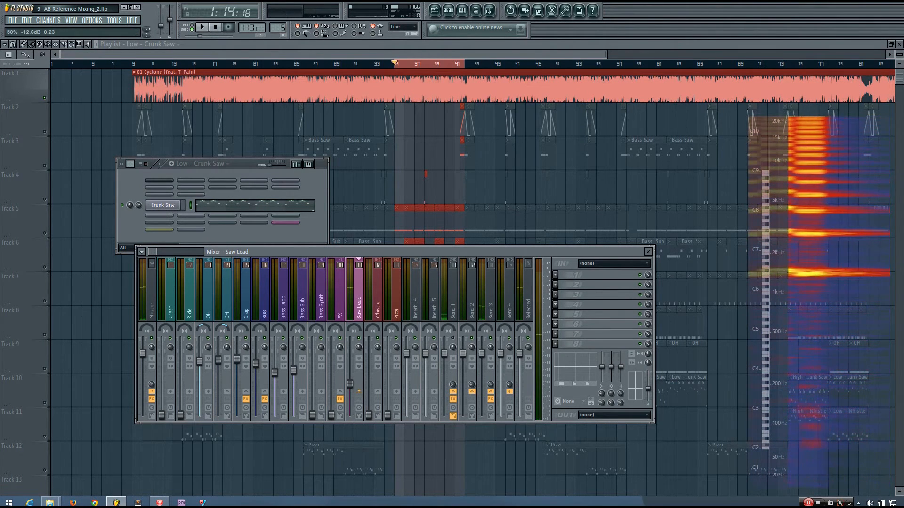
pyautogui.press('r')
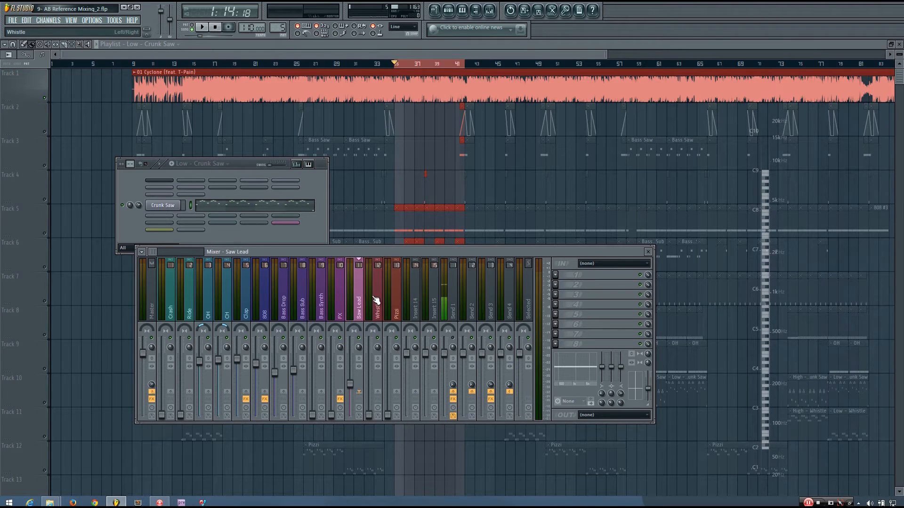
# Step: Lower the Saw Lead track's volume slightly further while alternating its notes with the looped reference
pyautogui.press('space')
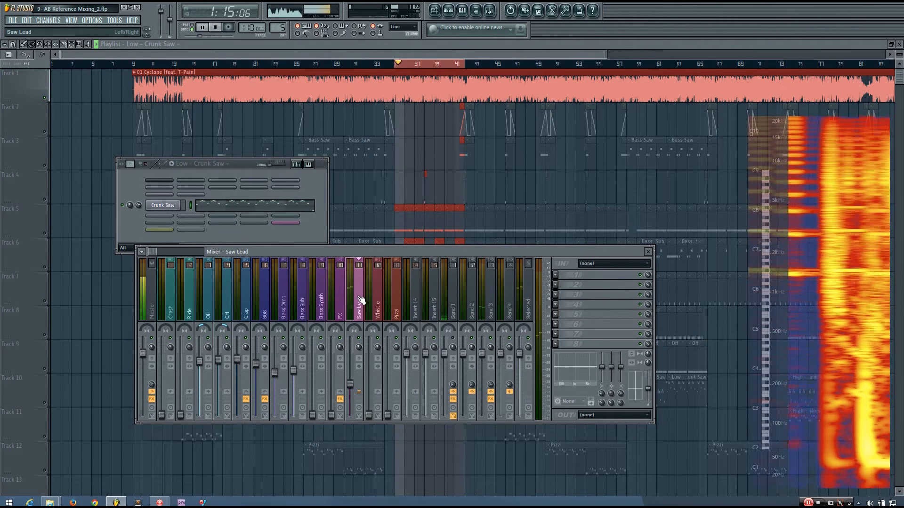
pyautogui.press('space')
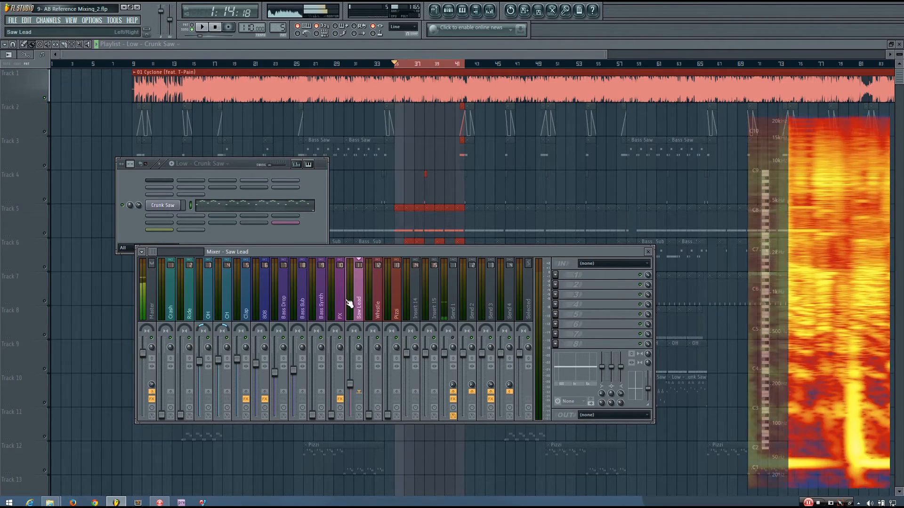
pyautogui.press('space')
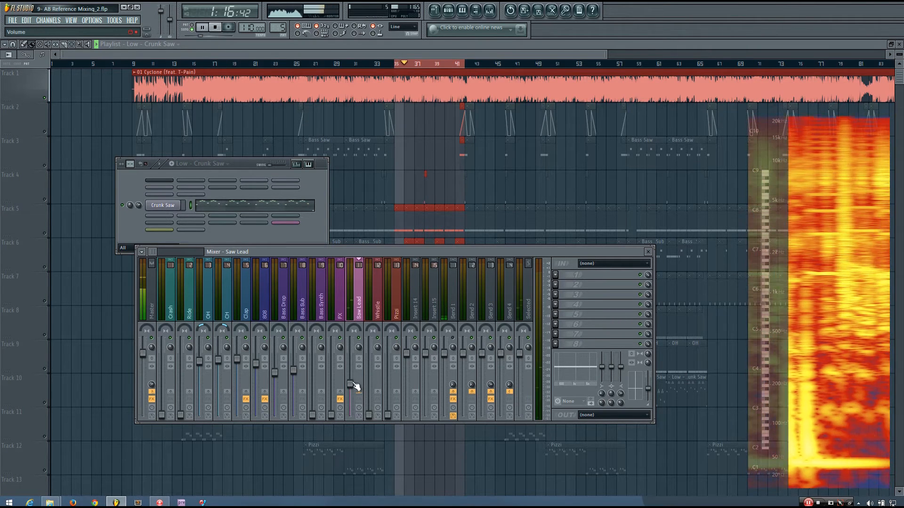
pyautogui.press('space')
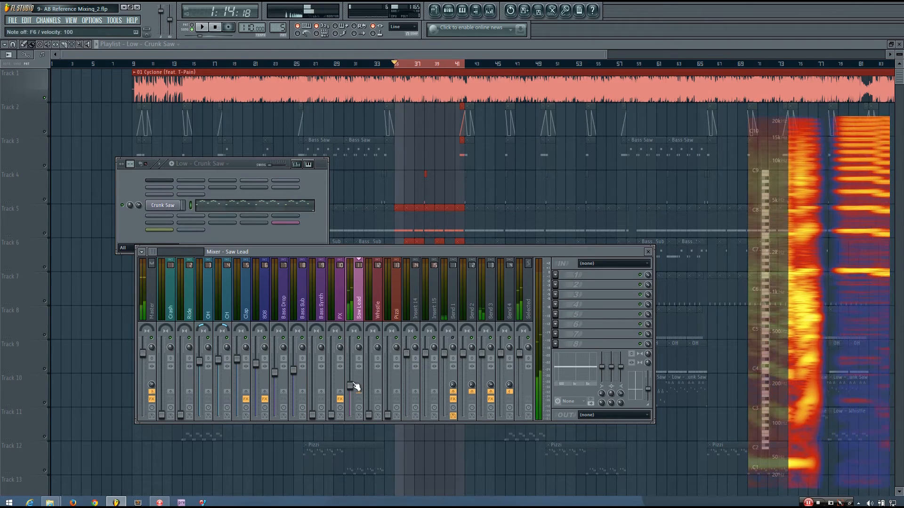
pyautogui.press('space')
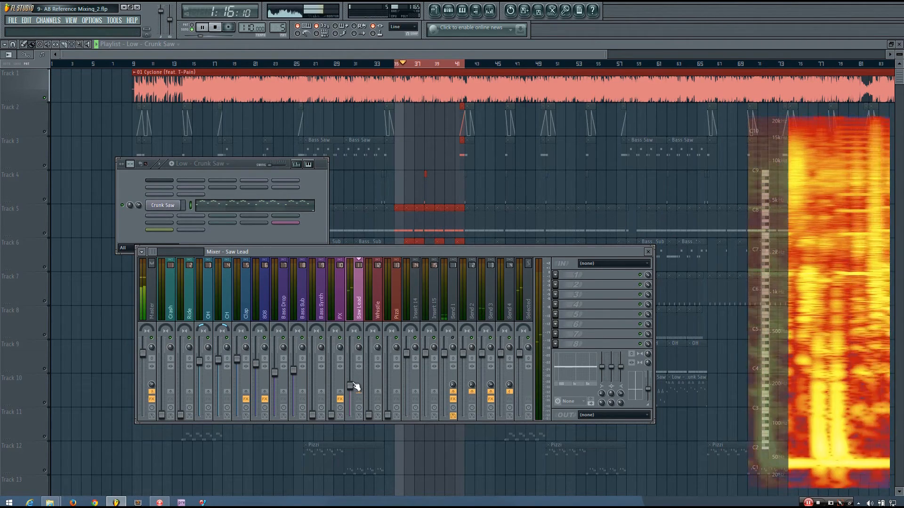
pyautogui.press('space')
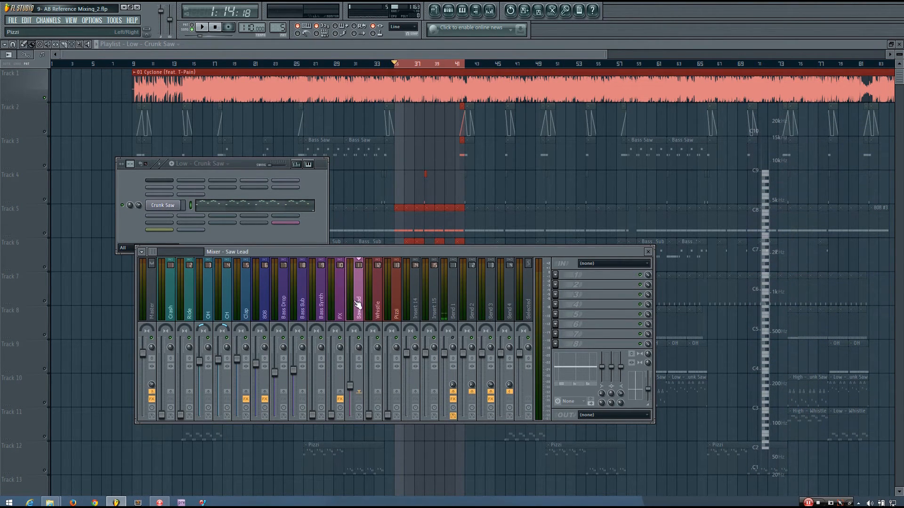
# Step: Bring up the Whistle mixer track's volume, switch to the High - Whistle pattern and play the reference
pyautogui.click(382, 305)
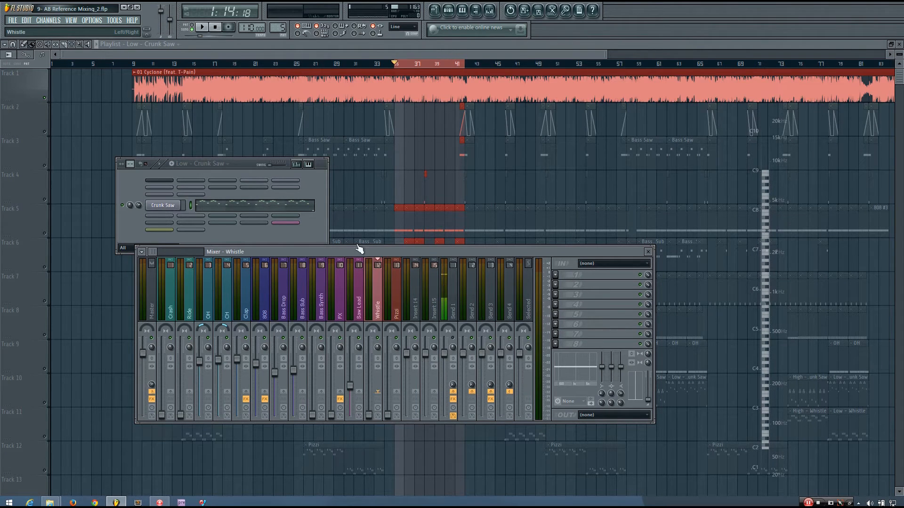
pyautogui.scroll(1, 283, 27)
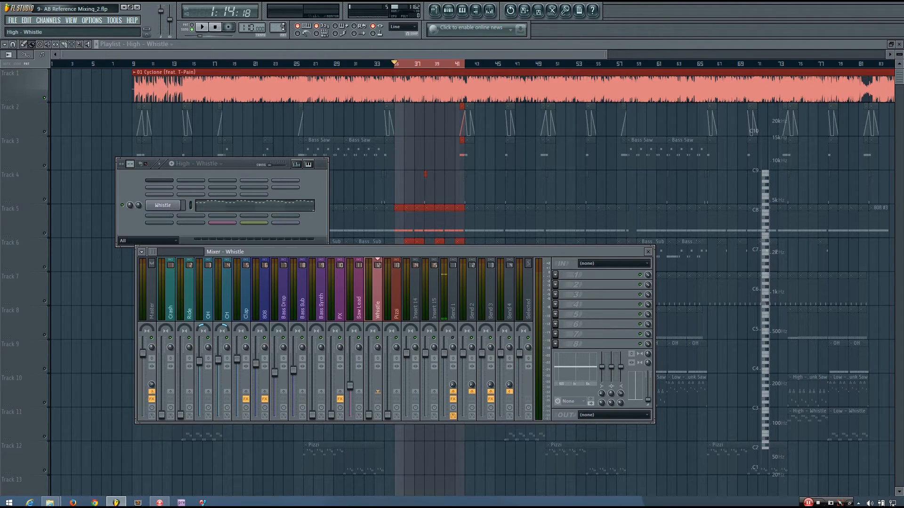
pyautogui.press('space')
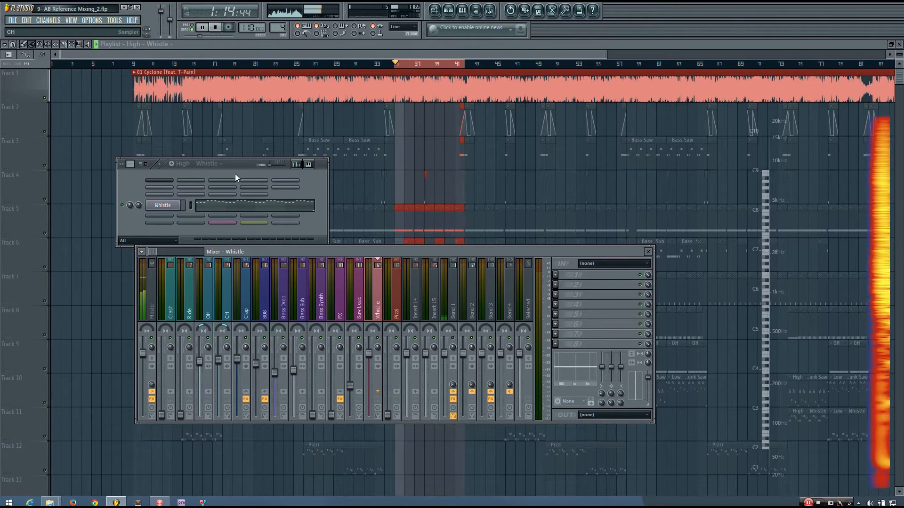
pyautogui.press('space')
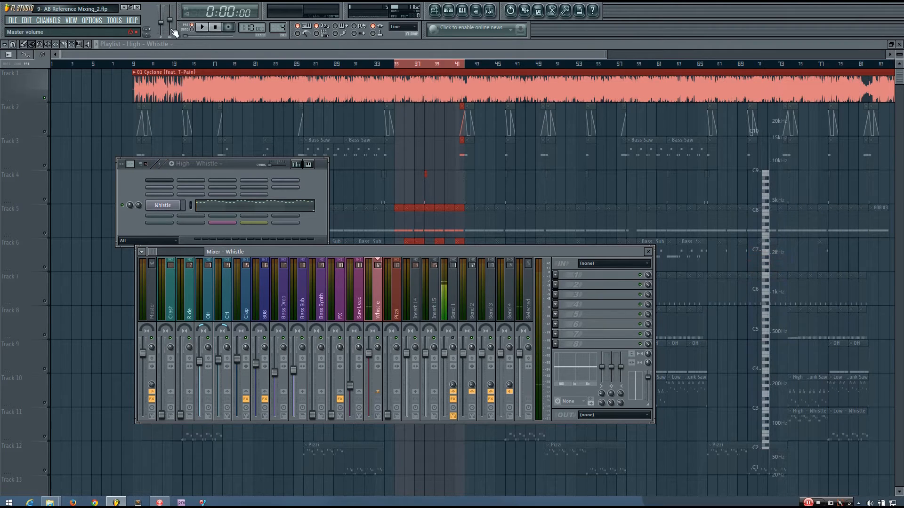
# Step: Clear the loop selection, play the reference from about bar 17, and reopen the mixer and channel windows
pyautogui.click(215, 64)
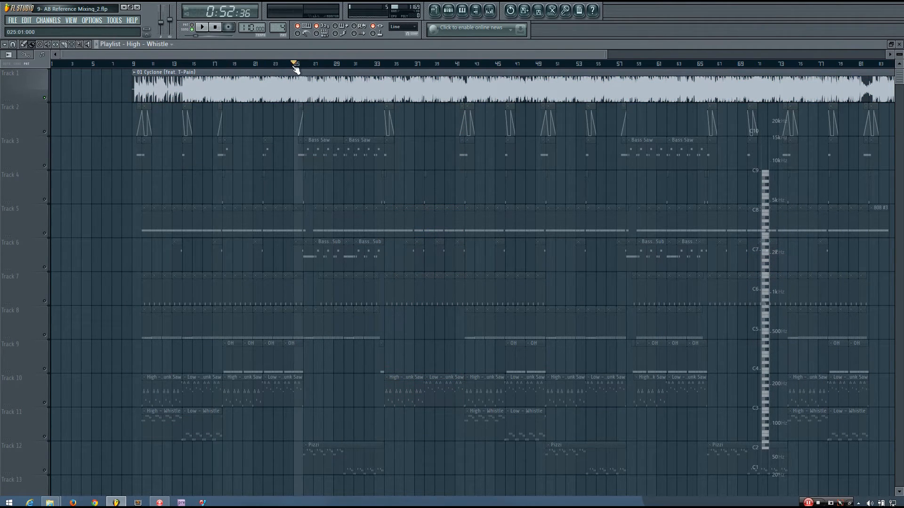
pyautogui.press('space')
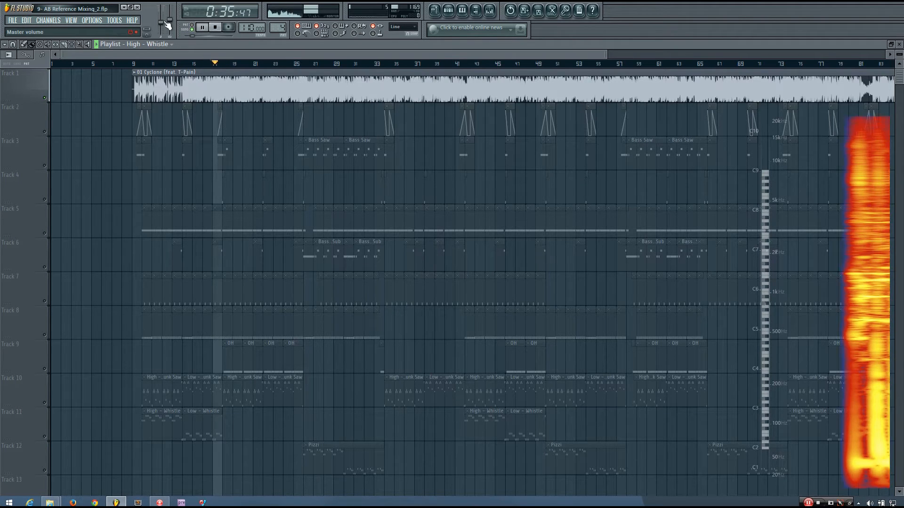
pyautogui.click(493, 11)
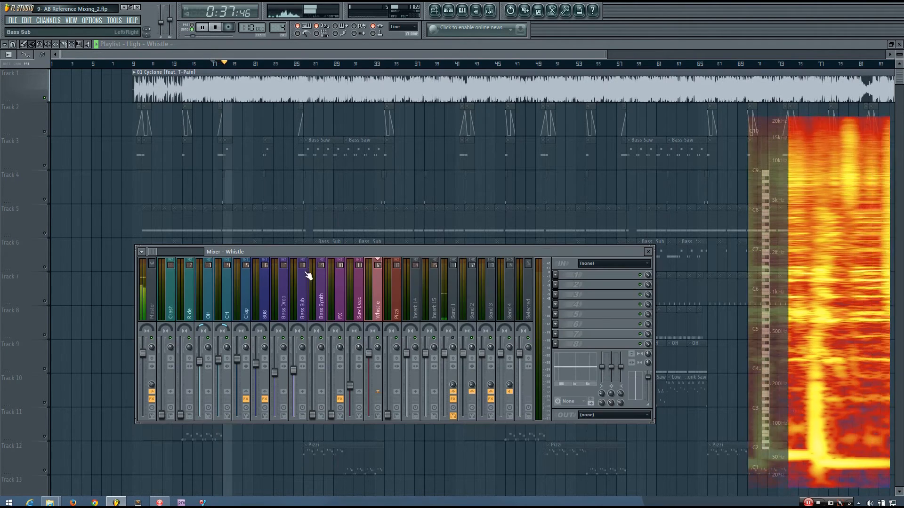
pyautogui.click(448, 11)
pyautogui.press('space')
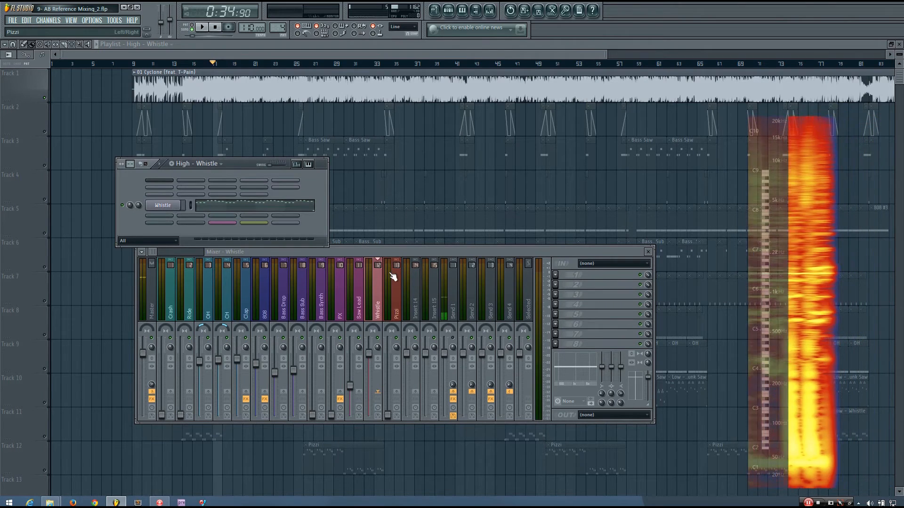
# Step: Select the Whistle channel for playing notes and compare its sound with the reference from bar 17
pyautogui.click(189, 208)
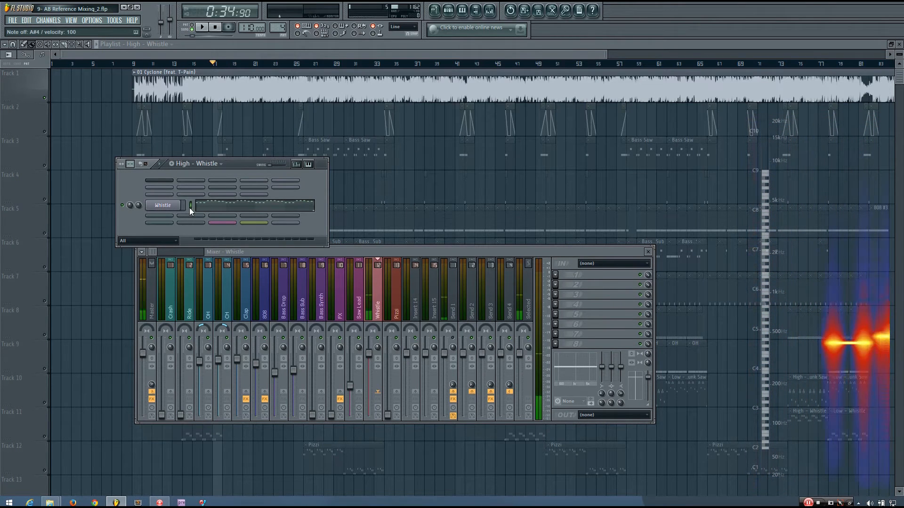
pyautogui.press('space')
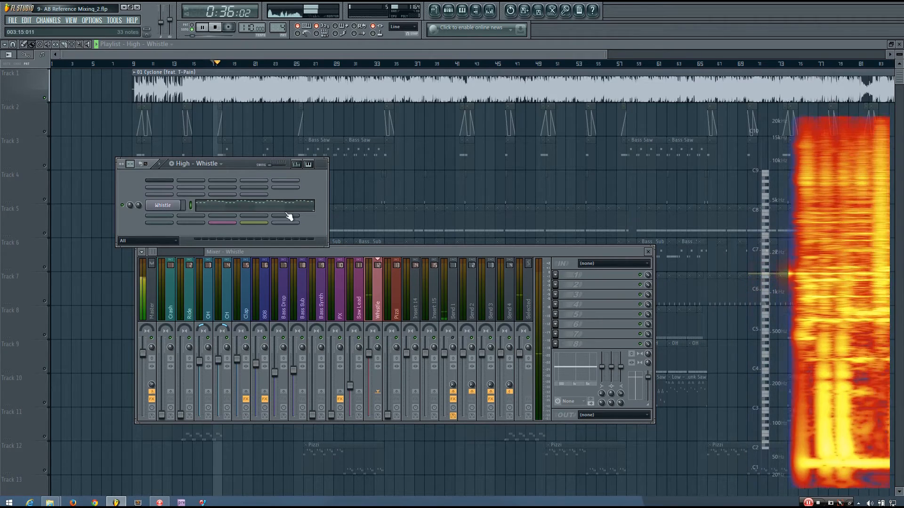
pyautogui.press('space')
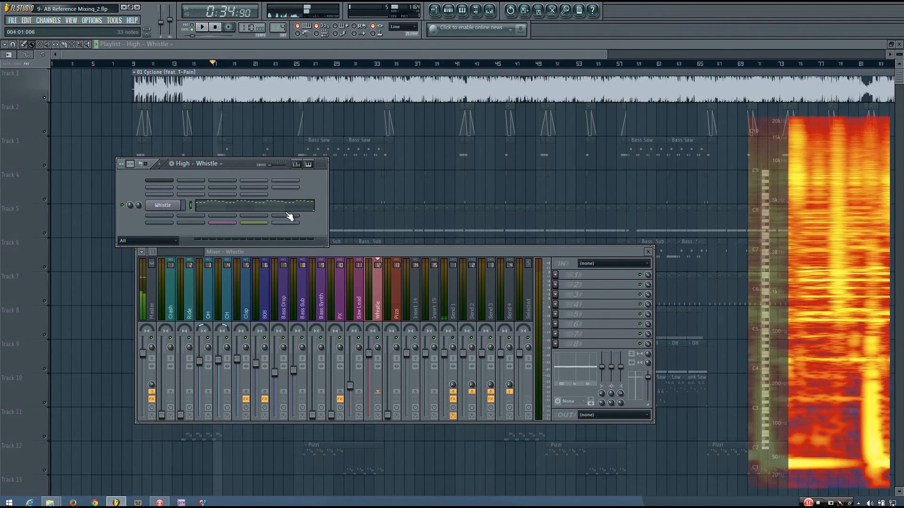
# Step: Lower the Whistle track's volume in stages to below 81% (-4.5 dB), comparing its notes with the reference
pyautogui.click(369, 352)
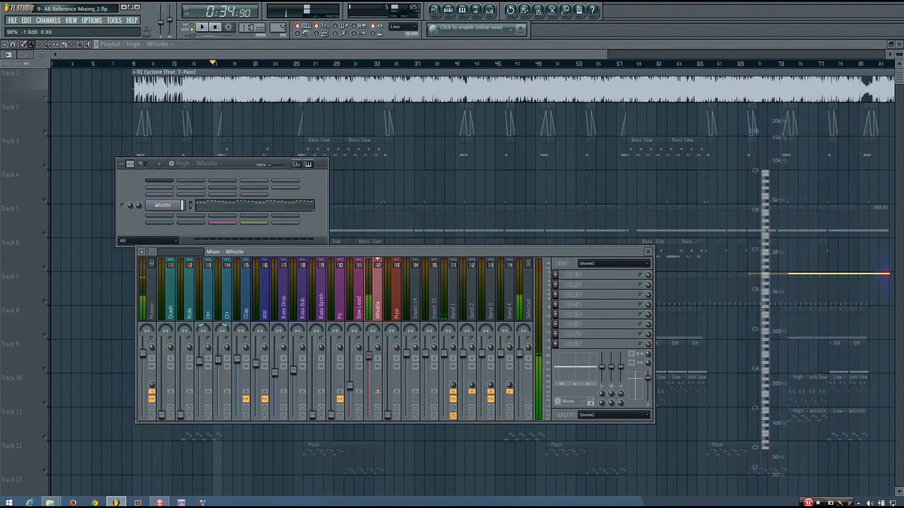
pyautogui.press('space')
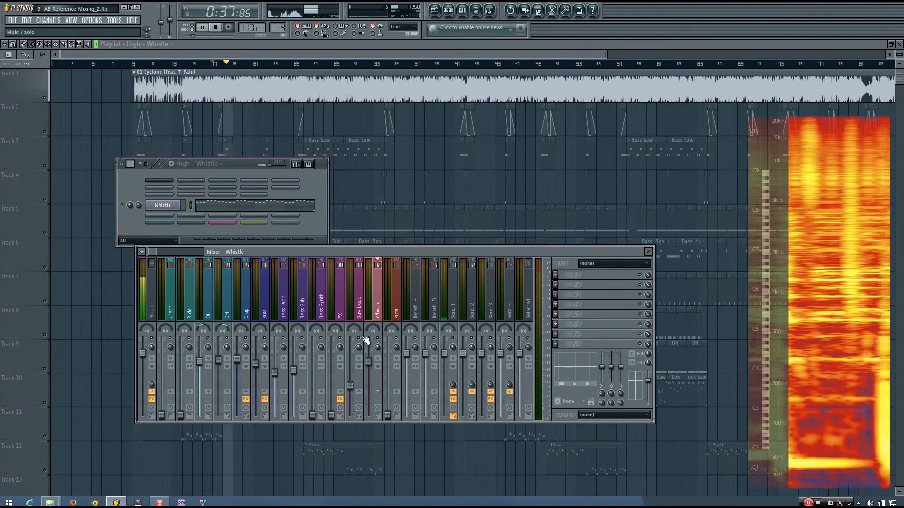
pyautogui.press('space')
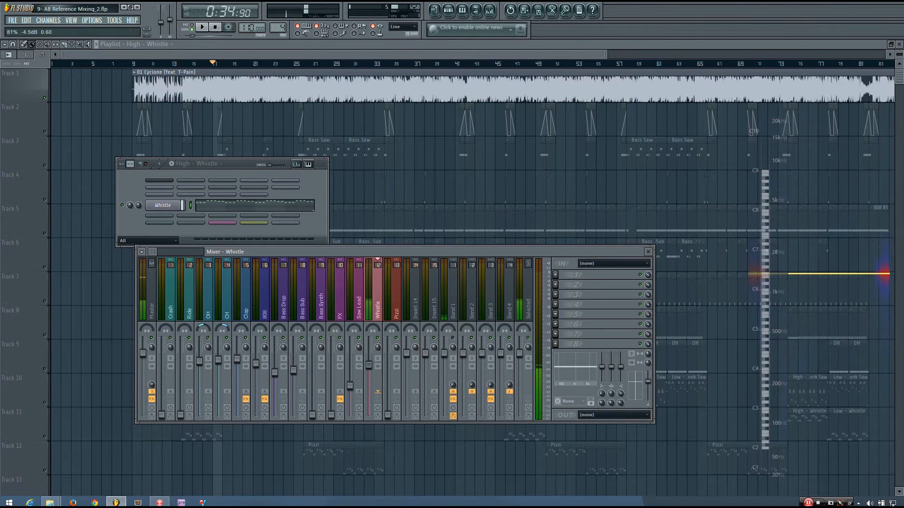
pyautogui.press('space')
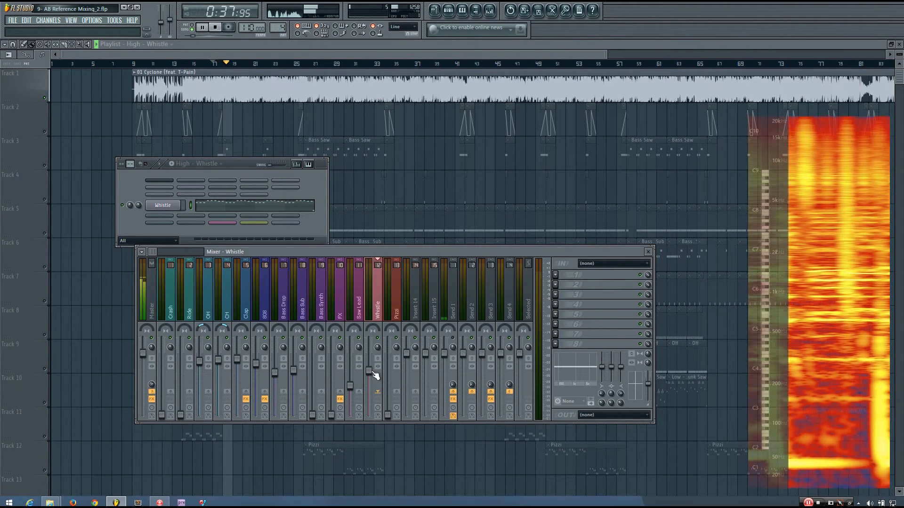
pyautogui.press('space')
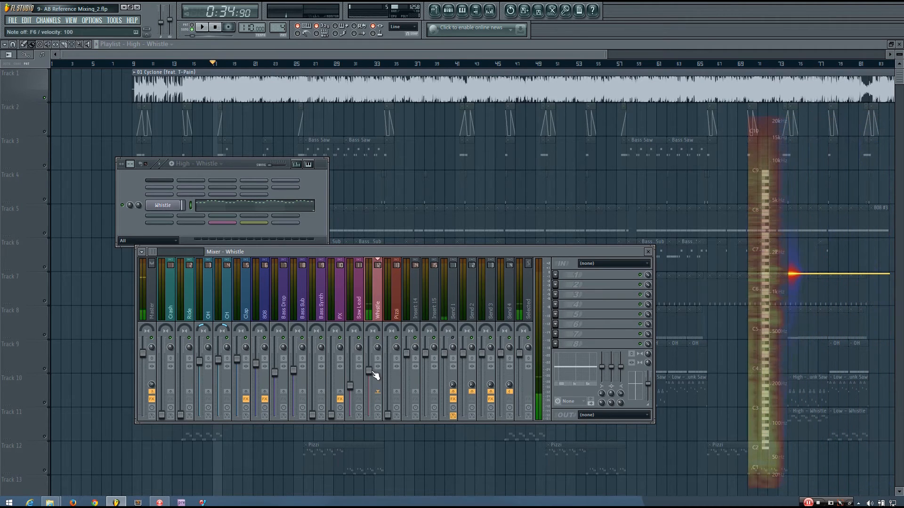
# Step: Compare the Whistle's notes with the reference from bar 17, lowering the master volume for the reference and trimming the Whistle track slightly
pyautogui.moveTo(161, 23); pyautogui.dragTo(160, 27)
pyautogui.press('space')
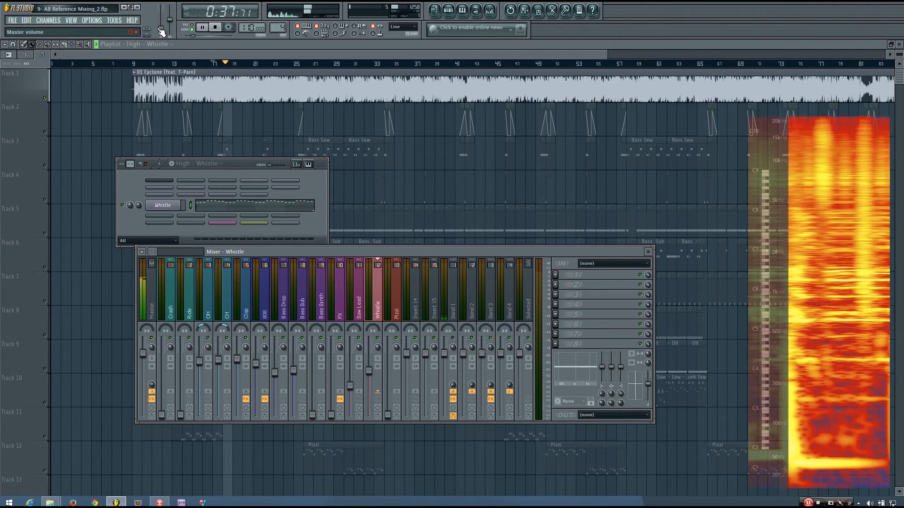
pyautogui.press('space')
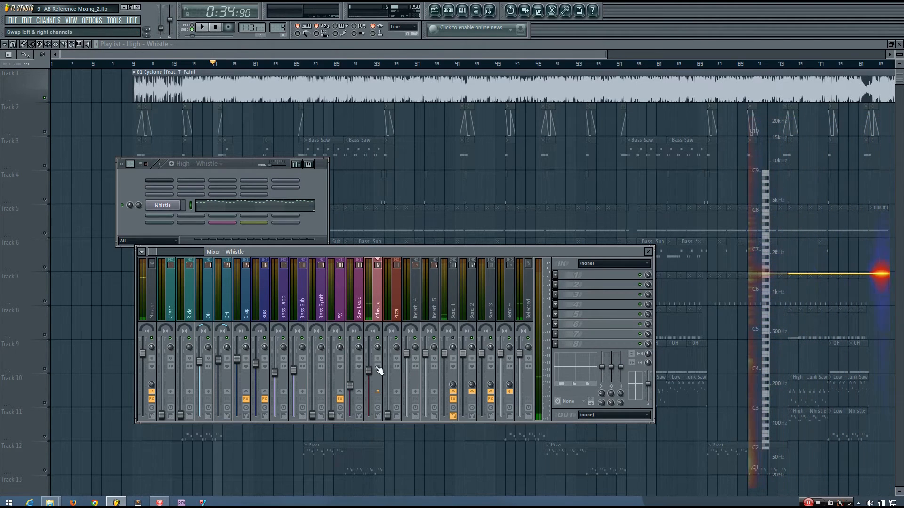
pyautogui.press('r')
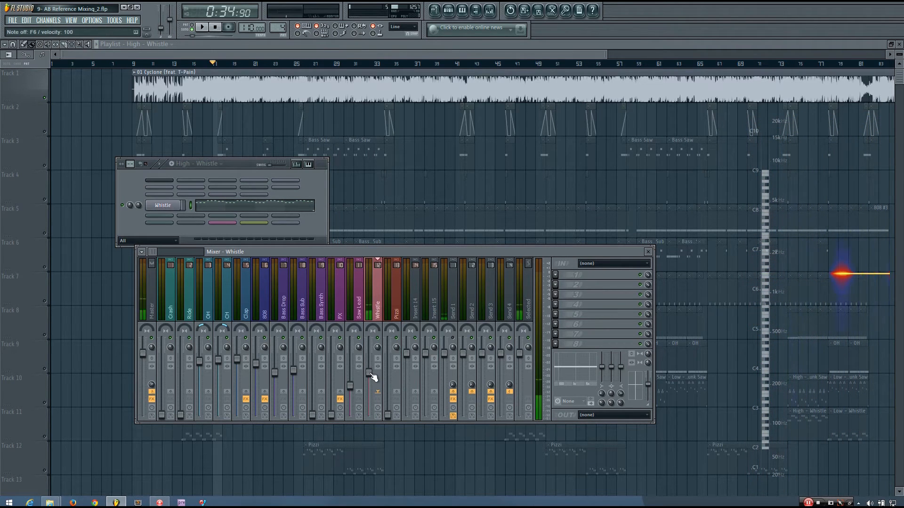
pyautogui.press('space')
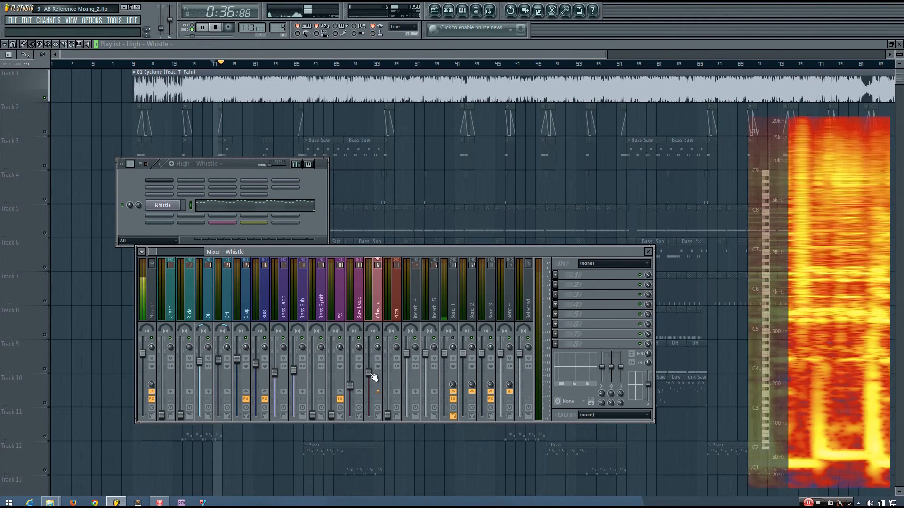
pyautogui.press('space')
pyautogui.press('r')
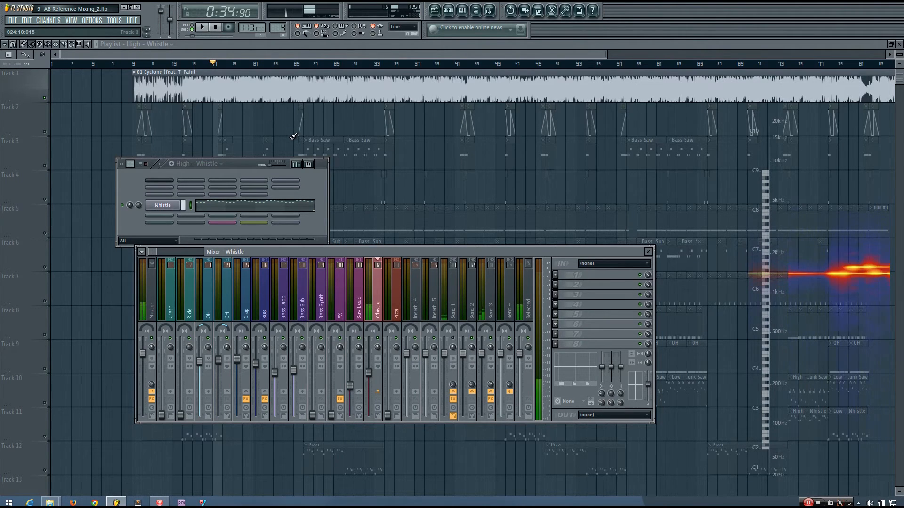
# Step: Play the High - Whistle pattern by itself in pattern mode to judge its level and reverb
pyautogui.press('space')
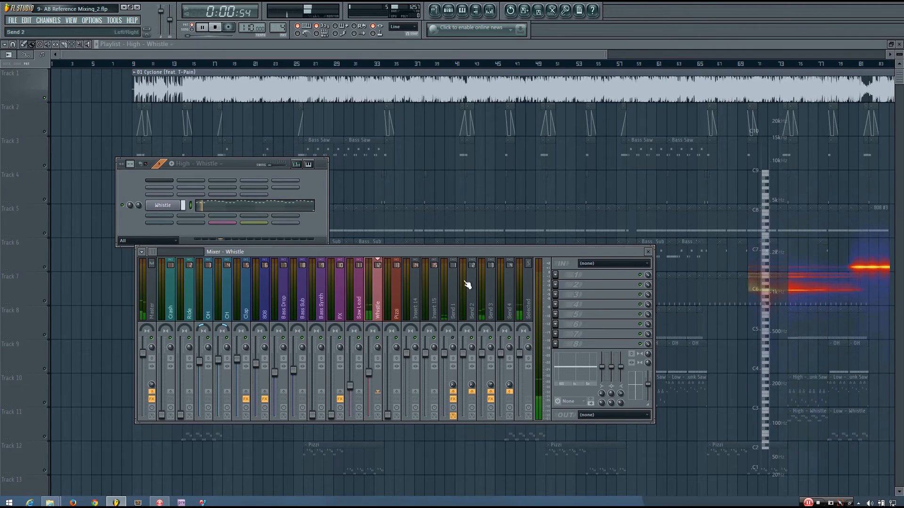
pyautogui.moveTo(490, 386); pyautogui.dragTo(490, 393)
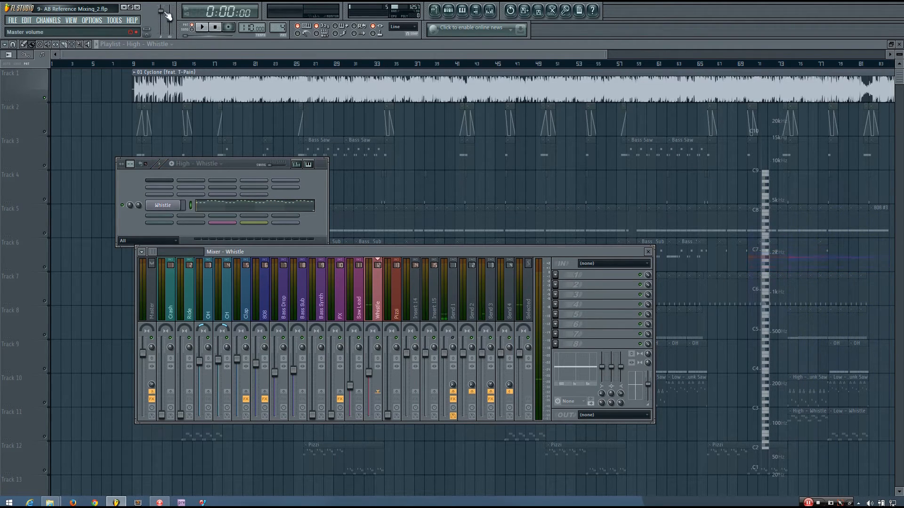
pyautogui.press('space')
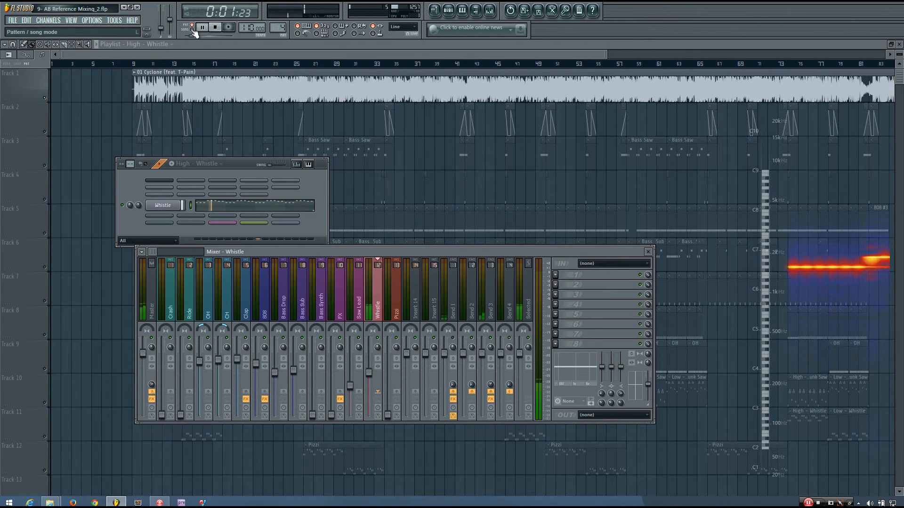
pyautogui.press('space')
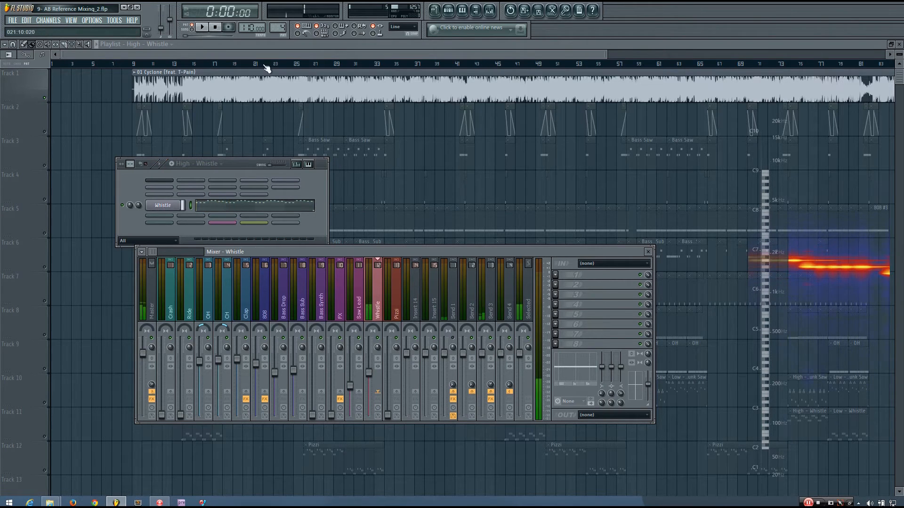
# Step: Play the reference in song mode from about bar 25 and again from about bar 18
pyautogui.click(293, 69)
pyautogui.press('space')
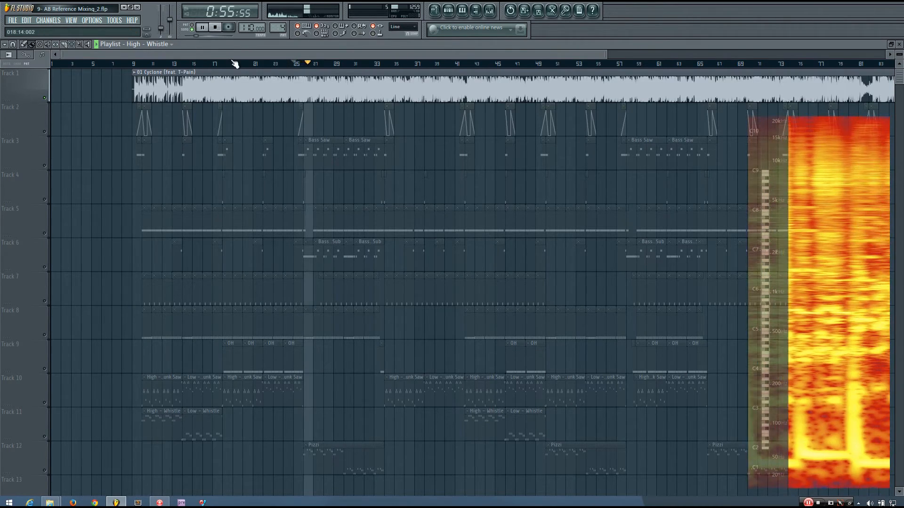
pyautogui.click(234, 65)
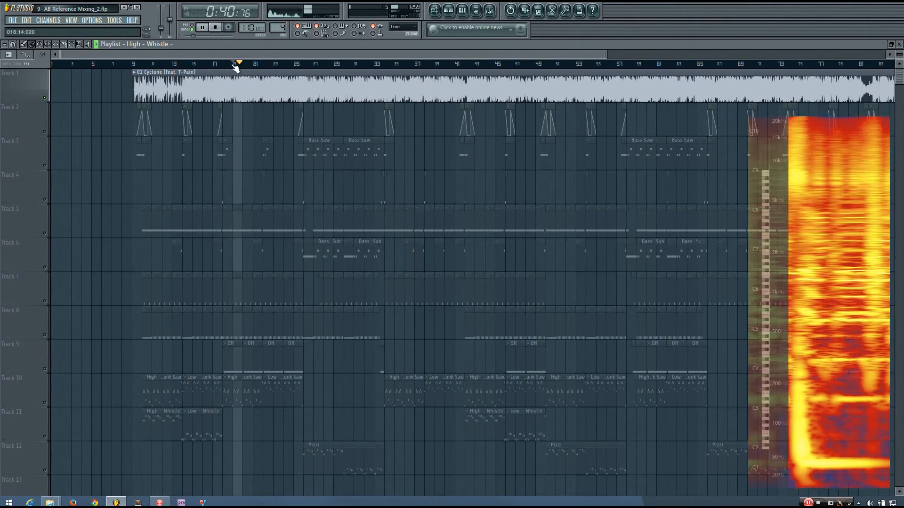
pyautogui.press('space')
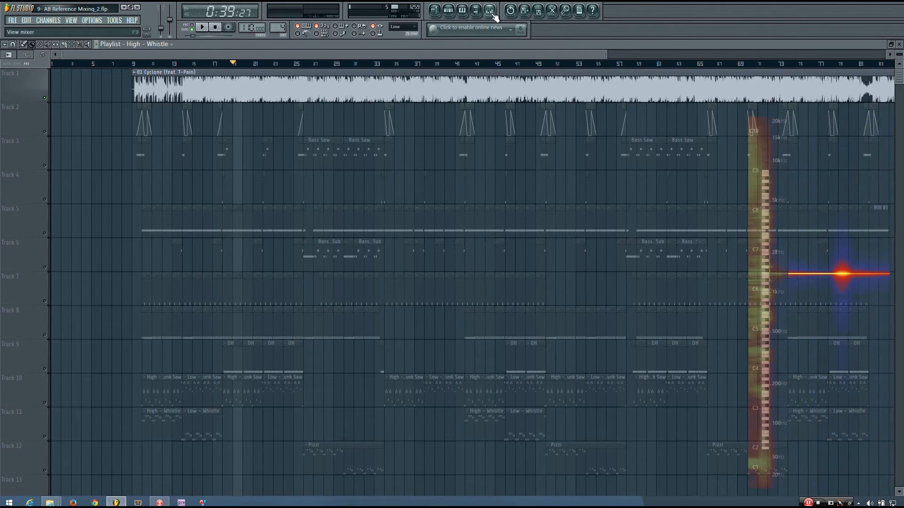
# Step: Select the Pizzi mixer track and mark bars 25 to 27 of the reference as the loop selection
pyautogui.press('F9')
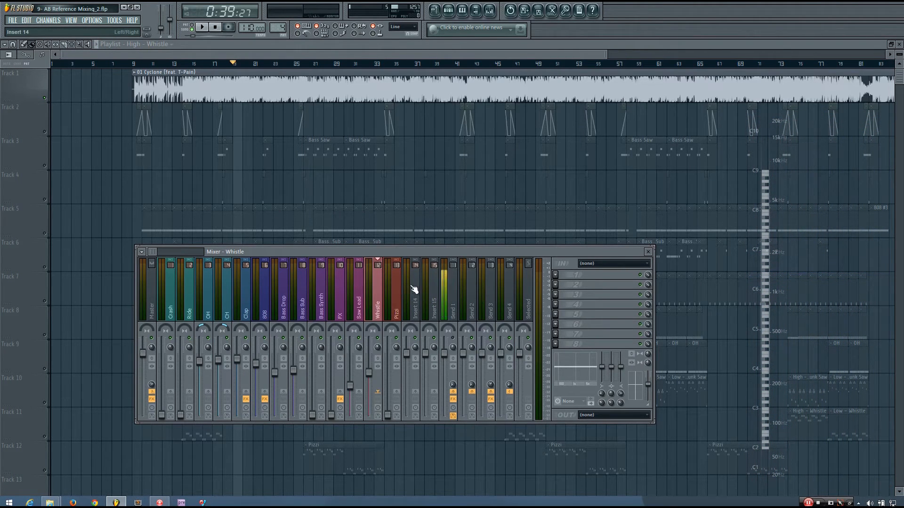
pyautogui.click(396, 308)
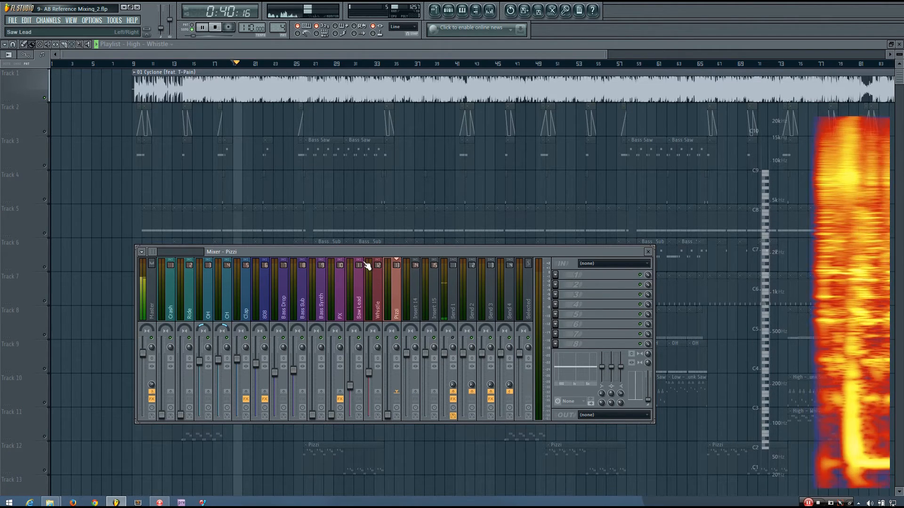
pyautogui.moveTo(281, 65); pyautogui.dragTo(297, 72)
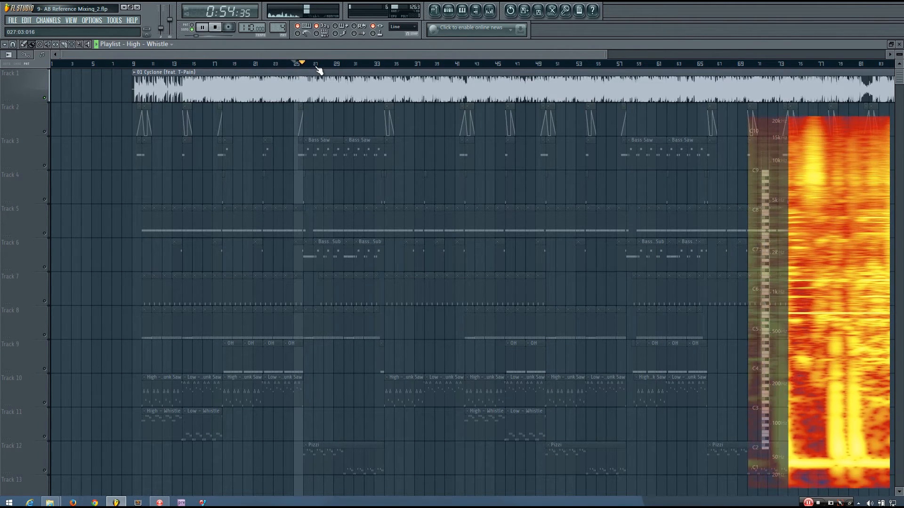
pyautogui.click(298, 65)
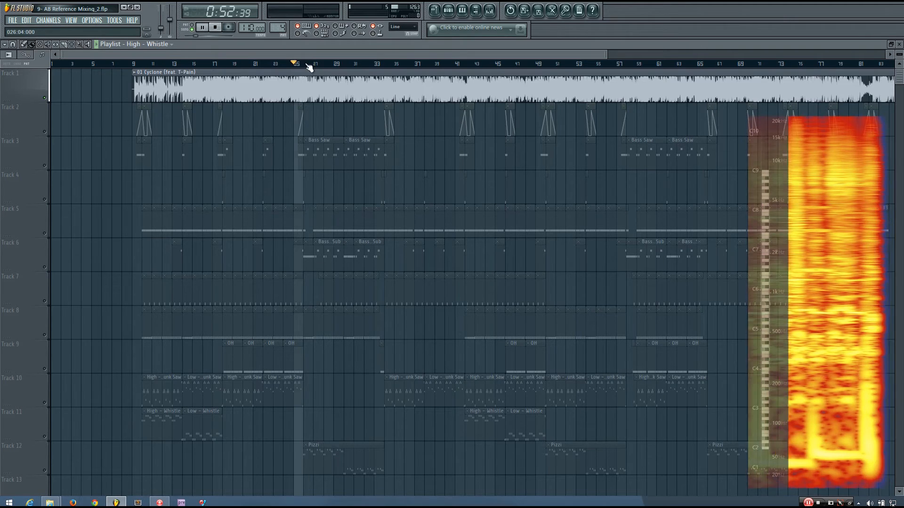
pyautogui.click(490, 12)
pyautogui.press('space')
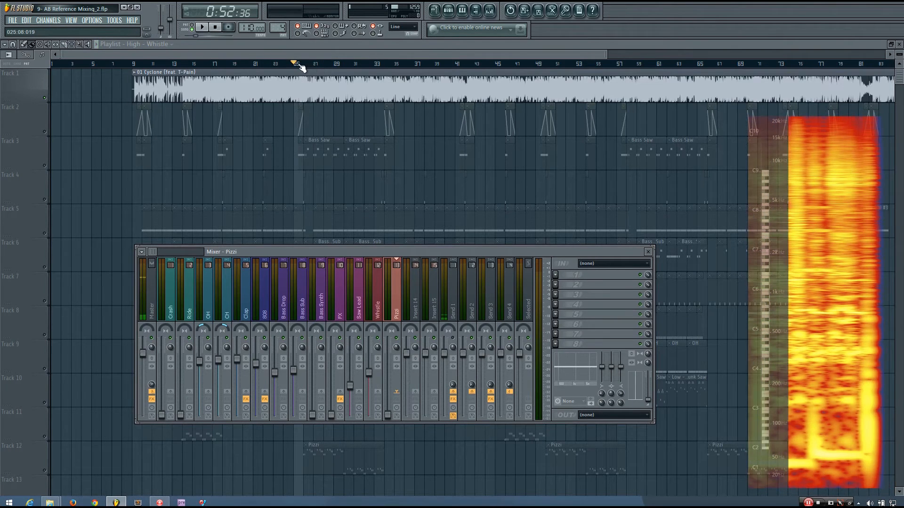
pyautogui.moveTo(299, 65); pyautogui.dragTo(310, 65)
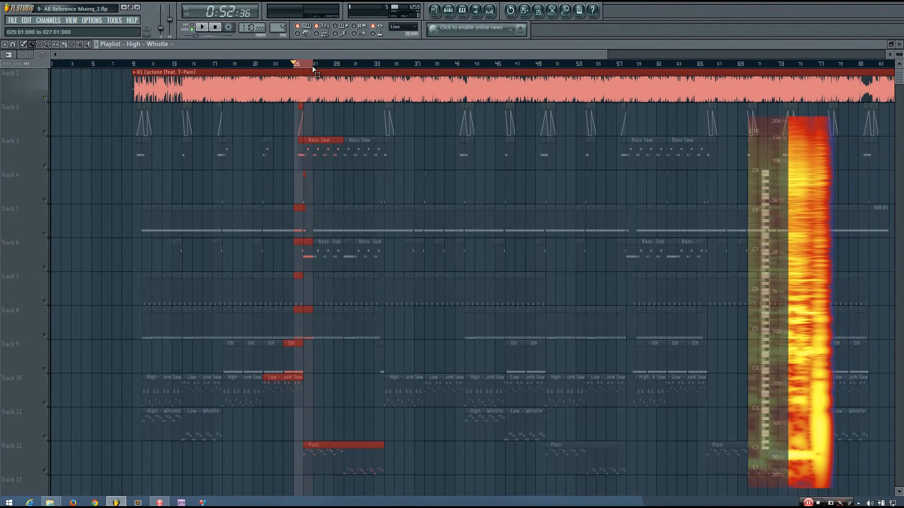
# Step: Show the channel window, switch to the Pizzi pattern and play the looped reference section
pyautogui.click(450, 11)
pyautogui.scroll(-2, 274, 29)
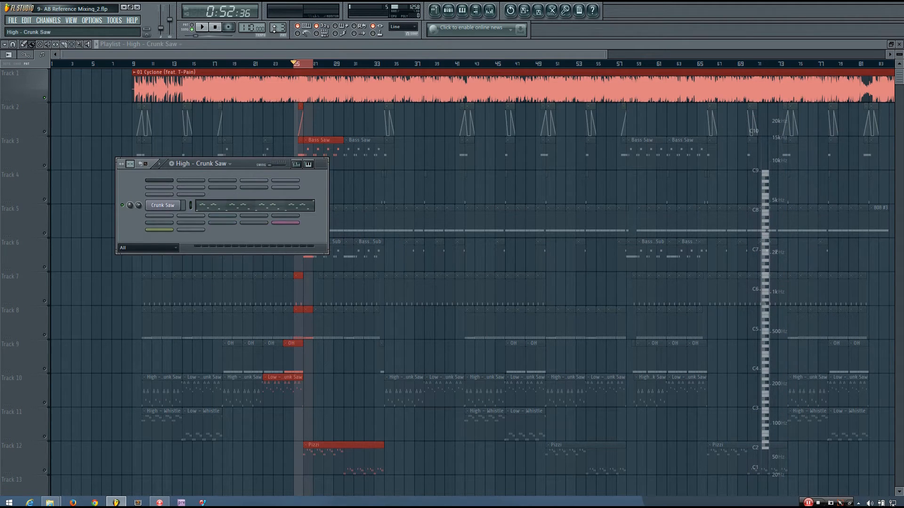
pyautogui.scroll(2, 274, 29)
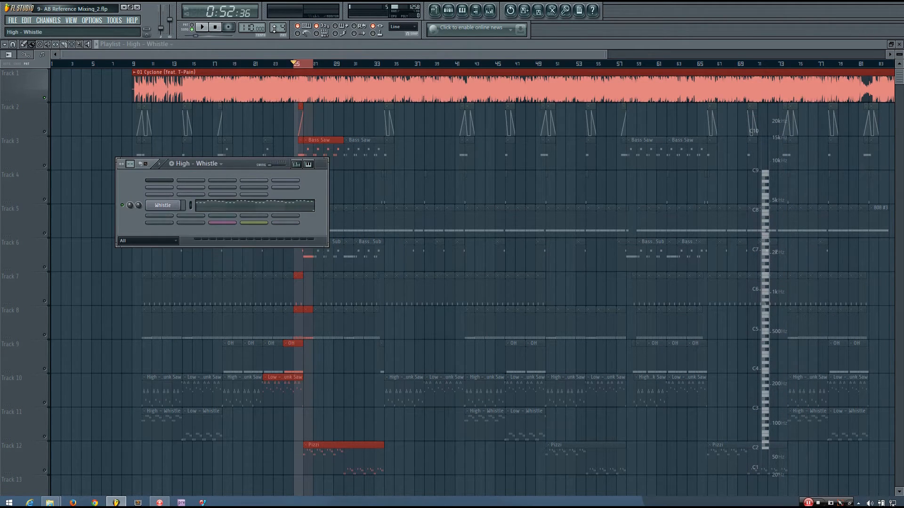
pyautogui.scroll(1, 273, 29)
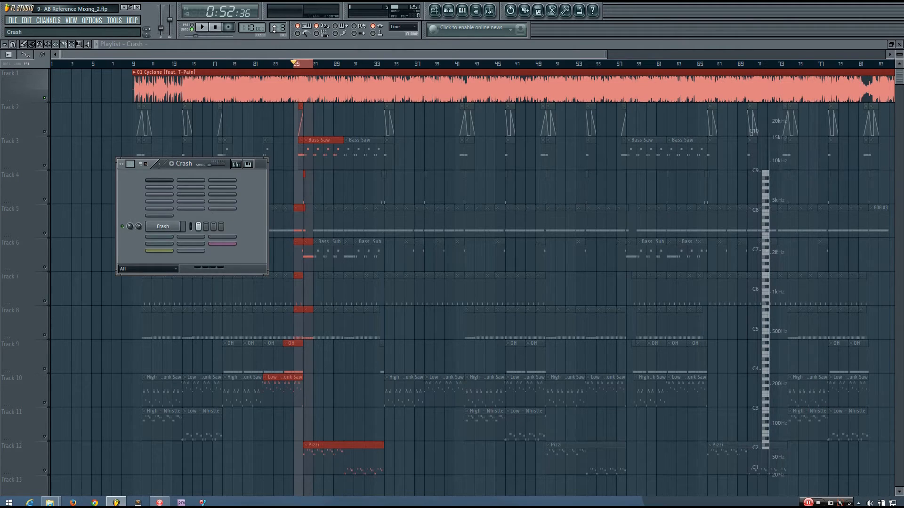
pyautogui.scroll(1, 274, 29)
pyautogui.scroll(1, 274, 29)
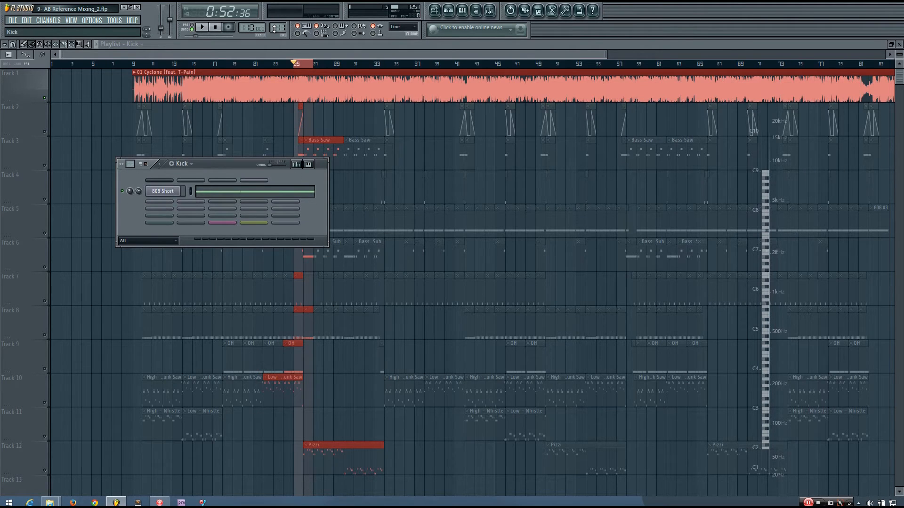
pyautogui.scroll(1, 274, 29)
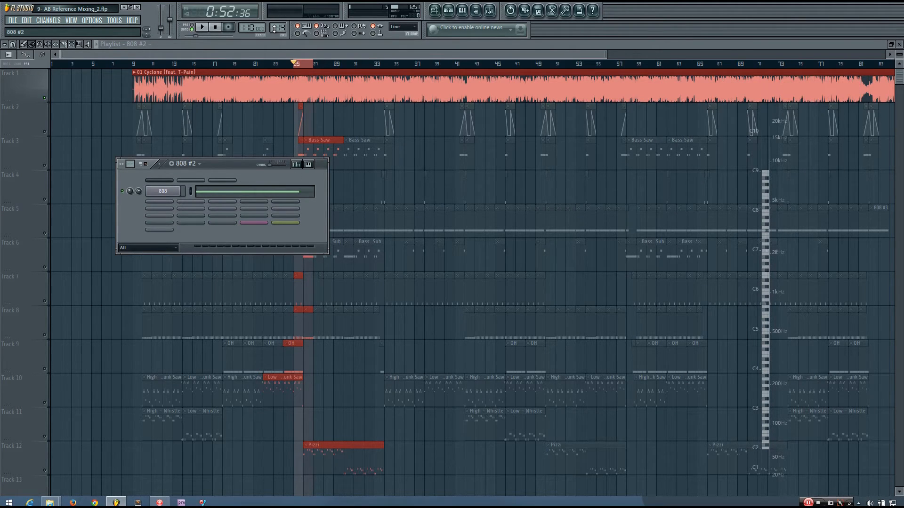
pyautogui.scroll(1, 274, 29)
pyautogui.scroll(1, 273, 29)
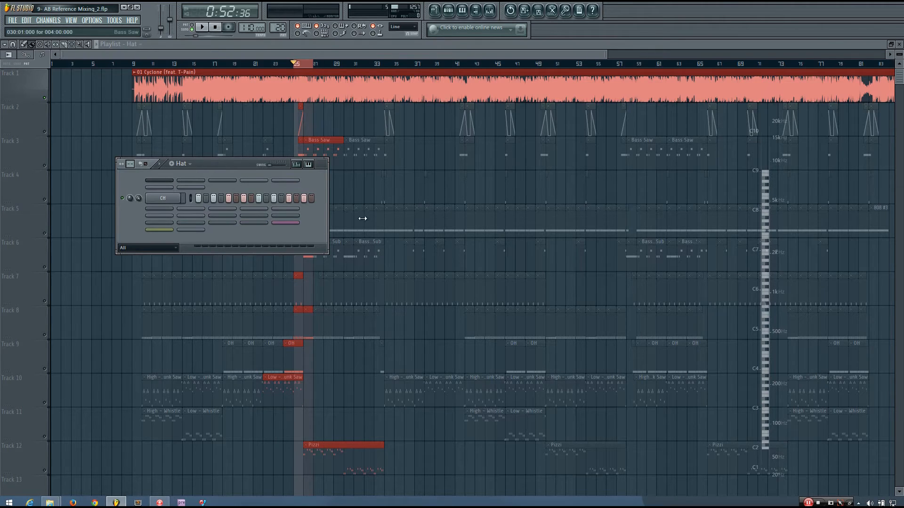
pyautogui.scroll(1, 281, 30)
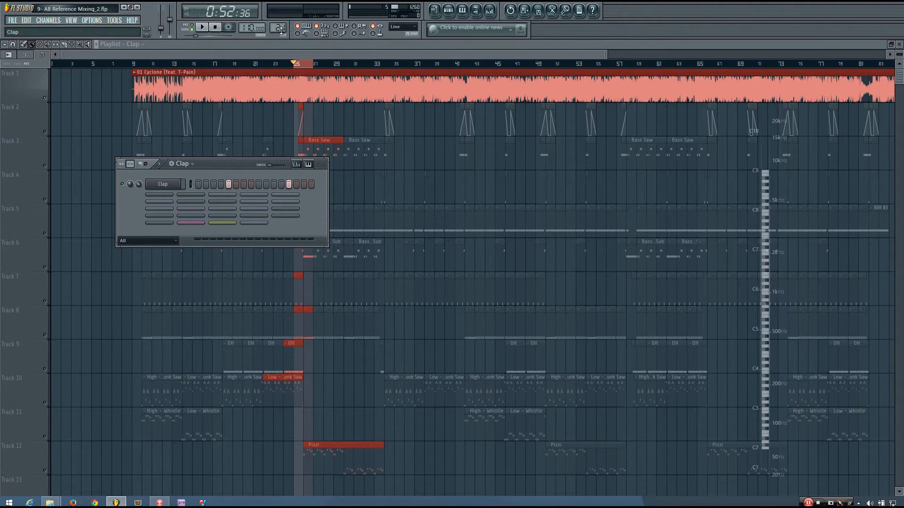
pyautogui.scroll(1, 281, 30)
pyautogui.scroll(3, 281, 29)
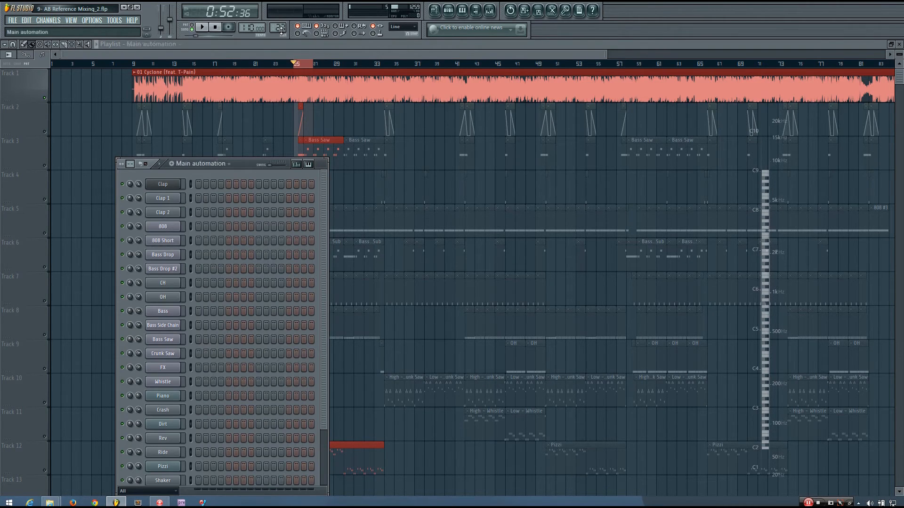
pyautogui.scroll(-3, 282, 29)
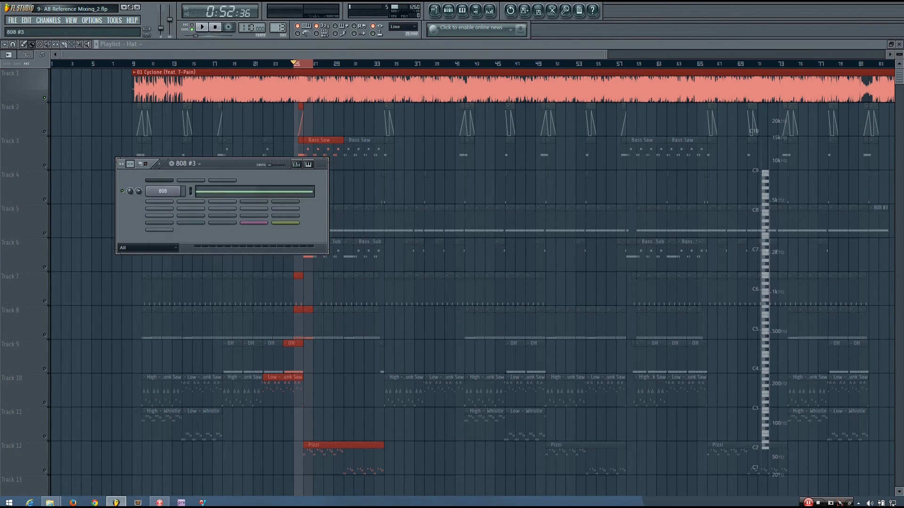
pyautogui.scroll(-1, 282, 29)
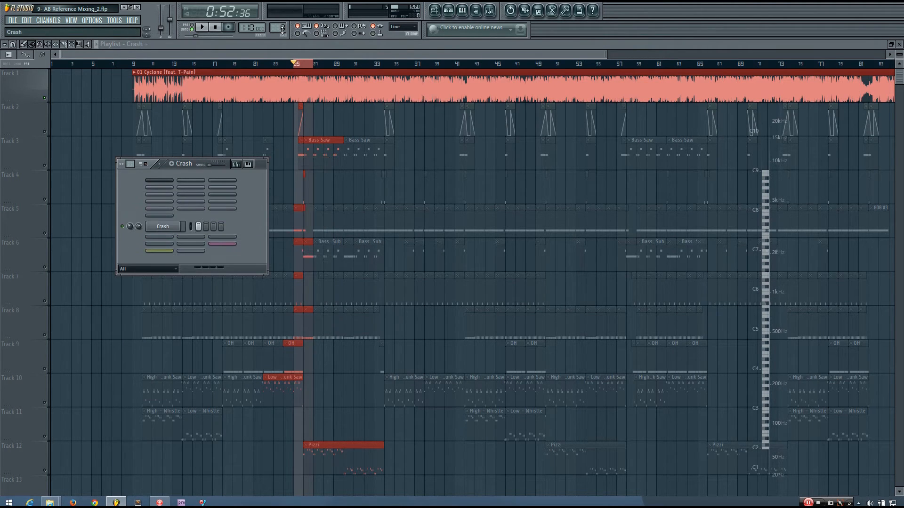
pyautogui.scroll(-1, 282, 29)
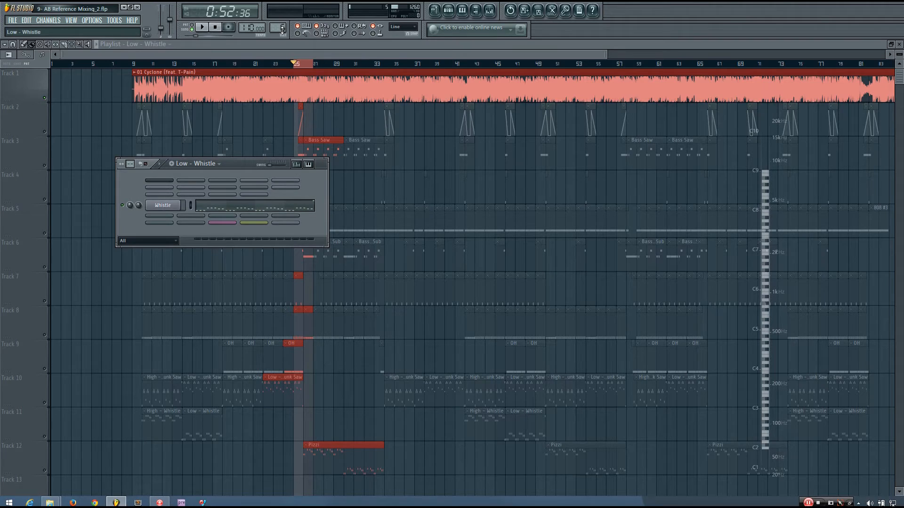
pyautogui.scroll(-1, 282, 29)
pyautogui.scroll(-1, 282, 29)
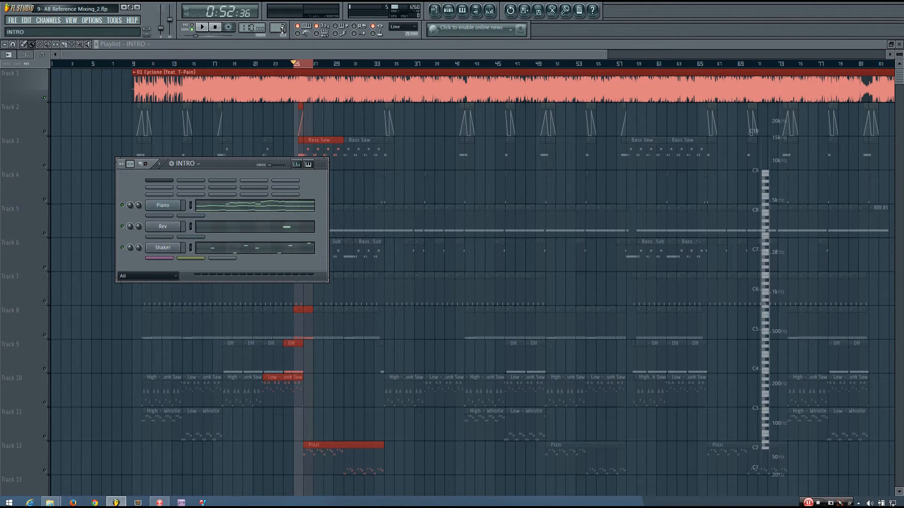
pyautogui.scroll(-4, 281, 29)
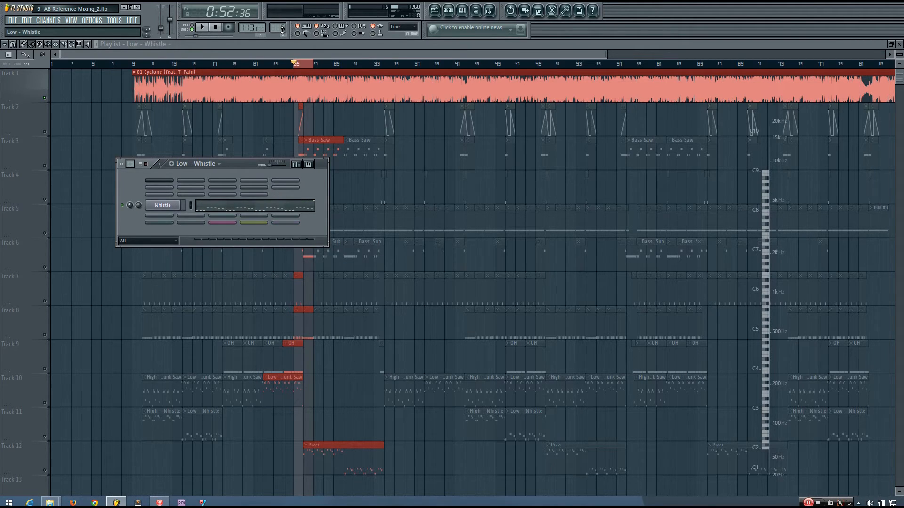
pyautogui.scroll(-3, 282, 30)
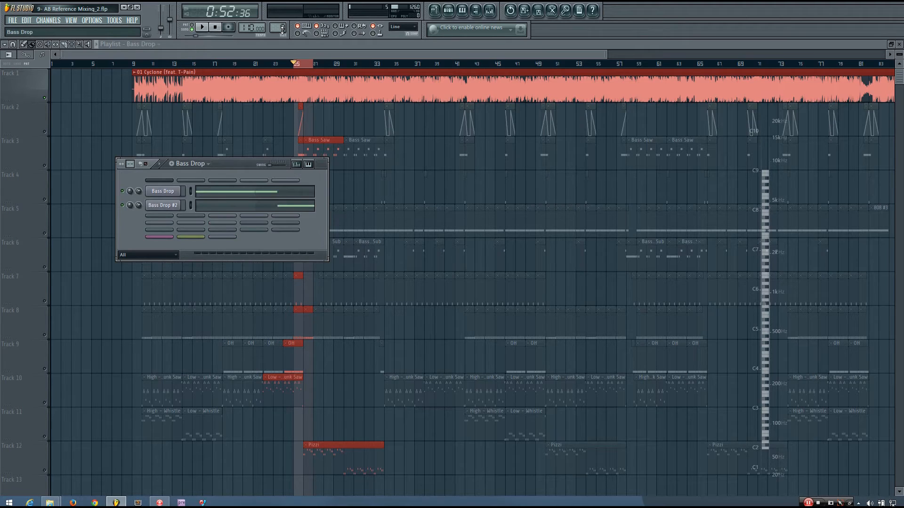
pyautogui.scroll(-2, 282, 30)
pyautogui.scroll(-1, 282, 29)
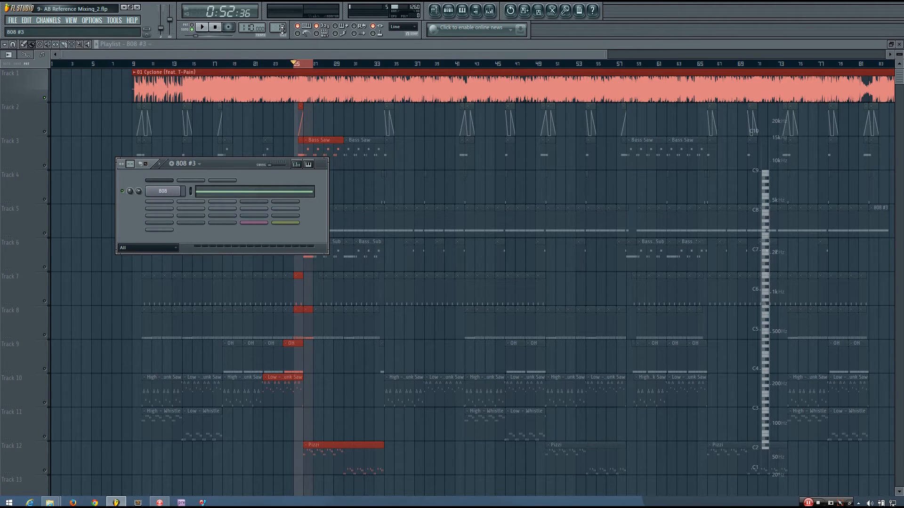
pyautogui.scroll(-1, 282, 29)
pyautogui.scroll(-3, 281, 29)
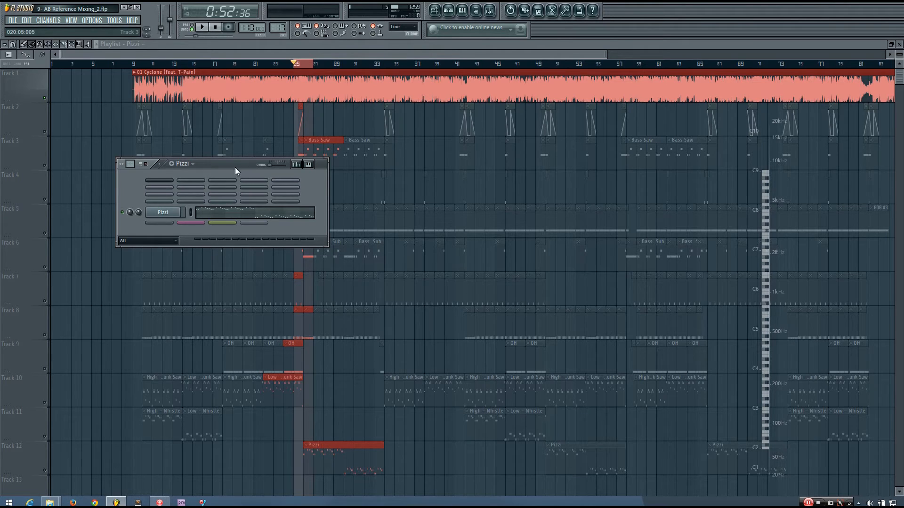
pyautogui.press('space')
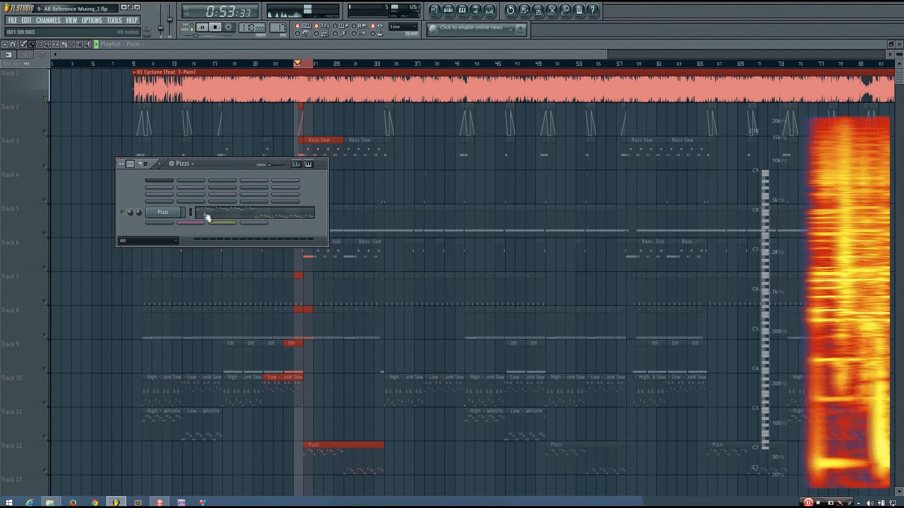
# Step: Stop the reference, show the mixer and raise the Pizzi track's volume fader from its minimum to the default level
pyautogui.press('space')
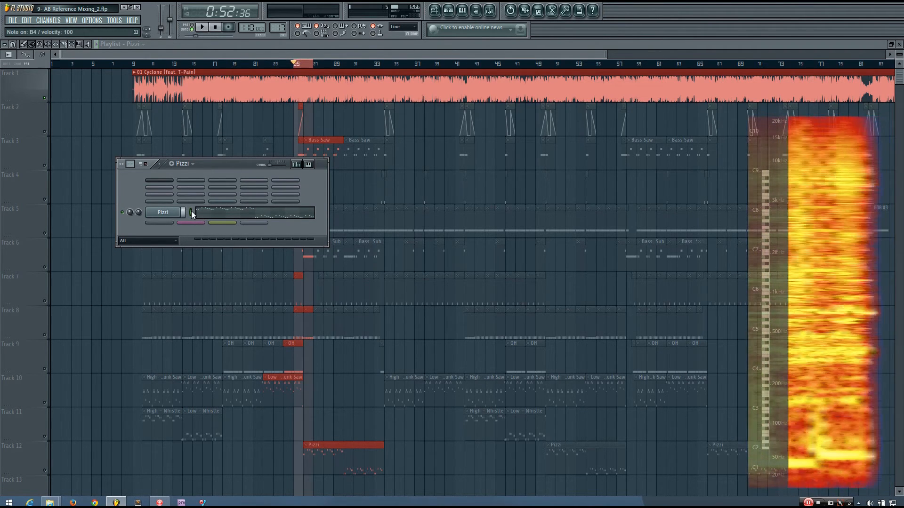
pyautogui.click(489, 10)
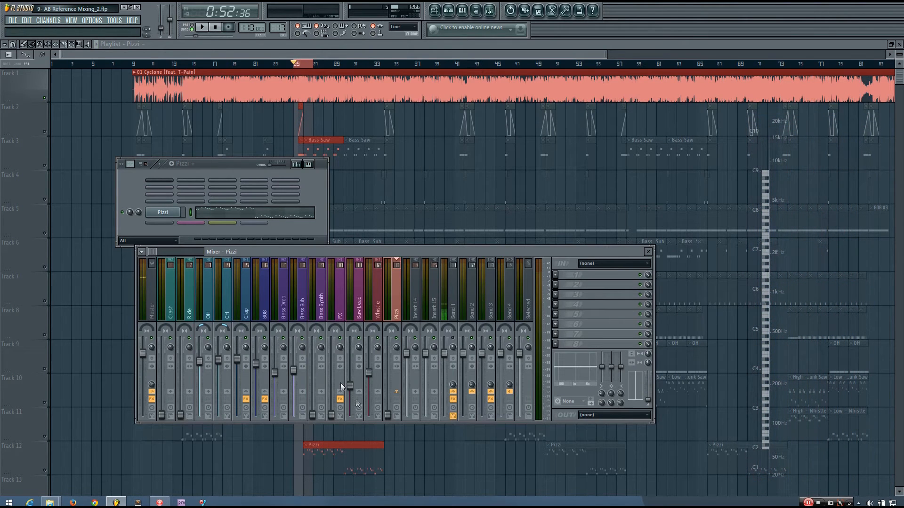
pyautogui.moveTo(390, 412); pyautogui.dragTo(391, 399)
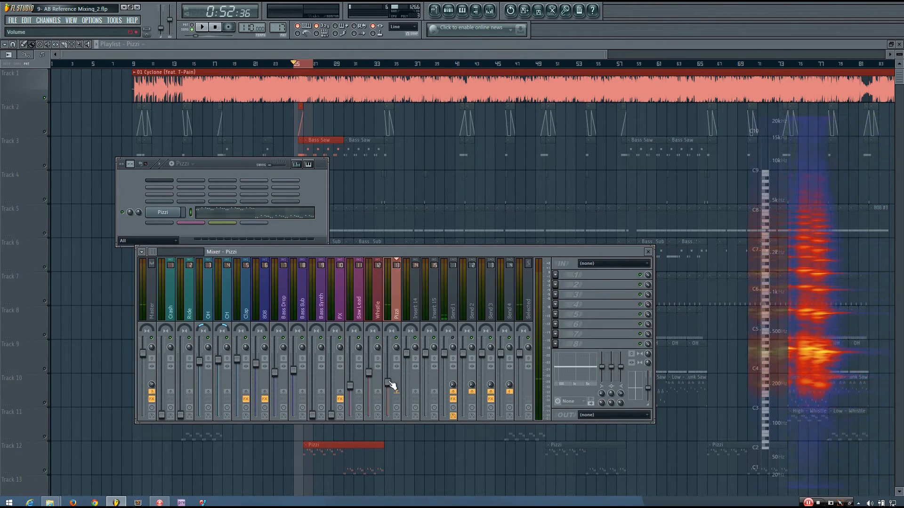
pyautogui.scroll(5, 391, 384)
# Step: Alternate between the looped reference section and live Pizzi notes to compare their levels and tone
pyautogui.press('space')
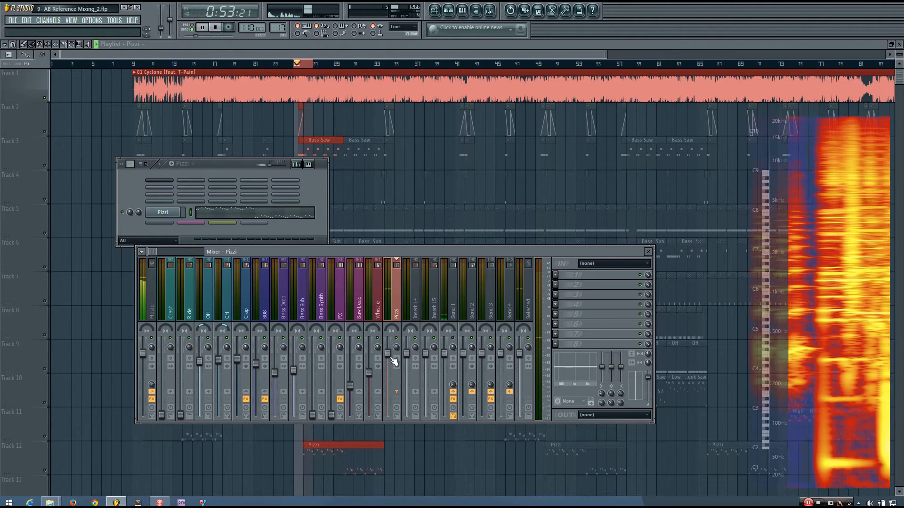
pyautogui.press('space')
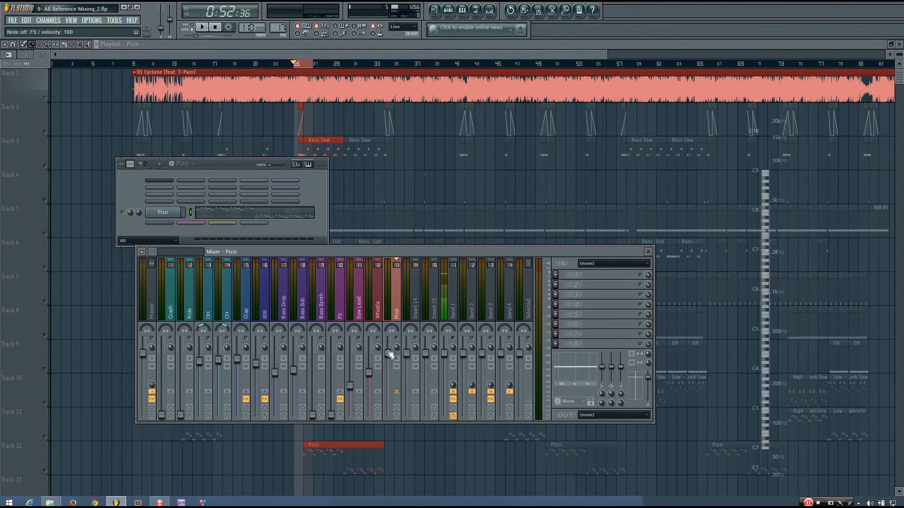
pyautogui.press('space')
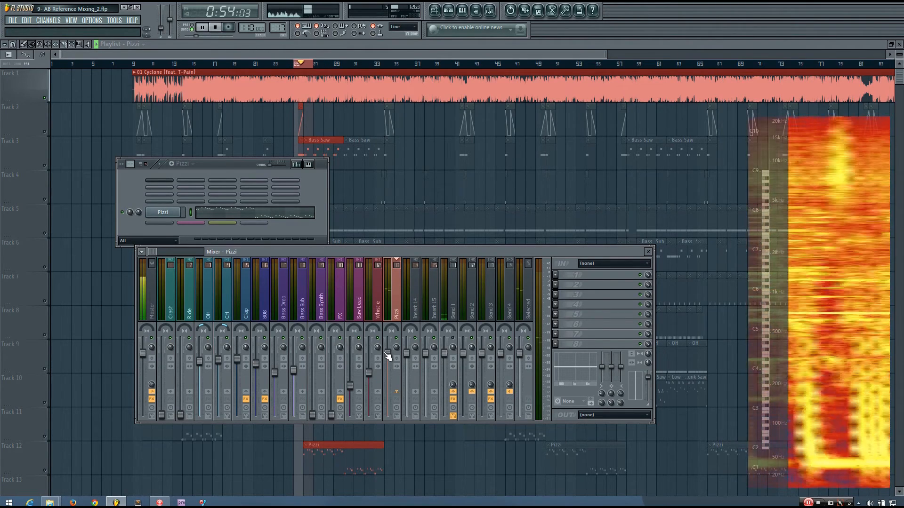
pyautogui.press('space')
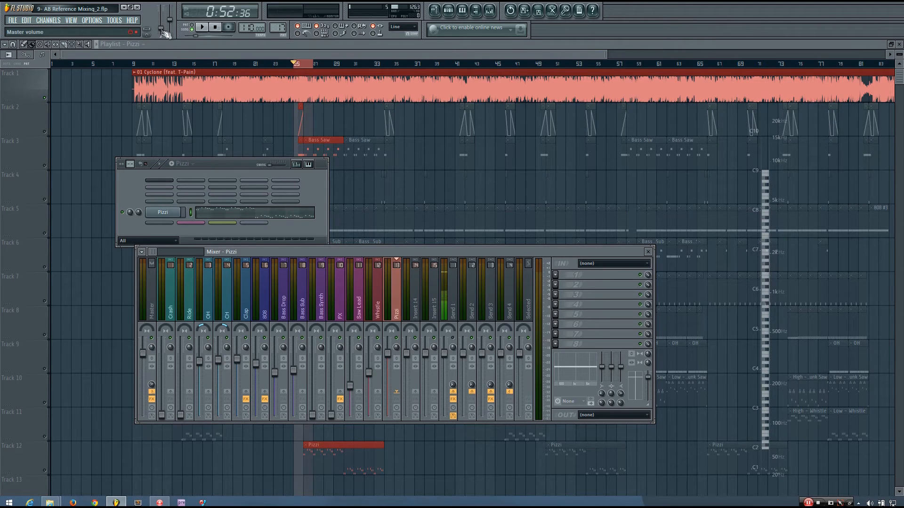
pyautogui.press('space')
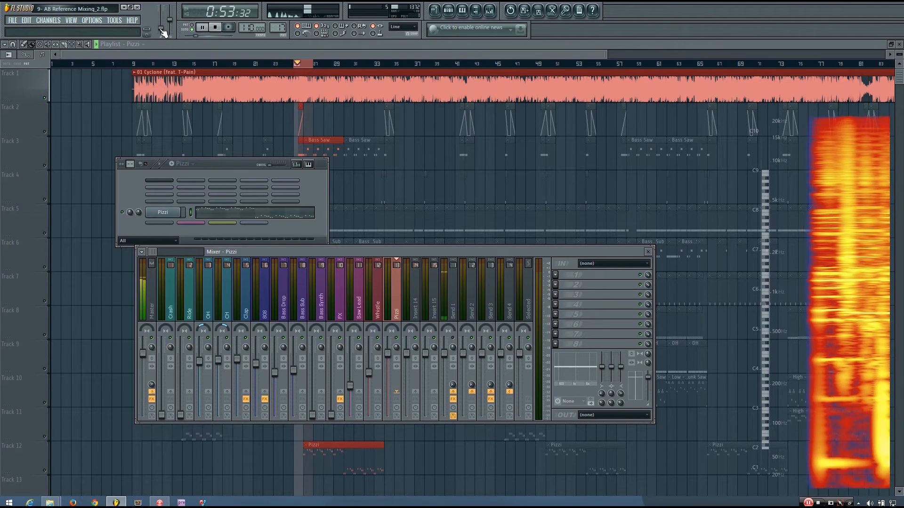
pyautogui.press('space')
pyautogui.press('space')
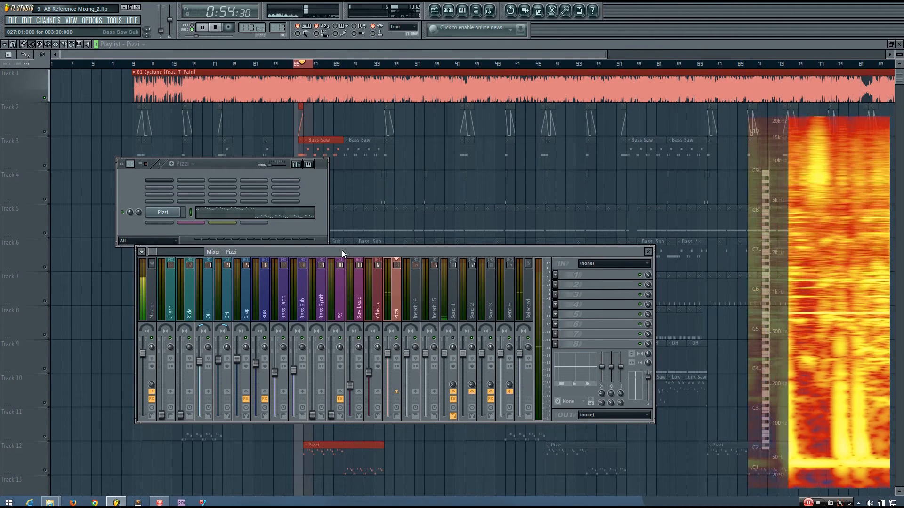
pyautogui.press('space')
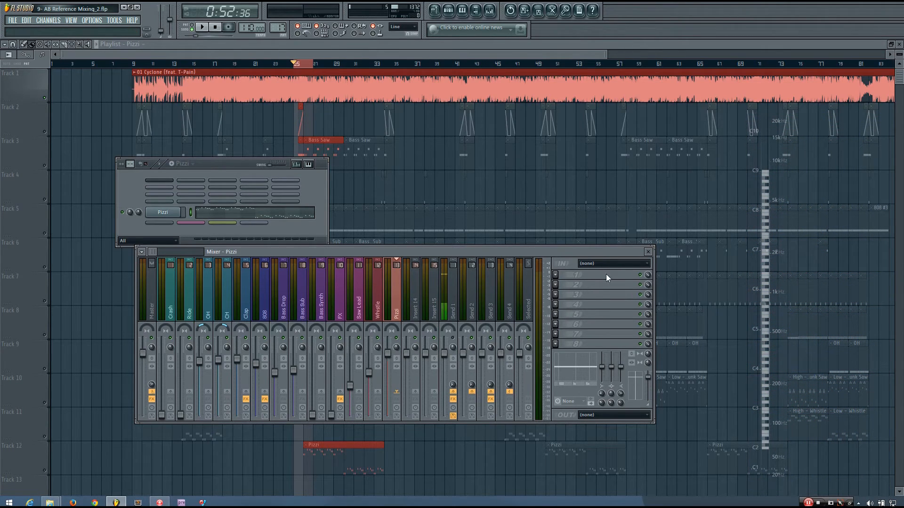
# Step: Load Fruity Parametric EQ 2 on the Pizzi track, slightly boosting band 3 and cutting band 4 at about 2 kHz
pyautogui.click(556, 275)
pyautogui.click(694, 439)
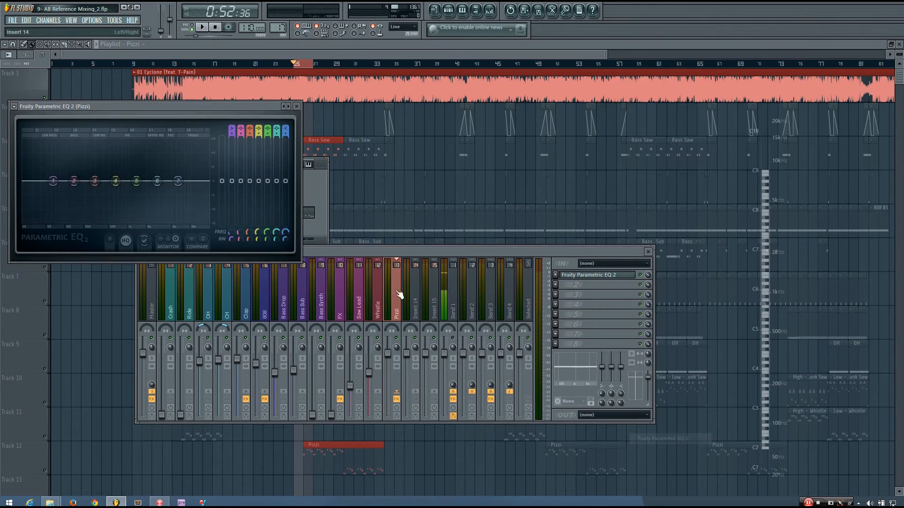
pyautogui.moveTo(94, 181)
pyautogui.mouseDown()
pyautogui.moveTo(93, 155)
pyautogui.moveTo(92, 174)
pyautogui.mouseUp()
pyautogui.moveTo(118, 181); pyautogui.dragTo(144, 190)
# Step: Compare the equalized Pizzi with the reference, reduce band 3's boost and move band 4's cut to about 2944 Hz
pyautogui.press('space')
pyautogui.press('space')
pyautogui.press('r')
pyautogui.press('r')
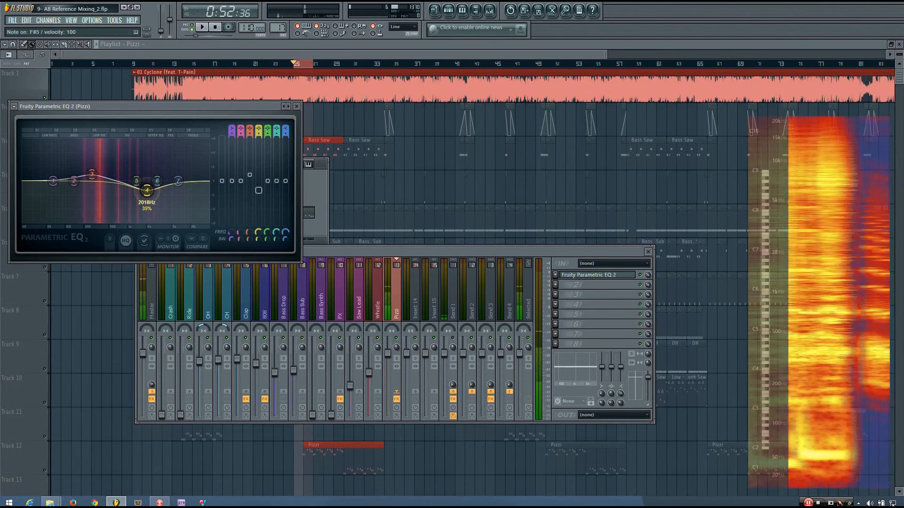
pyautogui.moveTo(91, 174); pyautogui.dragTo(156, 190)
pyautogui.press('space')
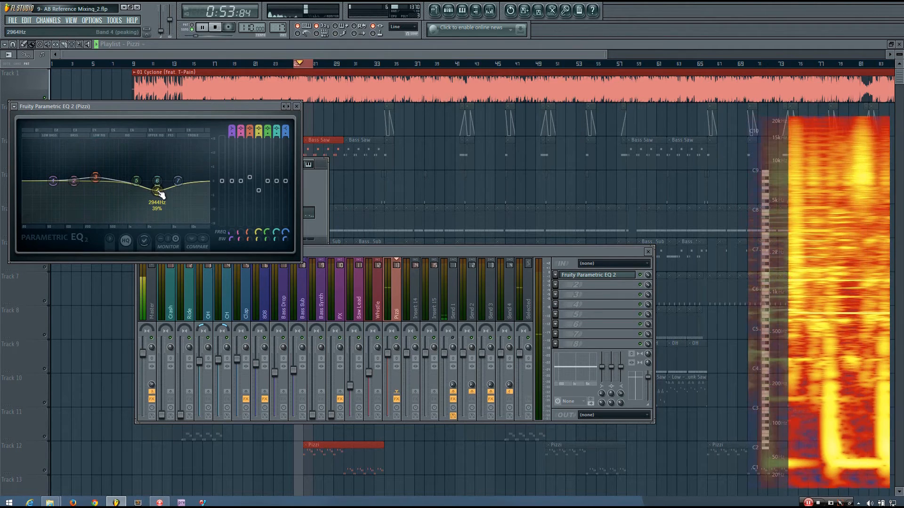
pyautogui.press('space')
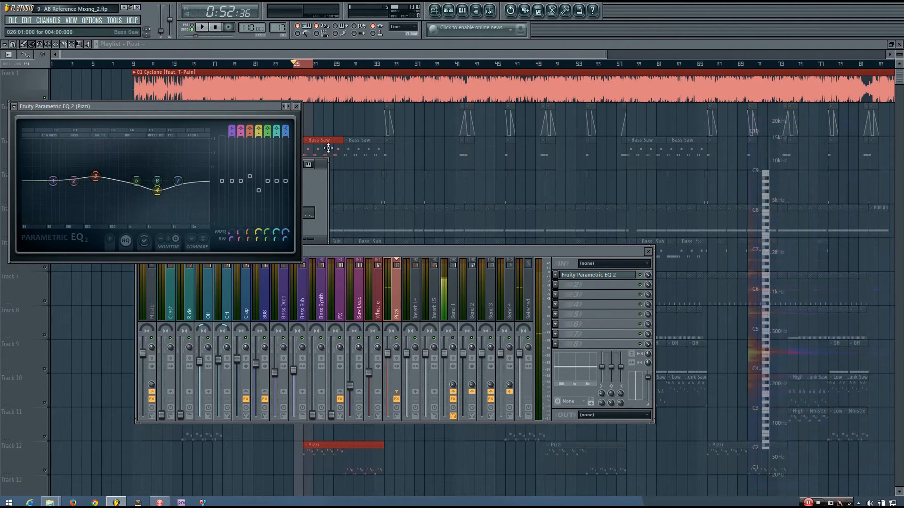
# Step: Close the equalizer, lower the Pizzi fader slightly below the default level and compare it again with the looped reference
pyautogui.click(296, 107)
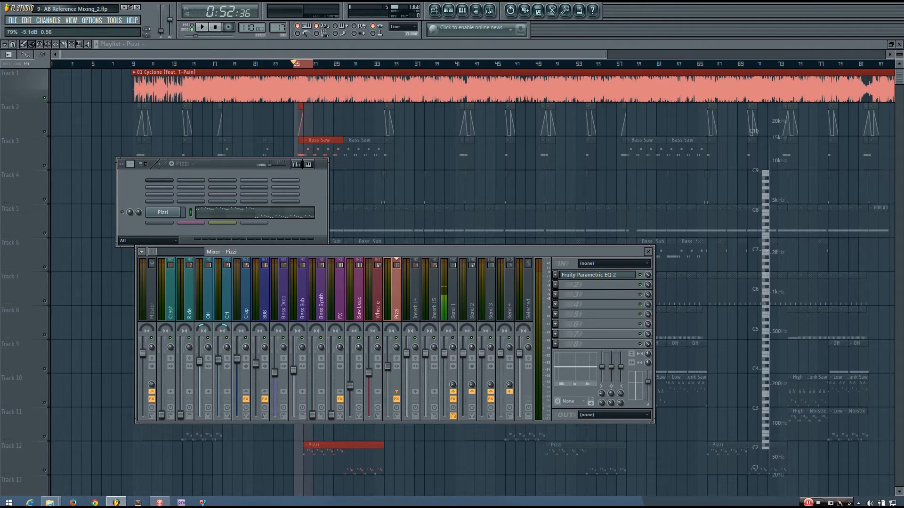
pyautogui.press('g')
pyautogui.press('space')
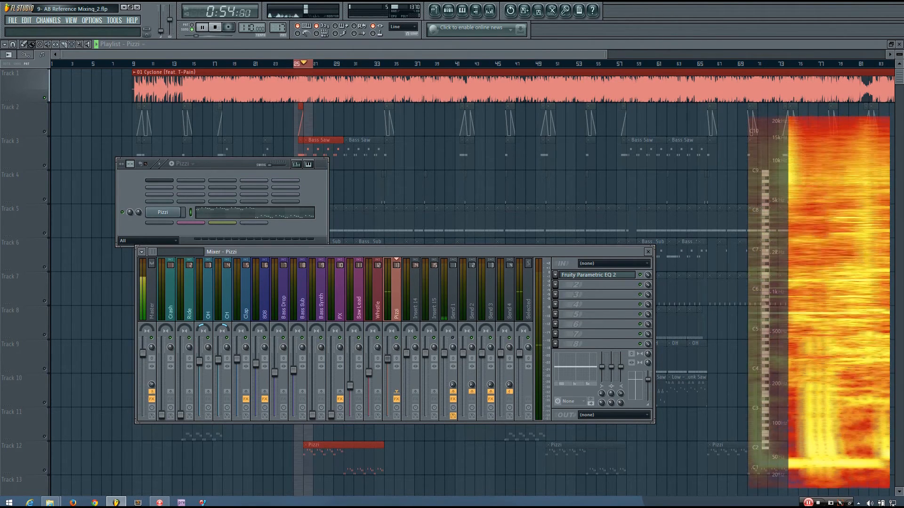
pyautogui.press('space')
pyautogui.press('g')
pyautogui.press('space')
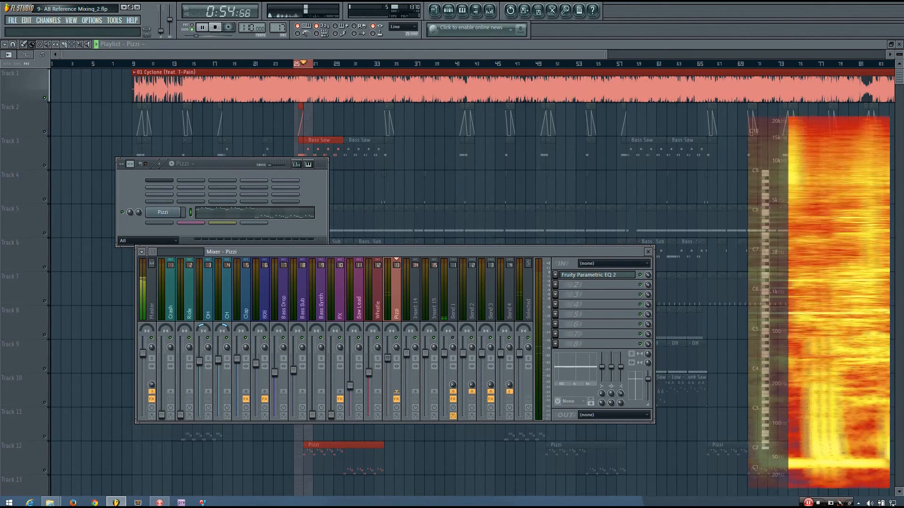
pyautogui.press('space')
# Step: Audition Pizzi notes while adjusting the Send 4 amount, and check the sound against the looped reference
pyautogui.press('g')
pyautogui.press('v')
pyautogui.press('g')
pyautogui.press('v')
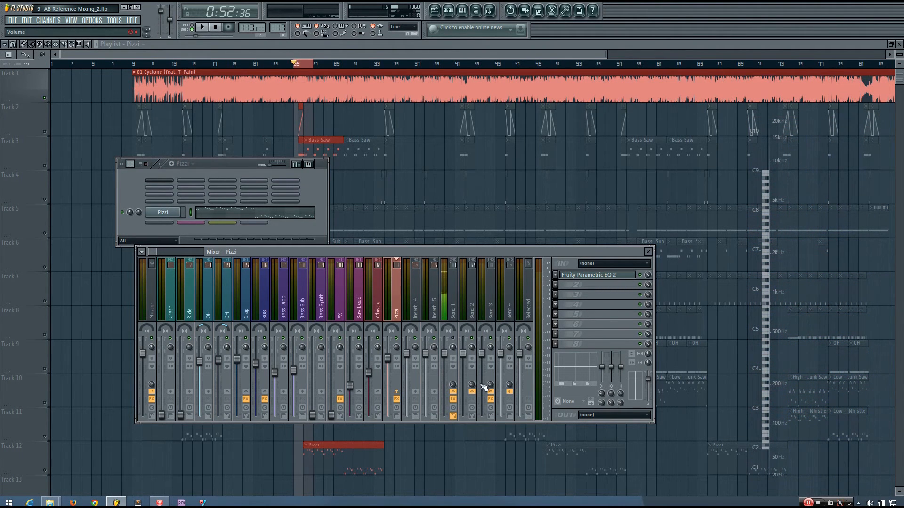
pyautogui.press('g')
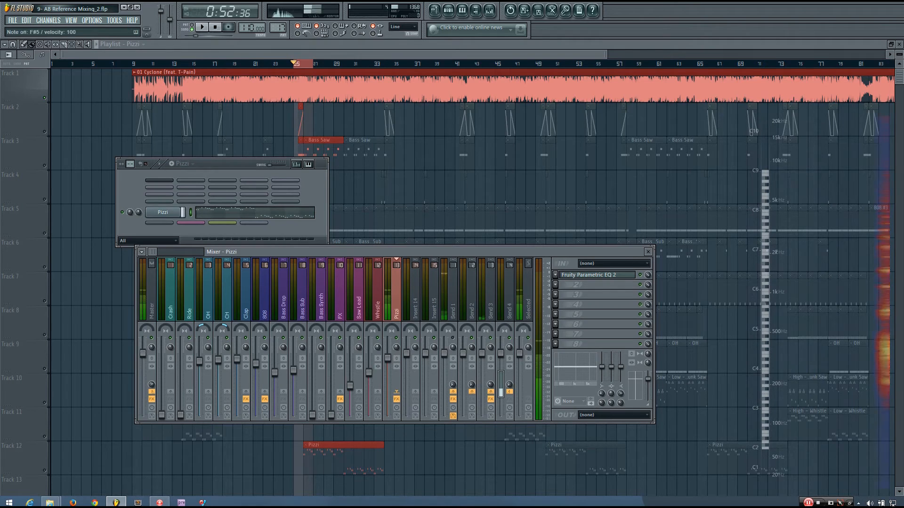
pyautogui.press('g')
pyautogui.moveTo(510, 385); pyautogui.dragTo(509, 388)
pyautogui.press('v')
pyautogui.press('space')
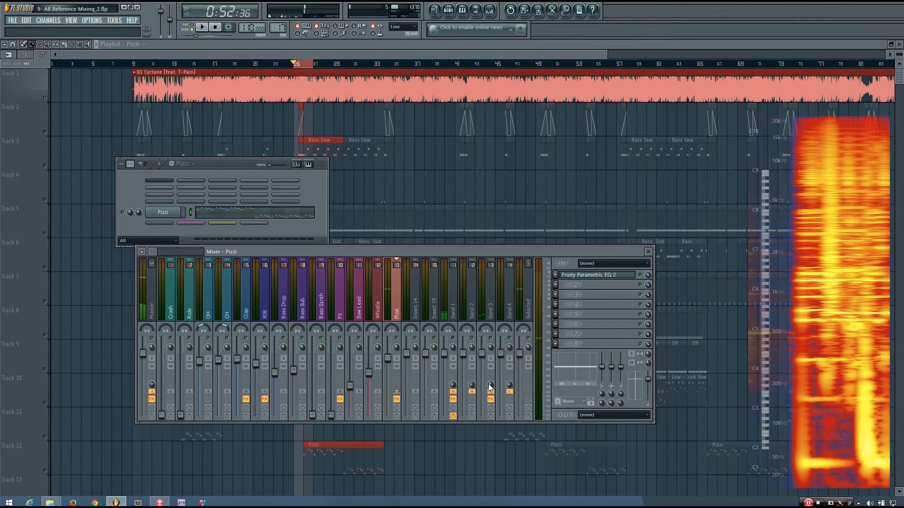
pyautogui.press('space')
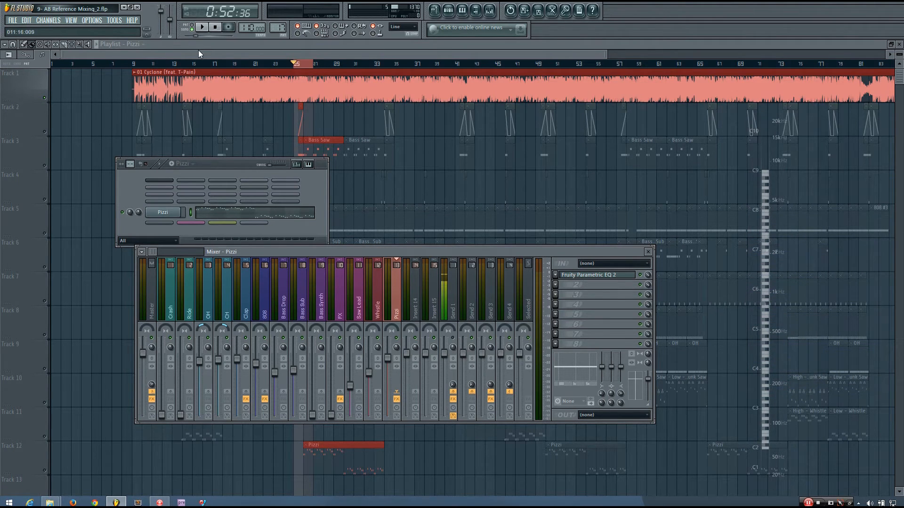
# Step: Clear the loop selection, enable all beat tracks, mute the reference track and play the beat from about bar 14
pyautogui.doubleClick(187, 65)
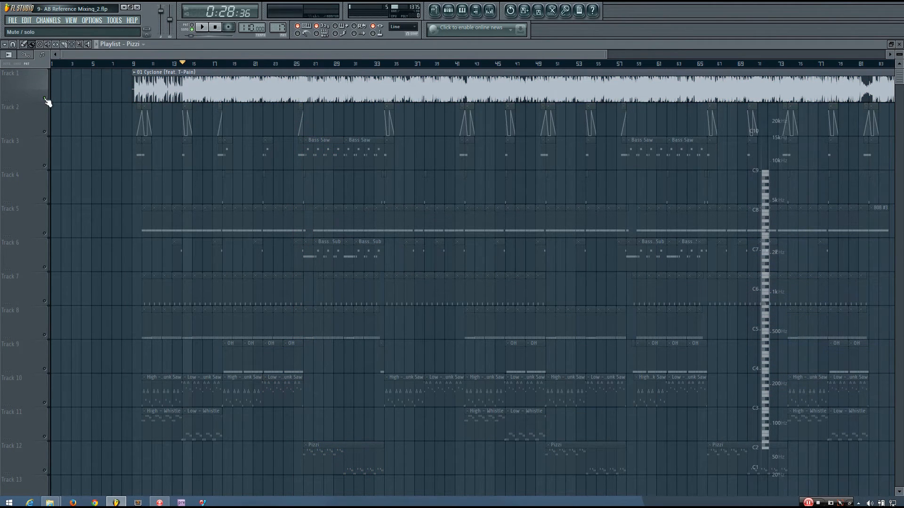
pyautogui.rightClick(45, 98)
pyautogui.click(45, 98)
pyautogui.press('space')
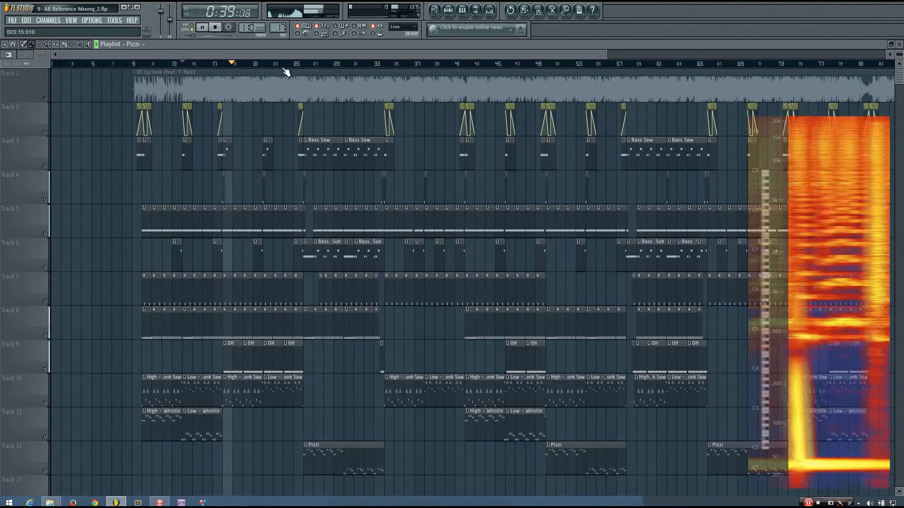
pyautogui.press('space')
# Step: Show the mixer, select the Saw Lead track and play the beat from bar 14 to judge the lead
pyautogui.click(489, 10)
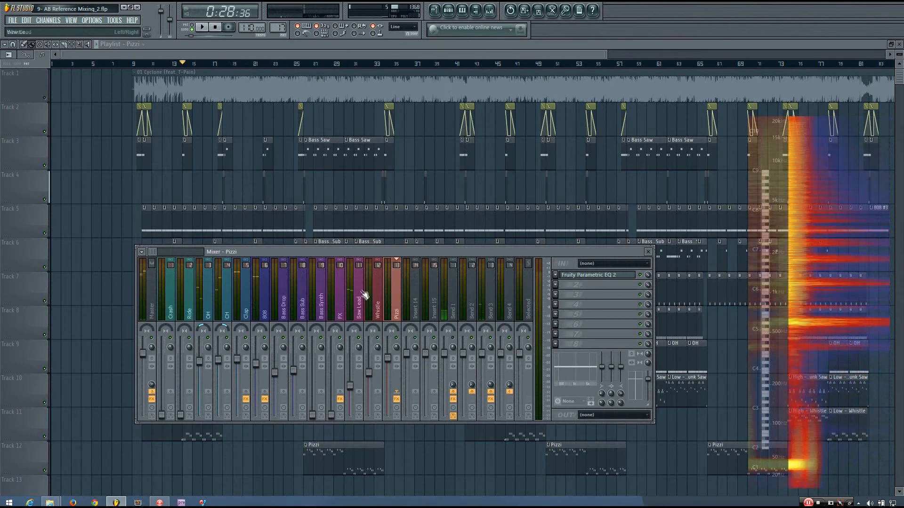
pyautogui.click(362, 311)
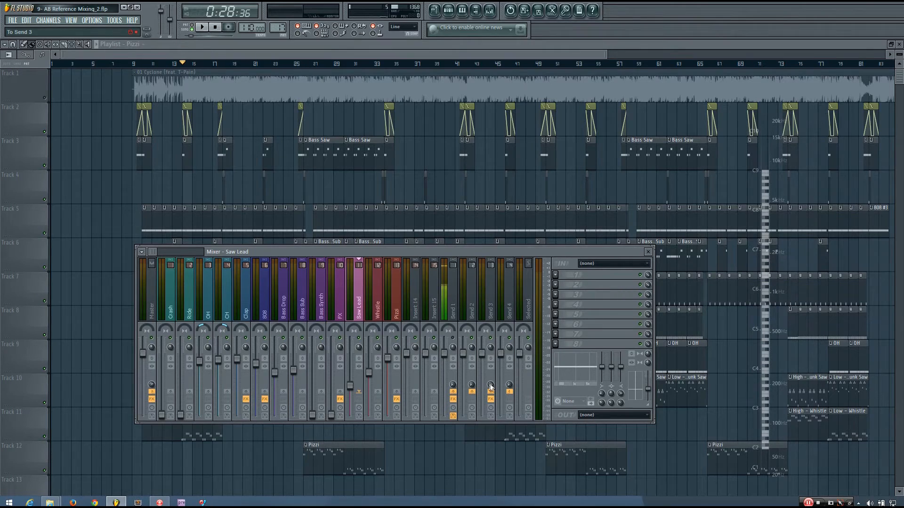
pyautogui.press('space')
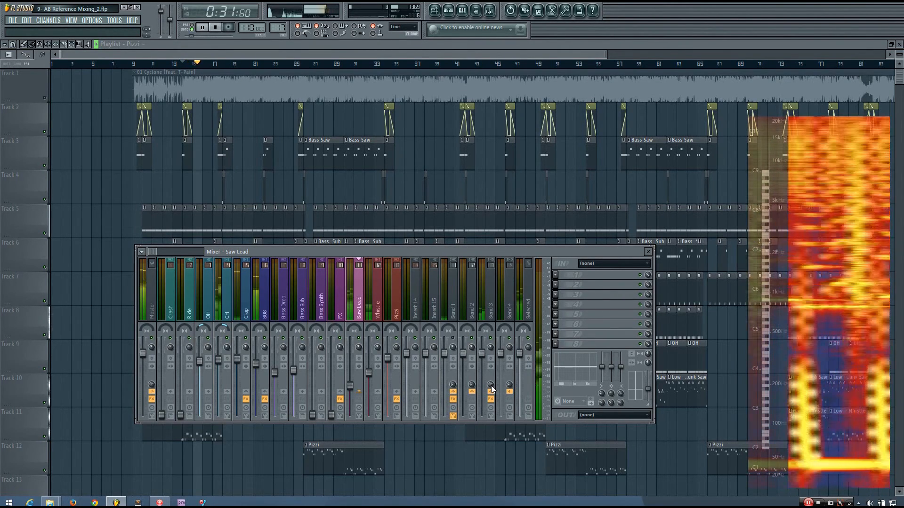
pyautogui.press('space')
# Step: Select the Whistle track and return to Saw Lead, replay the beat from bar 14 and lower the master volume
pyautogui.click(376, 301)
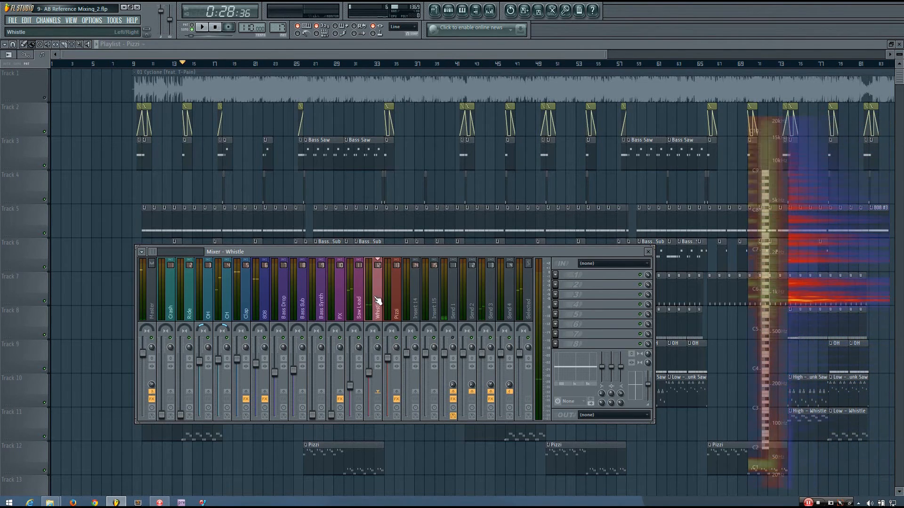
pyautogui.click(363, 303)
pyautogui.press('space')
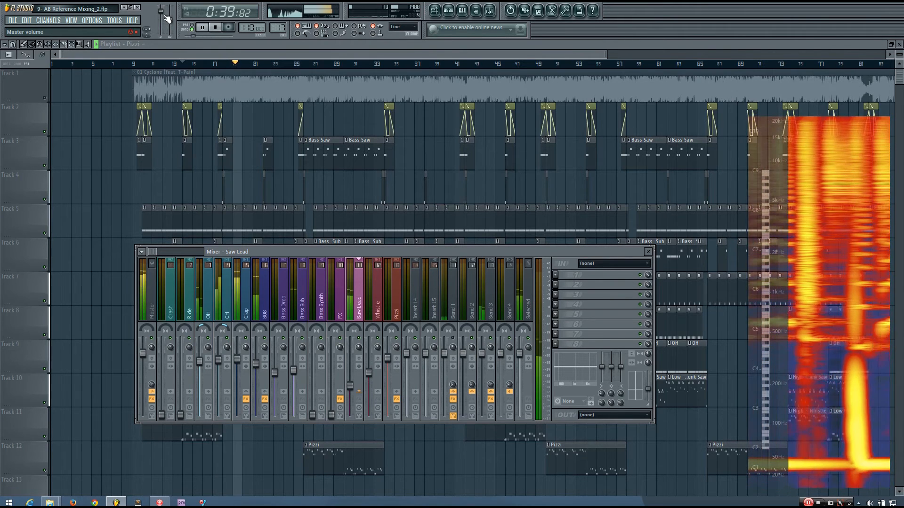
pyautogui.moveTo(163, 14); pyautogui.dragTo(164, 21)
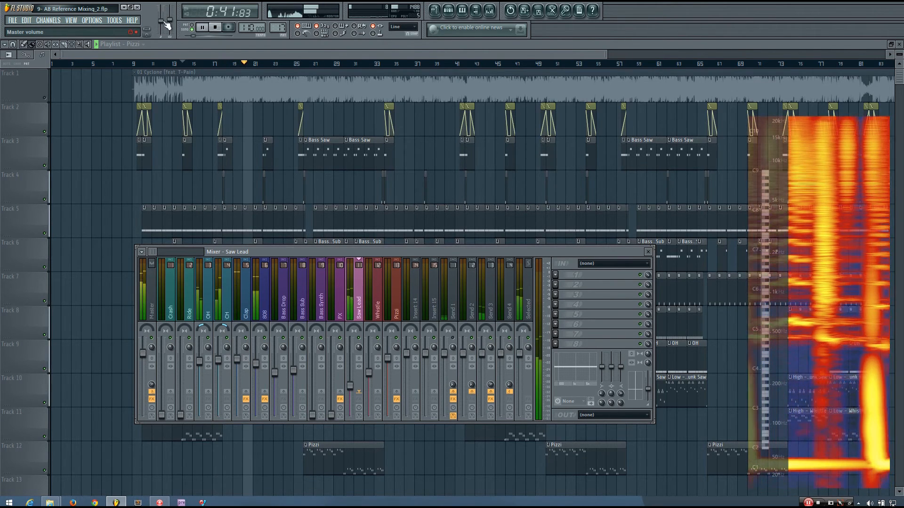
pyautogui.press('space')
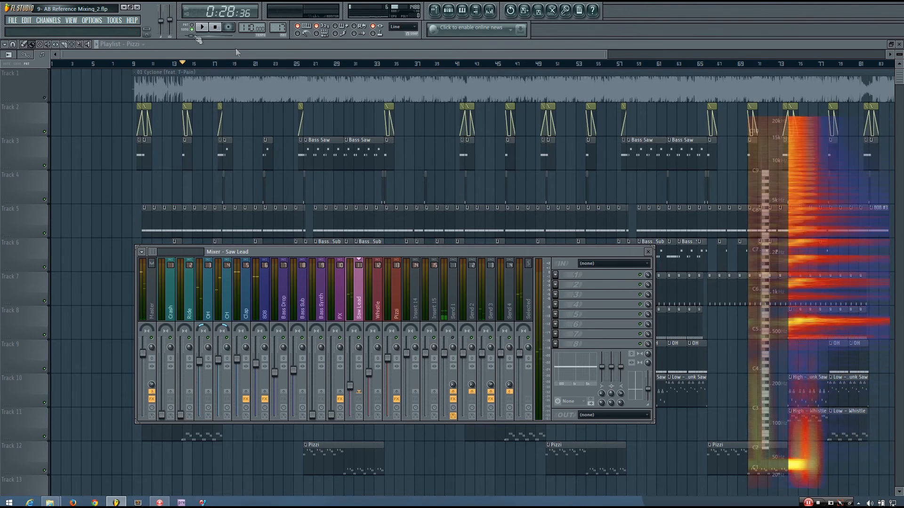
# Step: Play the beat from the second Pizzi clip at about bar 50 and select the Pizzi track in the mixer
pyautogui.press('F9')
pyautogui.moveTo(218, 69); pyautogui.dragTo(285, 76)
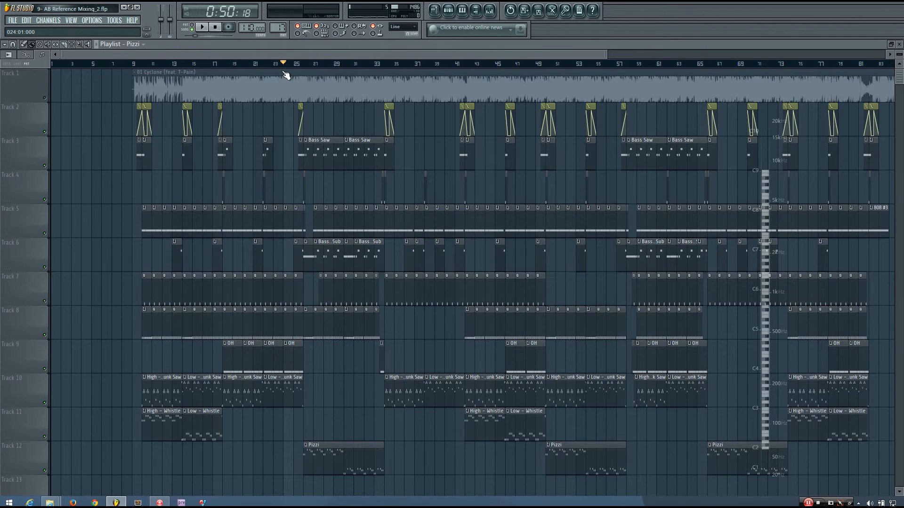
pyautogui.moveTo(286, 73); pyautogui.dragTo(540, 118)
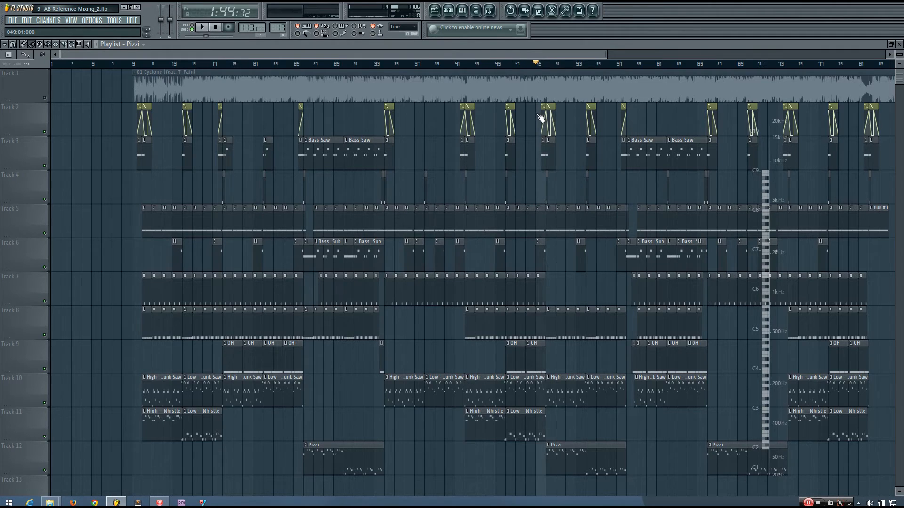
pyautogui.click(546, 69)
pyautogui.press('space')
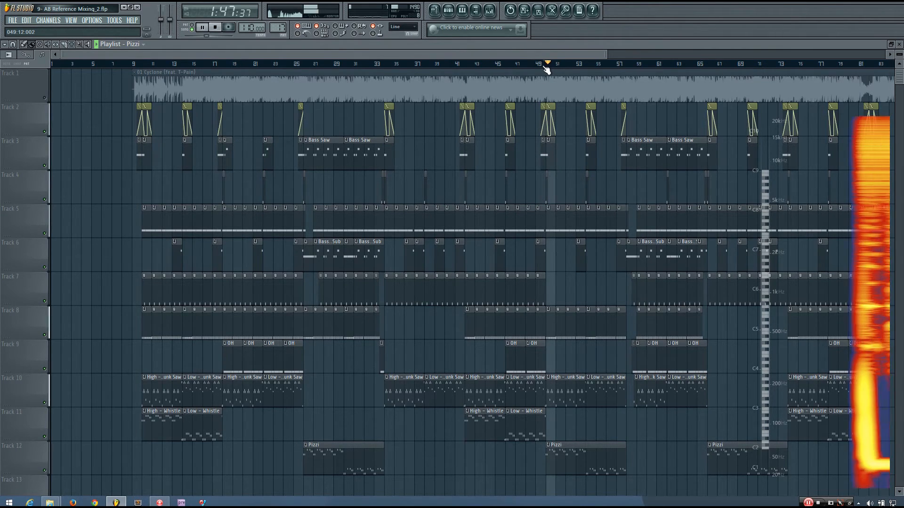
pyautogui.press('F9')
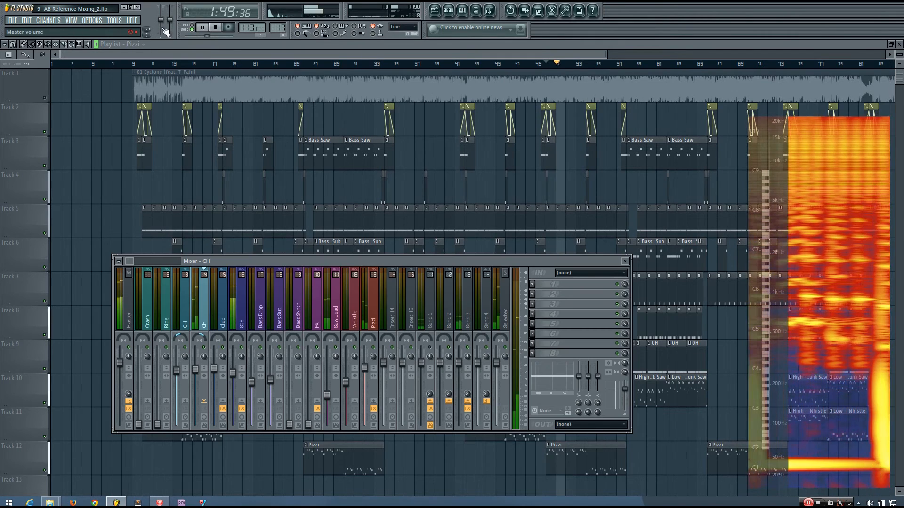
pyautogui.click(376, 312)
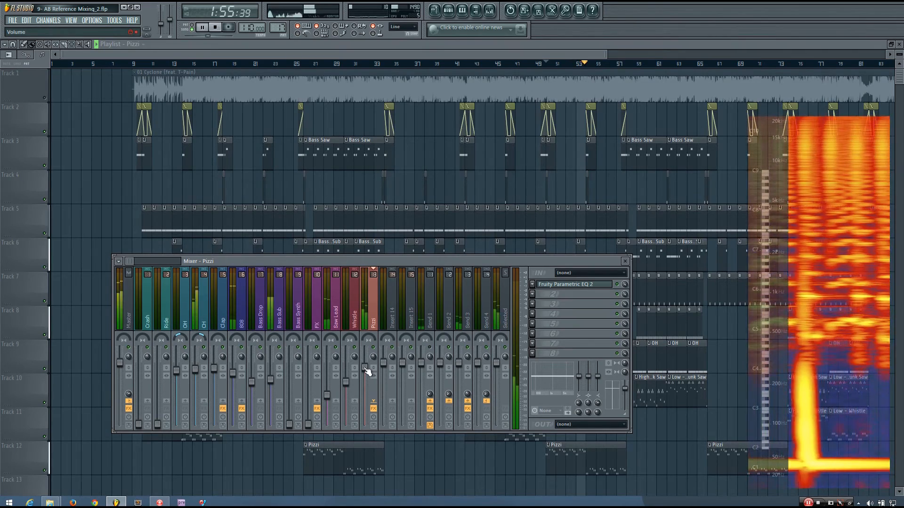
# Step: Lower the Pizzi track's level slightly and replay the beat from the second Pizzi clip at about bar 50
pyautogui.press('space')
pyautogui.click(384, 319)
pyautogui.click(375, 320)
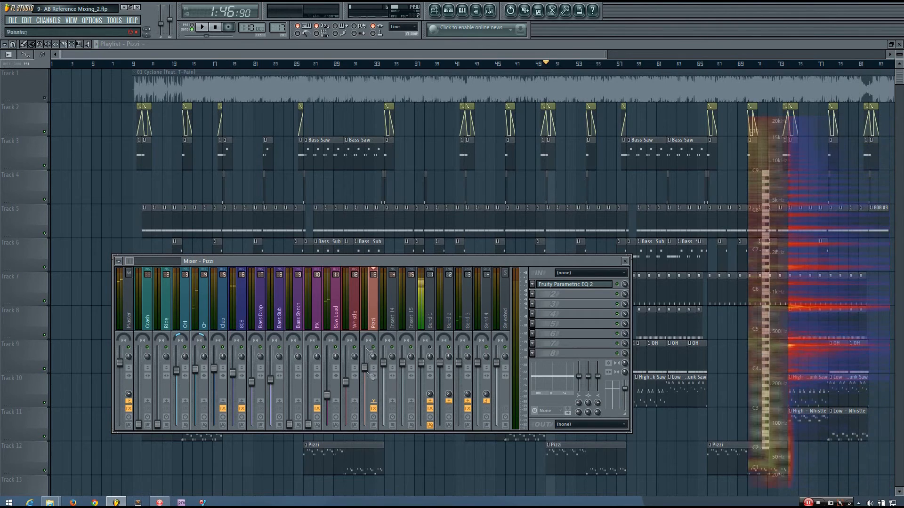
pyautogui.press('space')
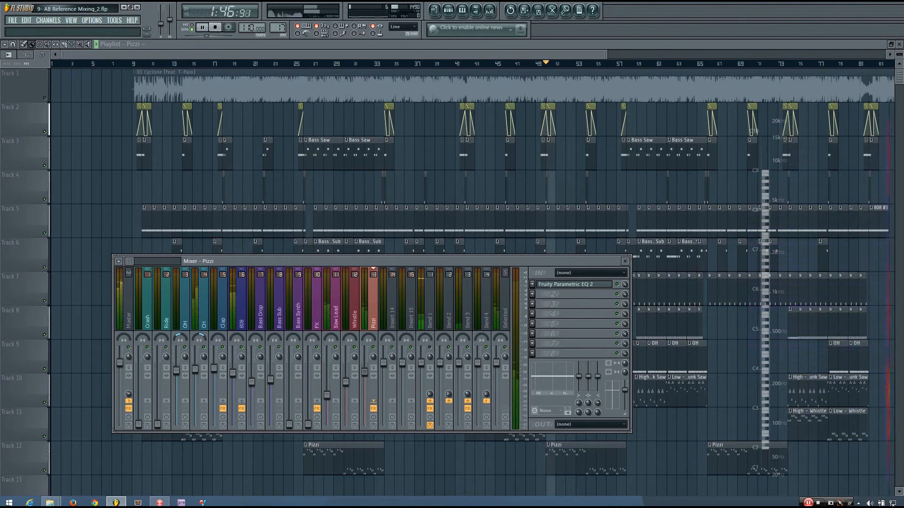
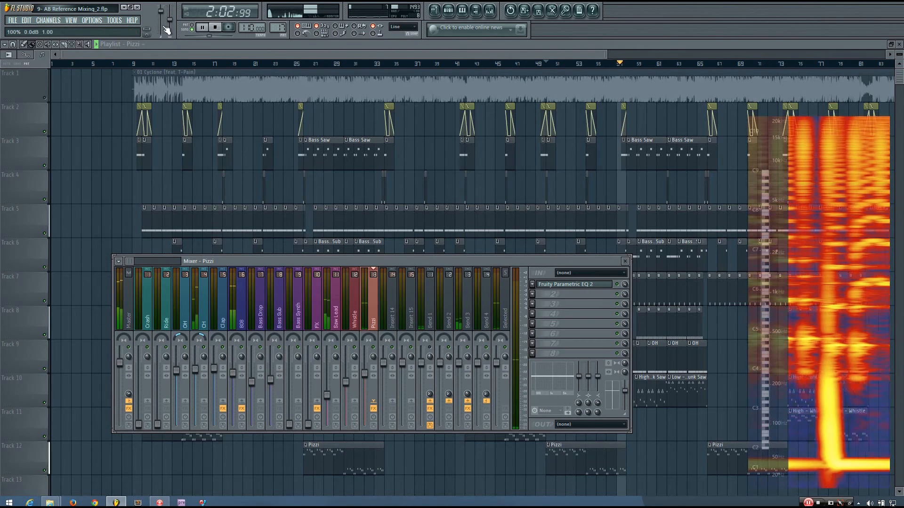
pyautogui.press('space')
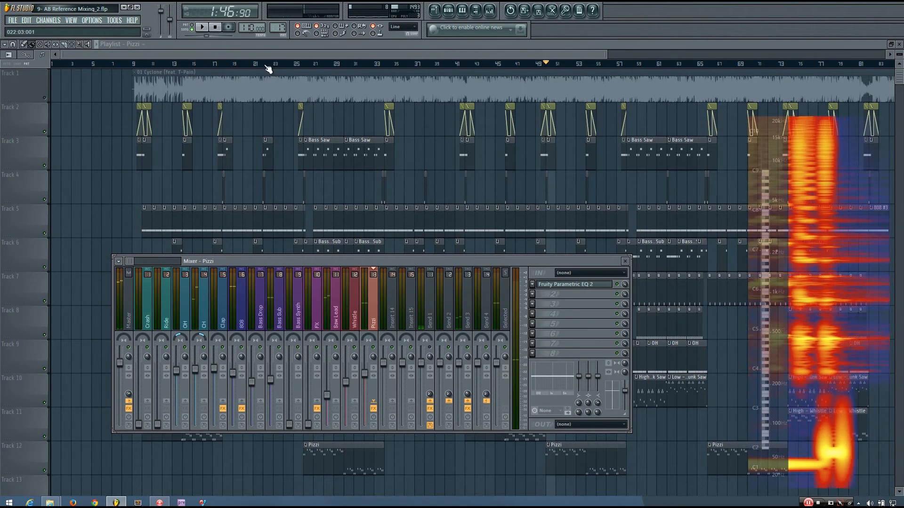
# Step: Hide the mixer, solo the reference track and play it twice from about bar 25
pyautogui.click(297, 65)
pyautogui.press('F9')
pyautogui.rightClick(44, 98)
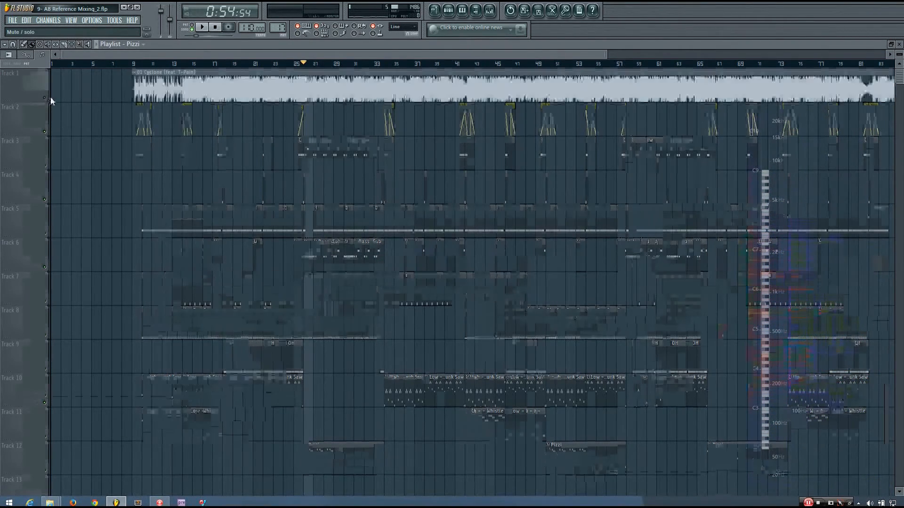
pyautogui.click(296, 65)
pyautogui.press('space')
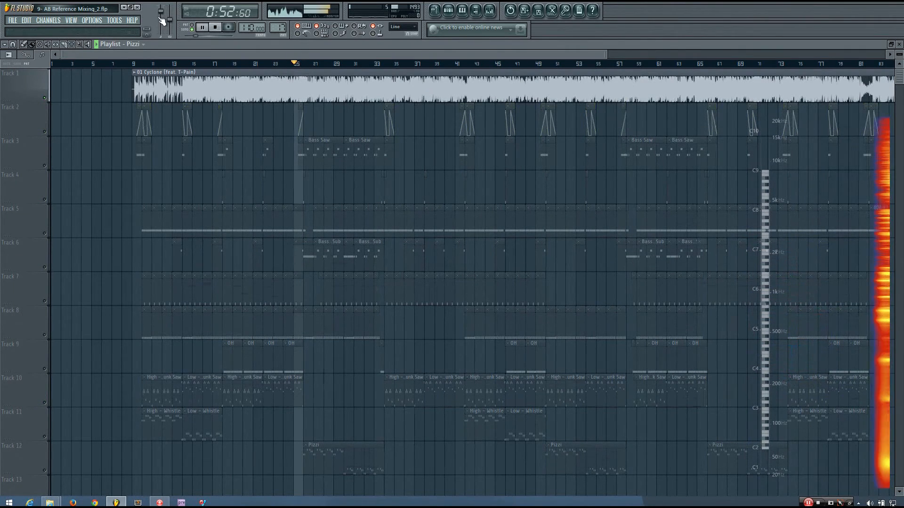
pyautogui.press('space')
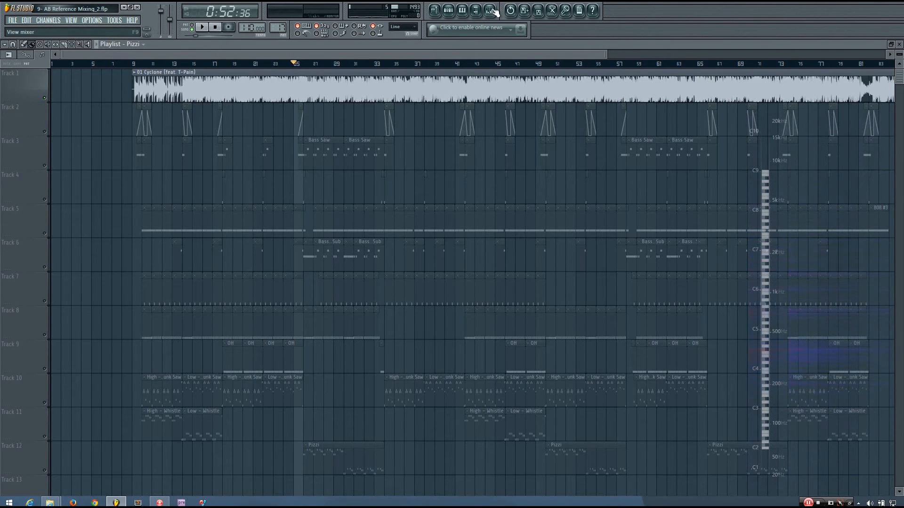
pyautogui.press('space')
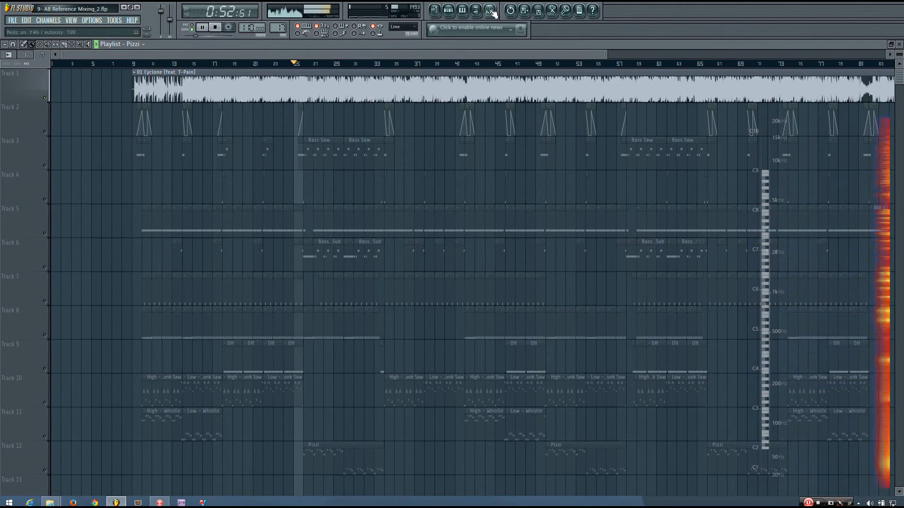
pyautogui.press('space')
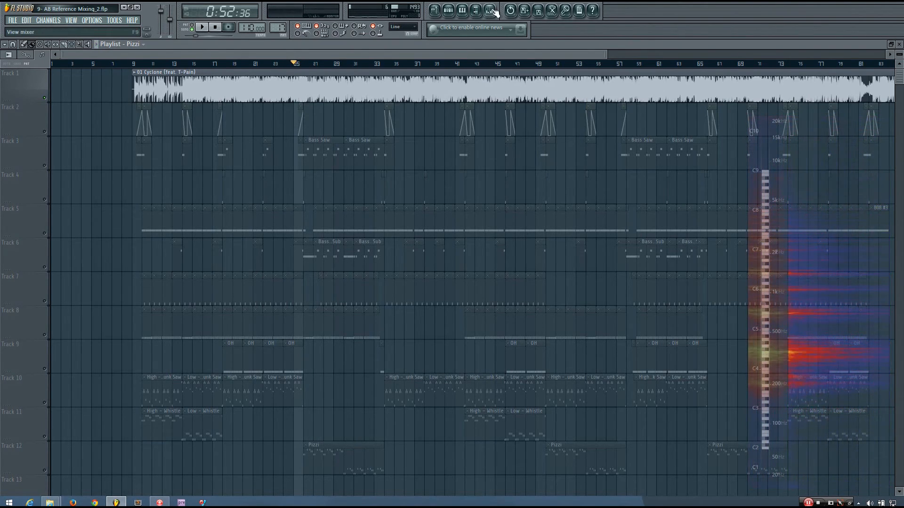
# Step: Re-enable all beat tracks and select the FX track in the mixer
pyautogui.click(492, 11)
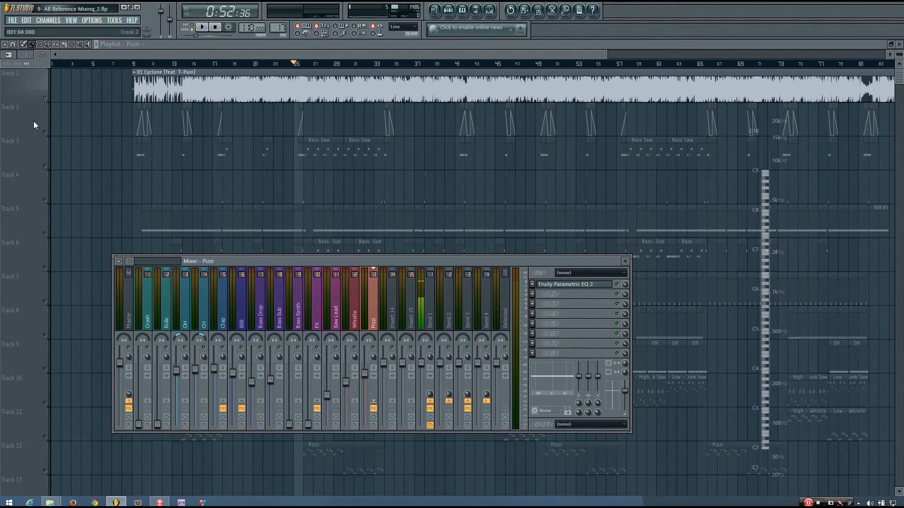
pyautogui.press('F9')
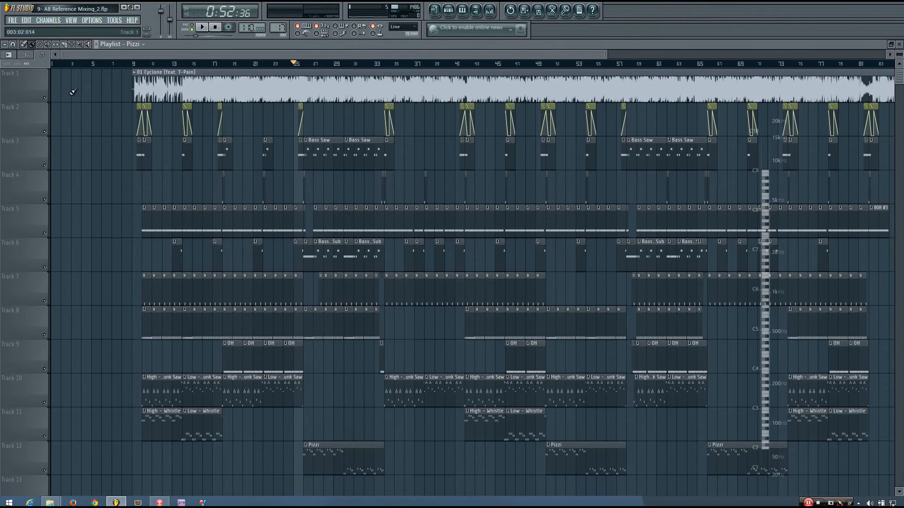
pyautogui.press('F9')
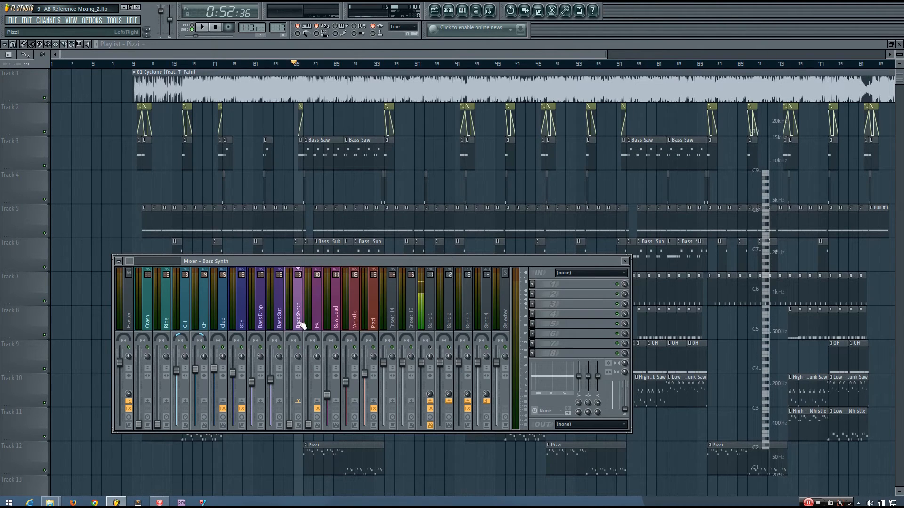
pyautogui.click(354, 317)
pyautogui.click(335, 322)
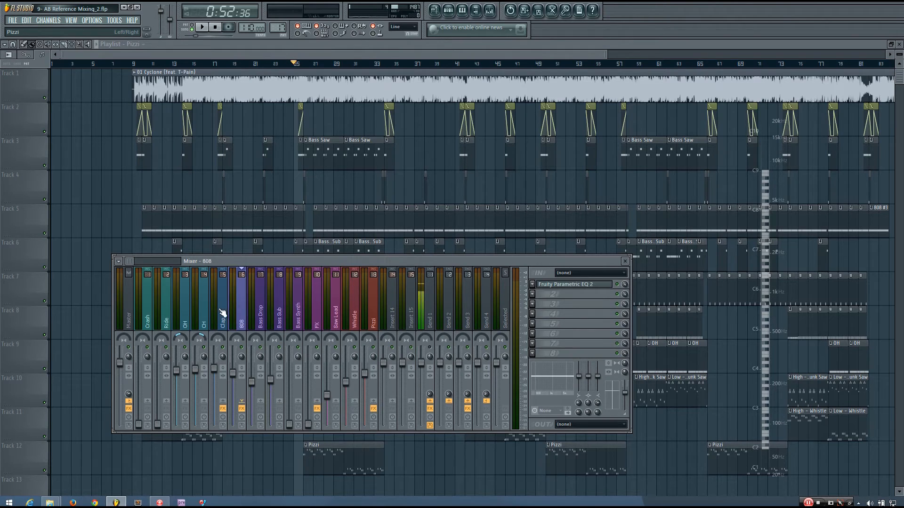
pyautogui.click(316, 324)
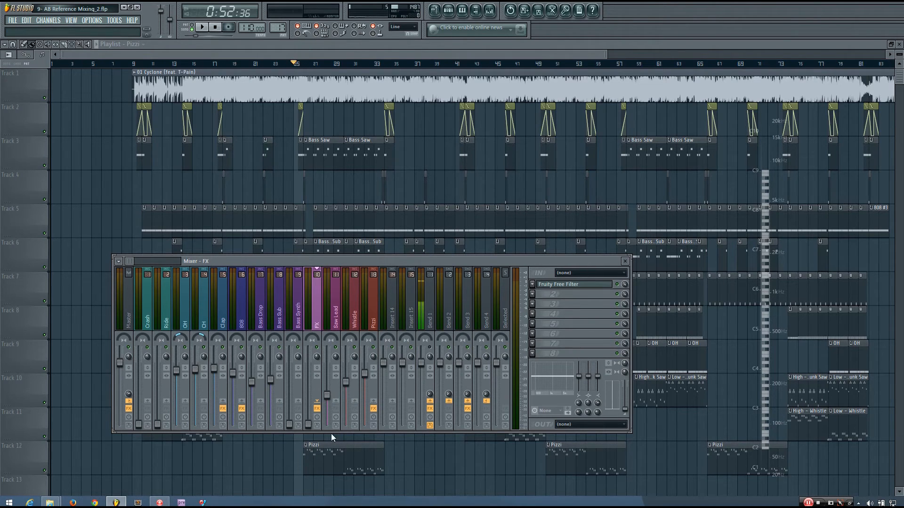
# Step: Mute the reference track, play the beat from about bar 25 and raise the FX track's fader from its lowest level
pyautogui.click(46, 98)
pyautogui.press('space')
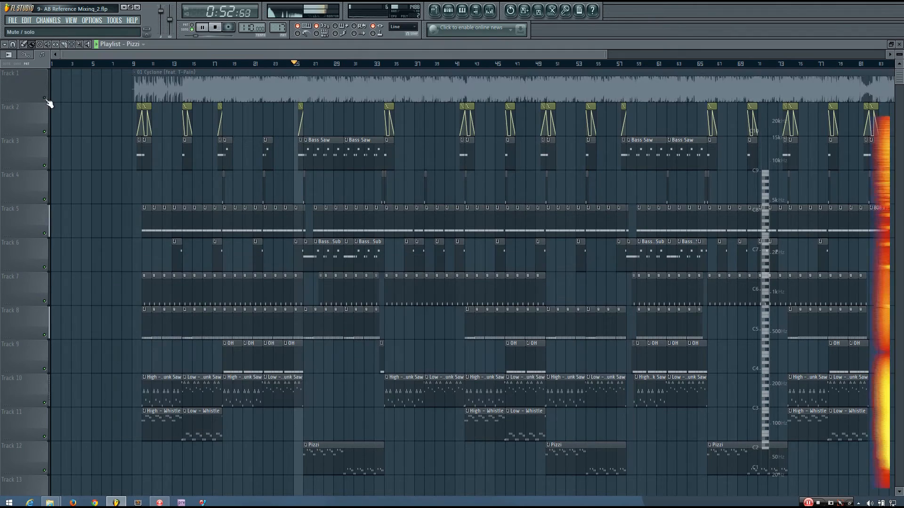
pyautogui.click(489, 11)
pyautogui.press('space')
pyautogui.click(331, 323)
pyautogui.click(316, 325)
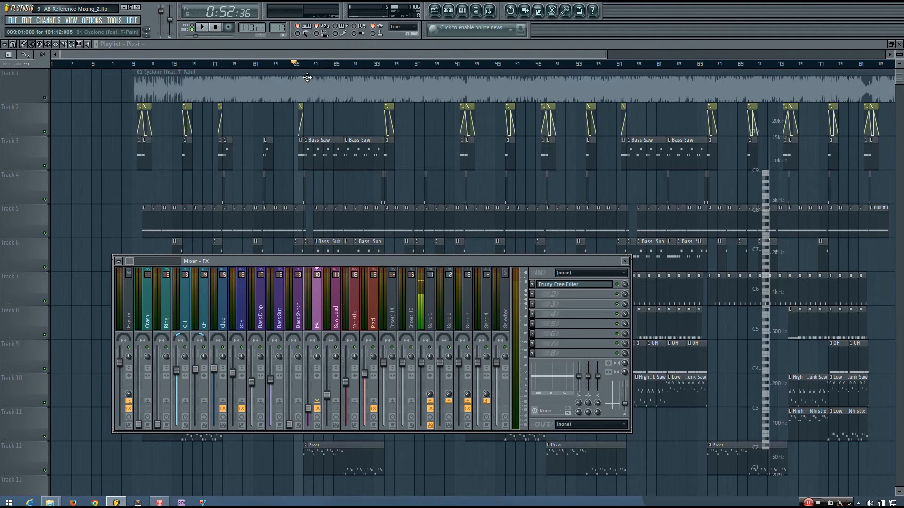
# Step: Play the beat from about bar 25, raise the FX track's volume to 40% (-15.8 dB) and replay
pyautogui.click(333, 316)
pyautogui.click(316, 317)
pyautogui.press('space')
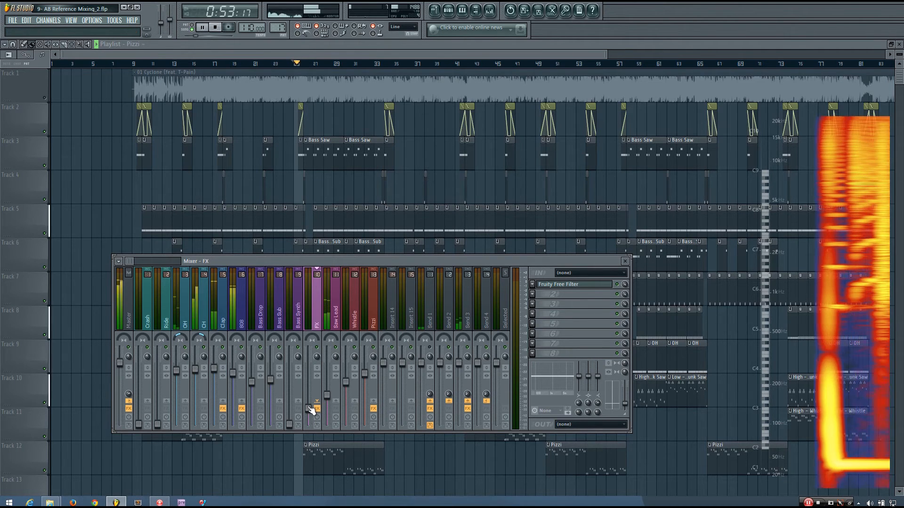
pyautogui.press('space')
pyautogui.moveTo(308, 408); pyautogui.dragTo(309, 399)
pyautogui.press('space')
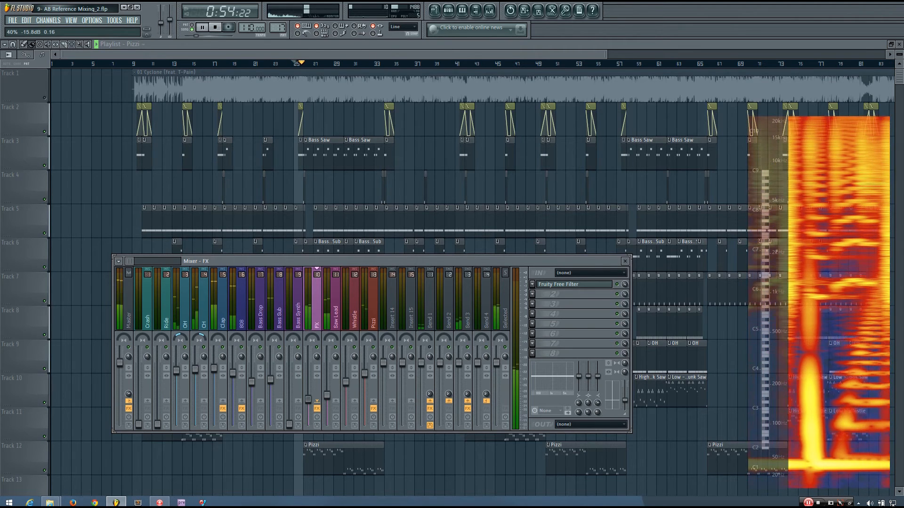
# Step: Try the FX track's volume at 51% (-12.5 dB) and replay the beat from about bar 25
pyautogui.press('space')
pyautogui.press('space')
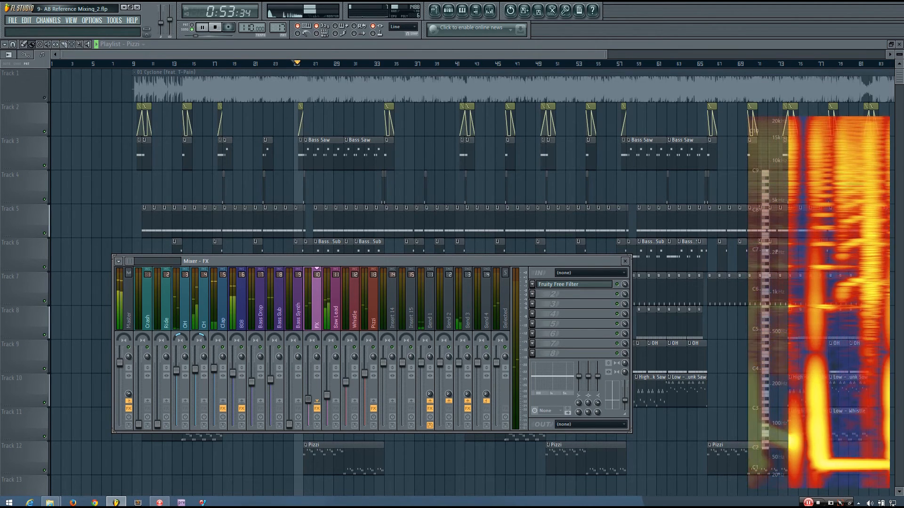
pyautogui.press('space')
pyautogui.moveTo(309, 400); pyautogui.dragTo(308, 393)
pyautogui.press('space')
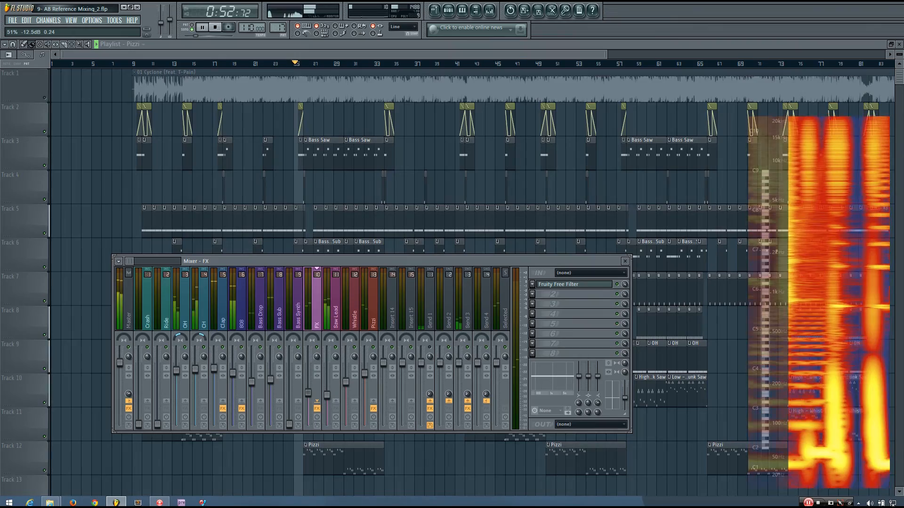
pyautogui.press('space')
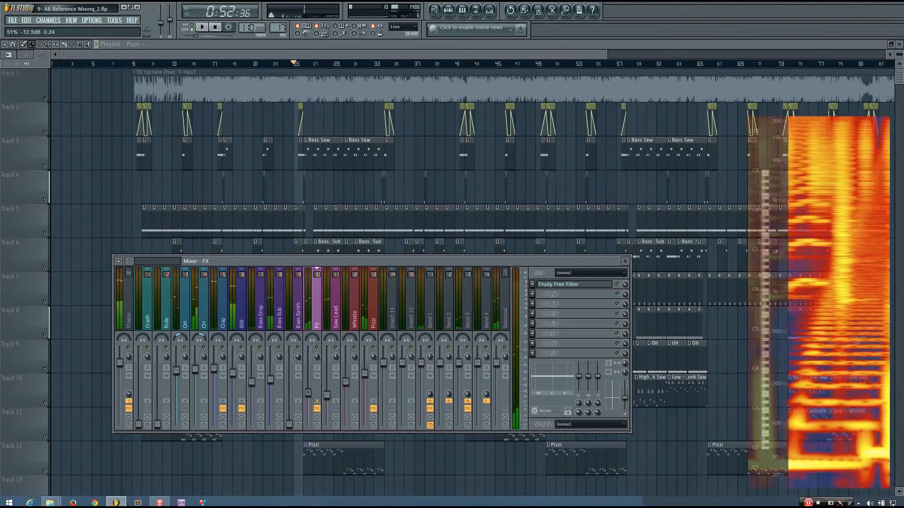
# Step: Lower the FX track's volume again, fine-tune it slightly and replay the passage from about bar 25
pyautogui.press('space')
pyautogui.moveTo(308, 393); pyautogui.dragTo(308, 400)
pyautogui.press('space')
pyautogui.press('space')
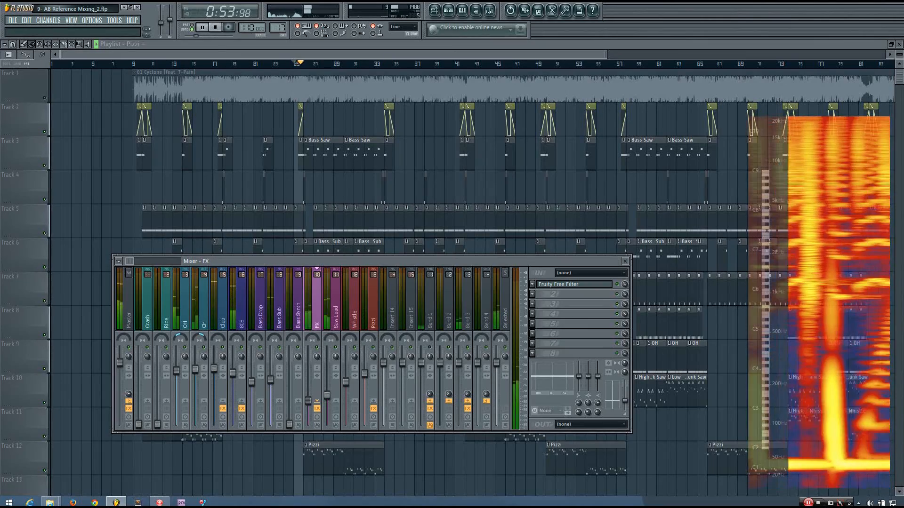
pyautogui.moveTo(308, 401); pyautogui.dragTo(308, 398)
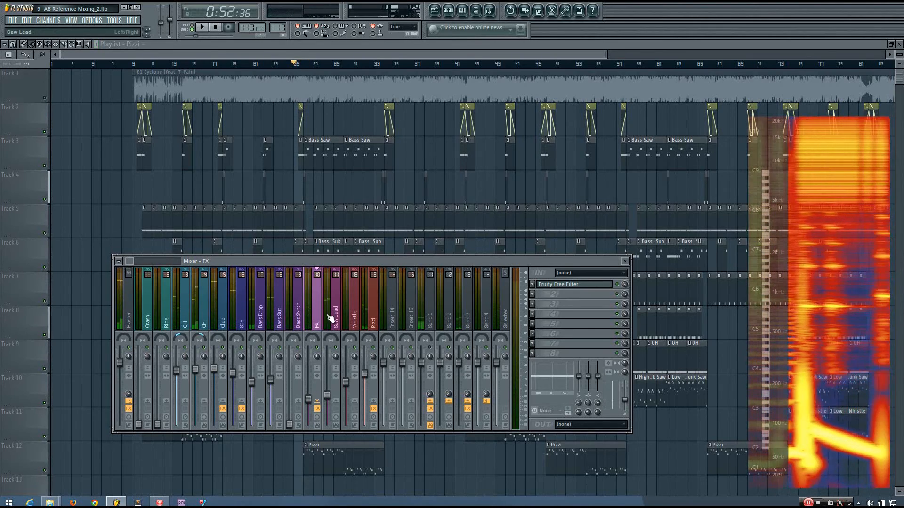
pyautogui.press('space')
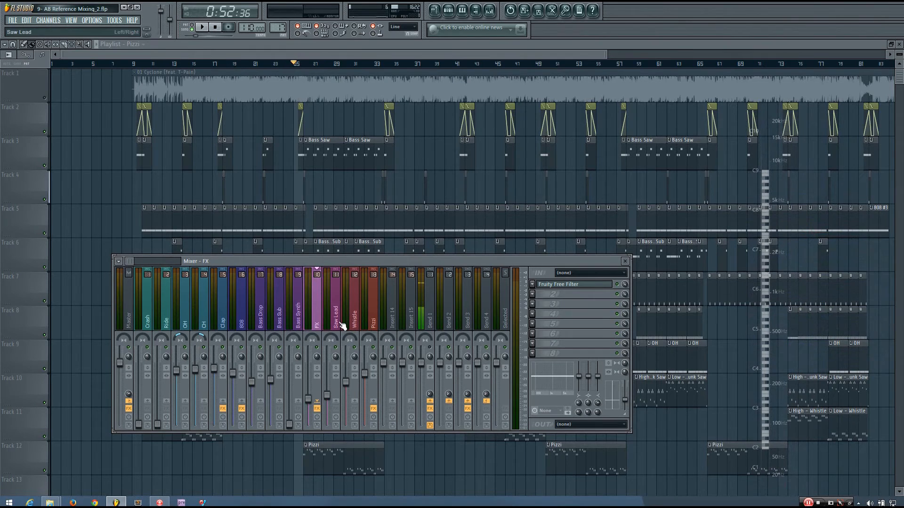
pyautogui.press('space')
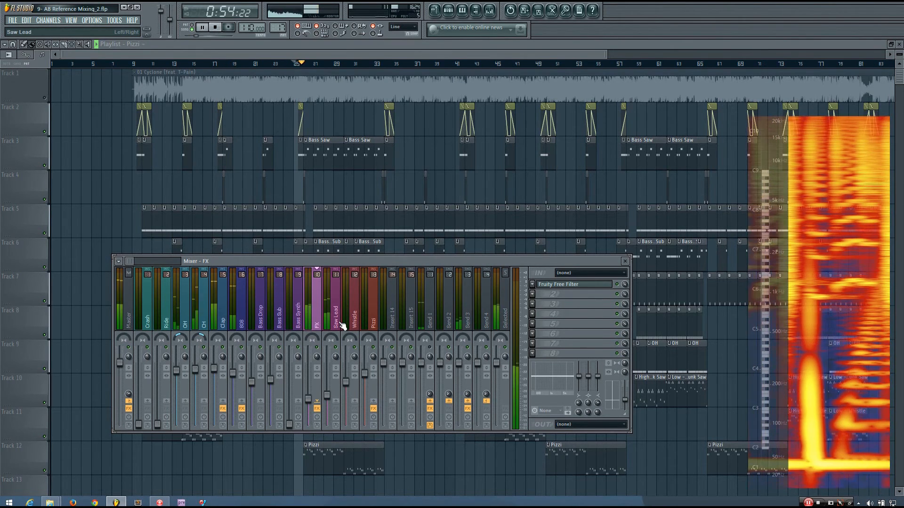
pyautogui.press('space')
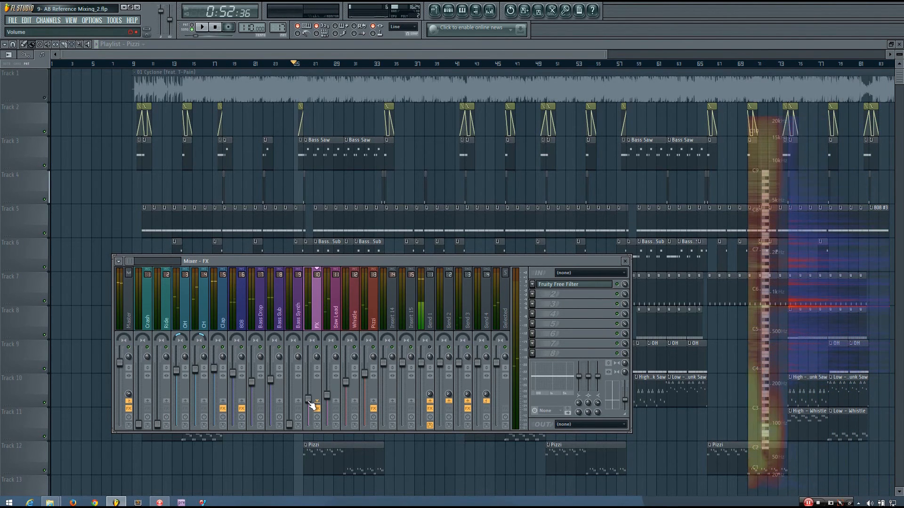
# Step: Select Saw Lead and return to FX, replay the beat from about bar 25 to judge the FX level, and hide the mixer
pyautogui.click(326, 315)
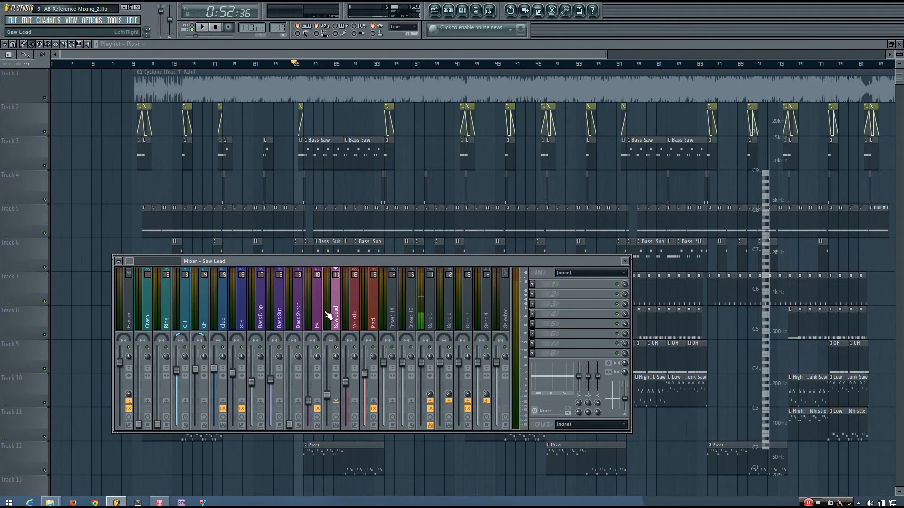
pyautogui.click(321, 313)
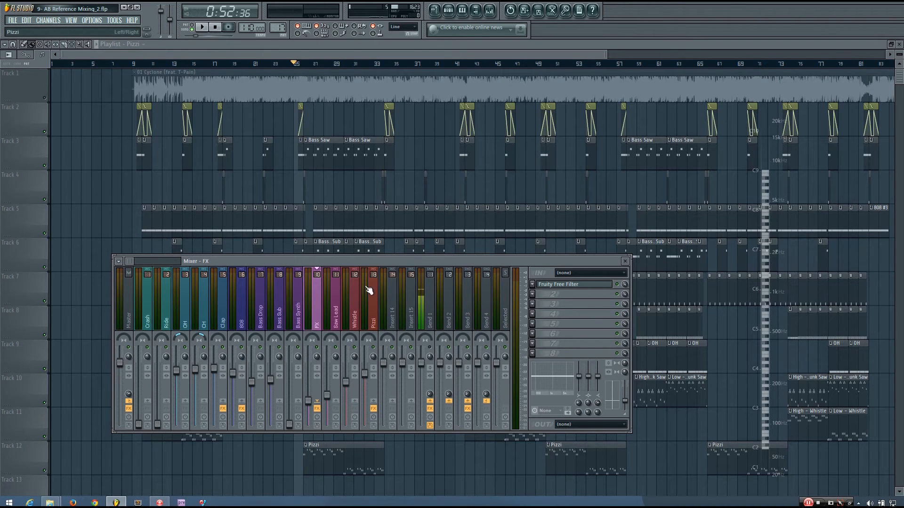
pyautogui.press('space')
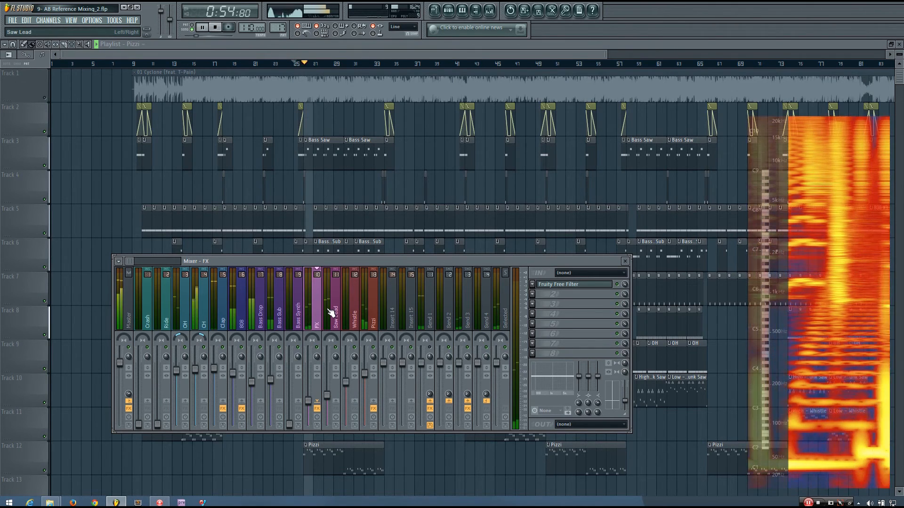
pyautogui.press('space')
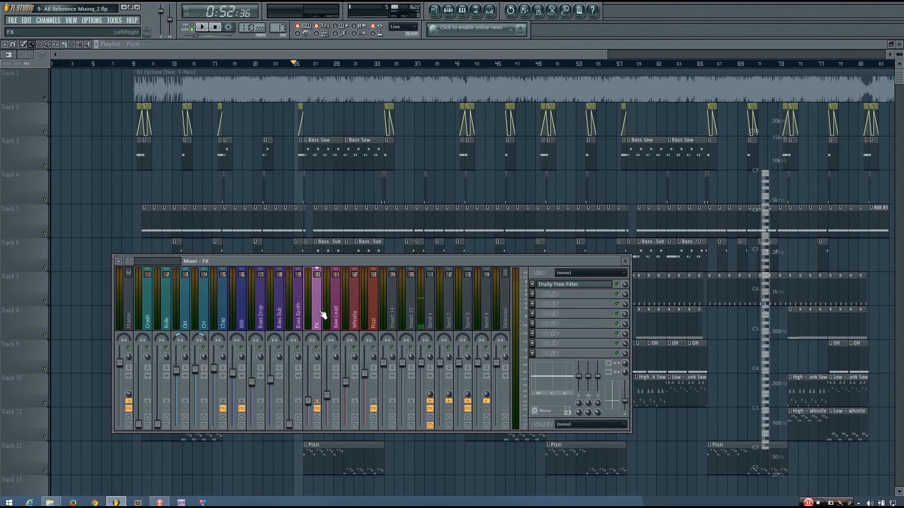
pyautogui.press('space')
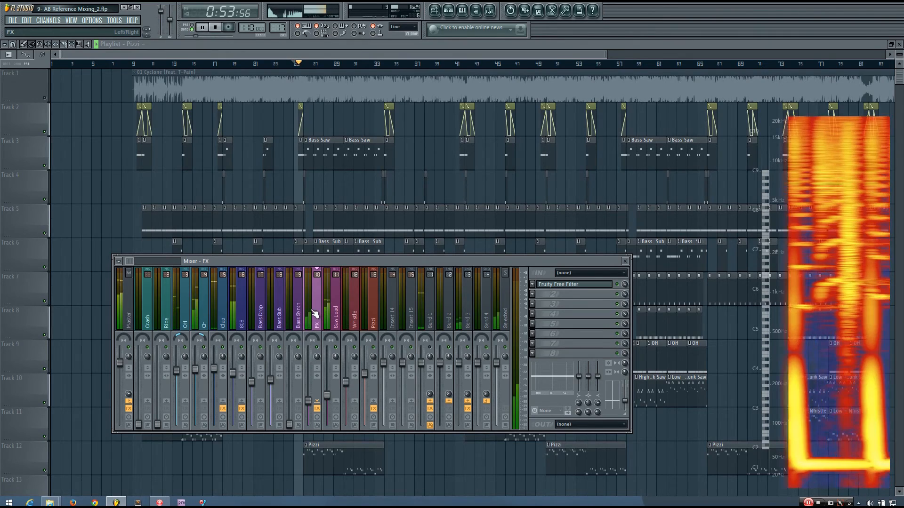
pyautogui.press('space')
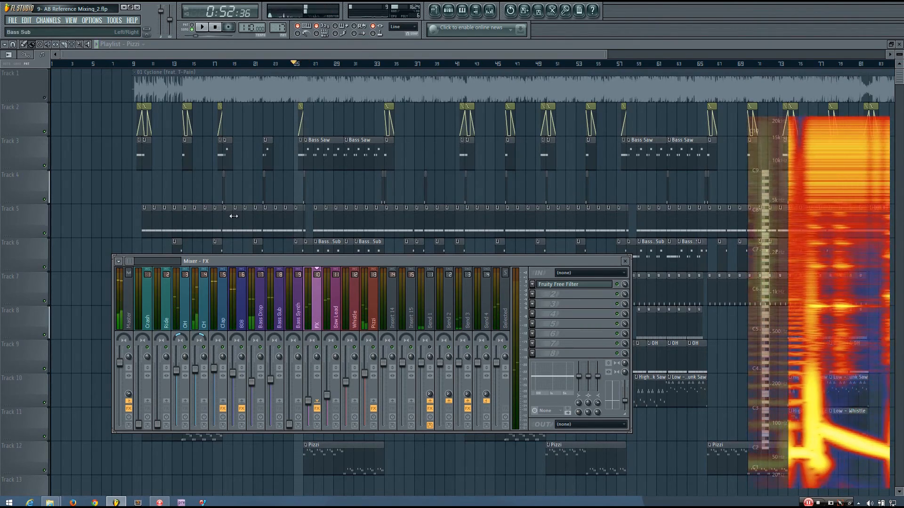
pyautogui.press('space')
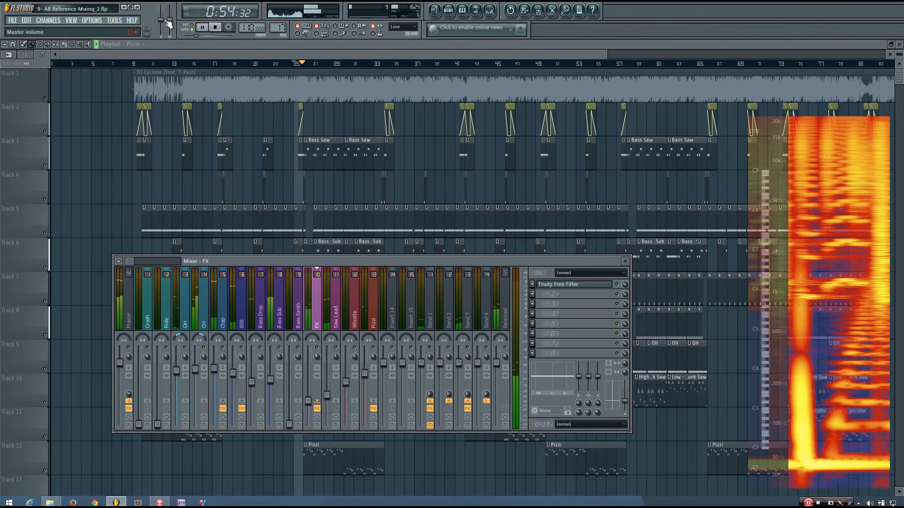
pyautogui.press('space')
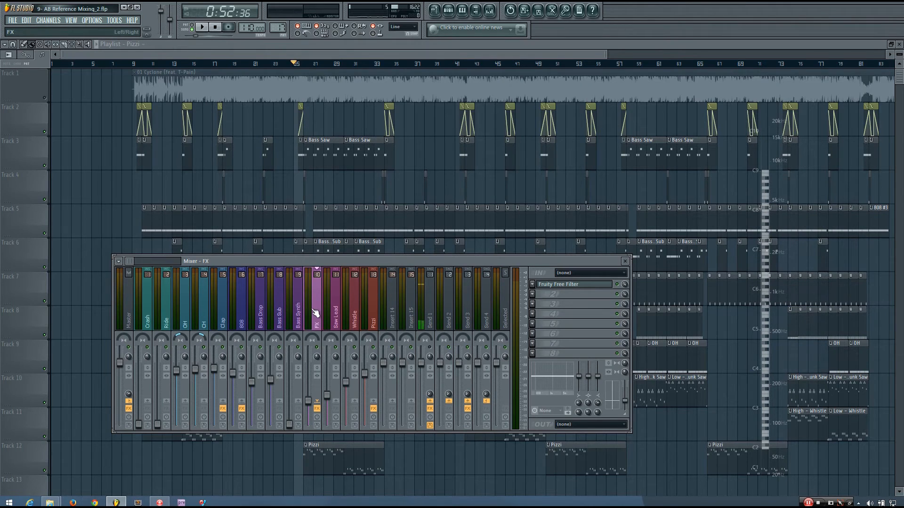
pyautogui.press('F9')
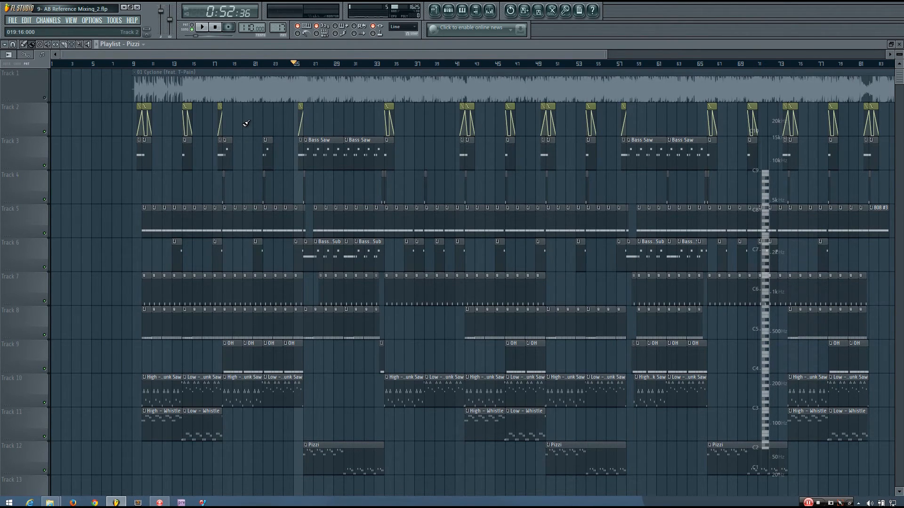
# Step: Play the beat from about bar 18 with the mixer shown and lower the Bass Synth track's volume slightly
pyautogui.click(224, 65)
pyautogui.click(489, 9)
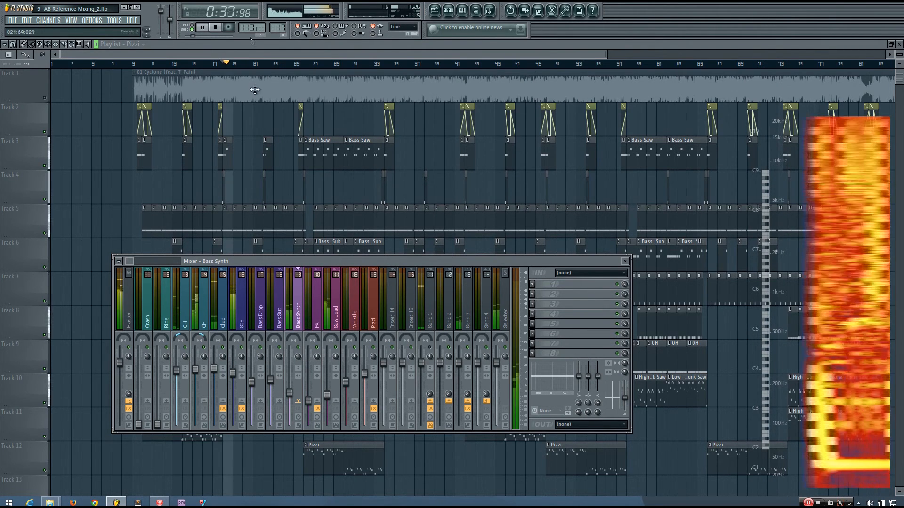
pyautogui.press('space')
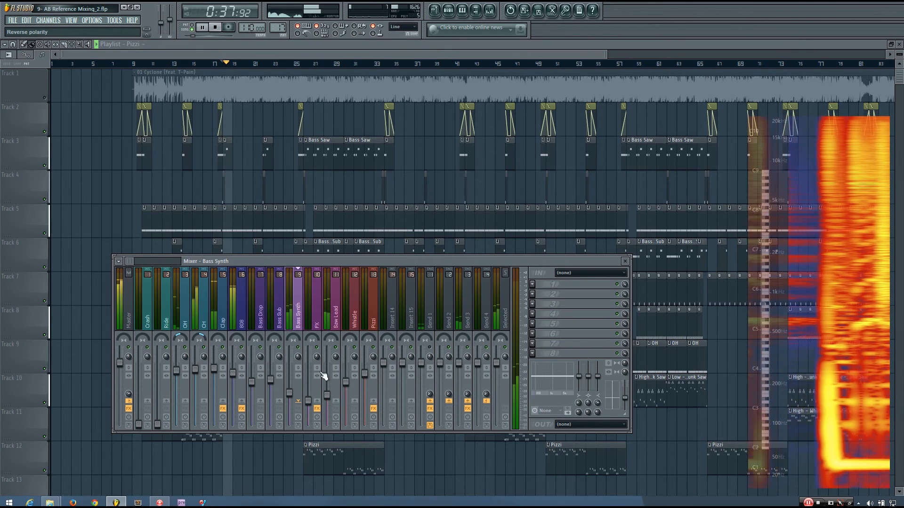
pyautogui.moveTo(291, 394); pyautogui.dragTo(291, 396)
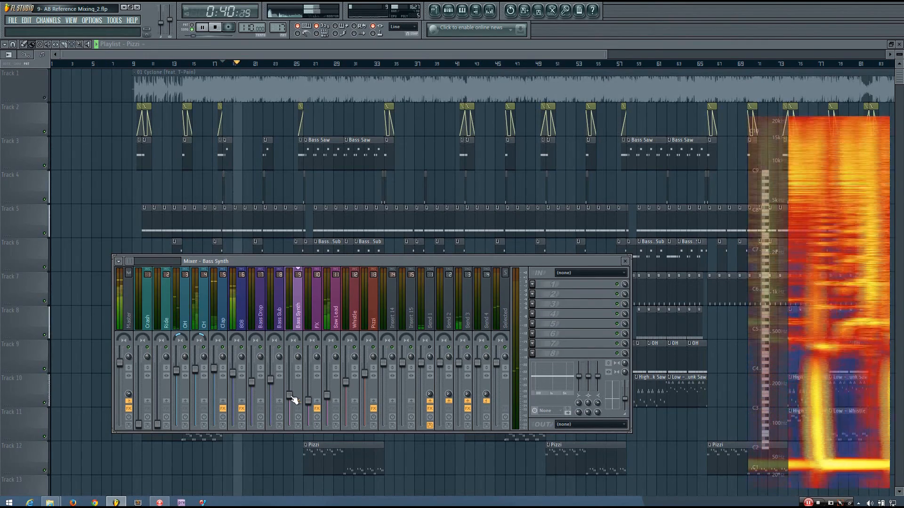
# Step: Replay the passage from about bar 18 several times to judge the Bass Synth's level in the mix
pyautogui.press('space')
pyautogui.press('space')
pyautogui.press('space')
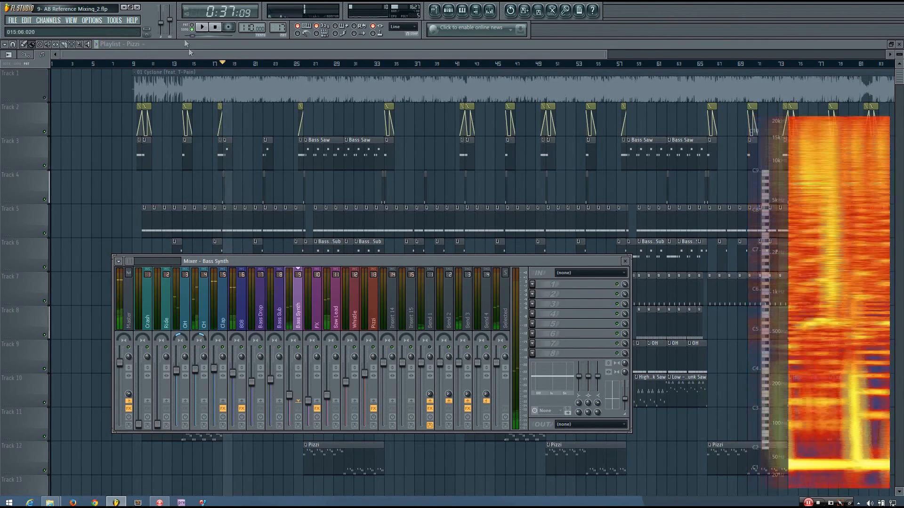
pyautogui.press('space')
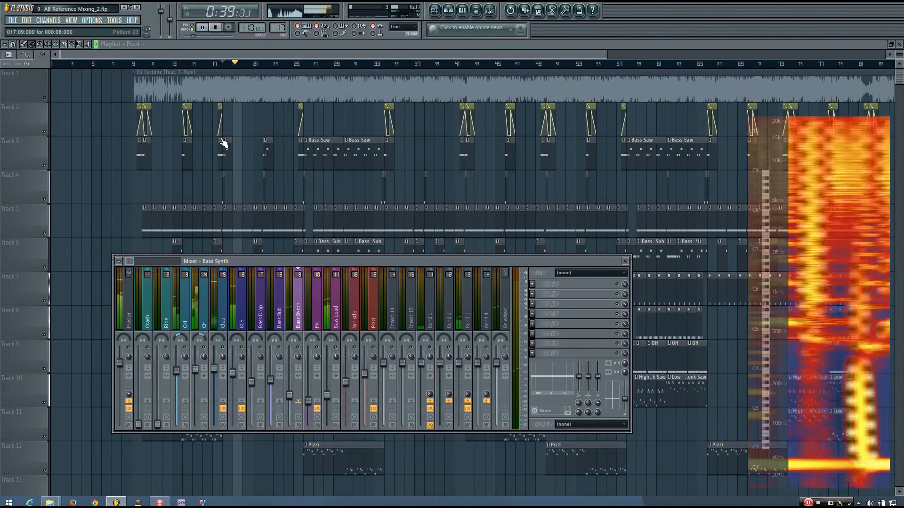
pyautogui.press('space')
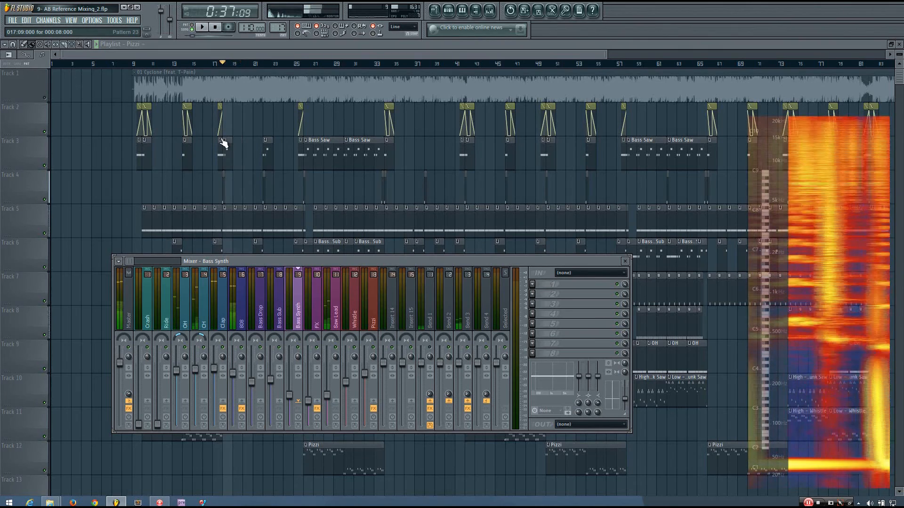
pyautogui.press('space')
pyautogui.press('space')
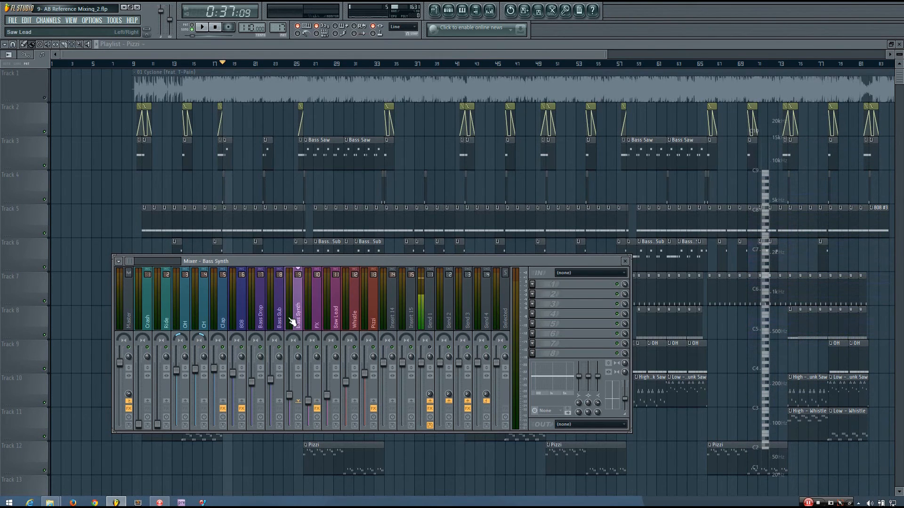
pyautogui.press('space')
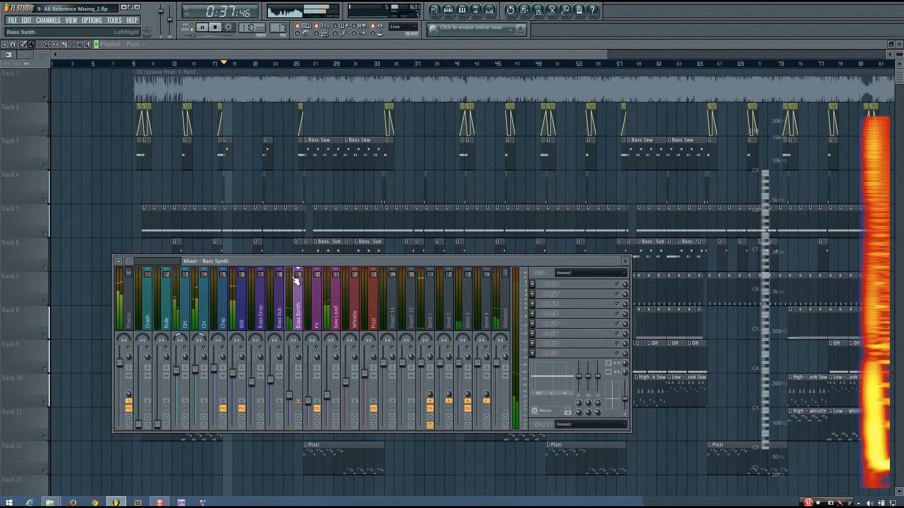
pyautogui.press('space')
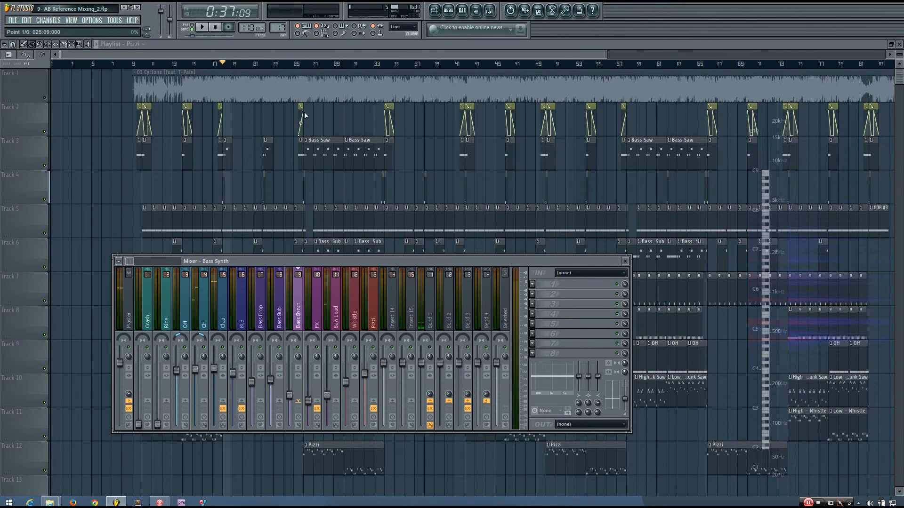
# Step: Hide the mixer and replay the beat from about bar 17 to hear the Bass Synth's entry in context
pyautogui.press('space')
pyautogui.click(217, 66)
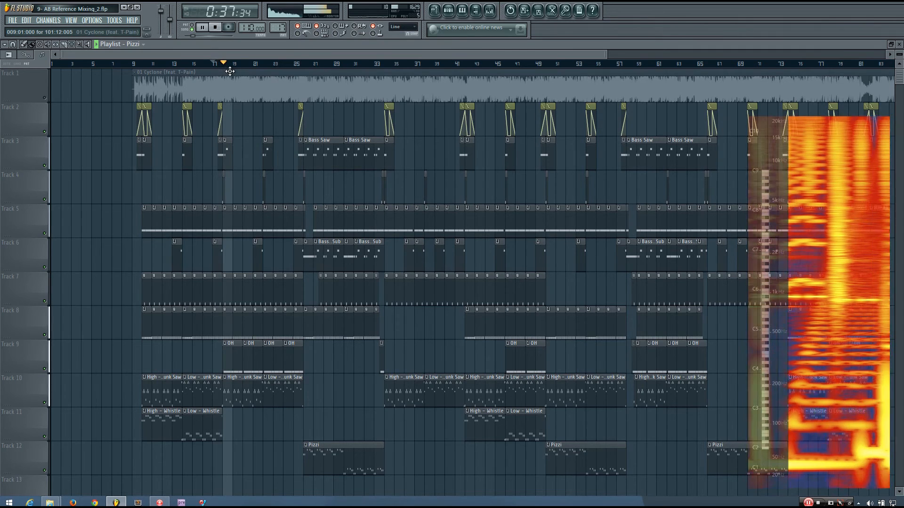
pyautogui.press('space')
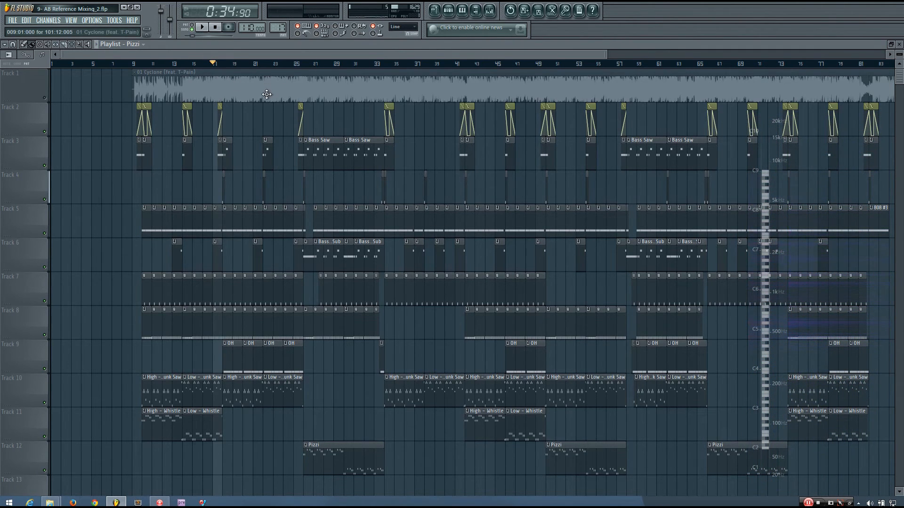
pyautogui.press('space')
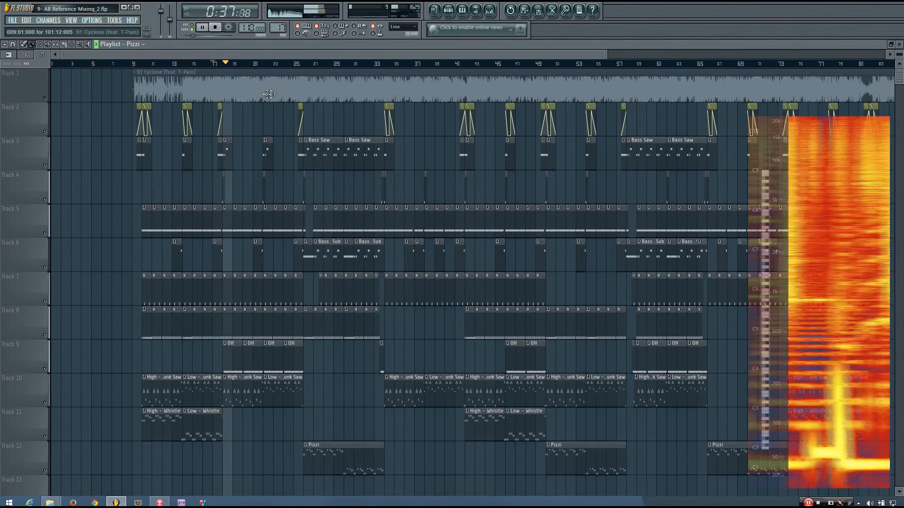
pyautogui.press('space')
# Step: Show the mixer, lower the Bass Synth slightly further, select the Crash track and replay from about bar 17
pyautogui.press('F9')
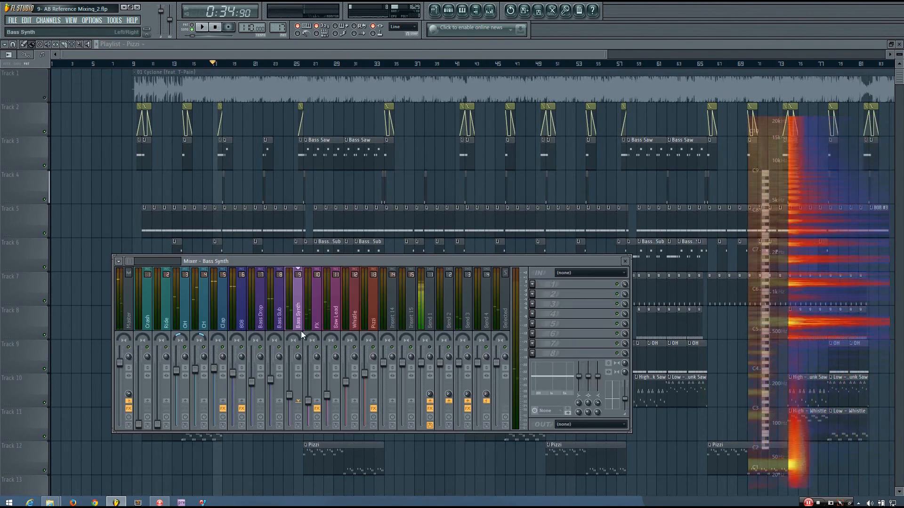
pyautogui.click(397, 302)
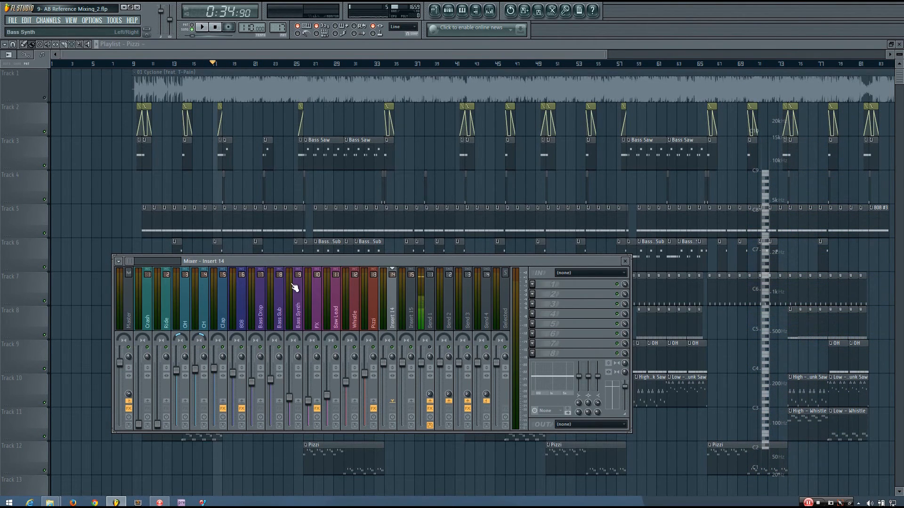
pyautogui.click(159, 320)
pyautogui.click(335, 312)
pyautogui.click(154, 324)
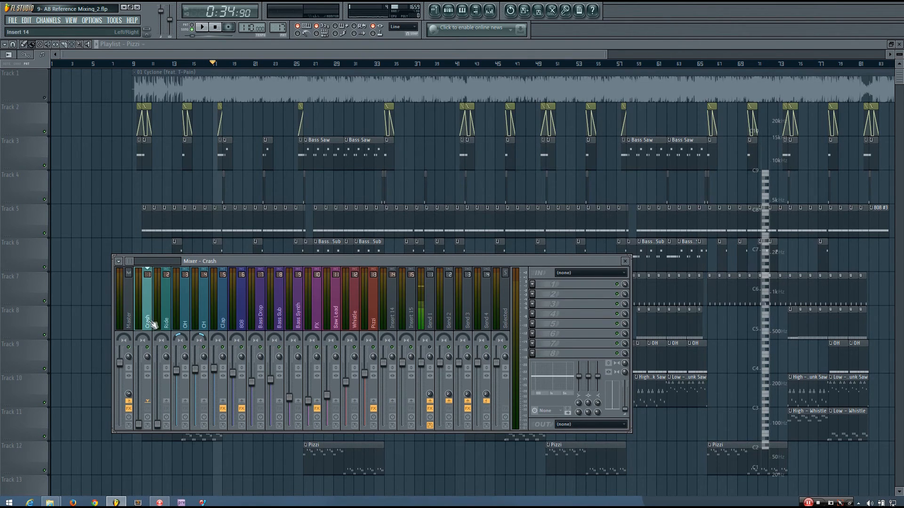
pyautogui.press('space')
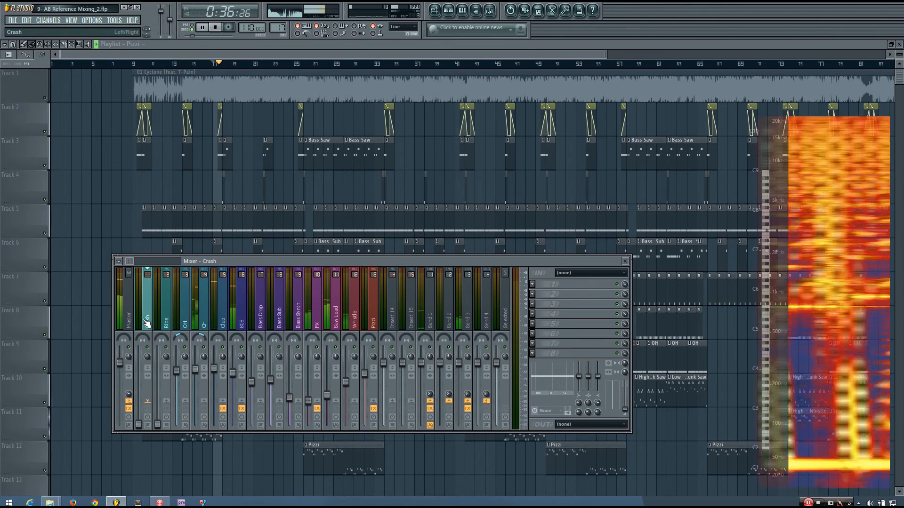
pyautogui.press('space')
# Step: Check the Edison effect on Send 1 and return to the Crash track in the mixer
pyautogui.click(166, 312)
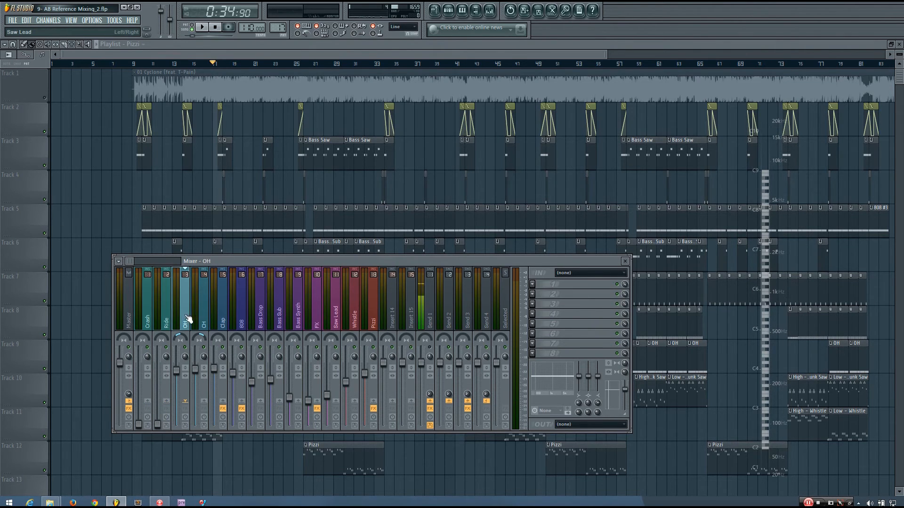
pyautogui.click(427, 316)
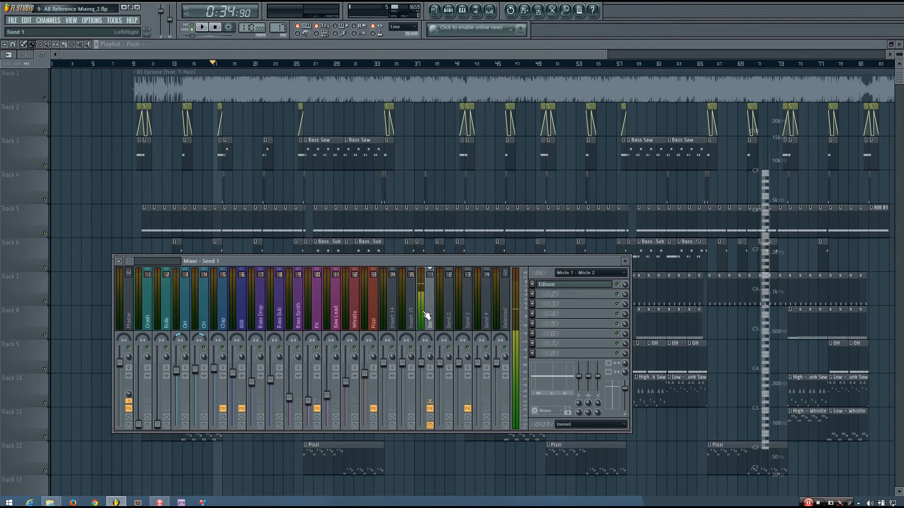
pyautogui.click(586, 285)
pyautogui.click(585, 285)
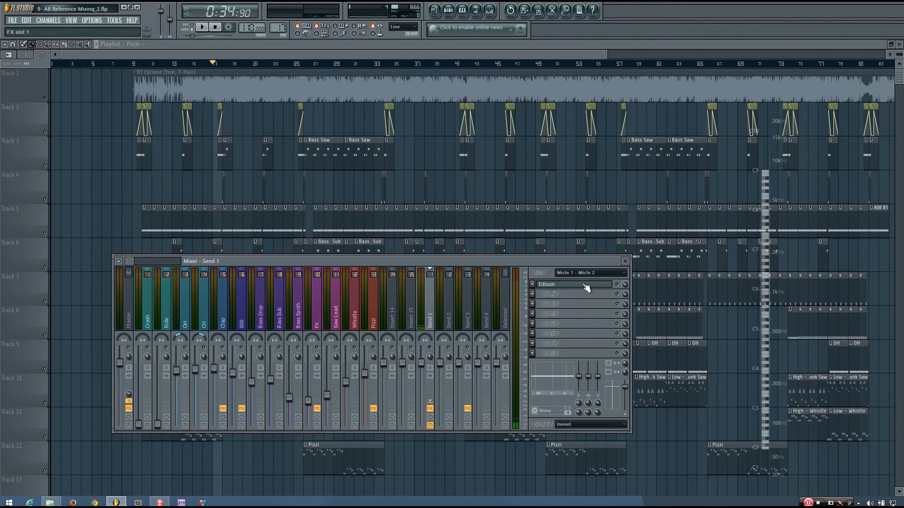
pyautogui.click(150, 308)
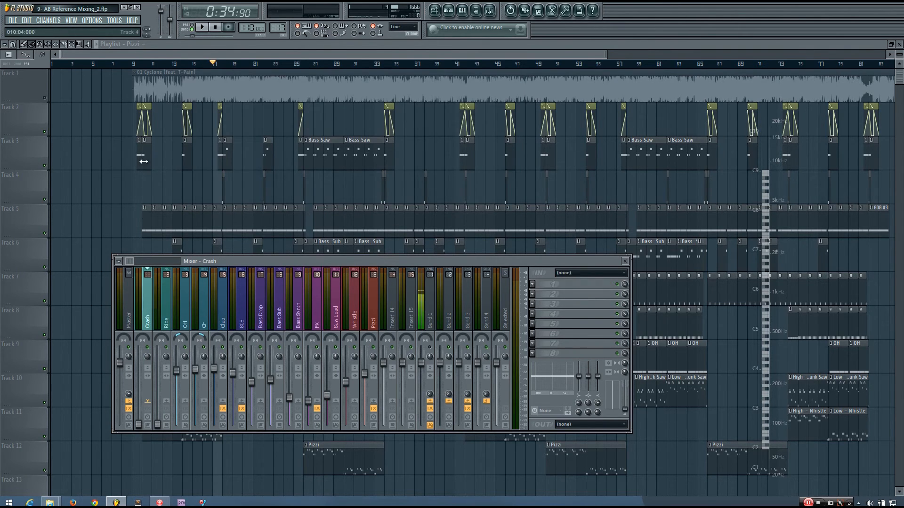
# Step: Solo the Cyclone reference track, play it from about bar 9 and show the mixer
pyautogui.click(47, 100)
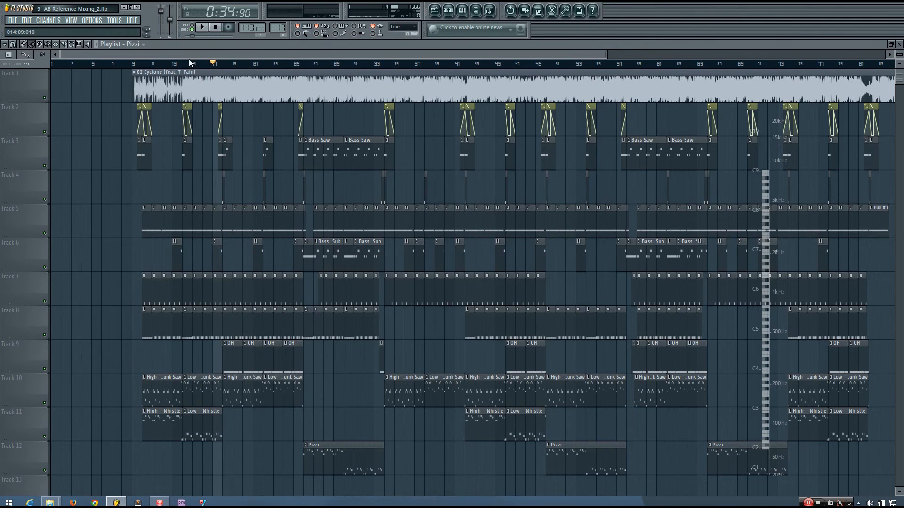
pyautogui.click(133, 66)
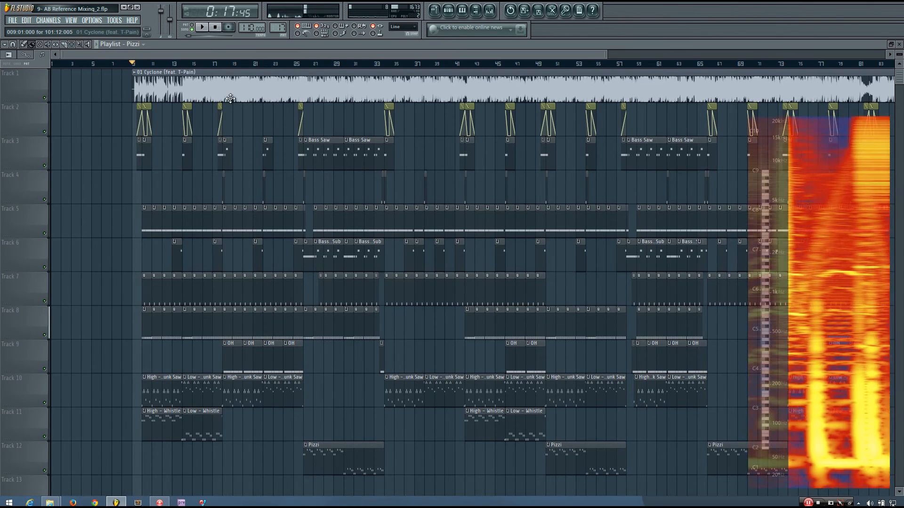
pyautogui.press('space')
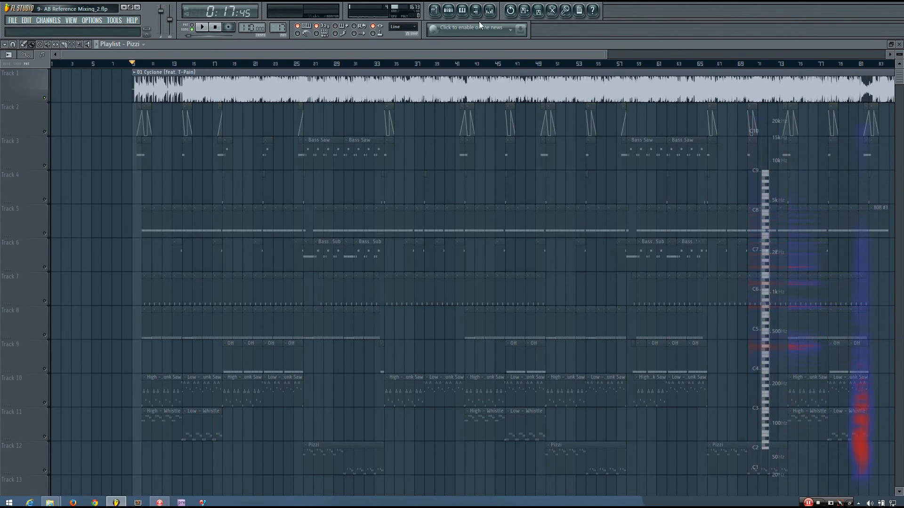
pyautogui.press('F9')
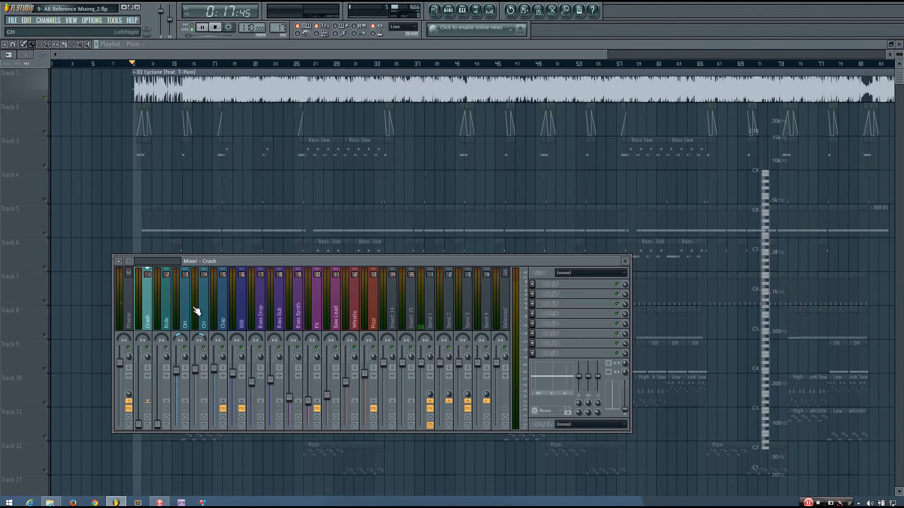
pyautogui.press('space')
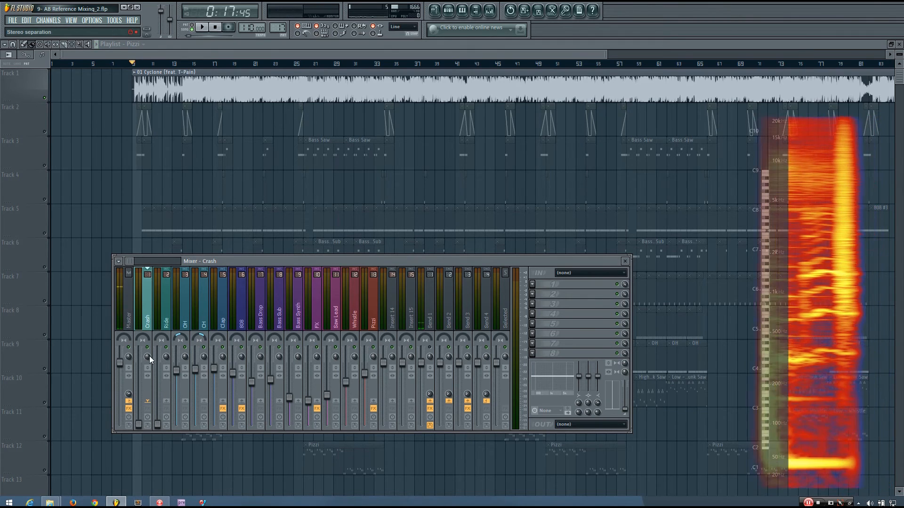
# Step: Pan the Crash track right and the Ride track left, and bring up the Crash volume from near silence
pyautogui.moveTo(146, 336); pyautogui.dragTo(146, 320)
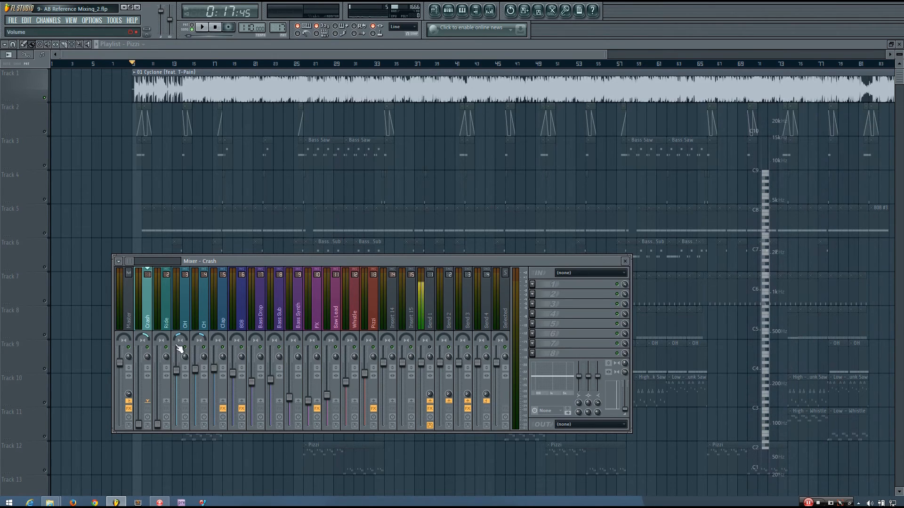
pyautogui.moveTo(161, 338); pyautogui.dragTo(161, 340)
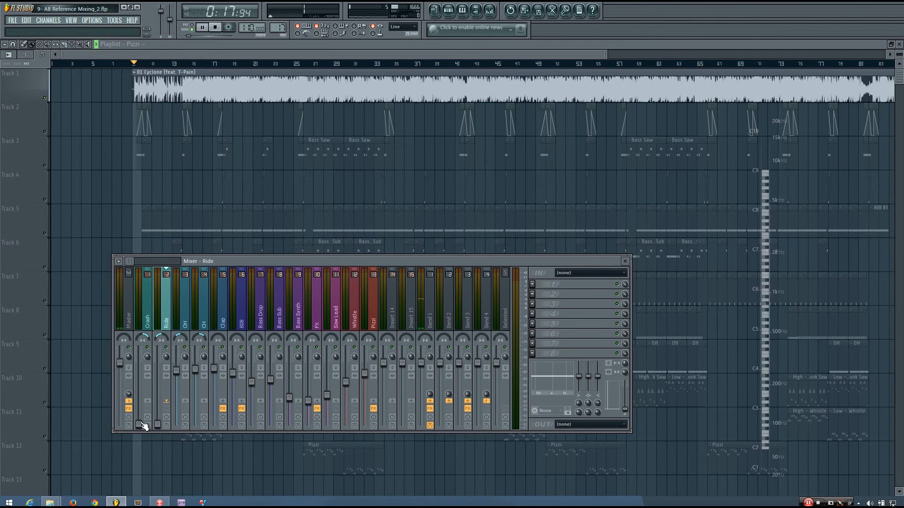
pyautogui.moveTo(141, 425); pyautogui.dragTo(141, 412)
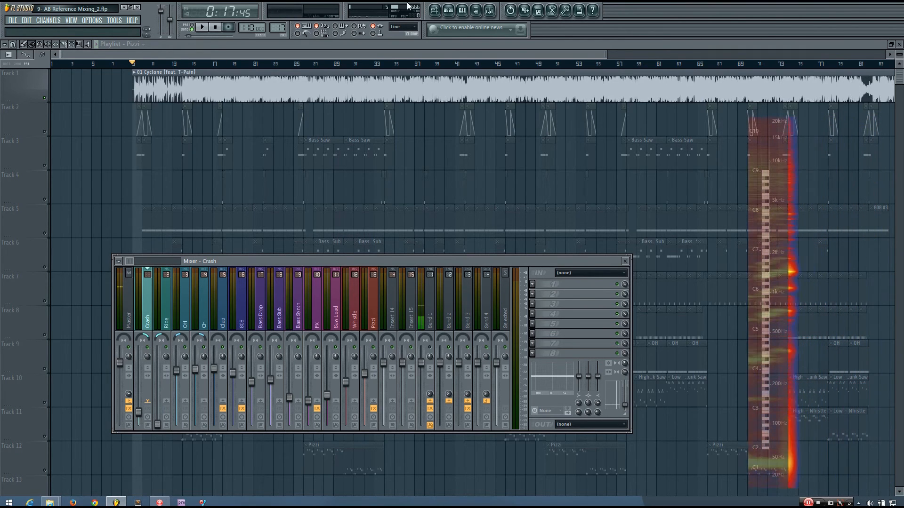
# Step: Show the channel rack beside the mixer and raise the Crash volume to 38% (-16.5 dB) while auditioning it against the reference
pyautogui.press('F6')
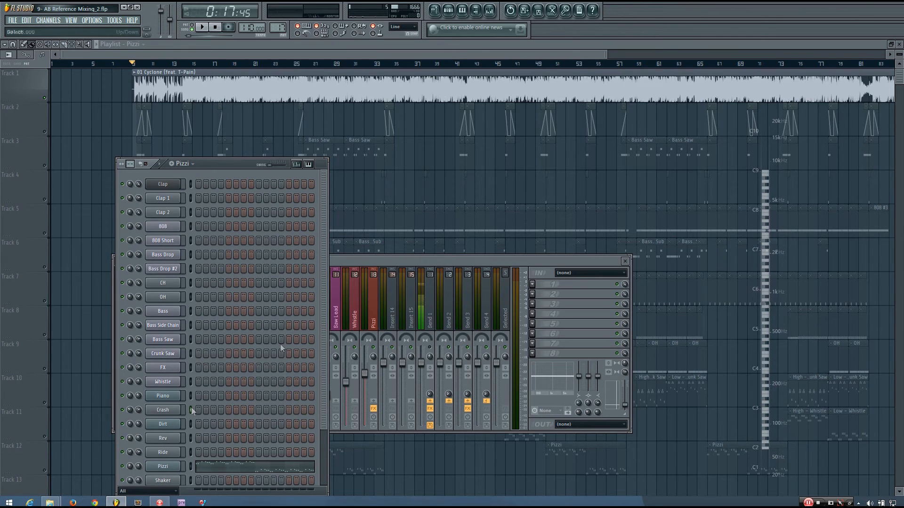
pyautogui.moveTo(375, 264); pyautogui.dragTo(386, 261)
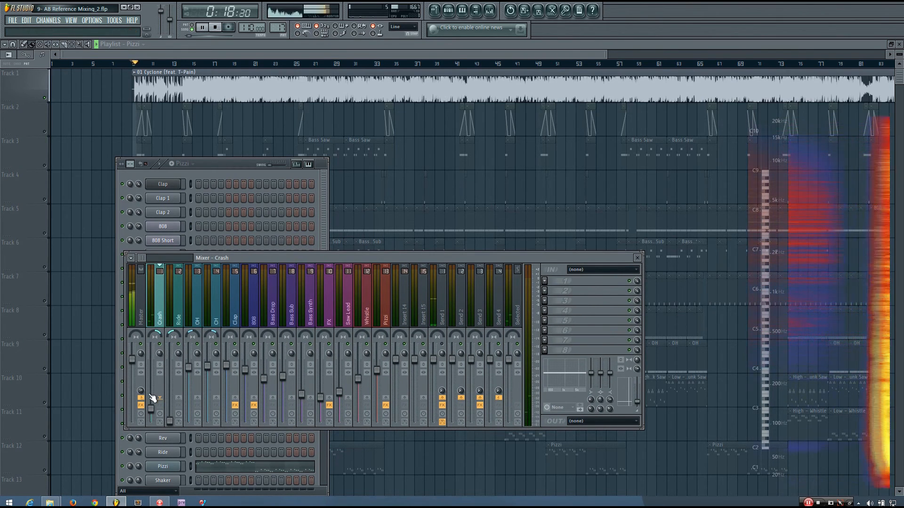
pyautogui.press('space')
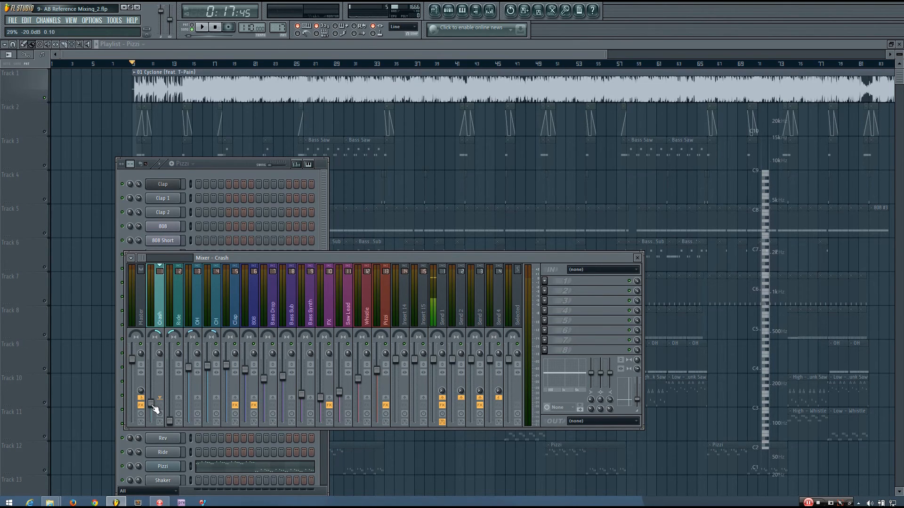
pyautogui.press('space')
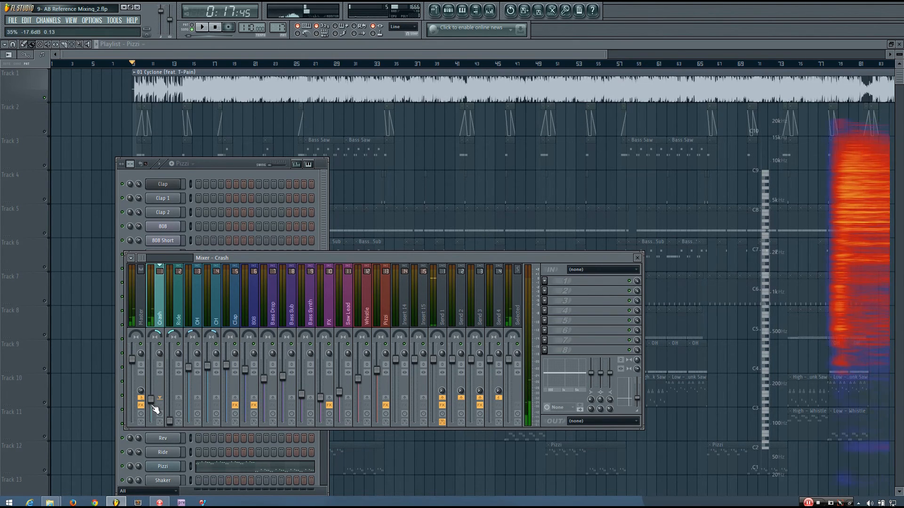
pyautogui.press('space')
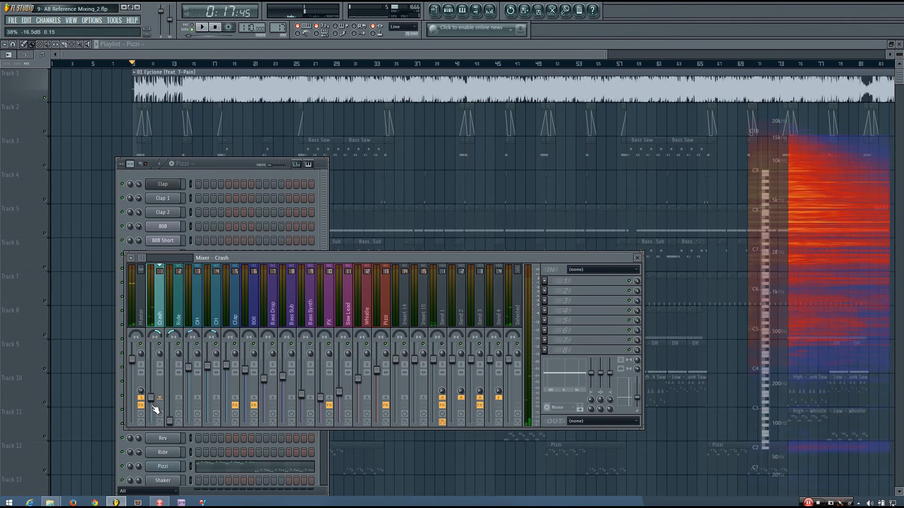
pyautogui.press('space')
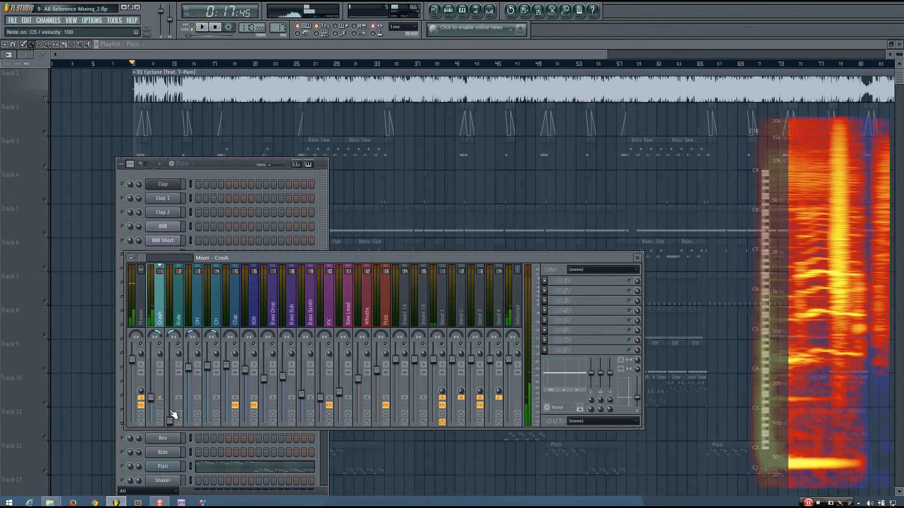
pyautogui.press('space')
pyautogui.click(232, 165)
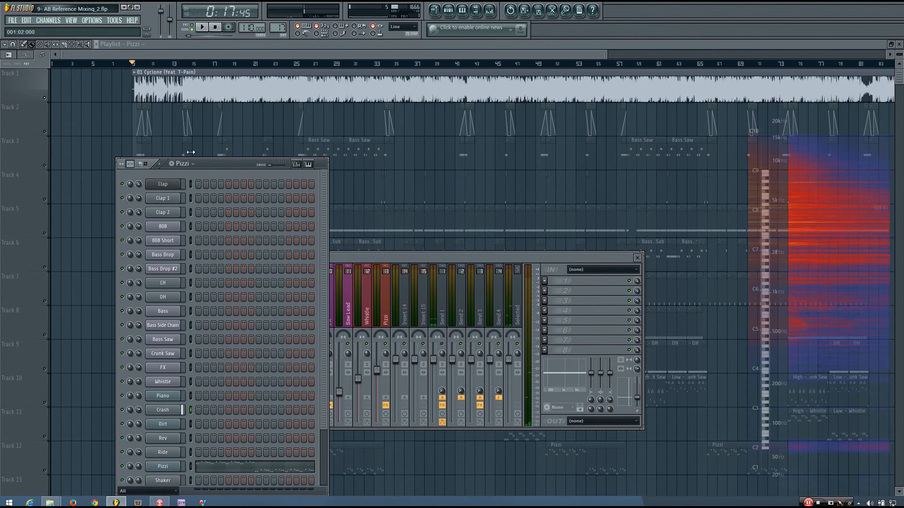
# Step: Bring up the Ride track's volume from silence in the mixer while auditioning the Crash and Ride channels
pyautogui.press('space')
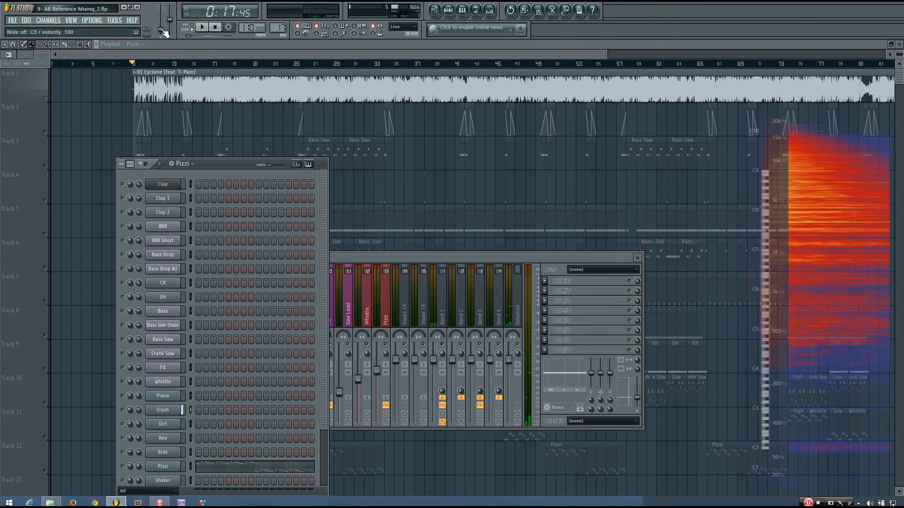
pyautogui.click(382, 258)
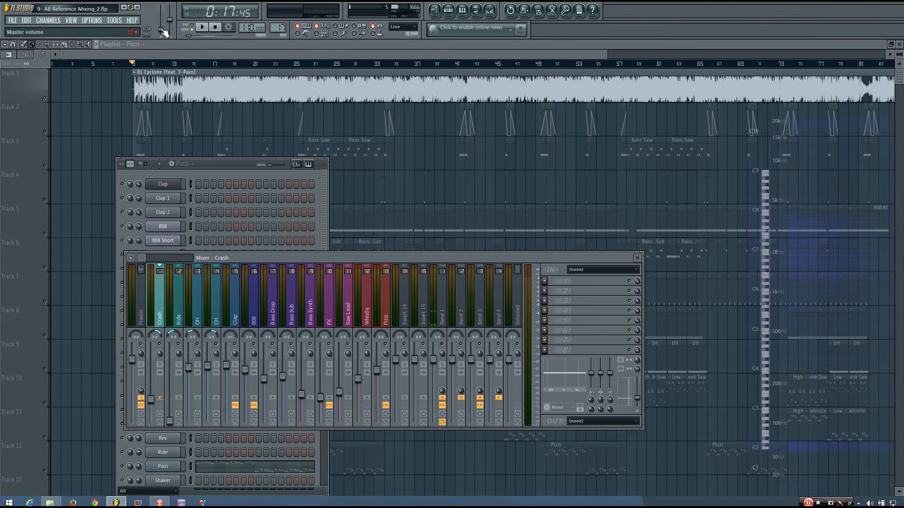
pyautogui.click(225, 172)
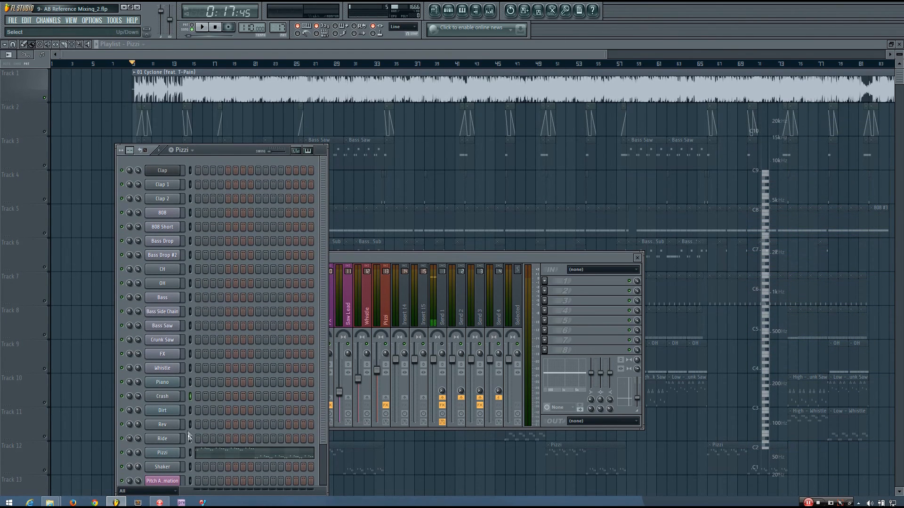
pyautogui.click(394, 257)
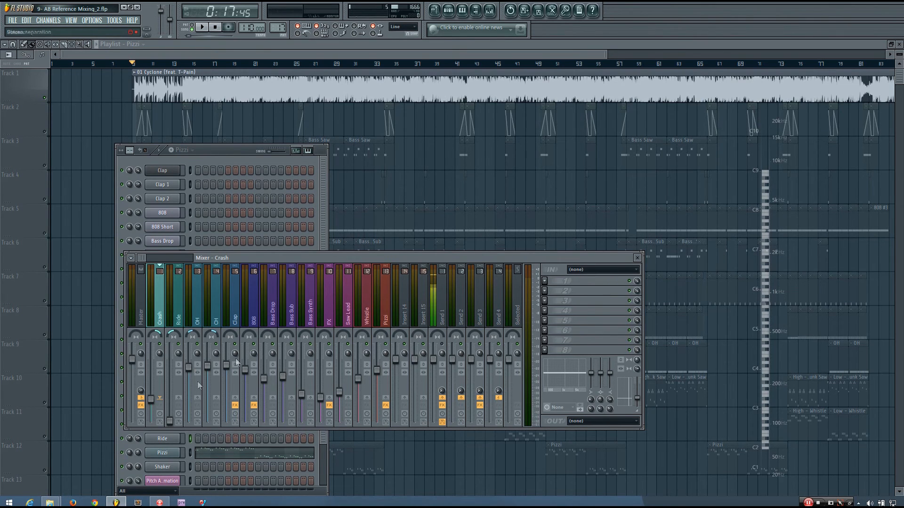
pyautogui.moveTo(174, 413); pyautogui.dragTo(174, 403)
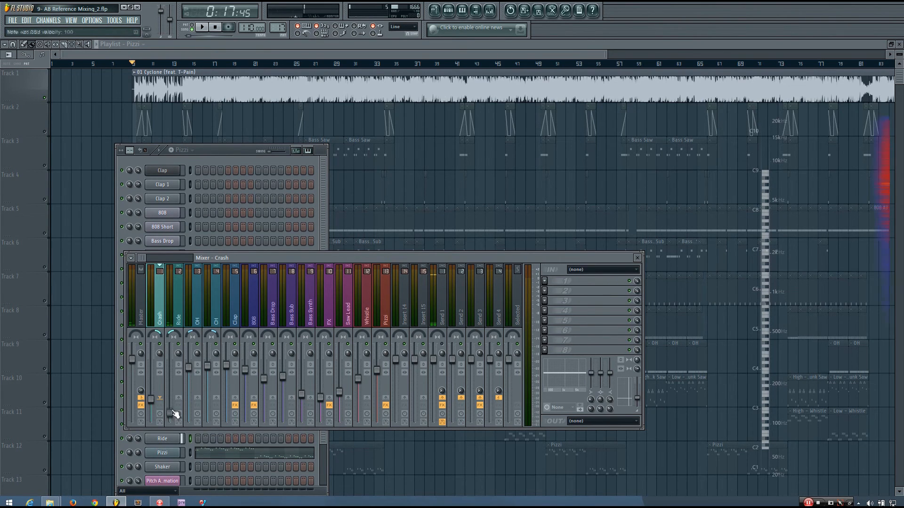
# Step: Place the channel rack beside the mixer and raise the Ride volume to 38% (-16.7 dB), auditioning it against the Crash
pyautogui.moveTo(230, 150); pyautogui.dragTo(544, 105)
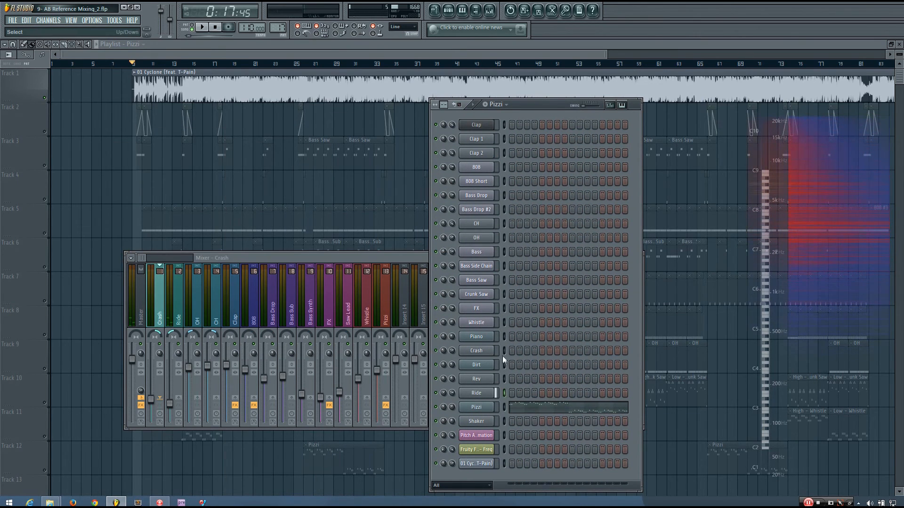
pyautogui.click(504, 351)
pyautogui.click(504, 394)
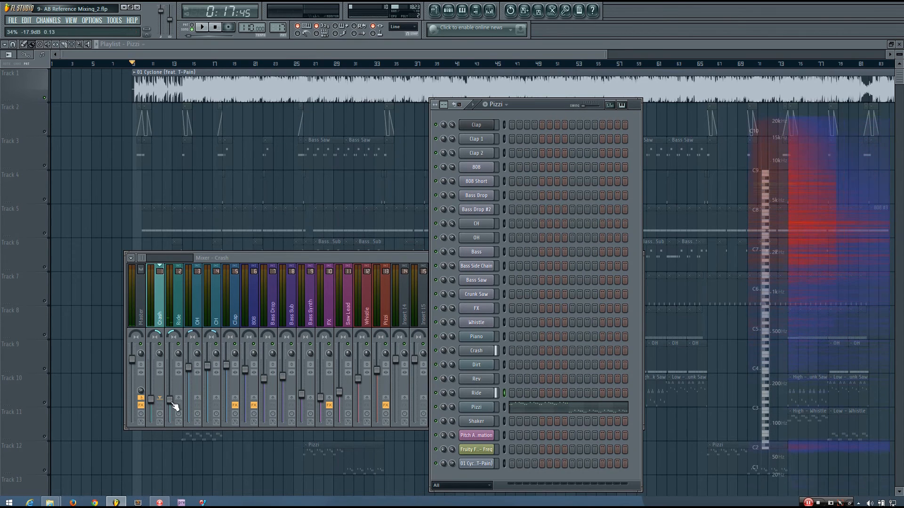
pyautogui.click(504, 351)
pyautogui.click(505, 394)
pyautogui.moveTo(171, 401); pyautogui.dragTo(170, 400)
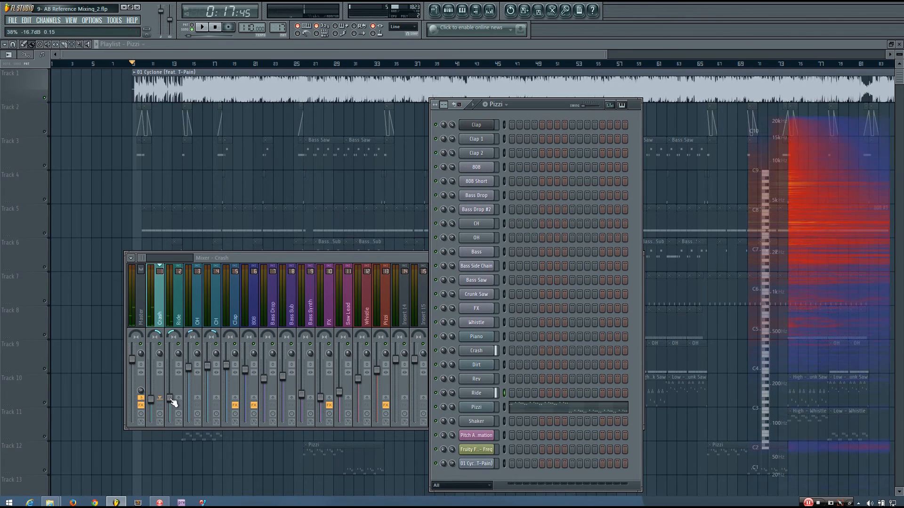
# Step: Audition the Crash, Rev and Ride channels in turn to compare their levels
pyautogui.click(504, 351)
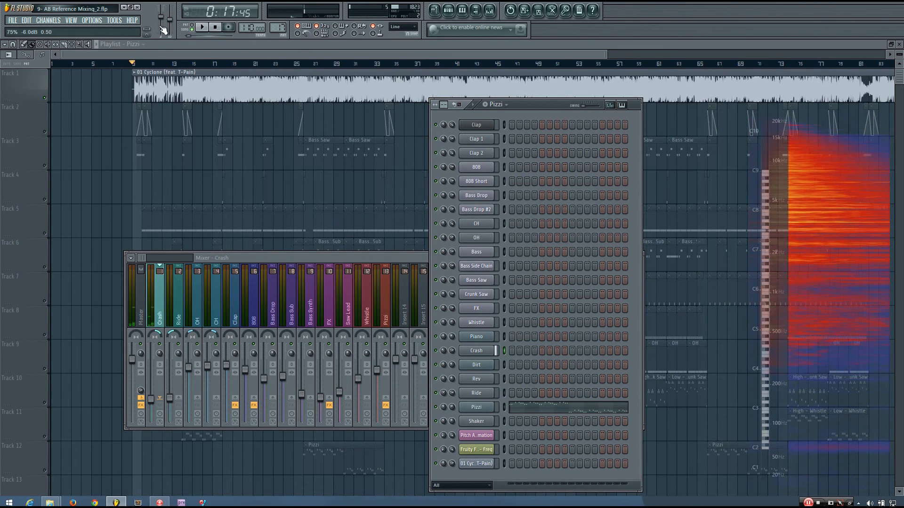
pyautogui.click(503, 381)
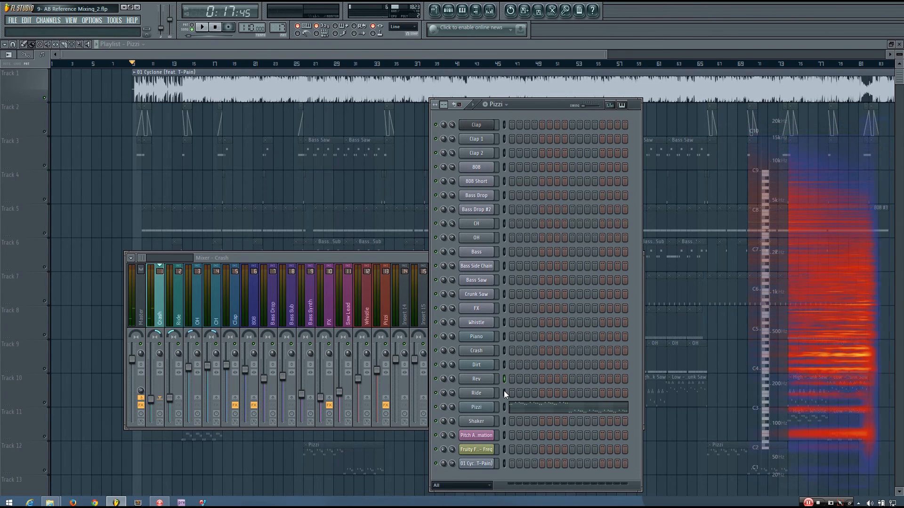
pyautogui.click(504, 351)
pyautogui.click(504, 394)
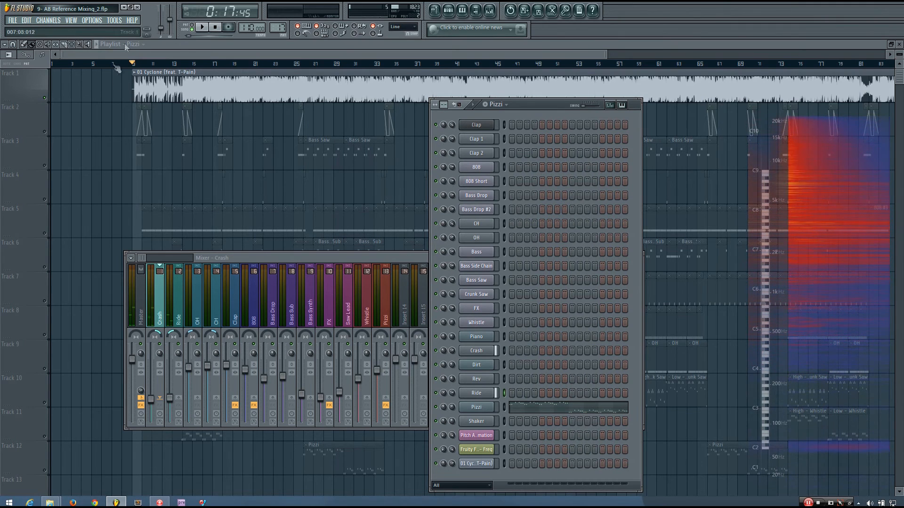
# Step: Clear the open windows, unsolo the Cyclone reference and play the full beat from bar 10
pyautogui.press('F12')
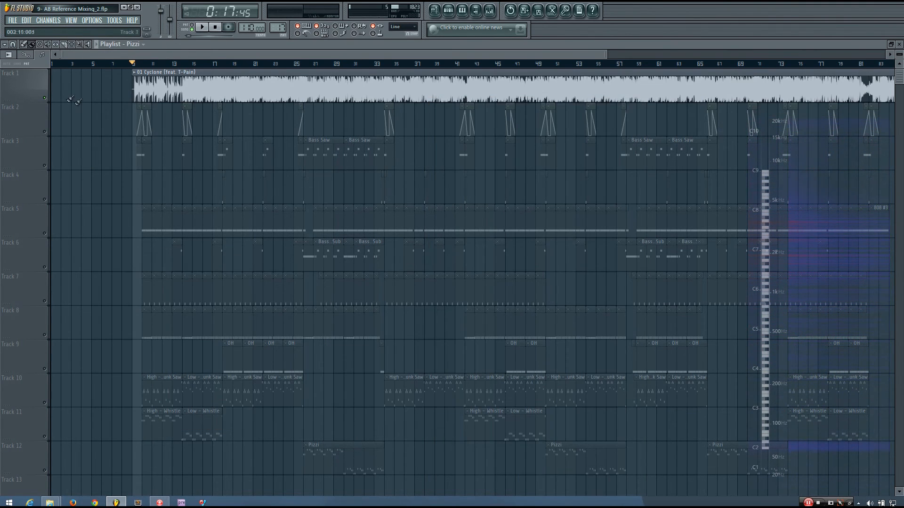
pyautogui.click(45, 99)
pyautogui.click(146, 66)
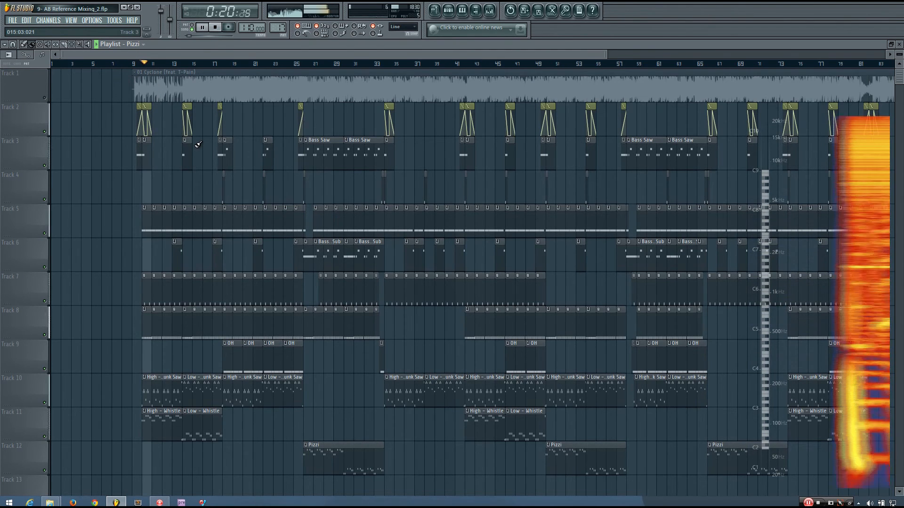
pyautogui.scroll(-4, 128, 196)
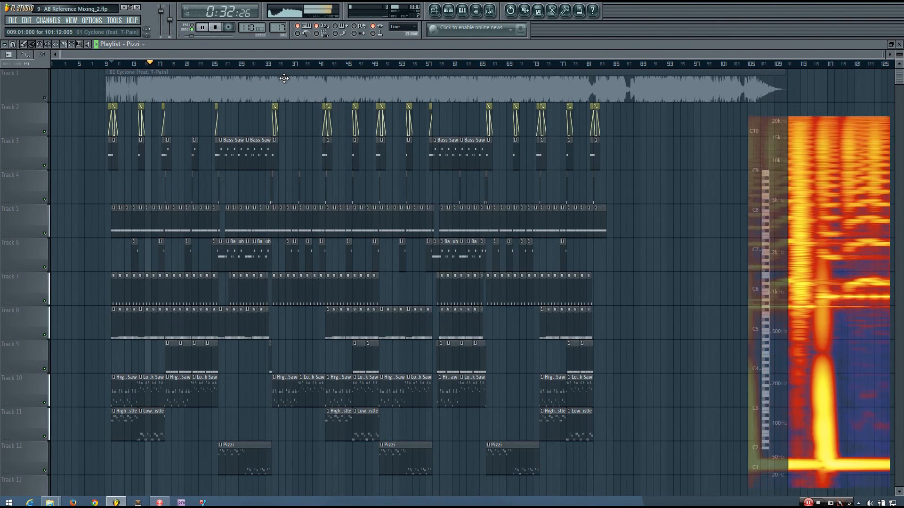
pyautogui.scroll(8, 124, 206)
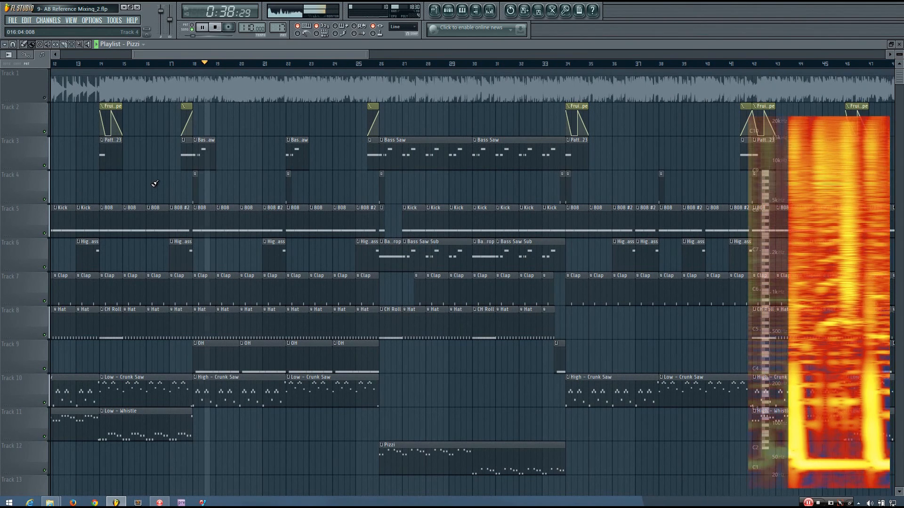
pyautogui.press('space')
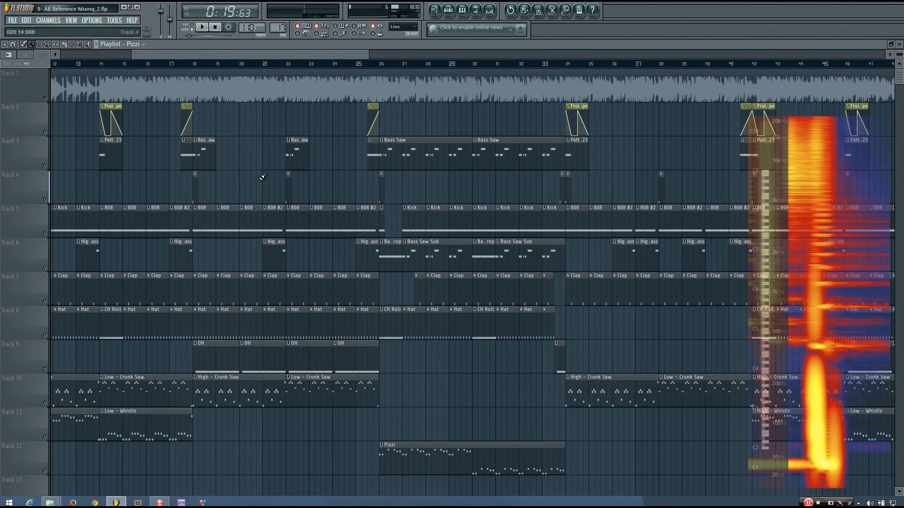
# Step: Look over the mixer tracks from OH to Whistle and listen to the full mix from bar 18 and from bar 42
pyautogui.scroll(-2, 265, 148)
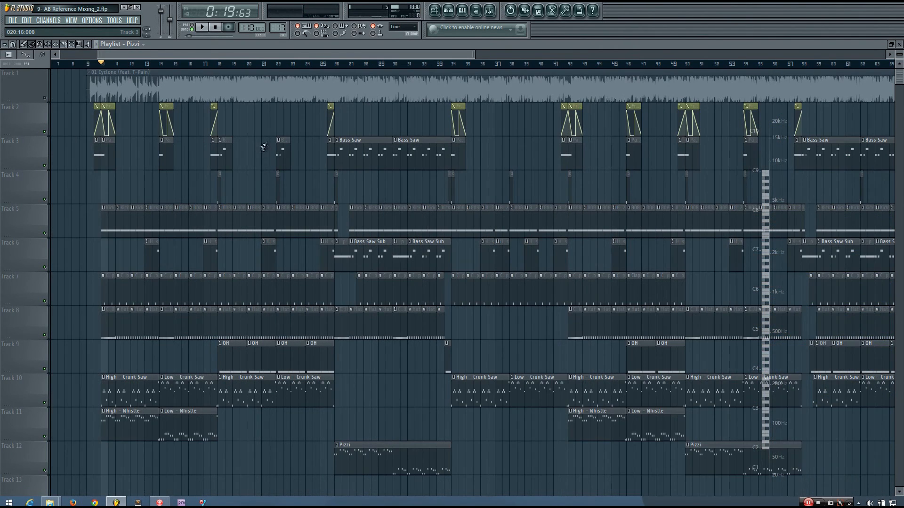
pyautogui.click(491, 11)
pyautogui.moveTo(213, 290); pyautogui.dragTo(196, 309)
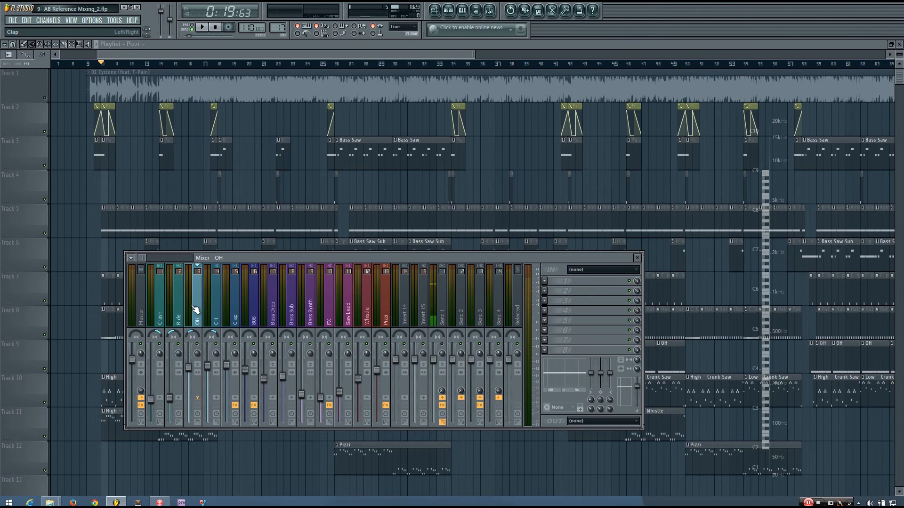
pyautogui.moveTo(197, 310); pyautogui.dragTo(360, 306)
pyautogui.moveTo(333, 67); pyautogui.dragTo(226, 77)
pyautogui.press('space')
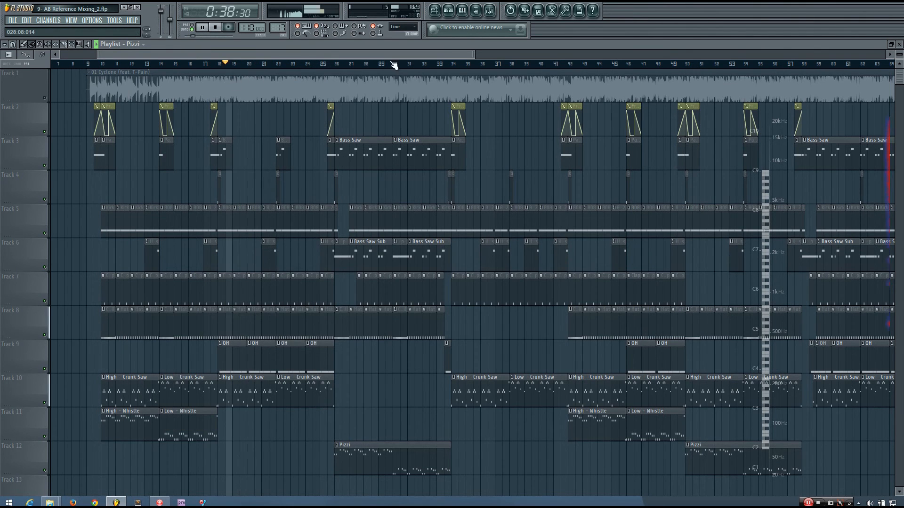
pyautogui.click(571, 67)
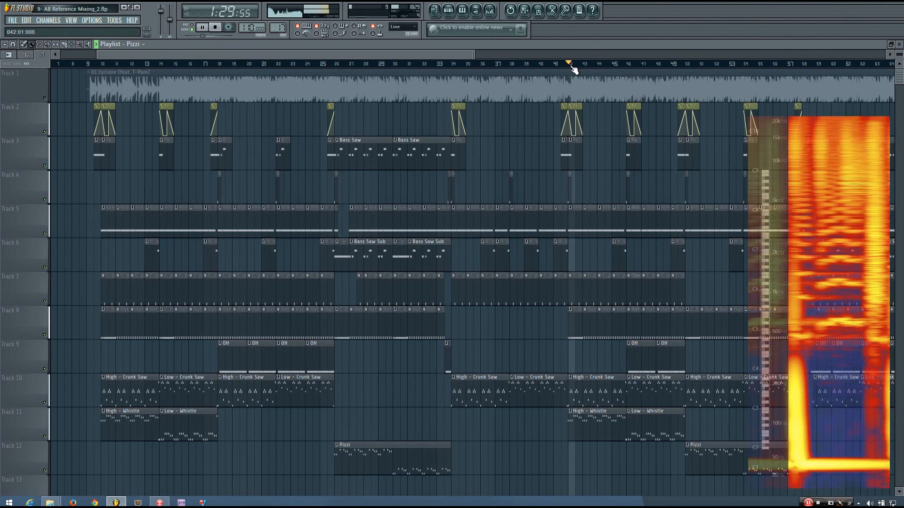
pyautogui.moveTo(161, 11)
pyautogui.mouseDown()
pyautogui.moveTo(161, 26)
pyautogui.moveTo(161, 11)
pyautogui.mouseUp()
pyautogui.press('space')
# Step: Move the playhead to about bar 41, open SPAN on the Master track and check the beat's spectrum during playback
pyautogui.click(554, 64)
pyautogui.press('F9')
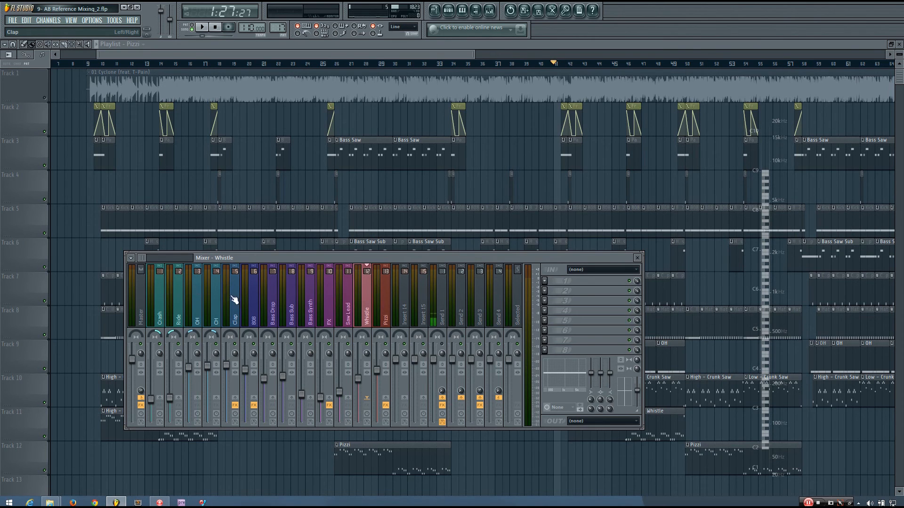
pyautogui.click(156, 306)
pyautogui.click(140, 313)
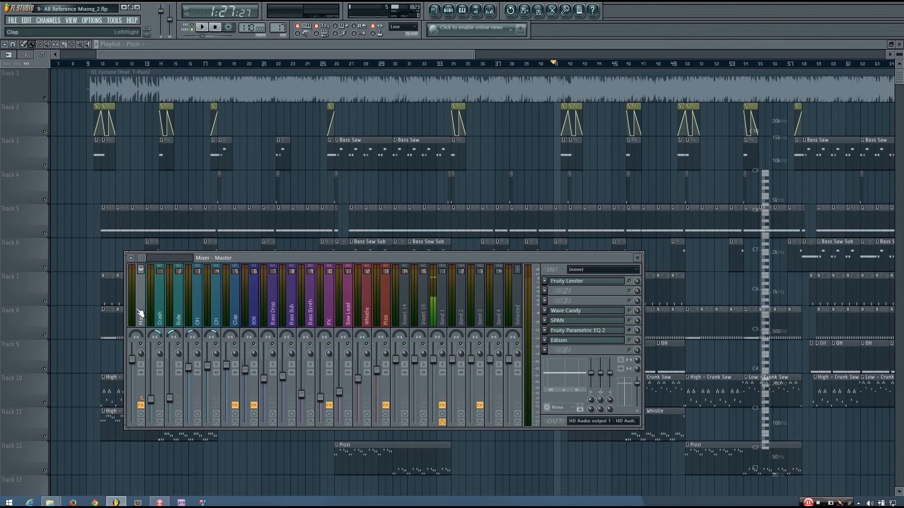
pyautogui.click(583, 320)
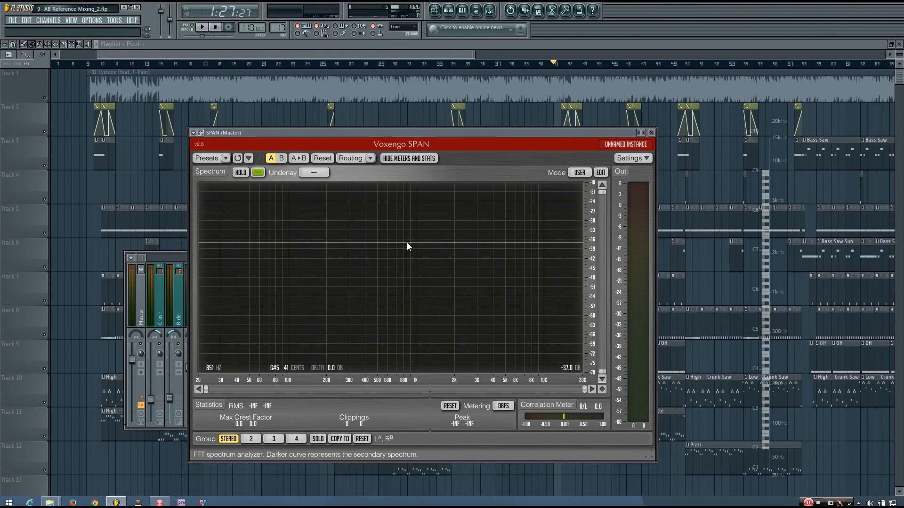
pyautogui.press('space')
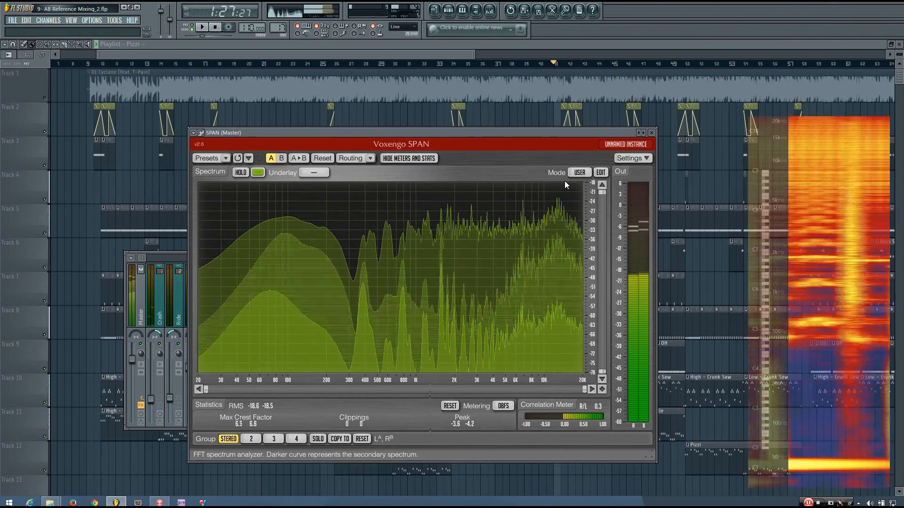
pyautogui.press('space')
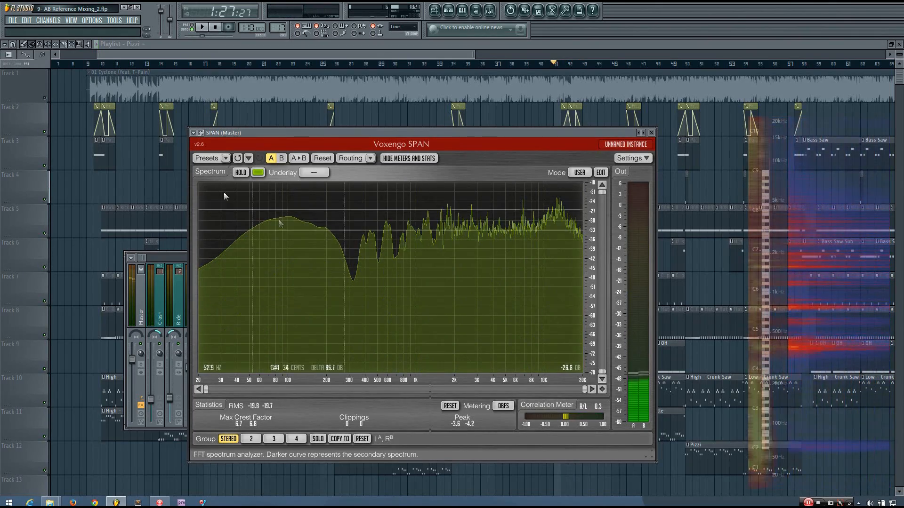
# Step: Detach the SPAN window, solo the Cyclone reference track and play it
pyautogui.click(193, 133)
pyautogui.click(226, 328)
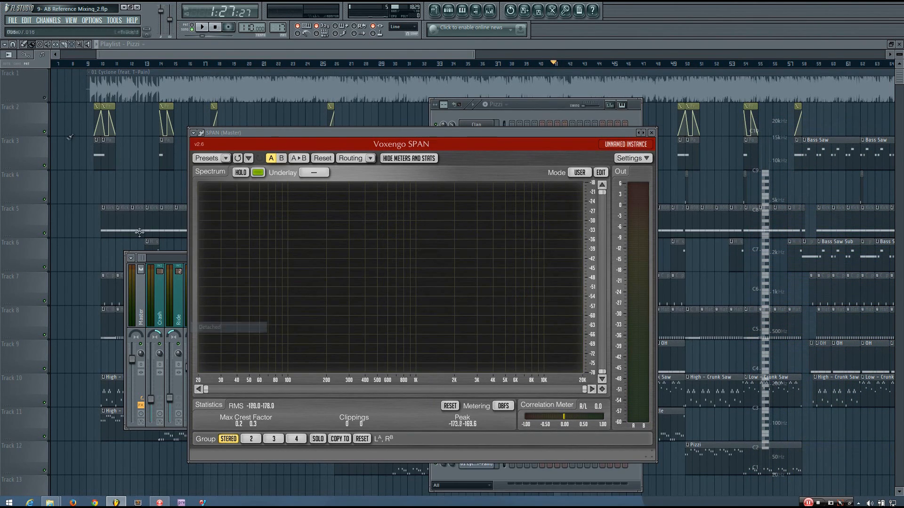
pyautogui.rightClick(45, 98)
pyautogui.press('space')
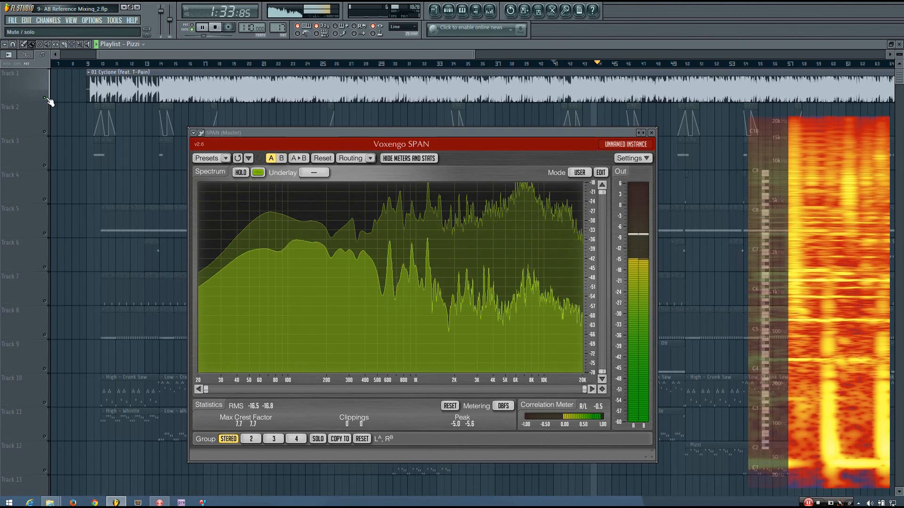
# Step: Toggle the reference's solo during playback to compare its spectrum with the beat's in SPAN, and stop with the full beat active
pyautogui.click(48, 99)
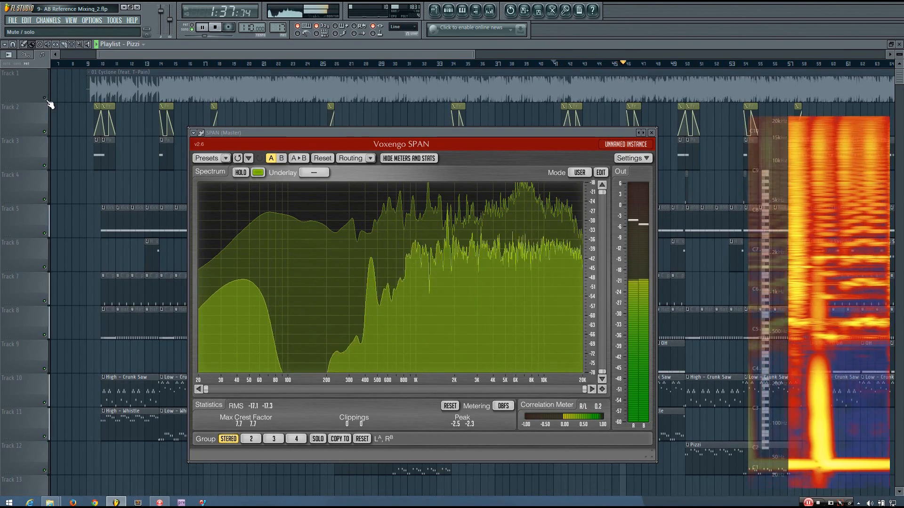
pyautogui.click(47, 99)
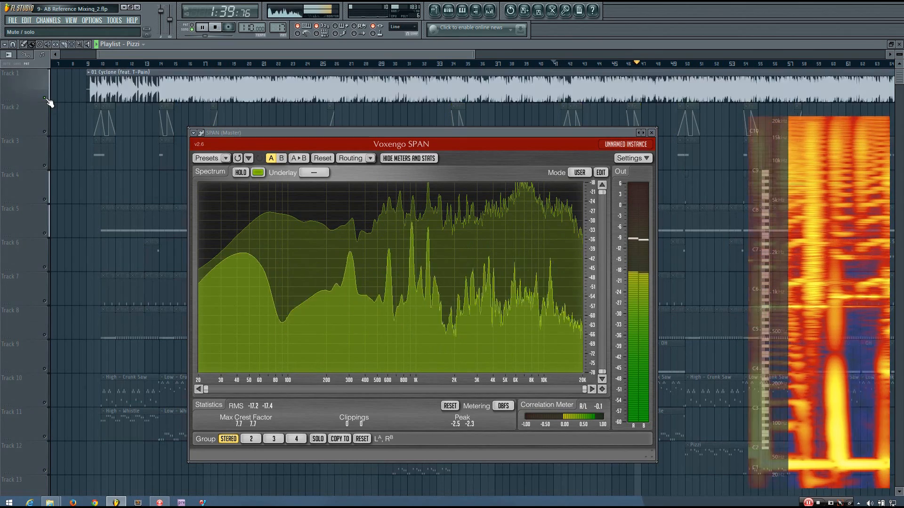
pyautogui.click(48, 99)
pyautogui.click(47, 98)
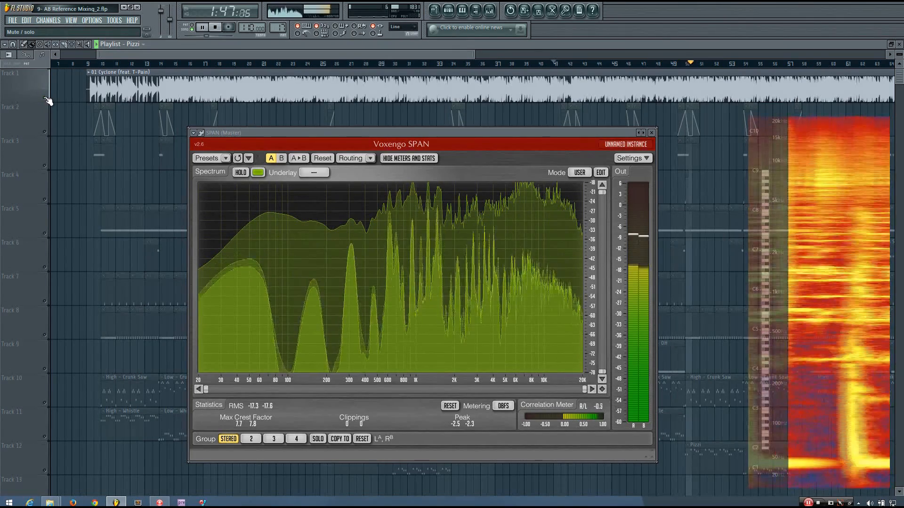
pyautogui.click(48, 101)
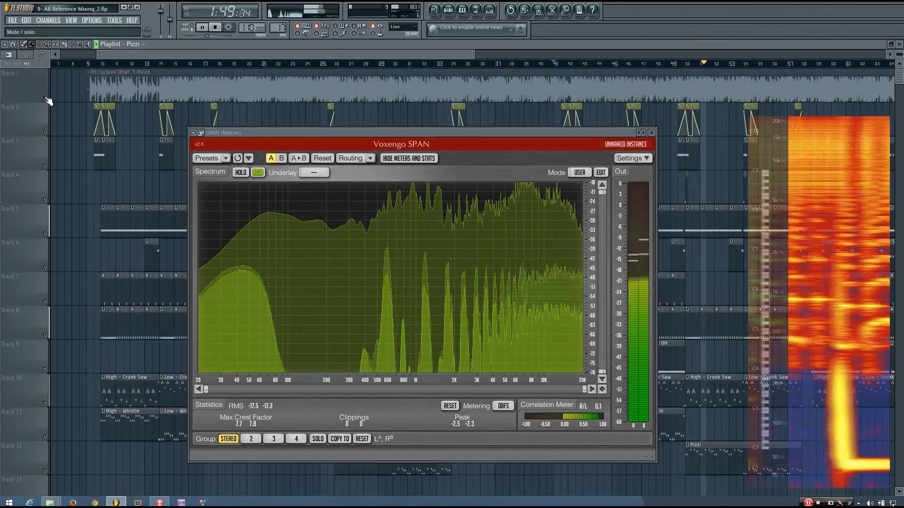
pyautogui.press('space')
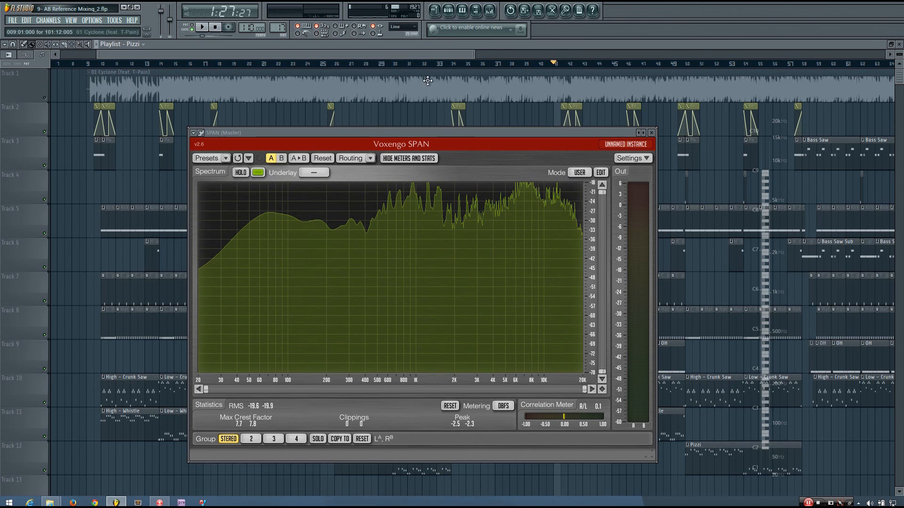
# Step: Close SPAN and bring the mixer back up over the playlist
pyautogui.moveTo(474, 55); pyautogui.dragTo(496, 55)
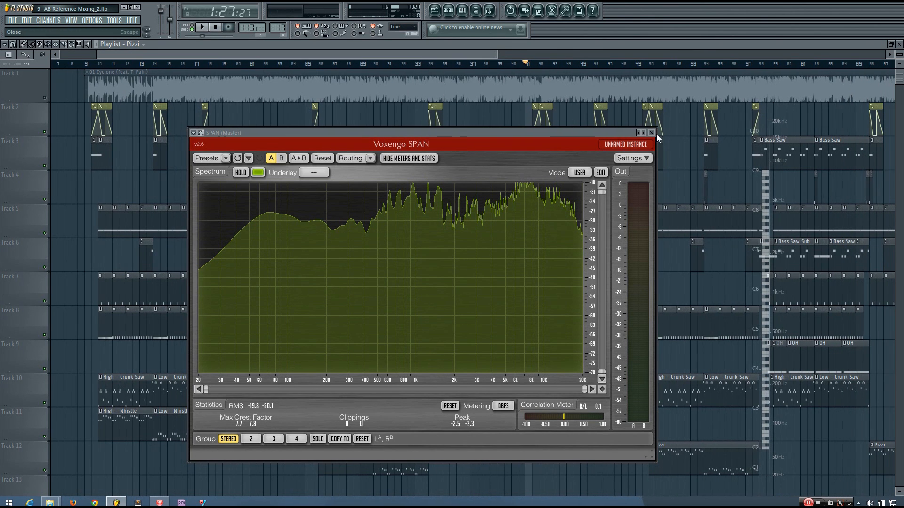
pyautogui.click(651, 133)
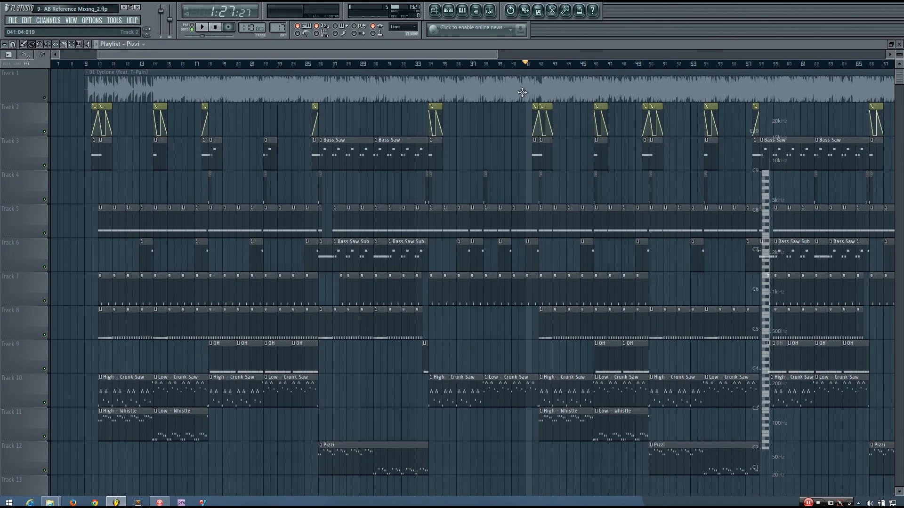
pyautogui.click(490, 15)
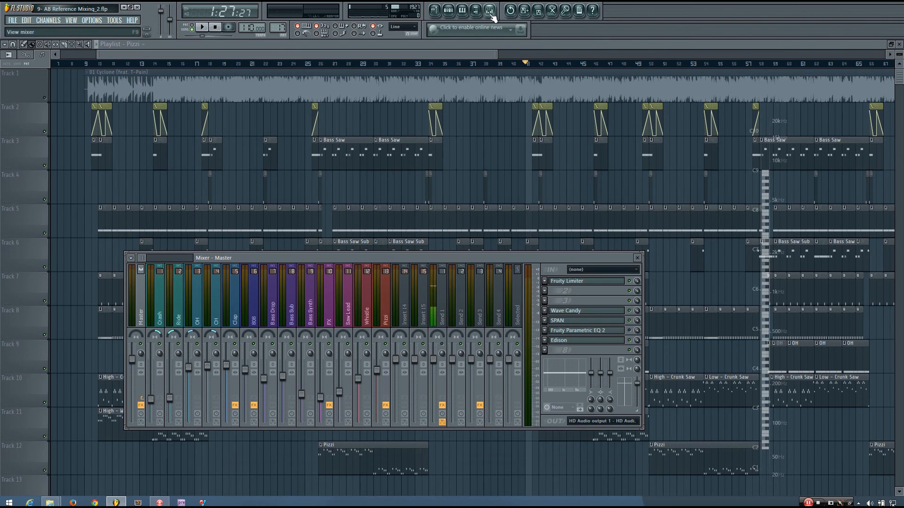
# Step: Bring up SPAN on the Master track for another look, close it and move the mixer slightly higher over the playlist
pyautogui.click(579, 324)
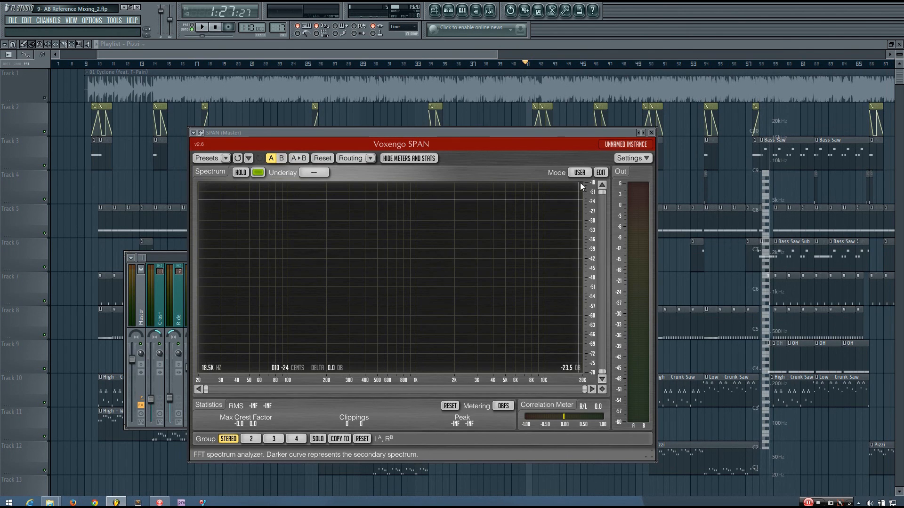
pyautogui.click(651, 133)
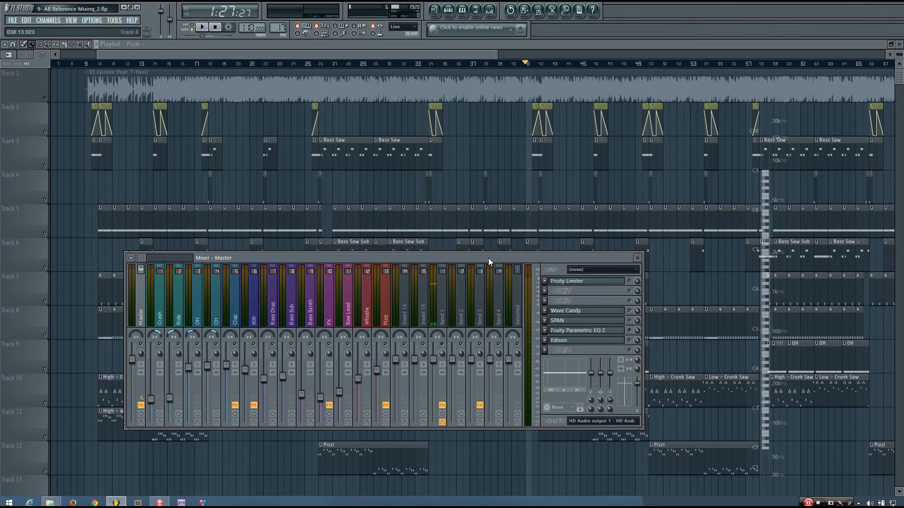
pyautogui.moveTo(487, 258); pyautogui.dragTo(473, 261)
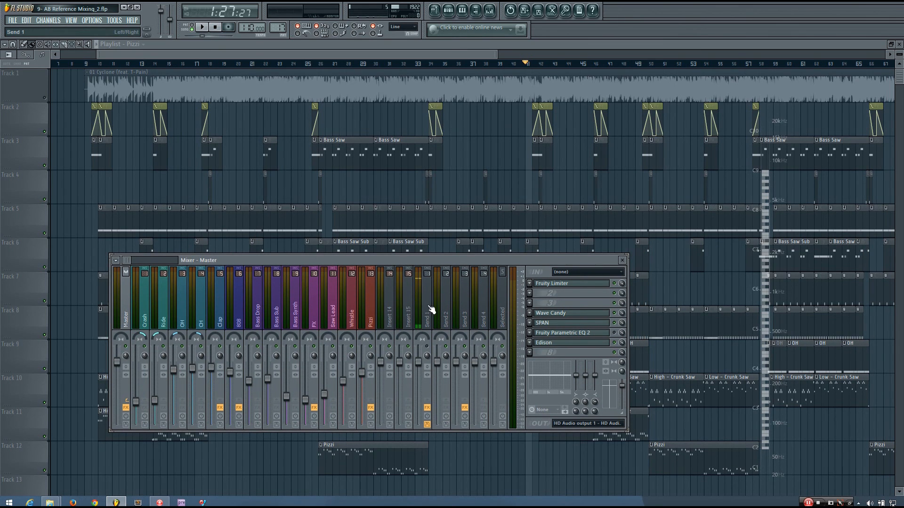
pyautogui.click(563, 325)
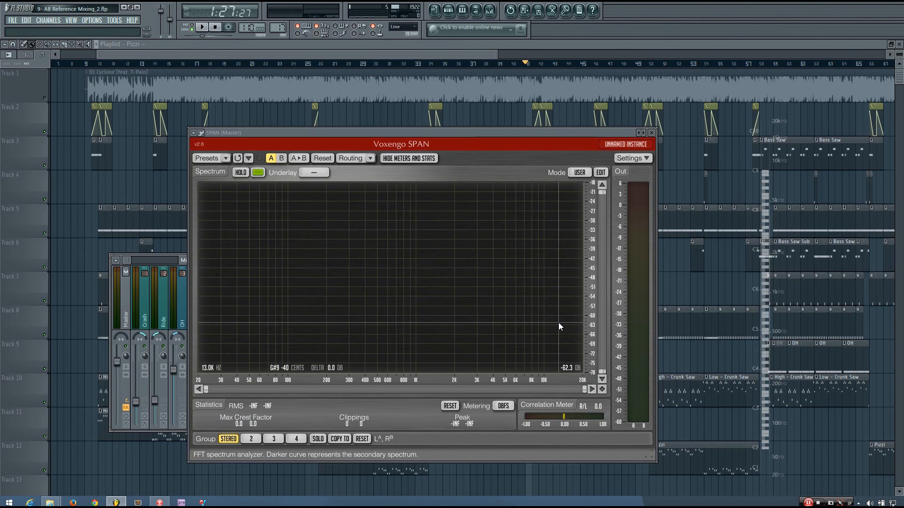
pyautogui.click(651, 133)
pyautogui.moveTo(439, 260); pyautogui.dragTo(436, 225)
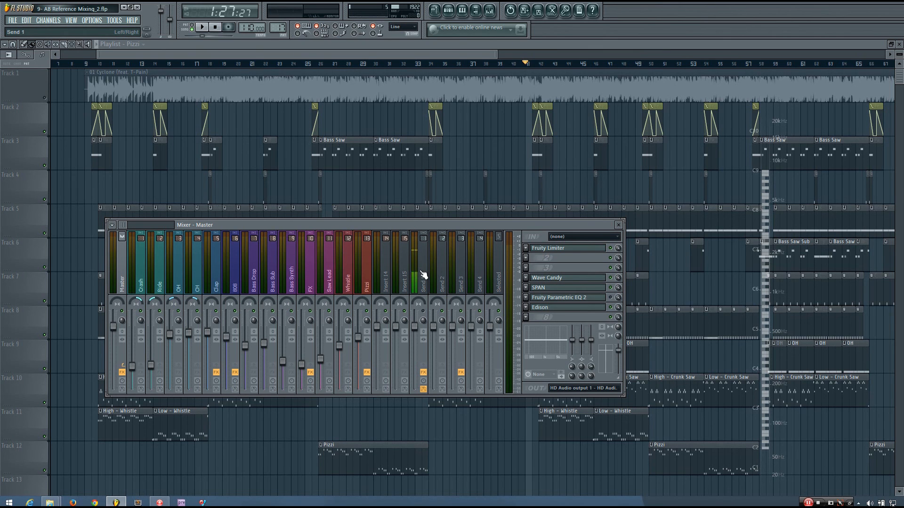
pyautogui.click(423, 275)
pyautogui.click(555, 246)
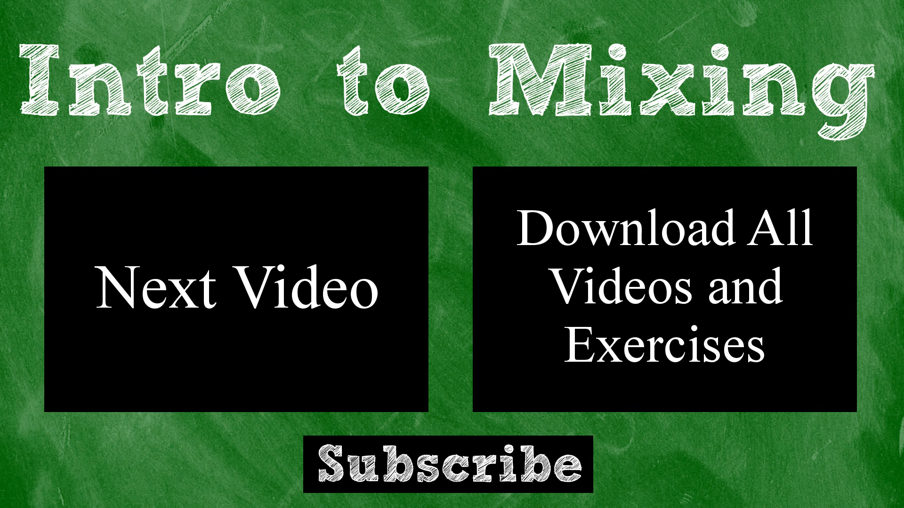